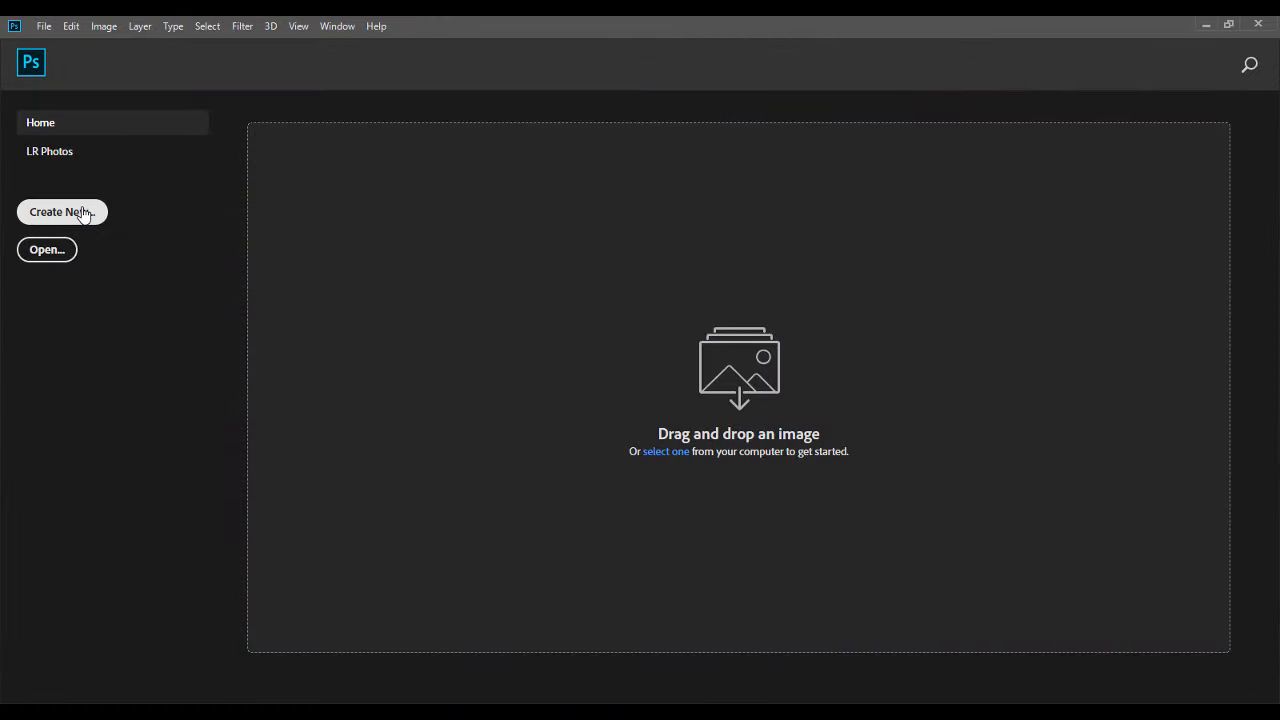
Step: Create a new document from the recent 1080 x 1350 px, 300 ppi custom preset
left_click(84, 214)
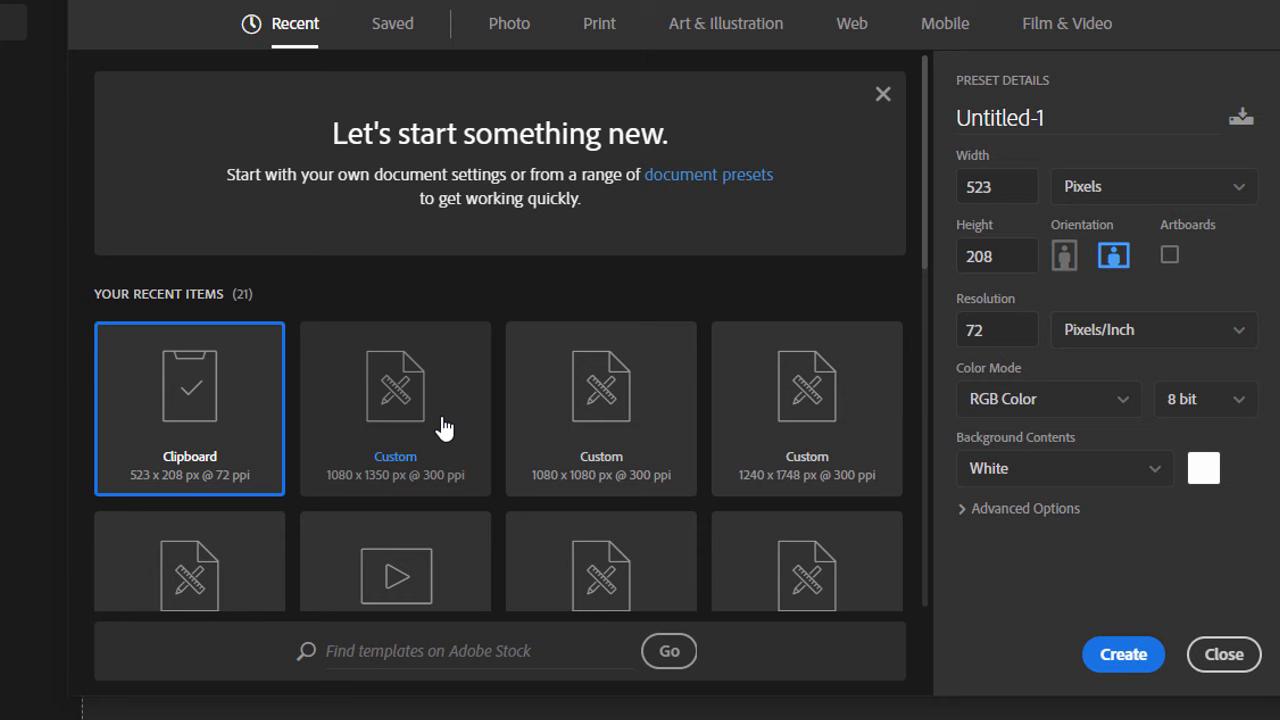
left_click(470, 415)
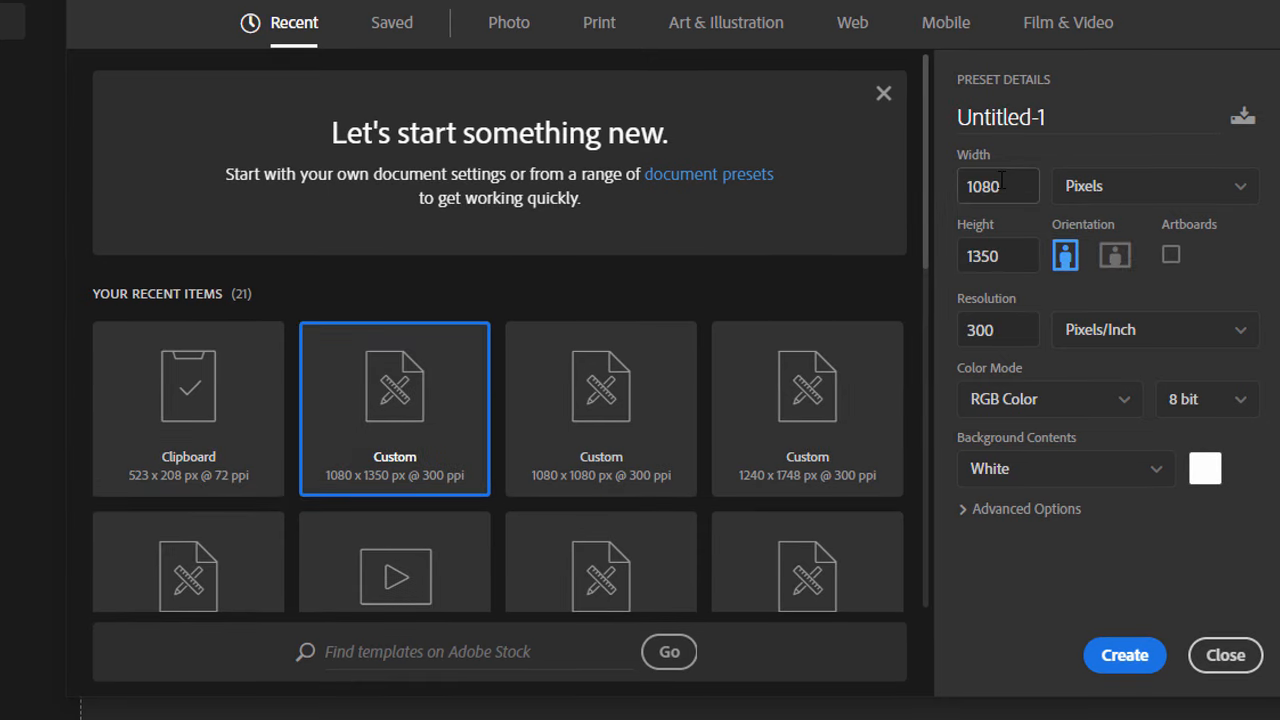
left_click(1141, 656)
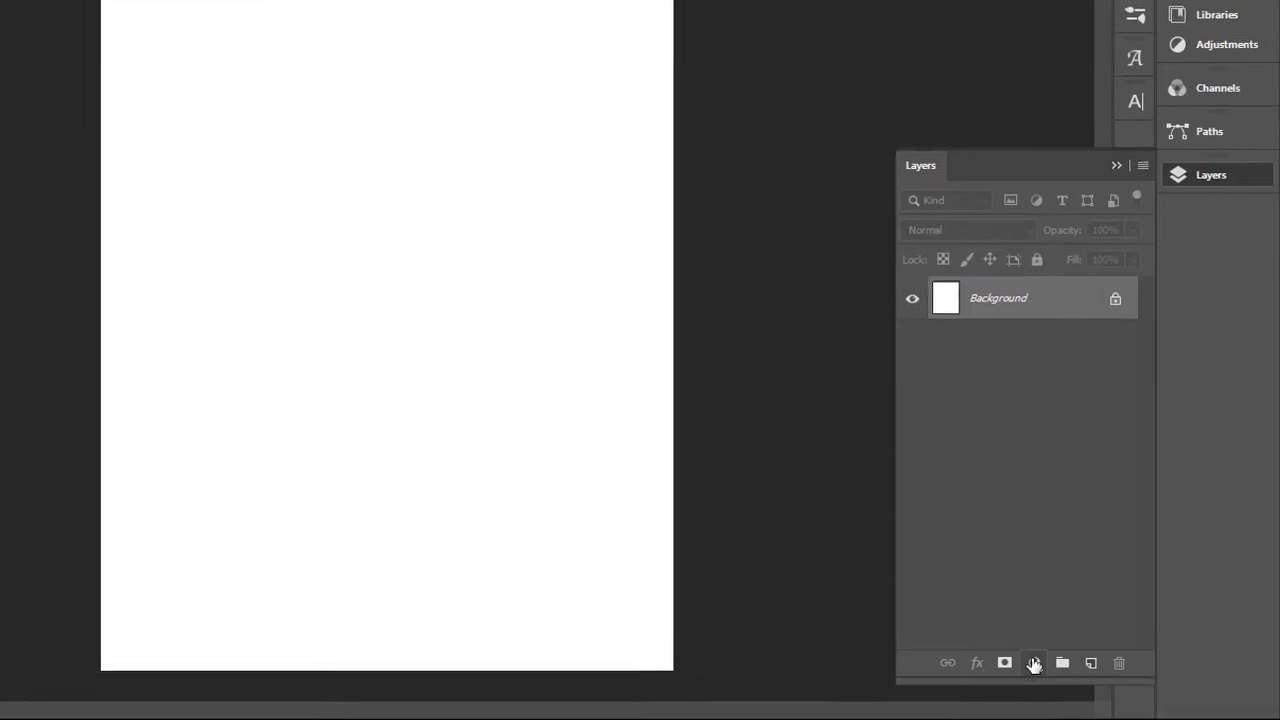
Step: Add a gradient fill layer and base its gradient on the Black, White preset
left_click(1146, 695)
left_click(1070, 300)
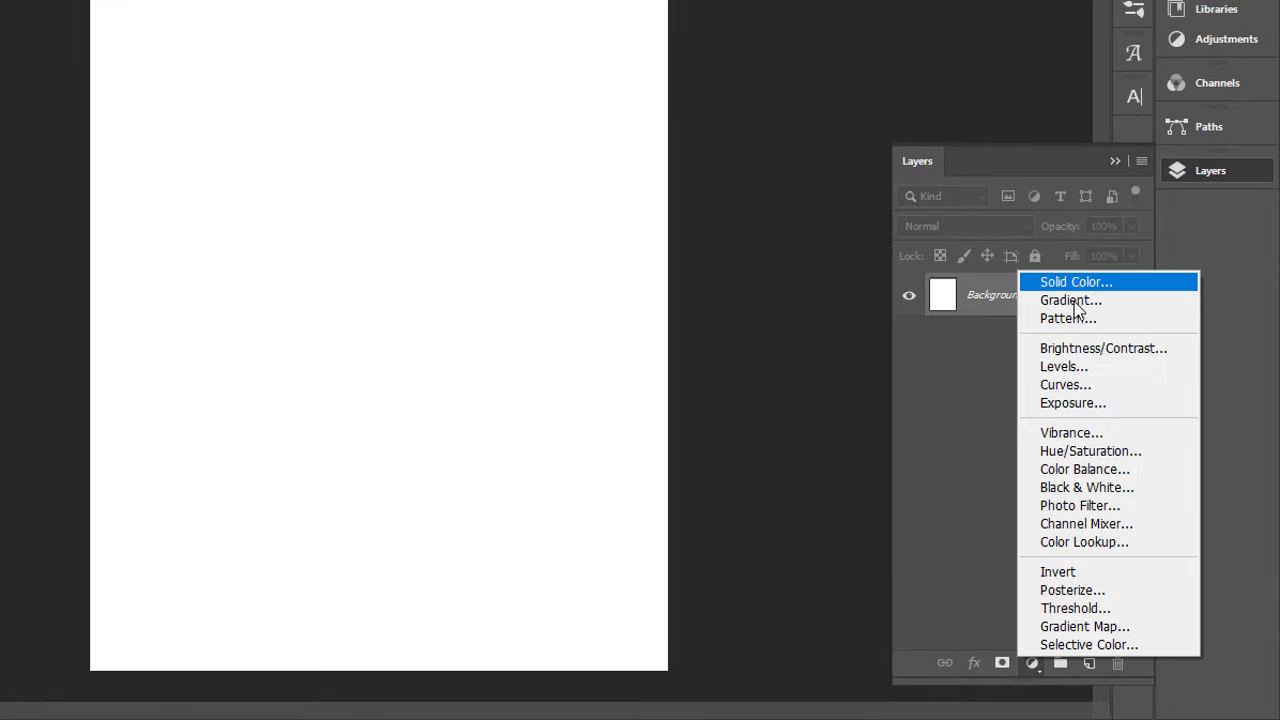
left_click(848, 328)
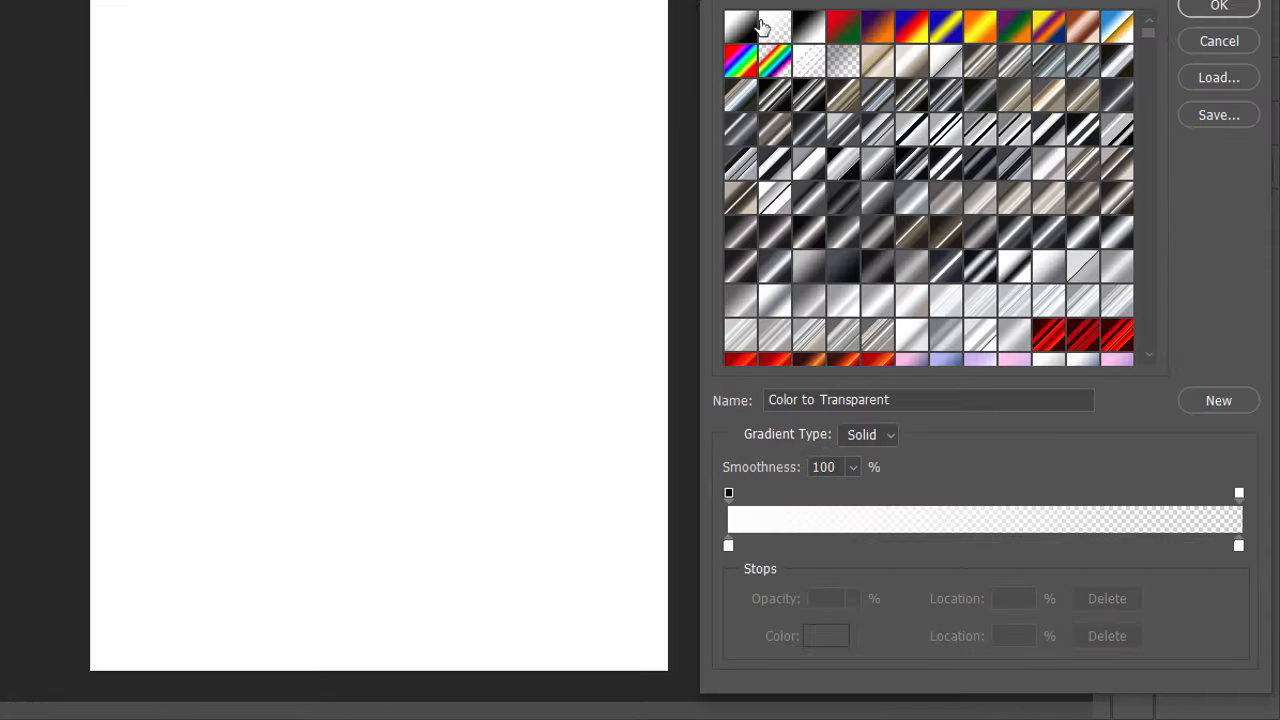
left_click(810, 30)
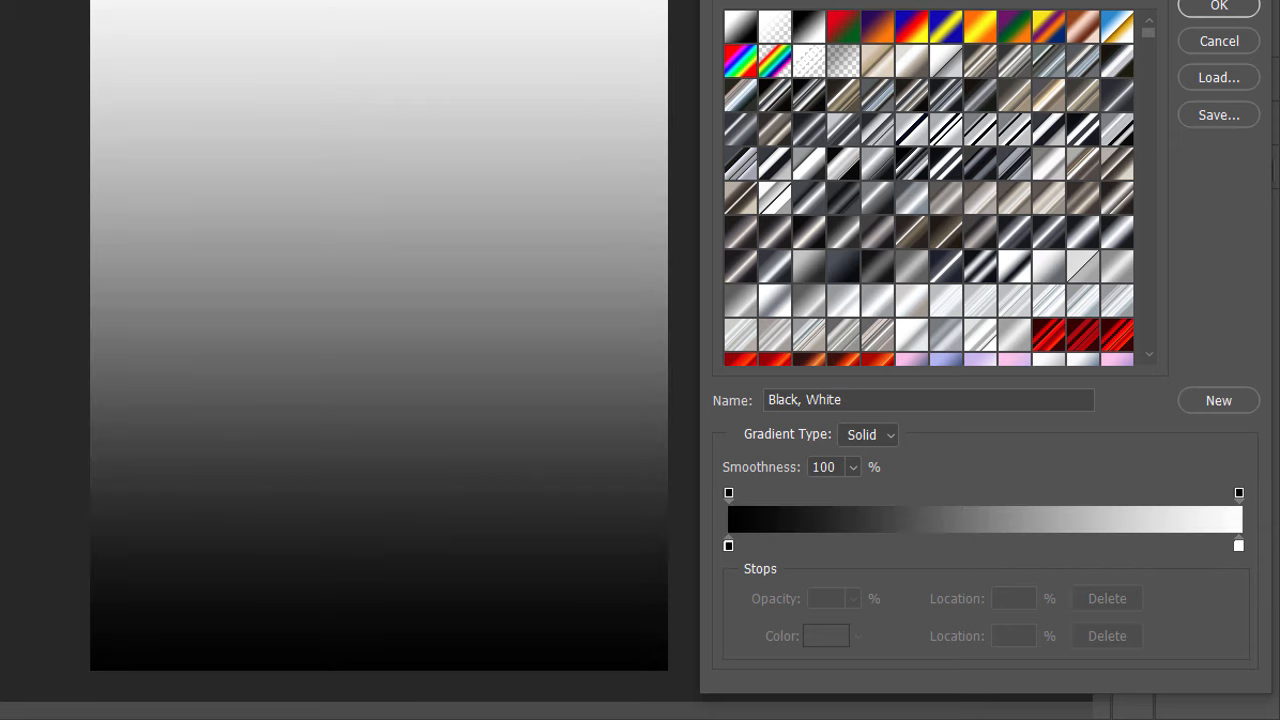
Step: Change the gradient's white end stop to the dark blue 003A87
double_click(1238, 546)
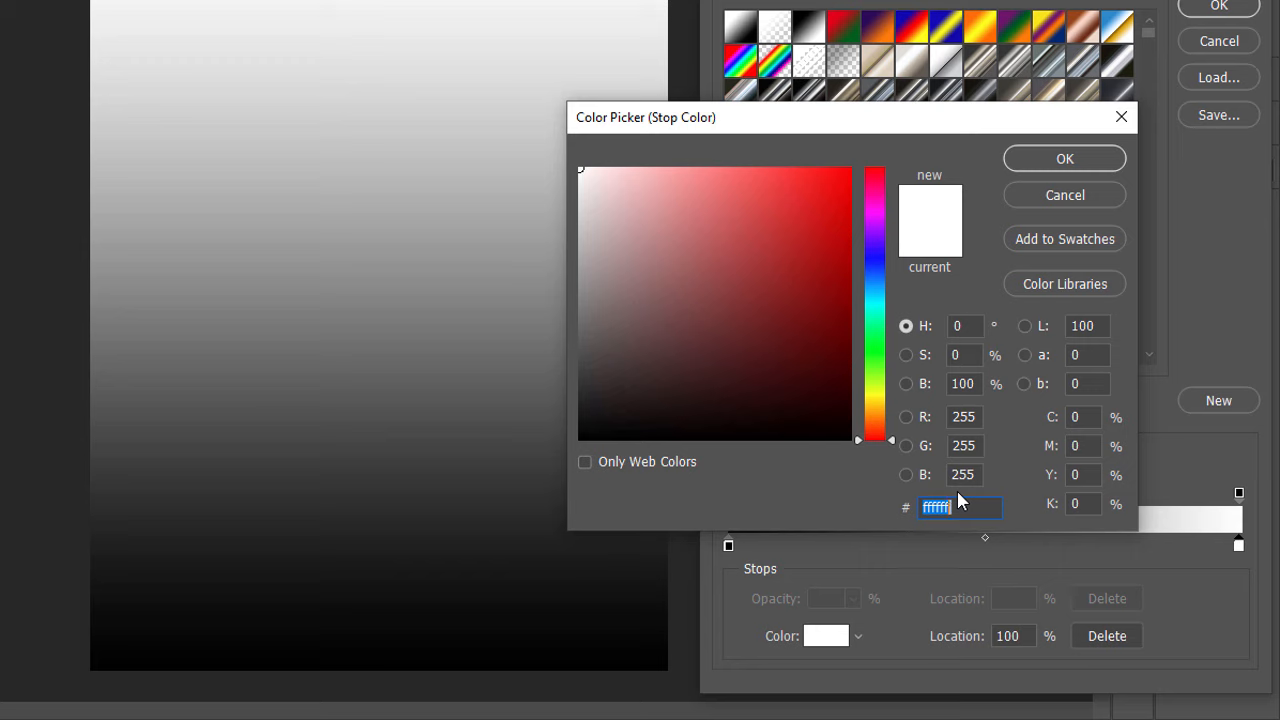
type("003")
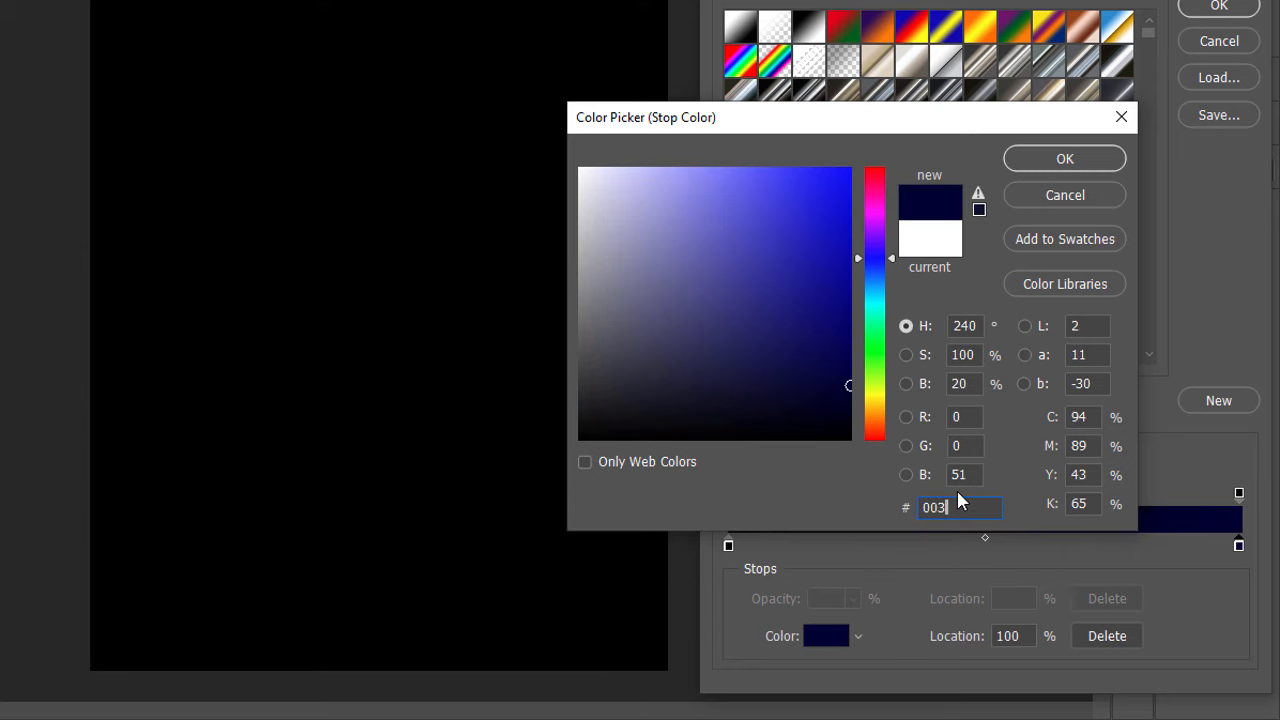
type("A87")
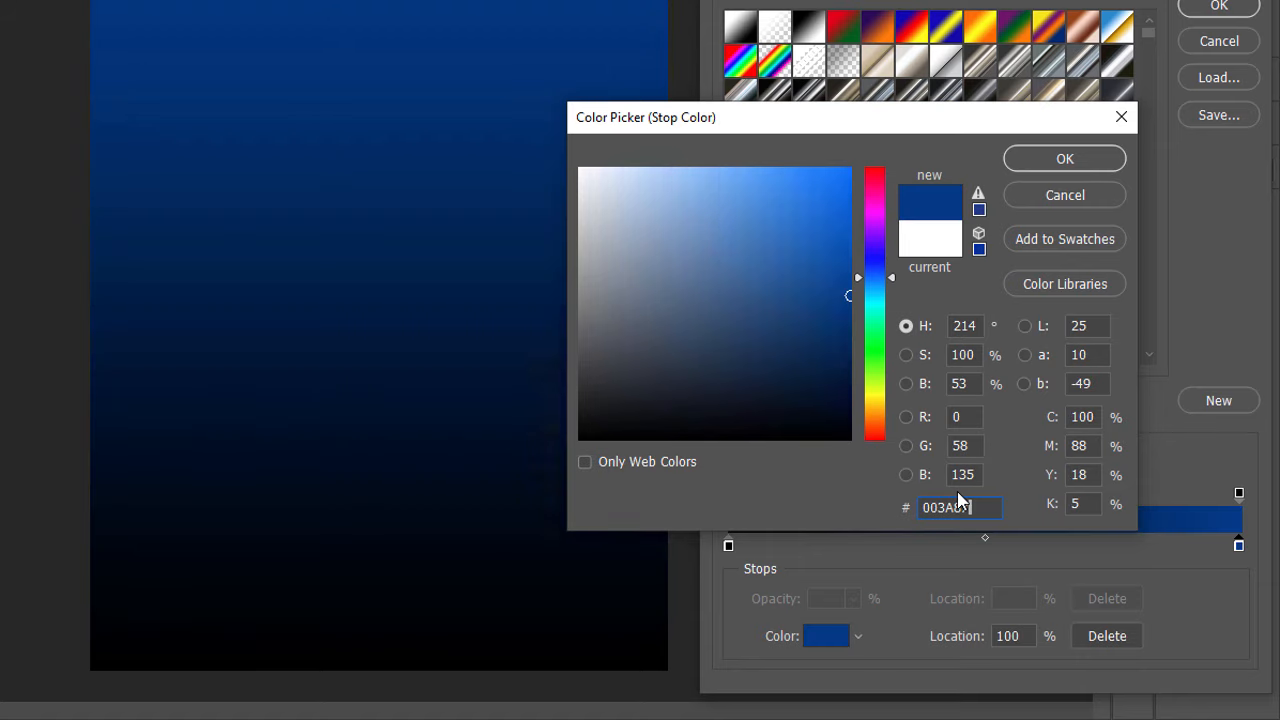
key("Return")
Step: Add a colour stop at 75% of the gradient and set it to the light blue 3EA3DE
left_click_drag(1160, 545, 1117, 555)
double_click(1115, 546)
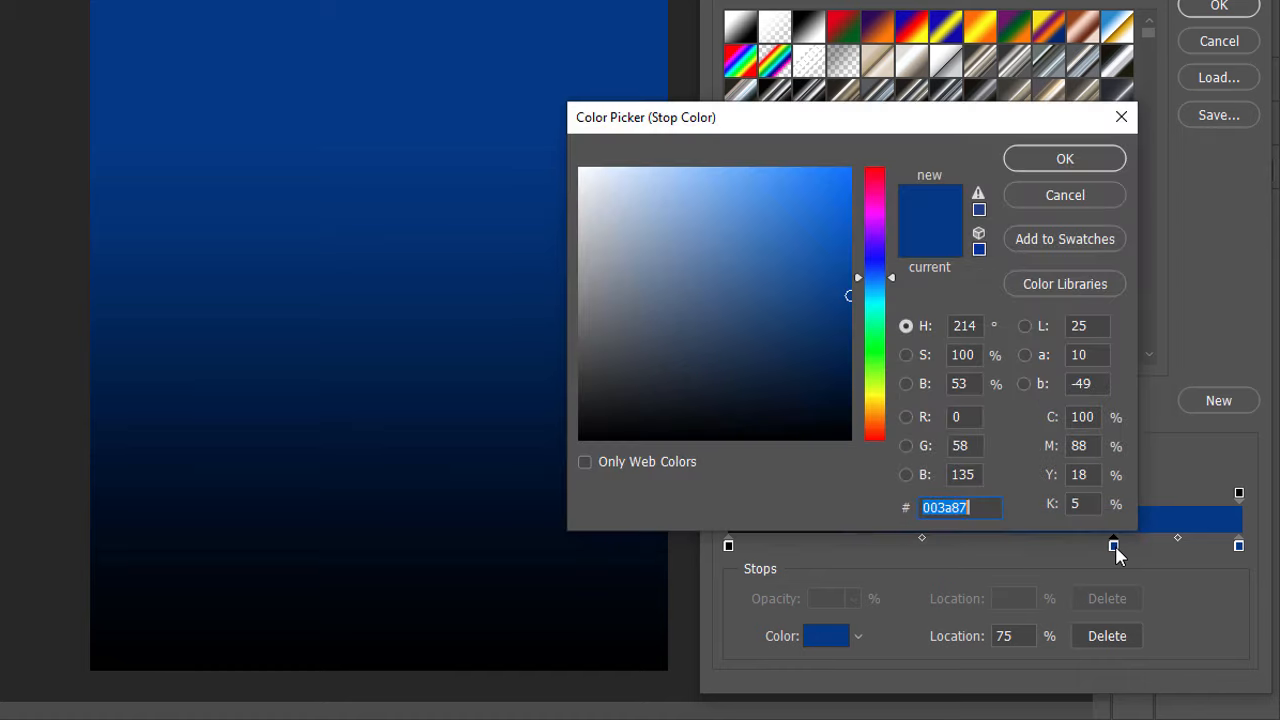
type("3E")
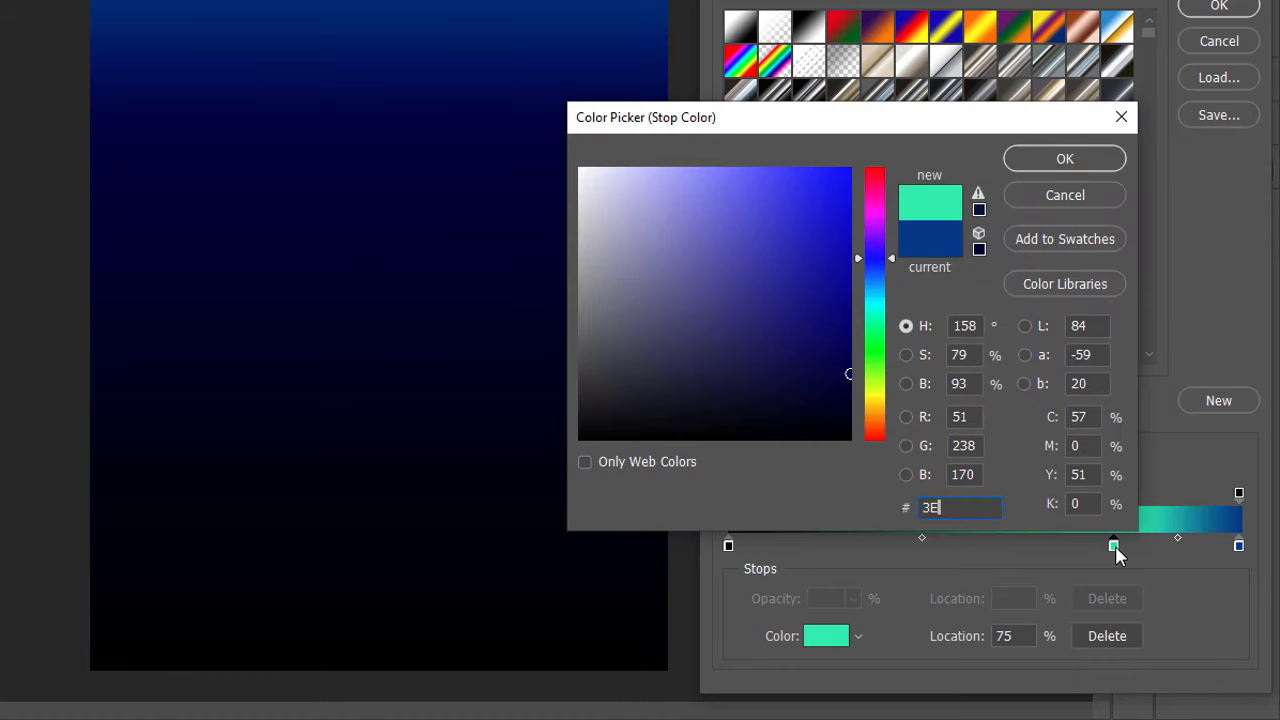
type("A3DE")
key("Return")
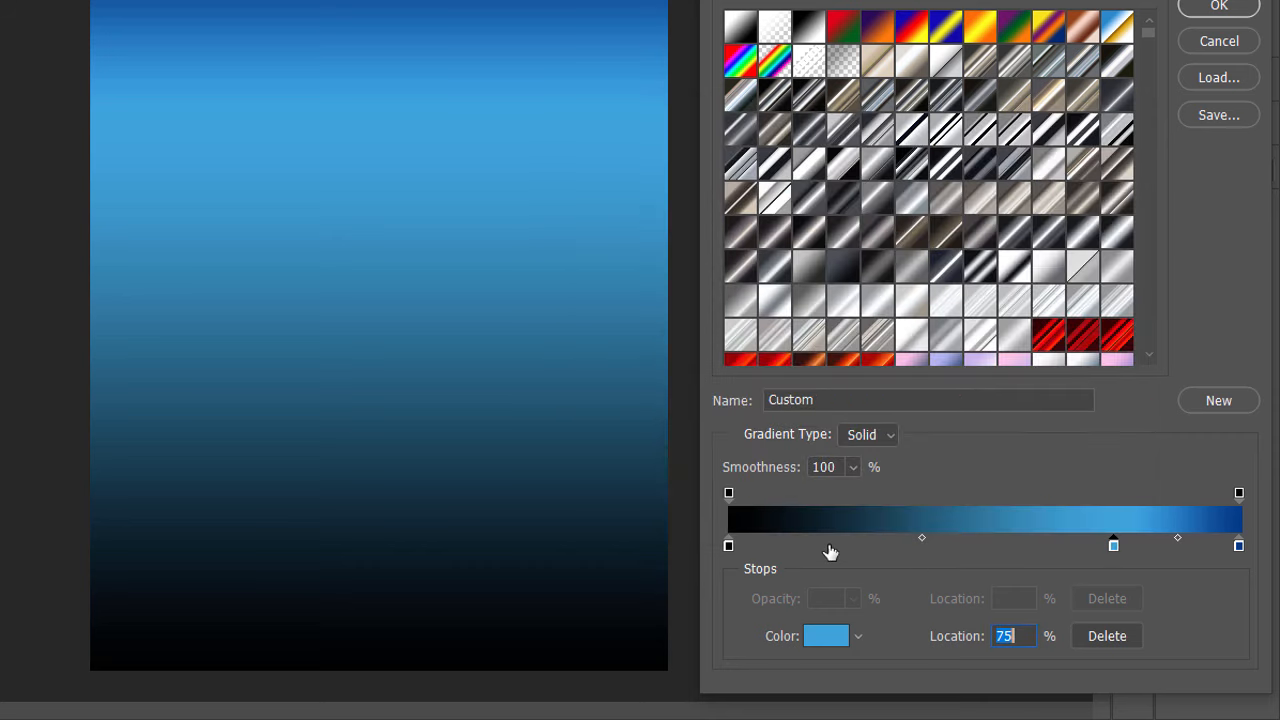
Step: Change the gradient's black start stop to the yellow F6DA1D
double_click(728, 545)
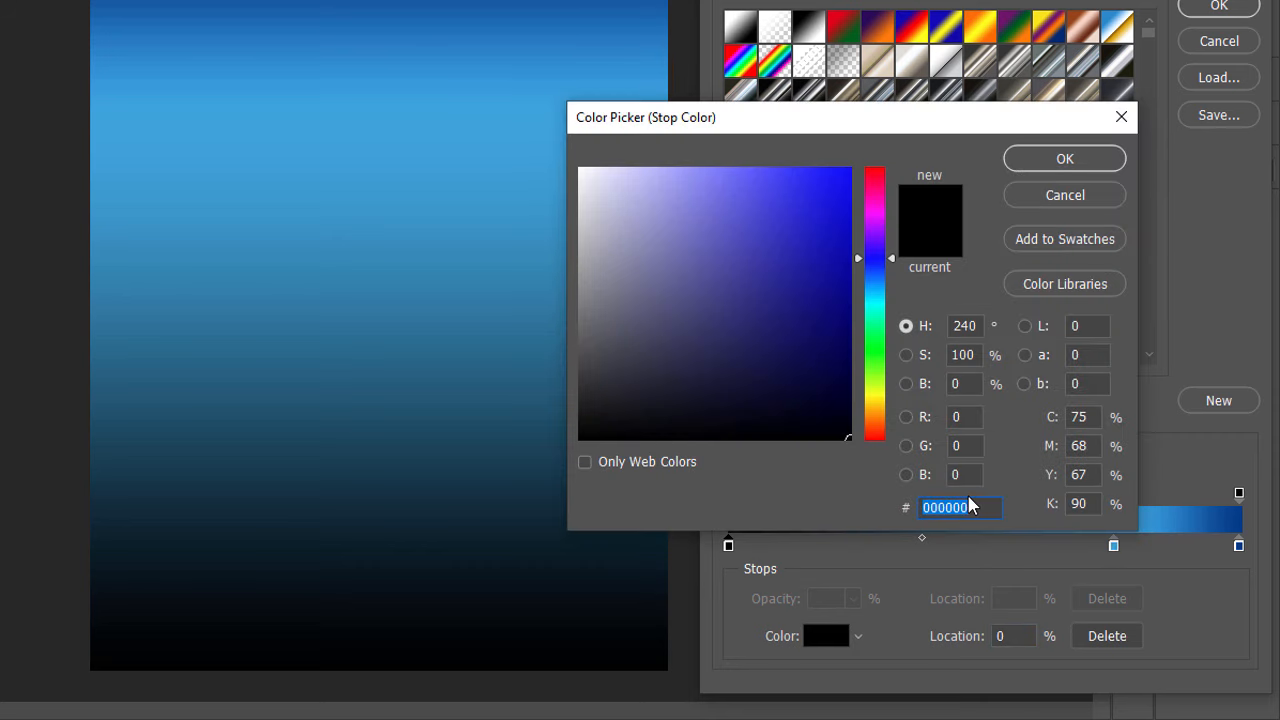
type("F")
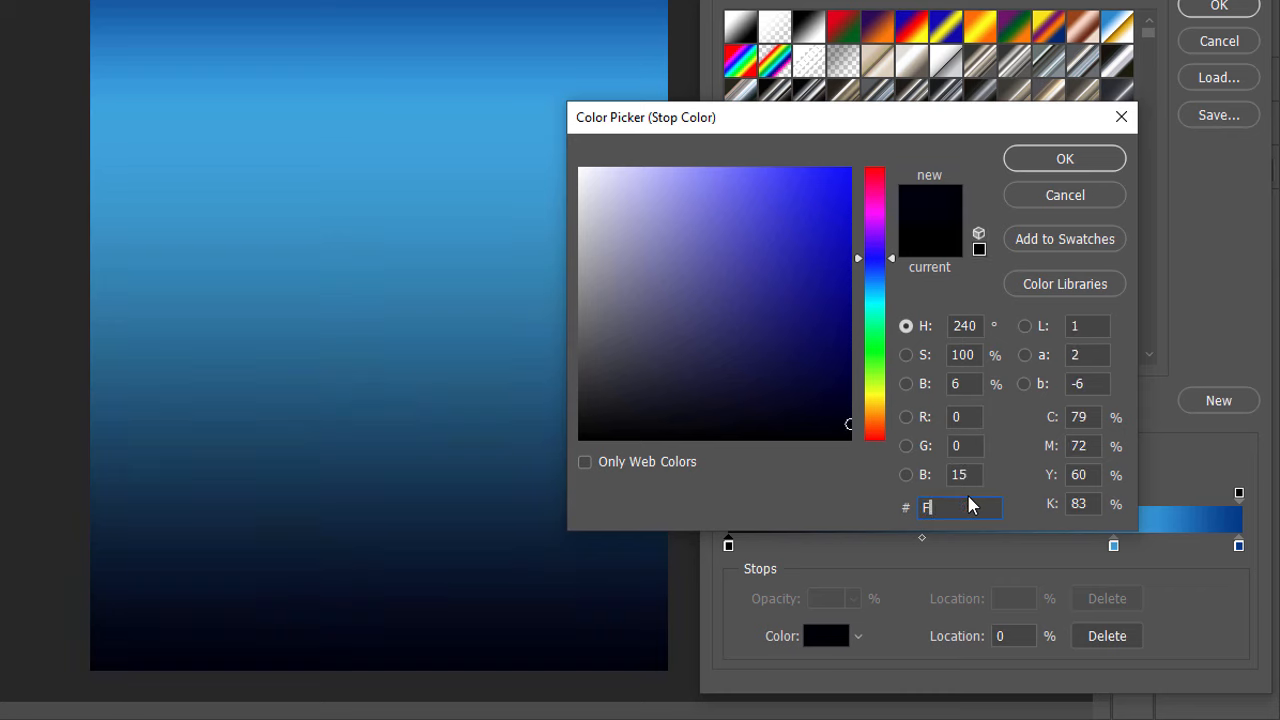
type("6")
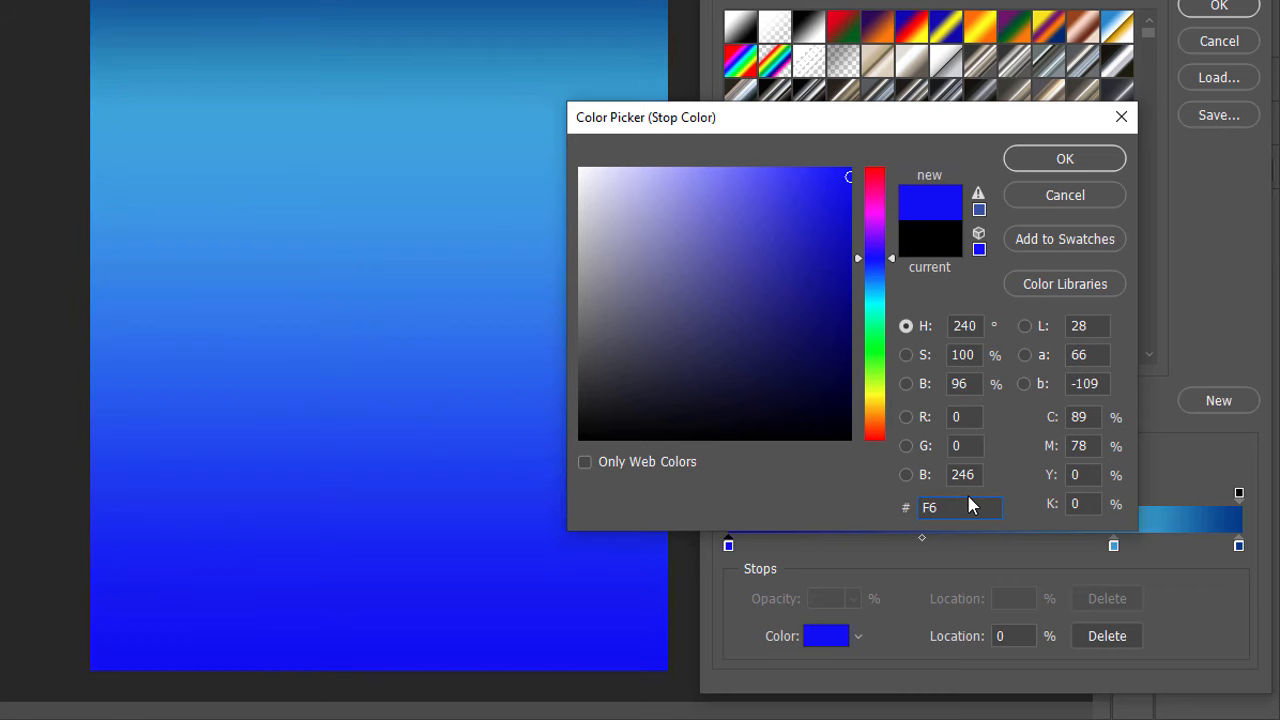
type("DA1D")
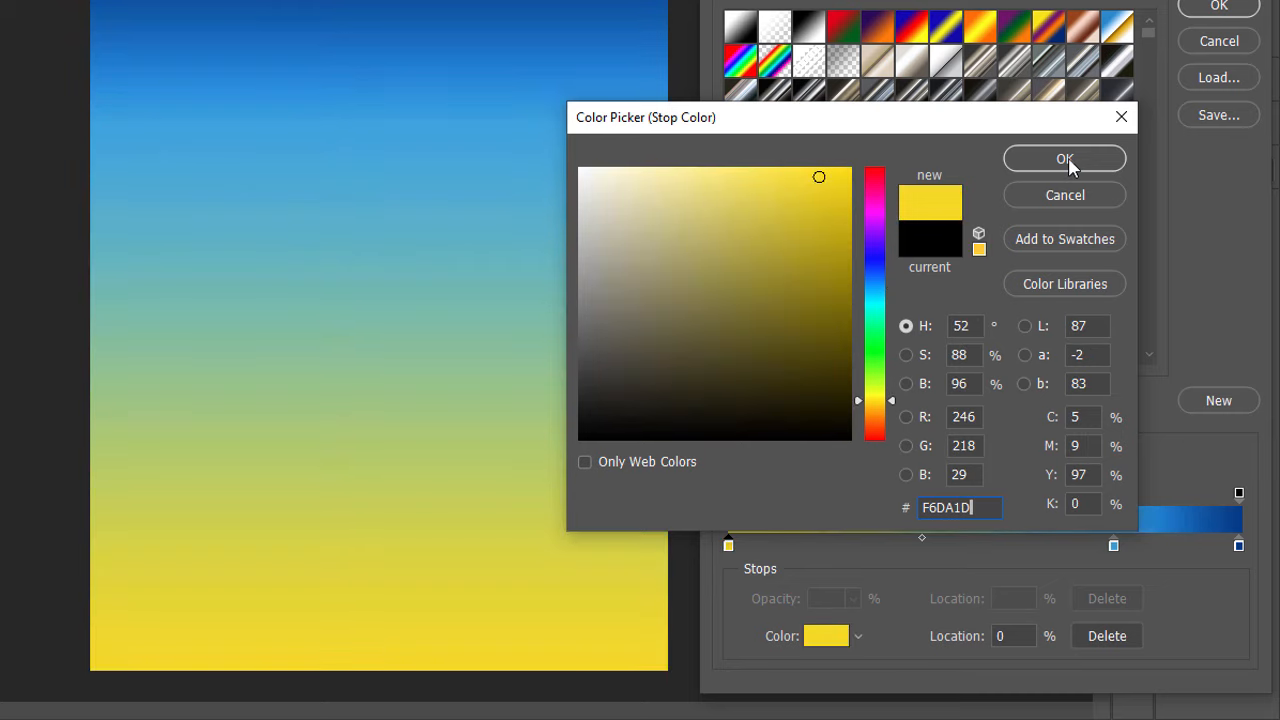
left_click(1065, 160)
Step: Add a colour stop at 29% of the gradient and set it to the cream FBF5D5
left_click(788, 545)
left_click_drag(788, 545, 877, 548)
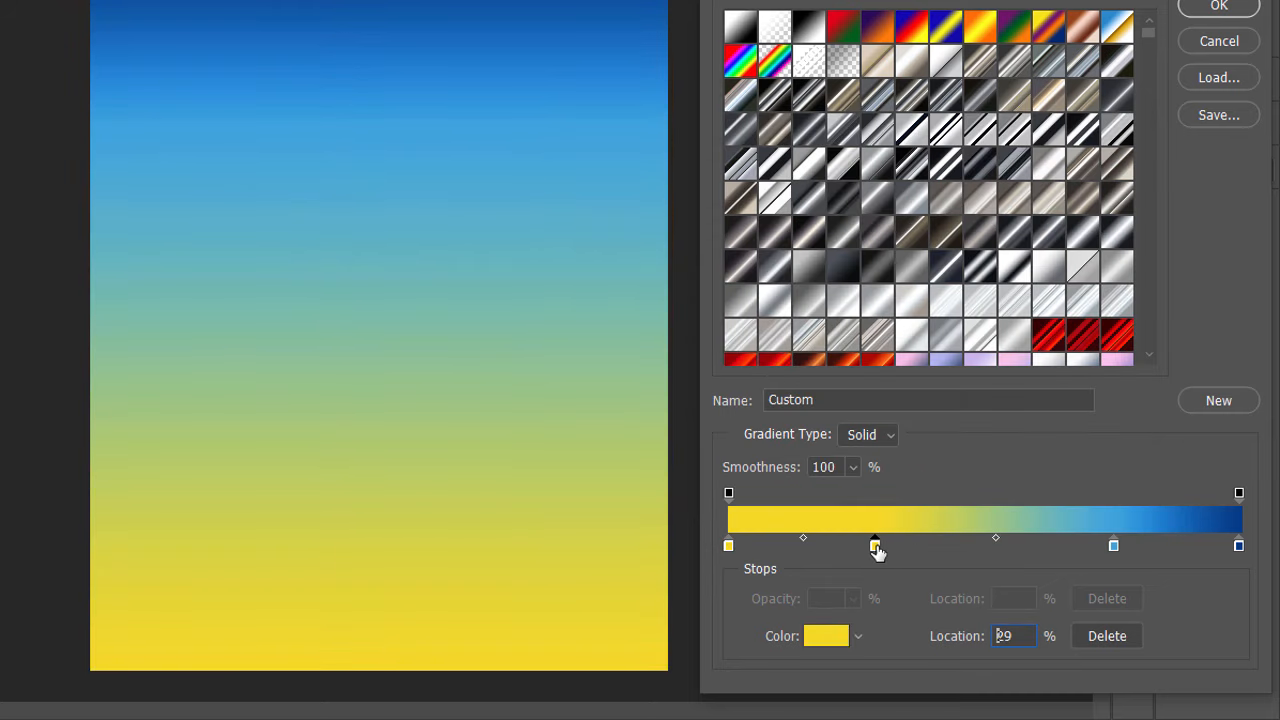
double_click(877, 546)
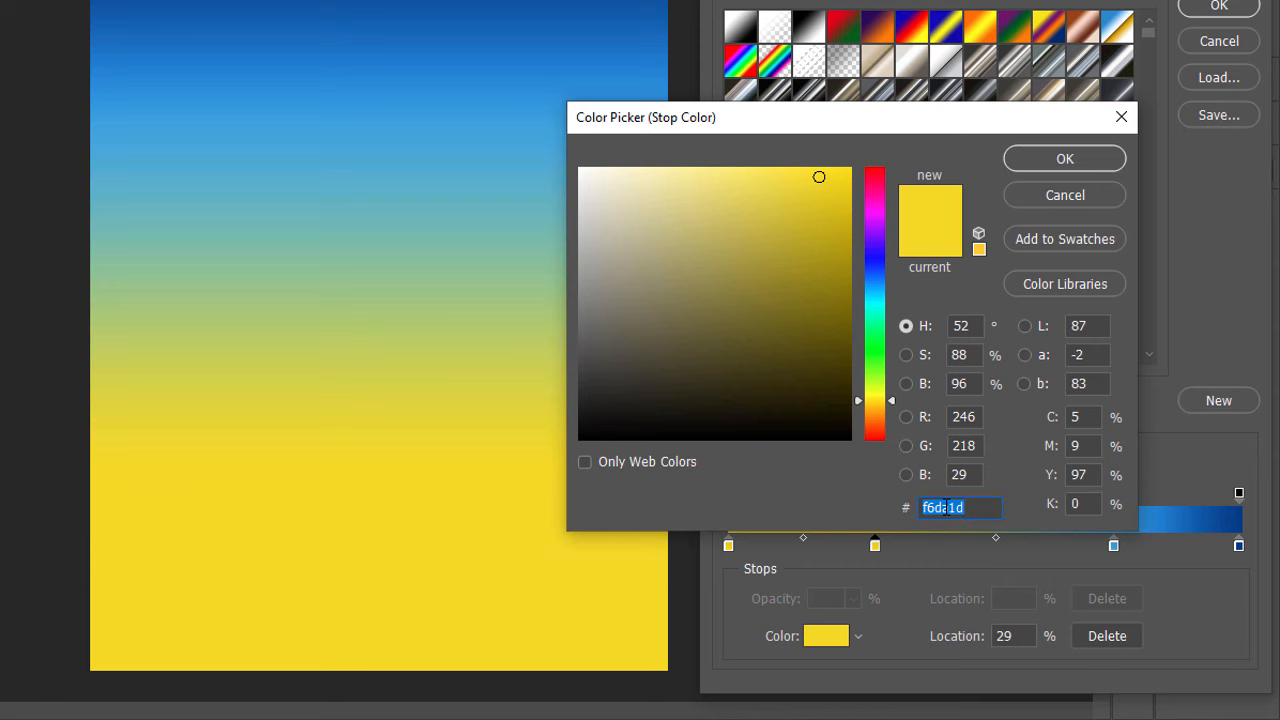
type("FBF")
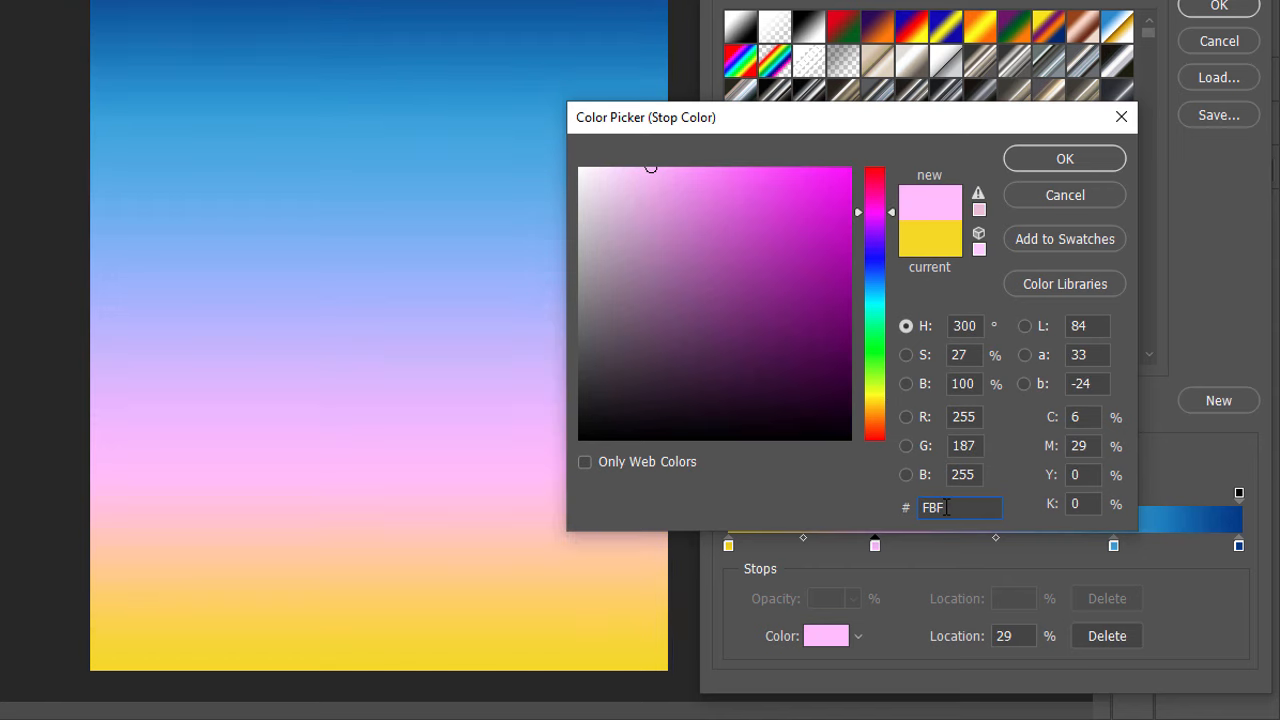
type("5D")
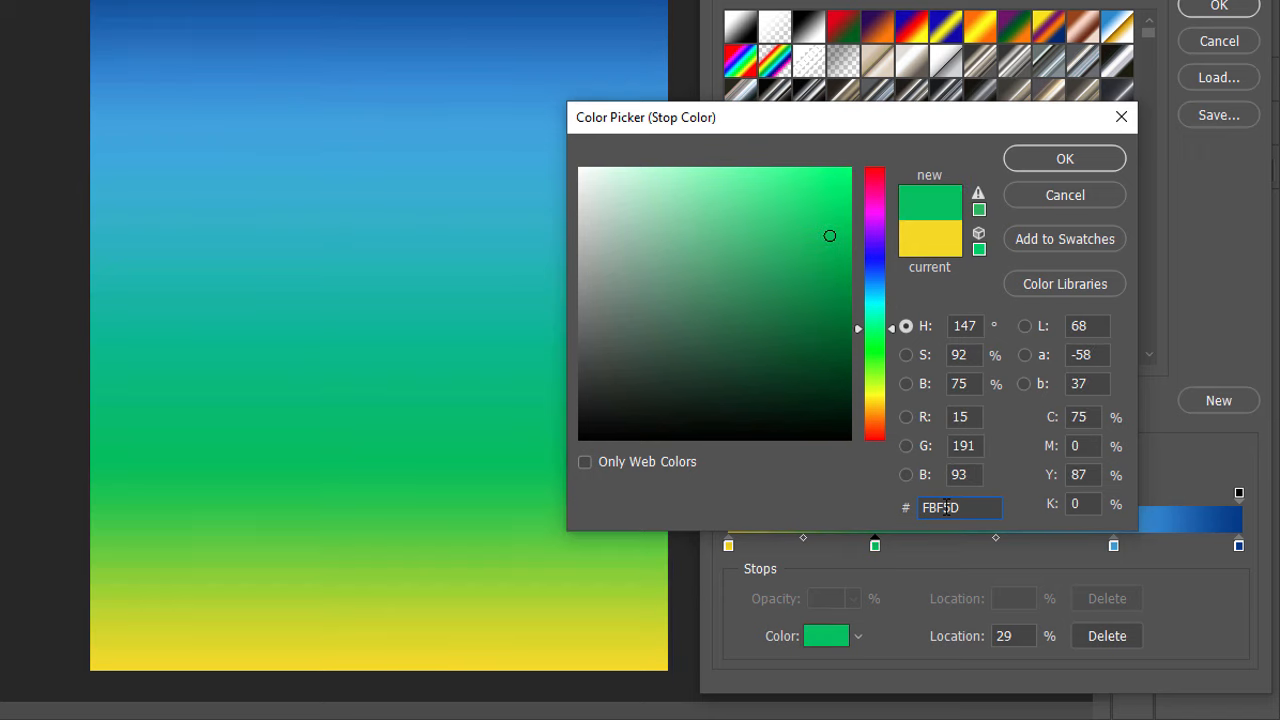
type("5")
key("Return")
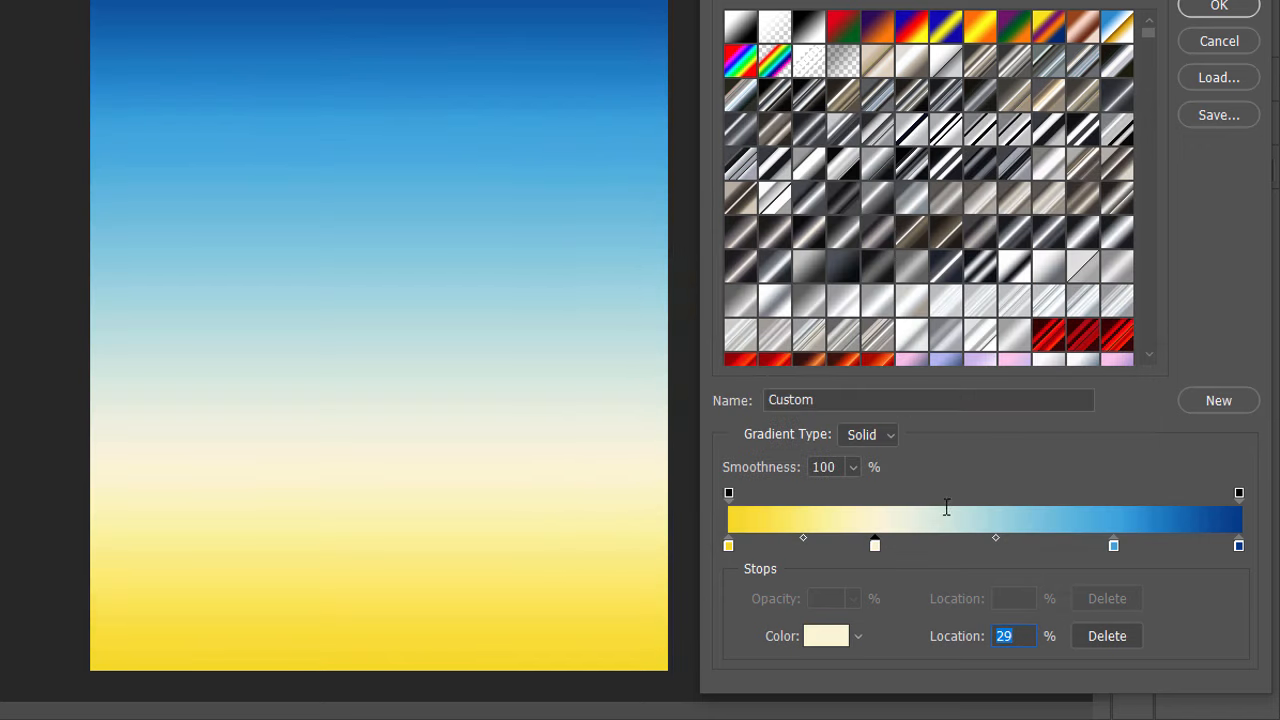
Step: Shift the cream and yellow stops slightly toward the blue end, move light blue to 80% and dark blue to 98%, and apply the gradient fill
double_click(876, 550)
left_click(1047, 161)
left_click_drag(876, 550, 886, 548)
left_click(731, 547)
left_click_drag(738, 548, 752, 550)
left_click(1113, 548)
left_click_drag(1110, 553, 1134, 545)
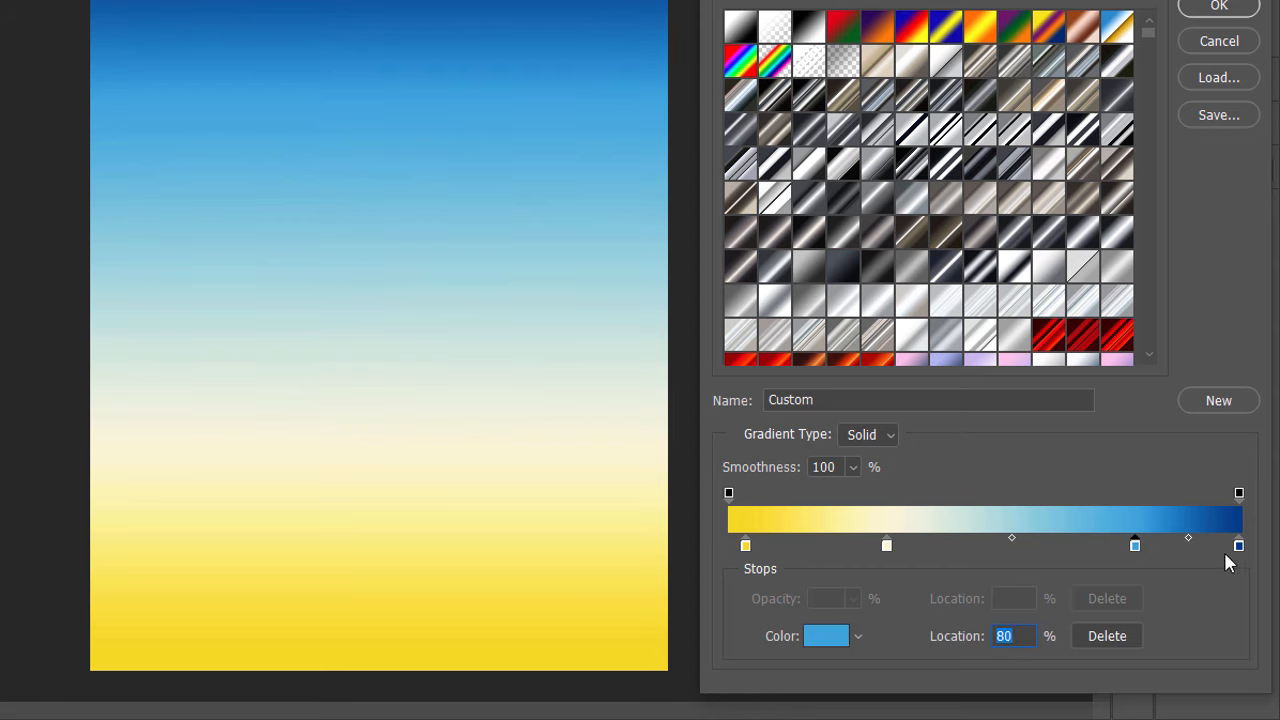
left_click_drag(1239, 545, 1229, 547)
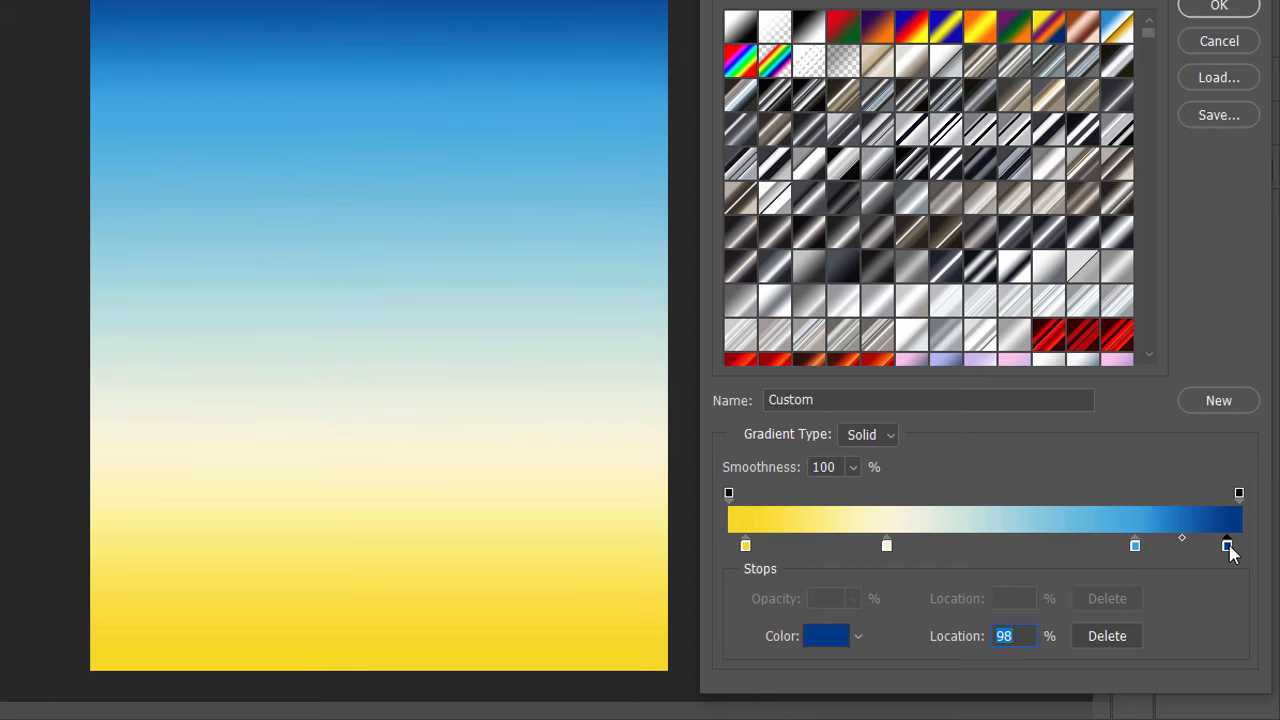
left_click(1222, 8)
left_click(1036, 348)
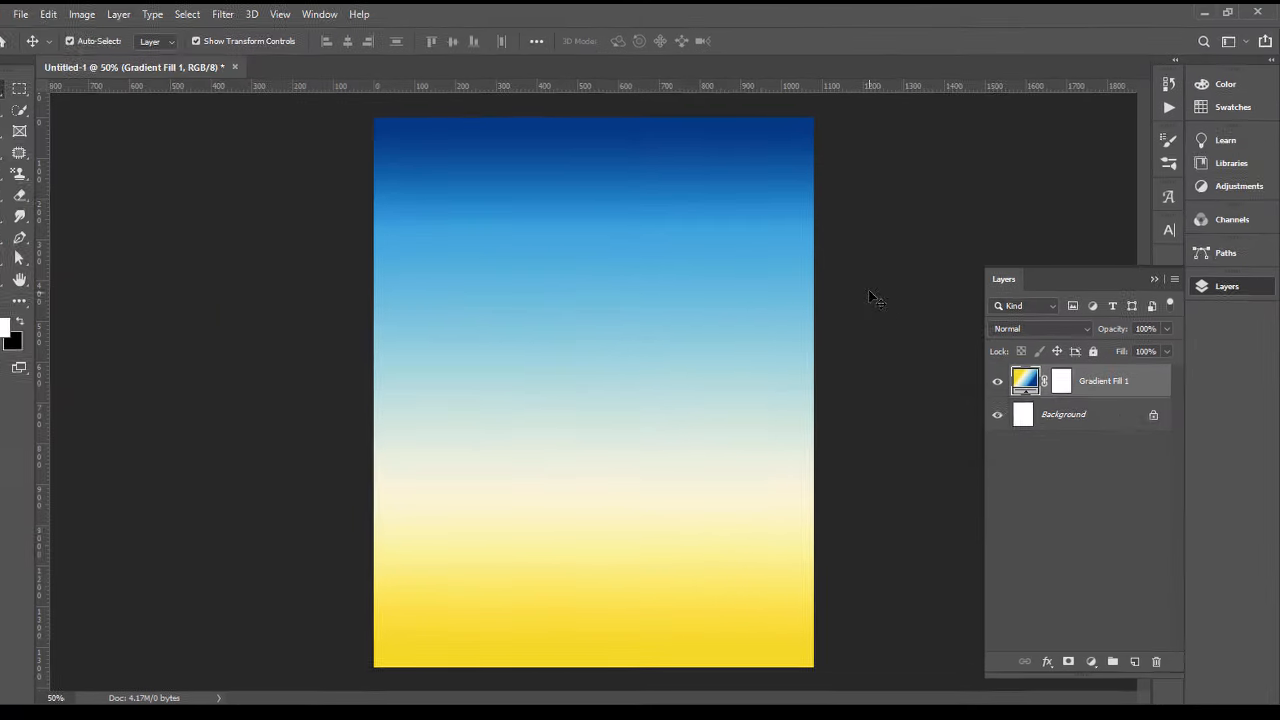
Step: Delete the Background layer and add a new empty layer above the gradient fill
left_click(1009, 374)
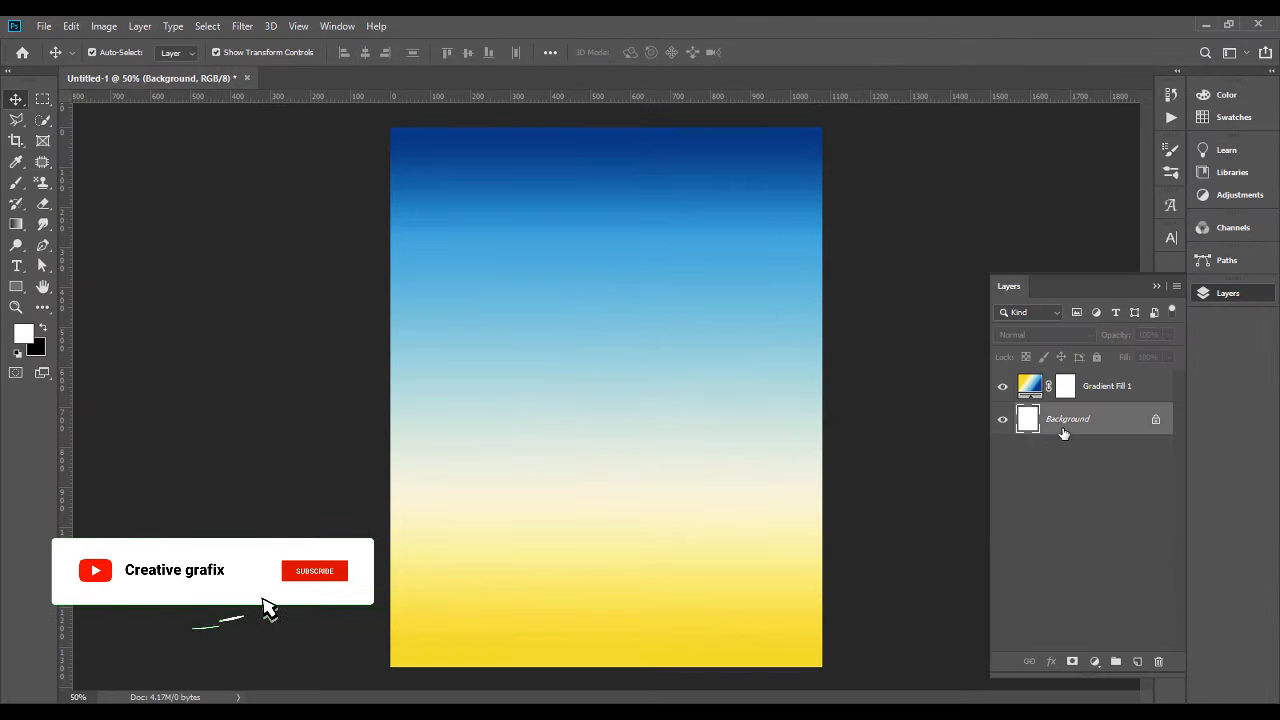
key("Delete")
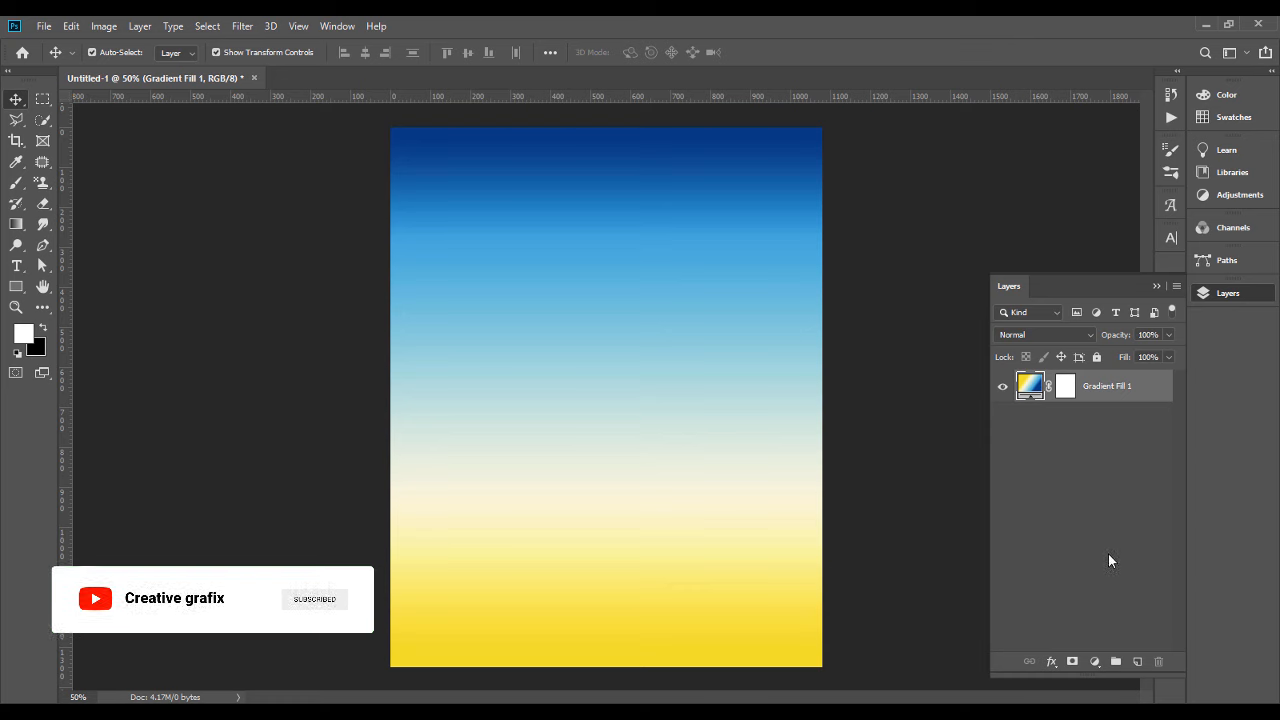
left_click(1135, 662)
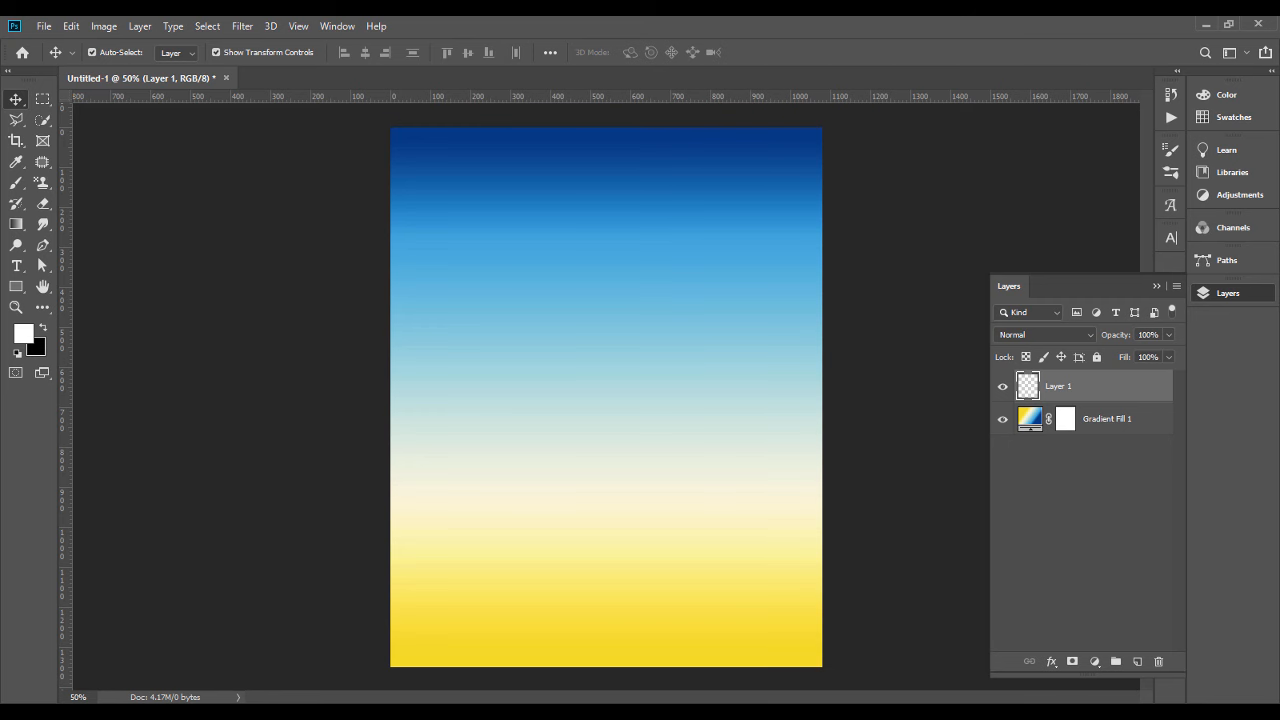
Step: Paint a soft white glow in the upper middle of the canvas on the new layer with a 900 px brush
left_click(16, 182)
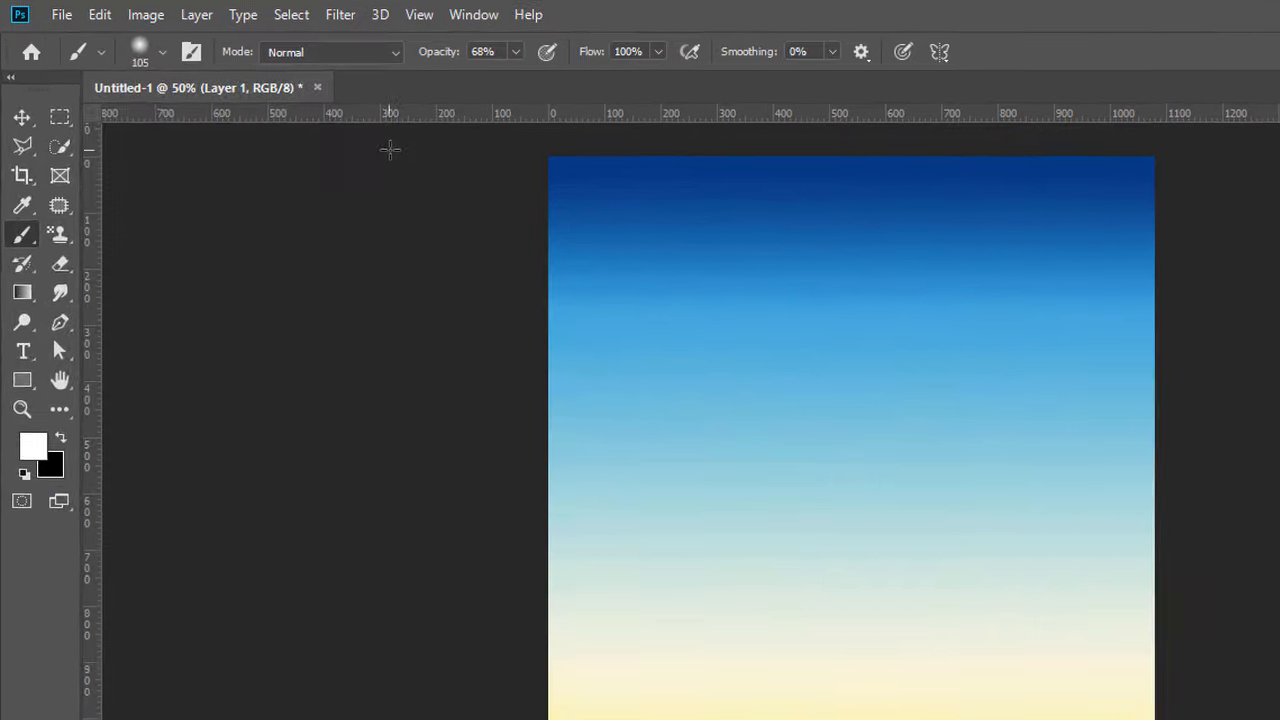
left_click(162, 51)
type("900")
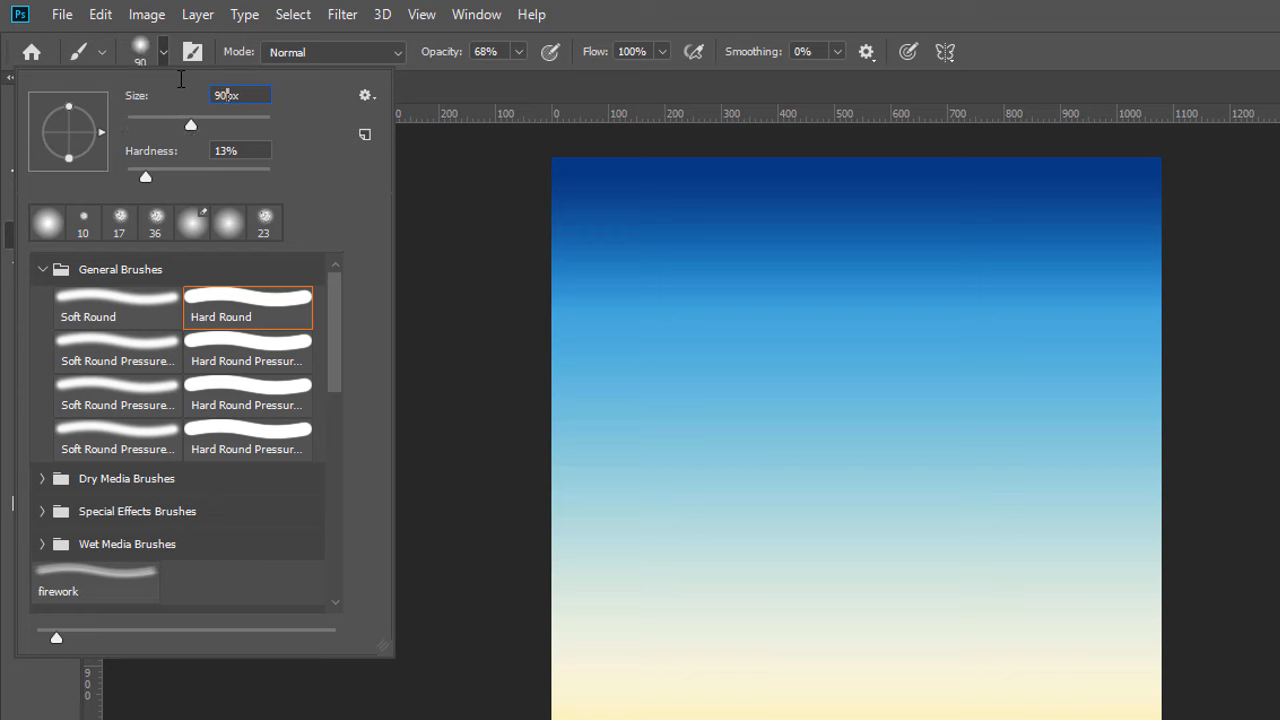
key("Return")
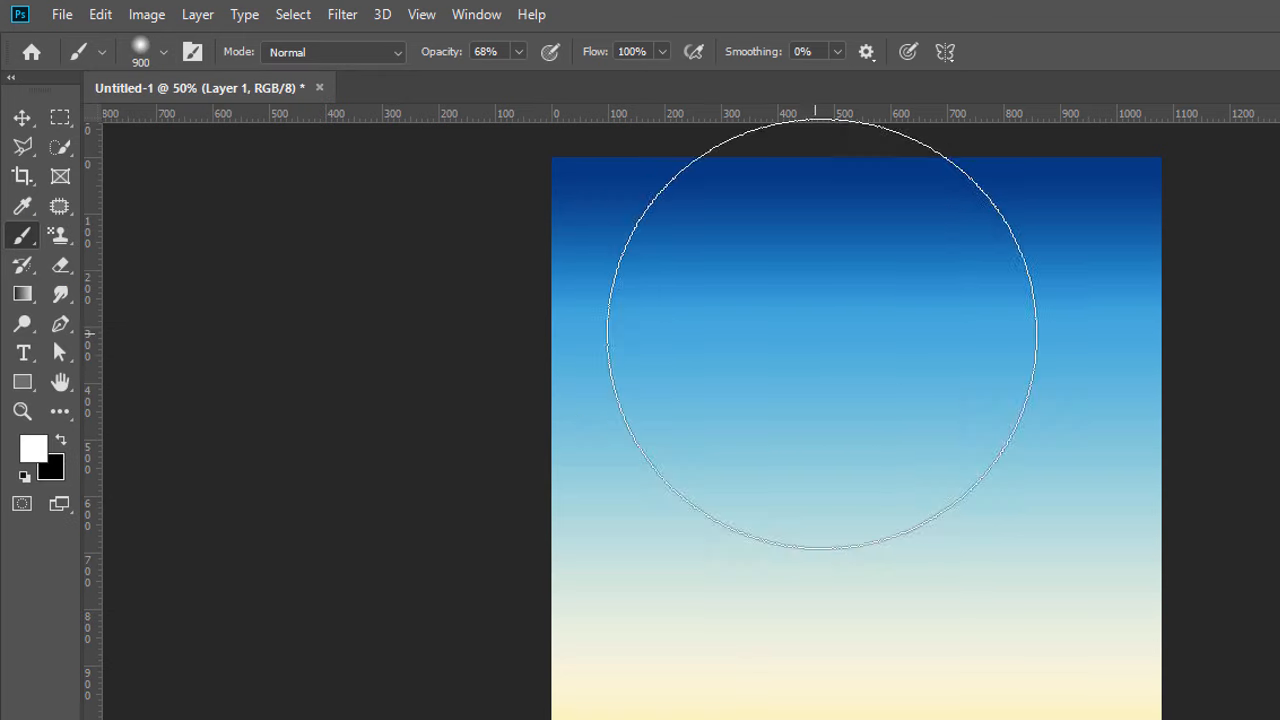
left_click(862, 347)
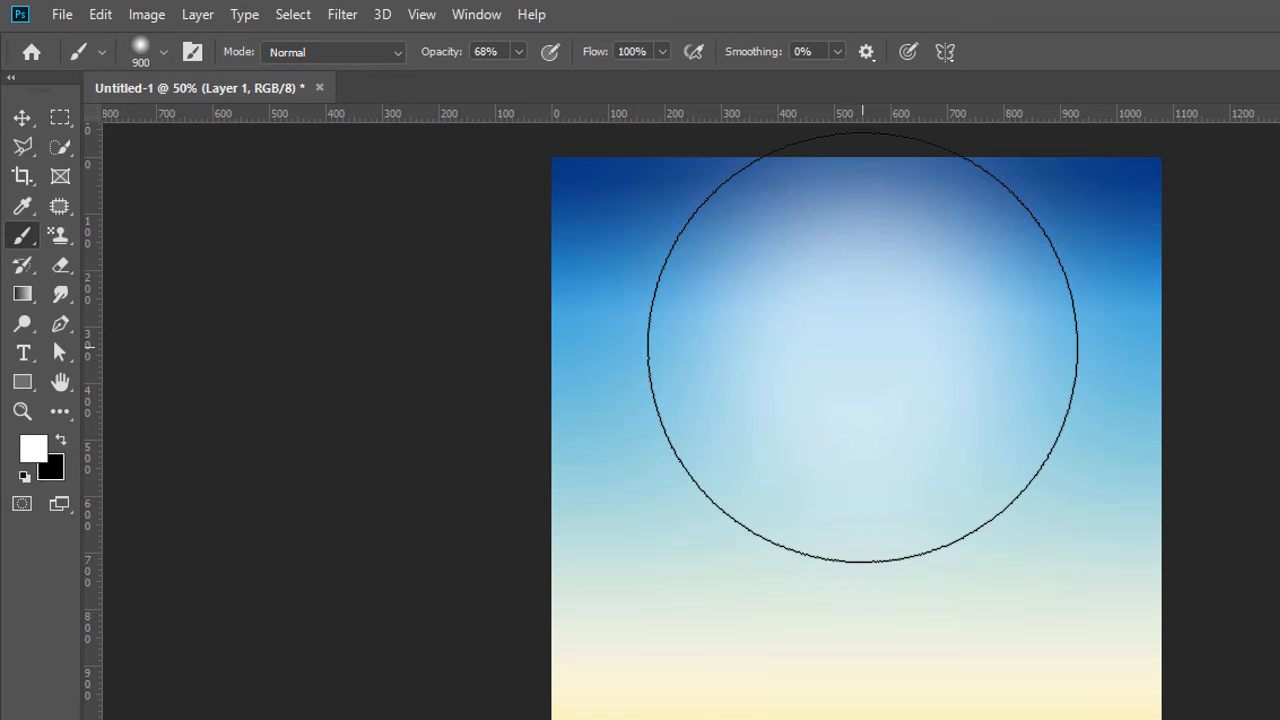
left_click_drag(845, 340, 721, 303)
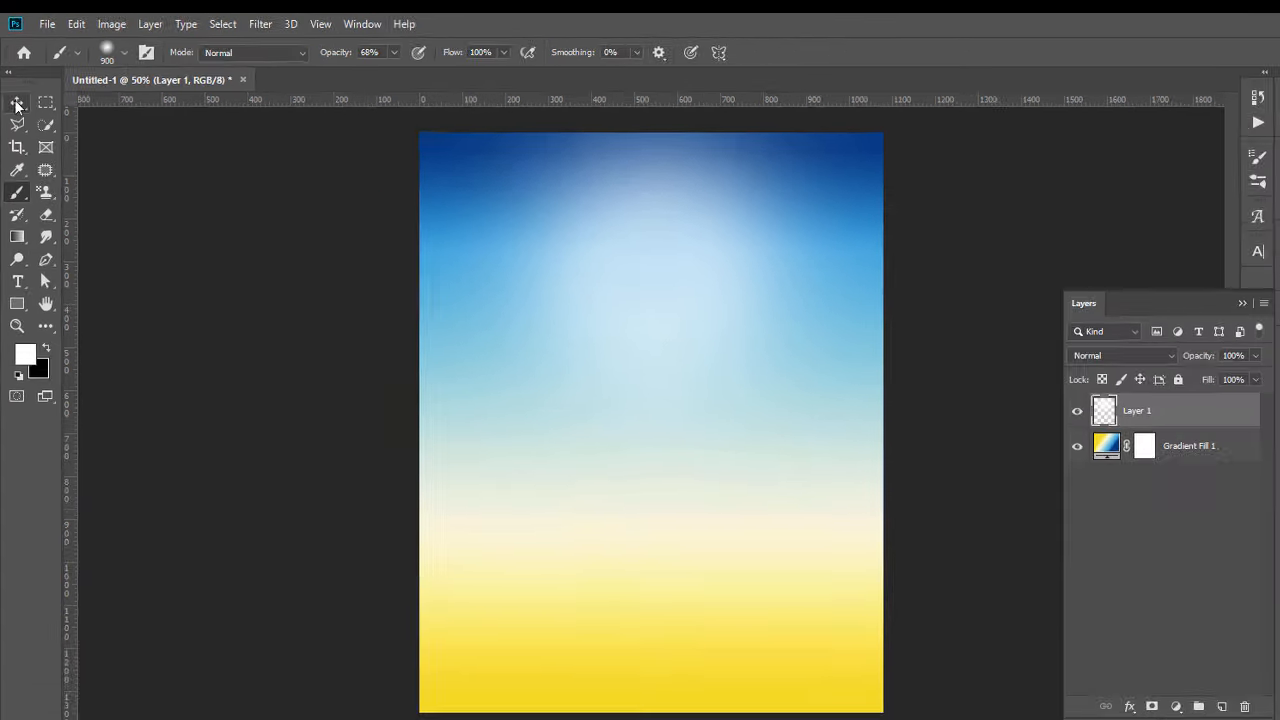
left_click(22, 117)
left_click(857, 271)
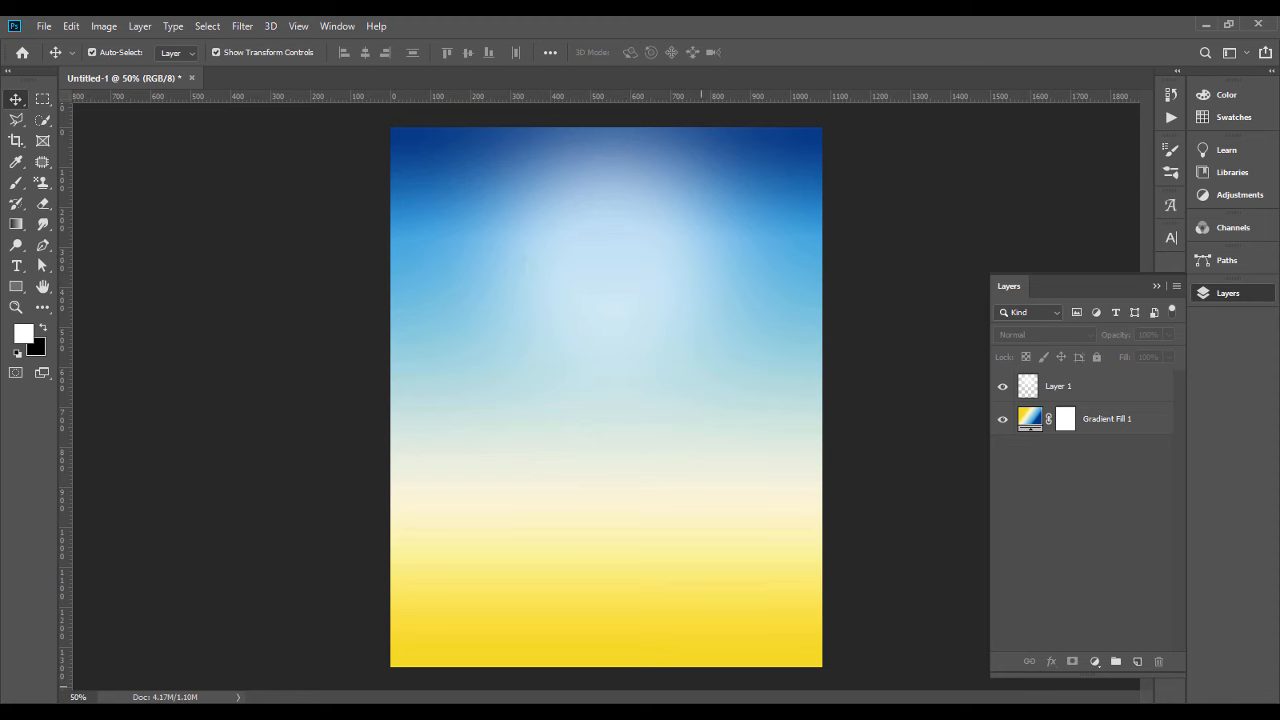
Step: Place the object_b3 hanging wooden sign image into the document, scaled down over the white glow at the canvas's upper centre
key("alt+Tab")
left_click_drag(380, 237, 600, 228)
left_click_drag(609, 608, 614, 532)
left_click_drag(607, 487, 606, 360)
mouse_move(603, 275)
left_mouse_down()
mouse_move(600, 296)
mouse_move(598, 283)
left_mouse_up()
key("Return")
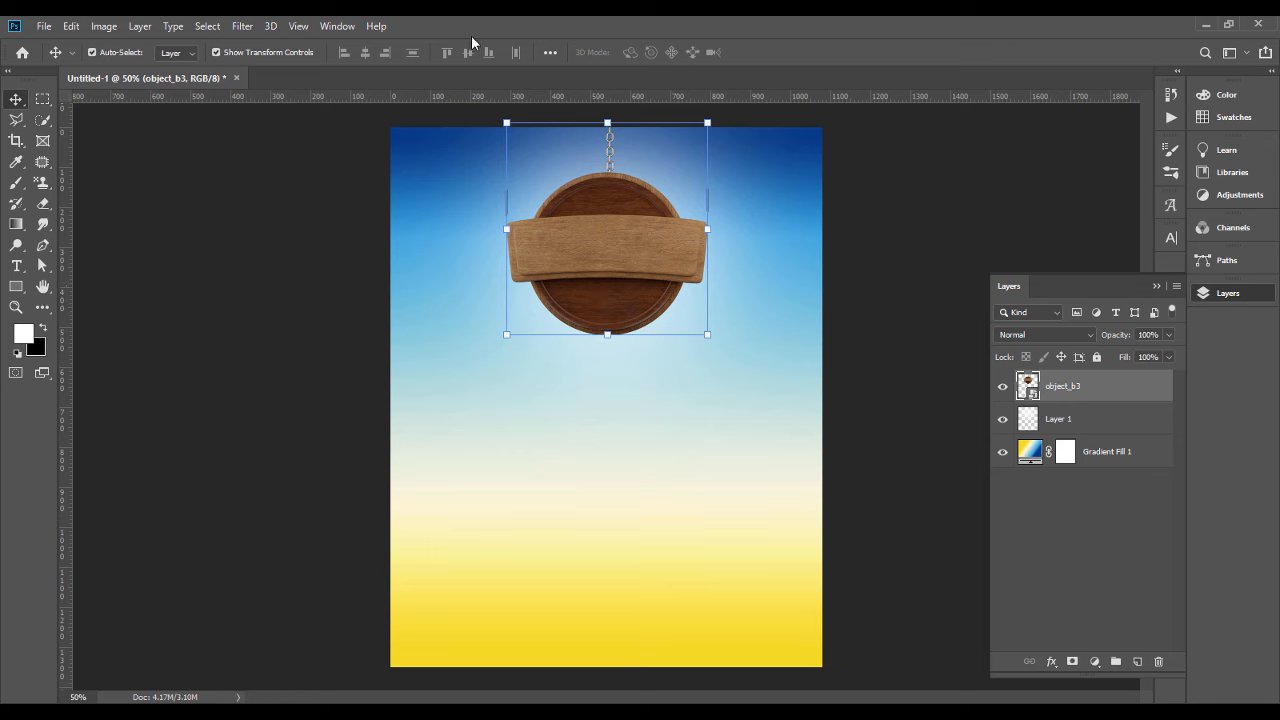
Step: Centre the object_b3 wooden sign horizontally relative to the canvas and deselect it
left_click(550, 52)
left_click(581, 199)
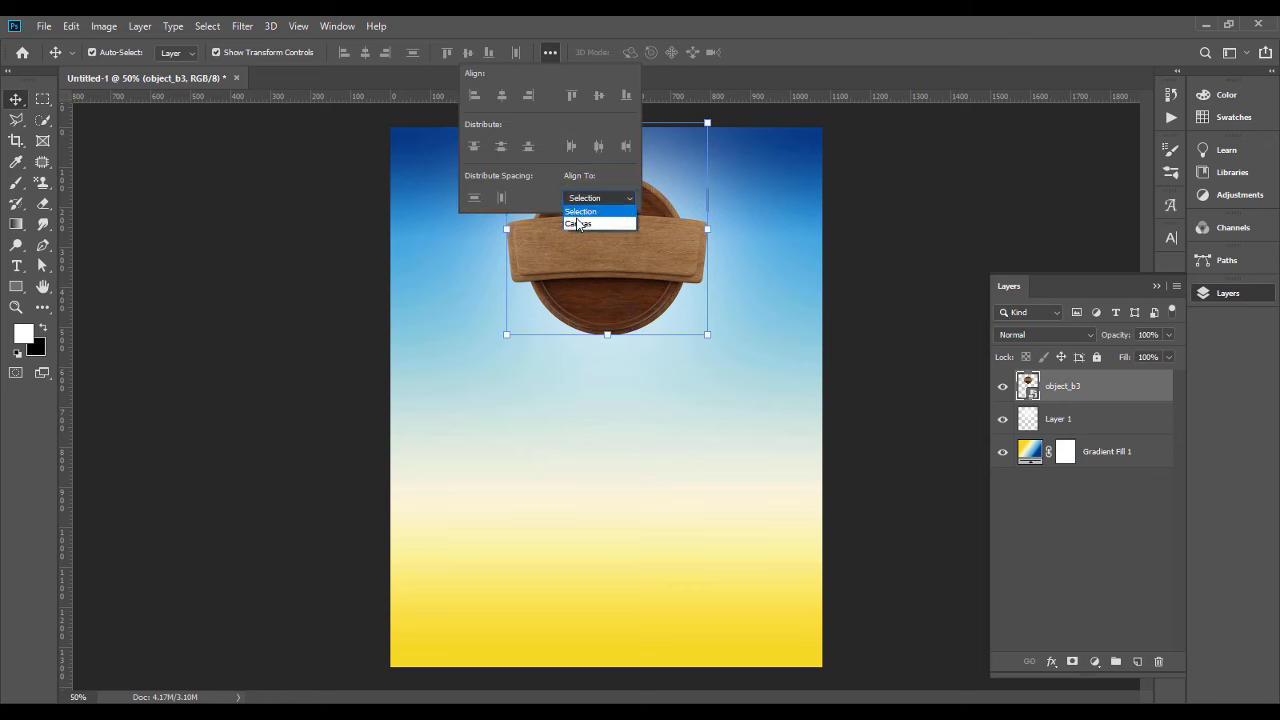
left_click(585, 218)
left_click(502, 96)
left_click(340, 242)
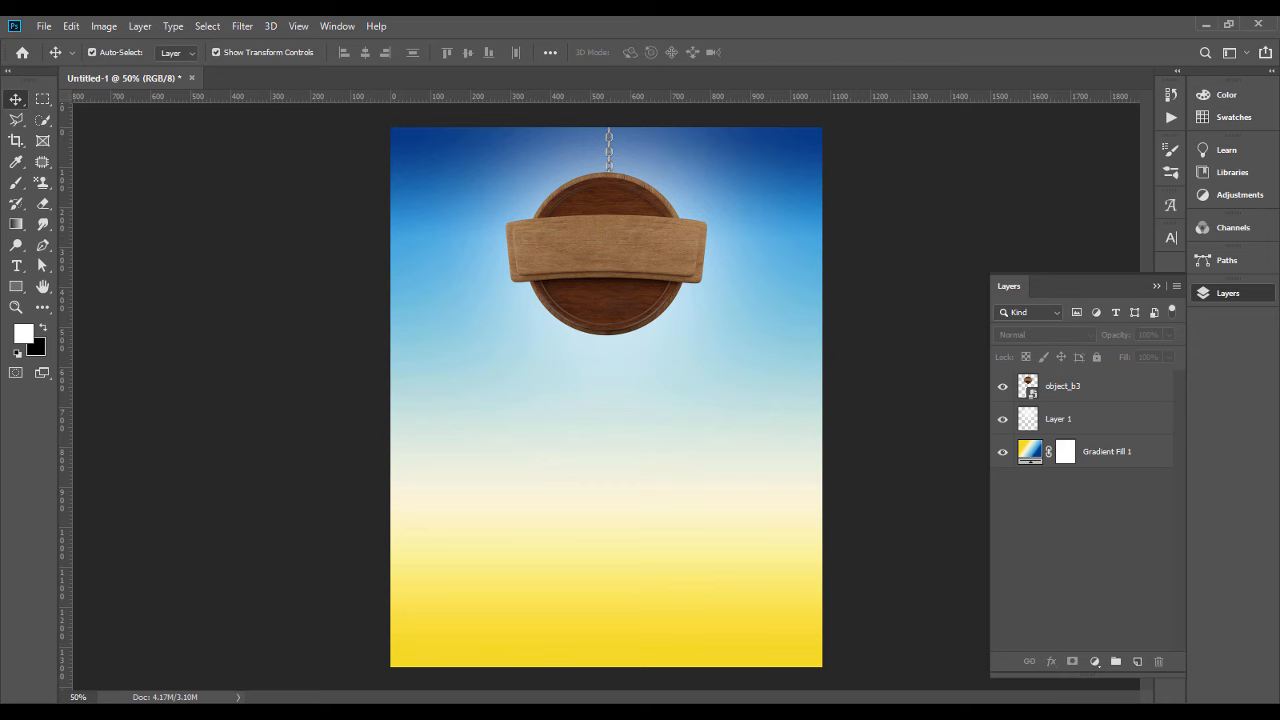
Step: Open 3d_style_course_text_effect from the praise ovation tut folder in File Explorer and edit the contents of its Your text here smart object
key("alt+Tab")
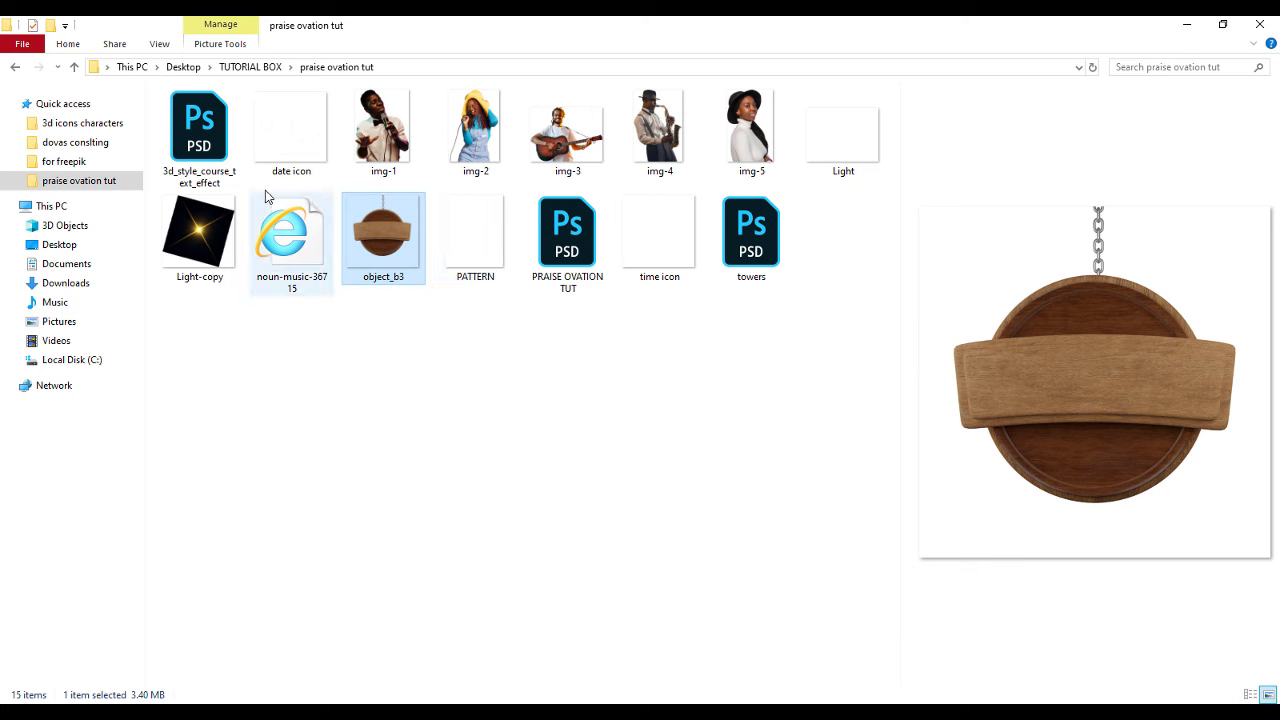
left_click(186, 154)
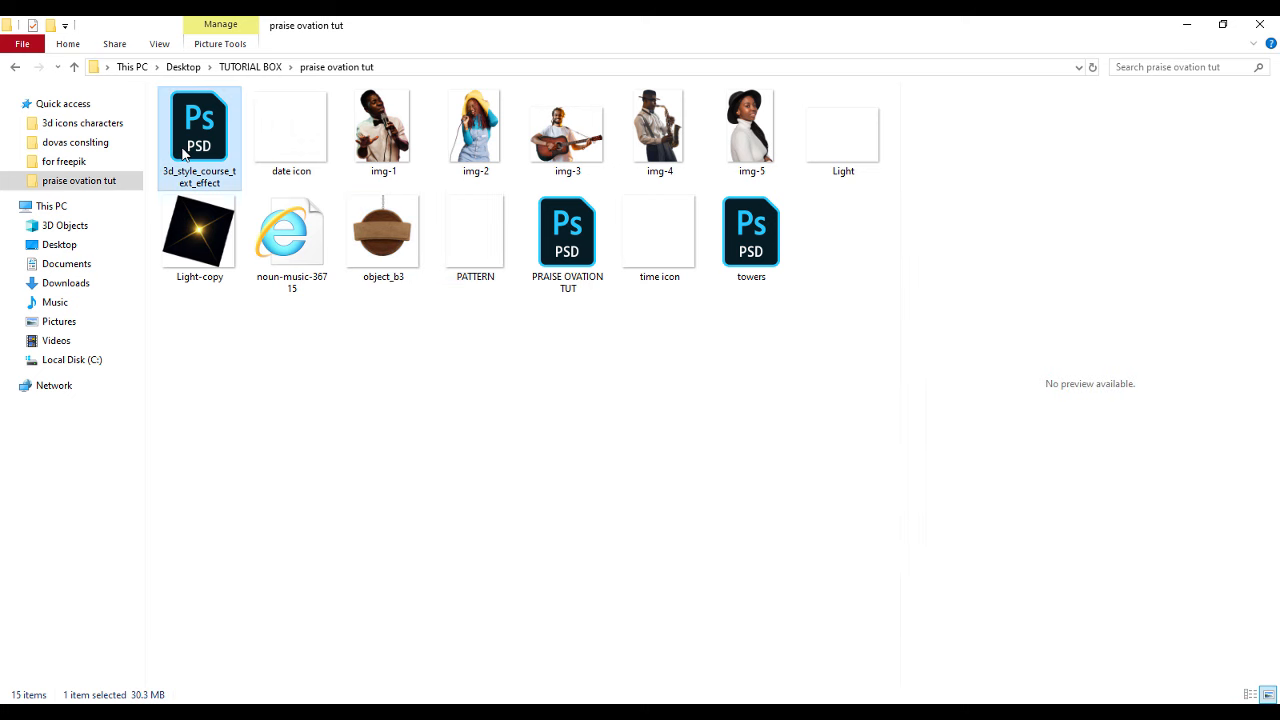
double_click(186, 154)
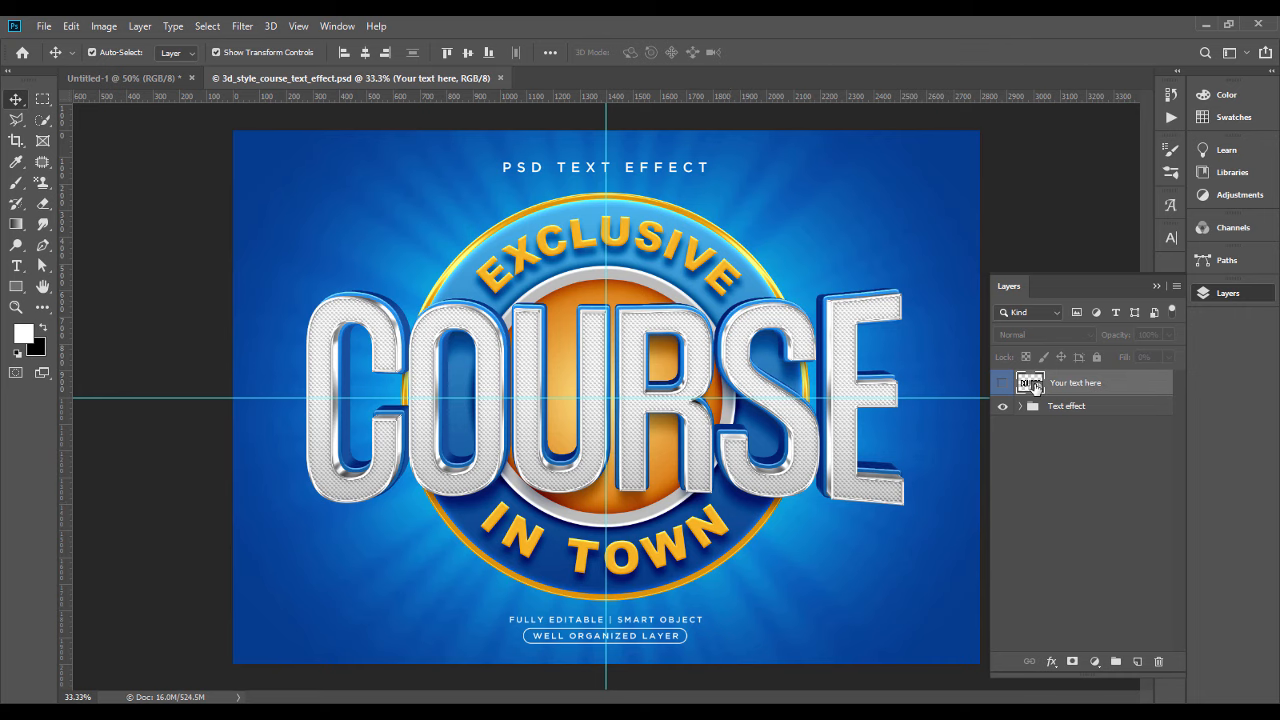
double_click(1035, 387)
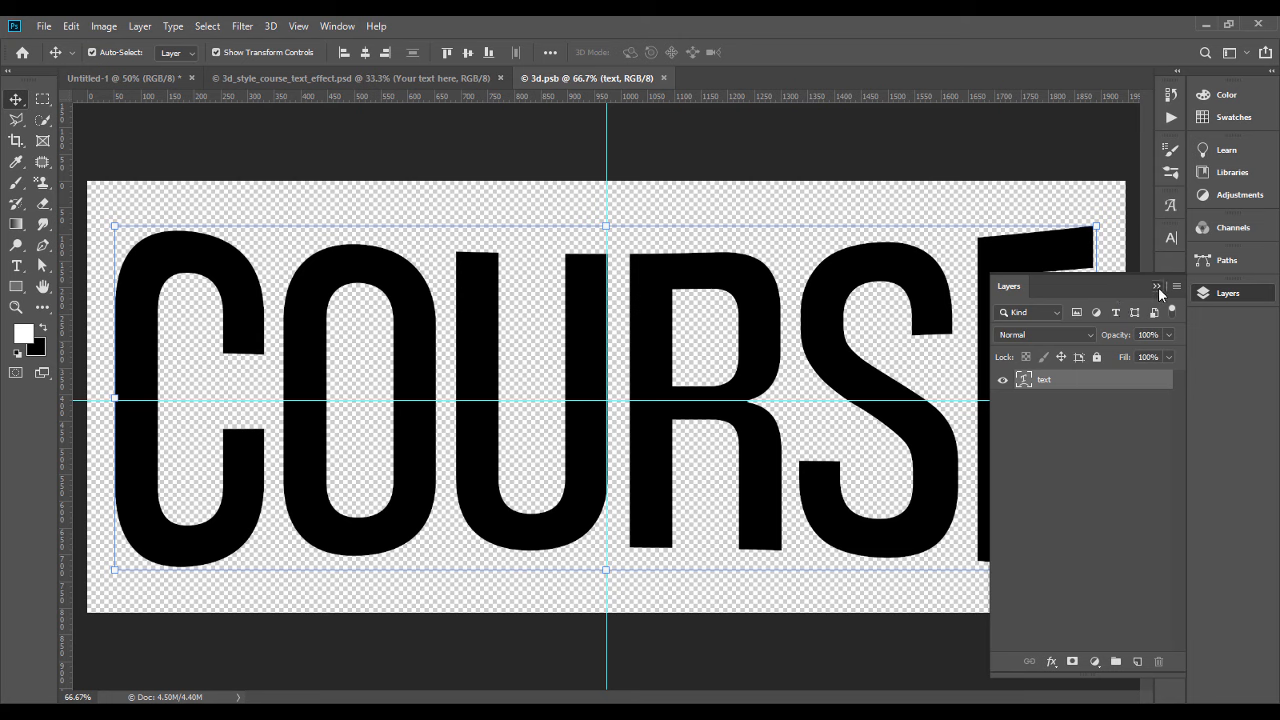
Step: Replace the word COURSE in the smart object with PRAISE on one line and OVATION below it
left_click(1156, 286)
key("t")
double_click(465, 297)
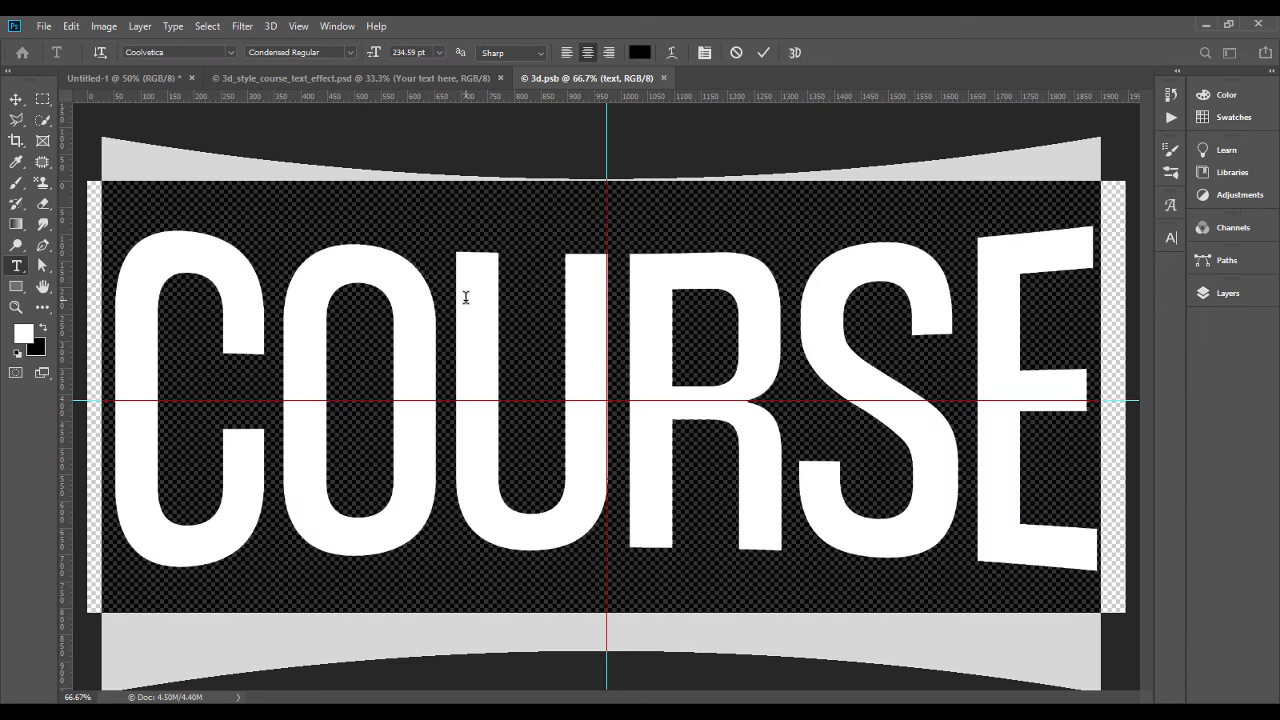
type("pra")
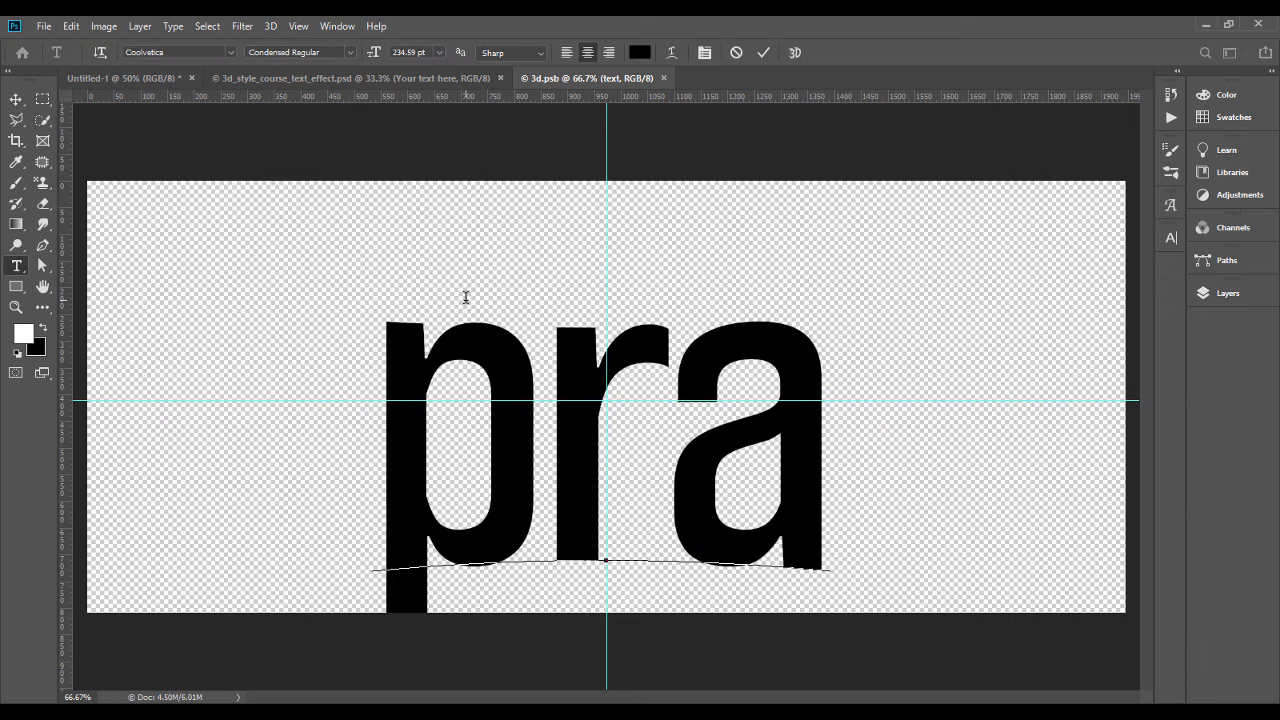
key("BackSpace")
key("BackSpace")
key("BackSpace")
type("PRSIS")
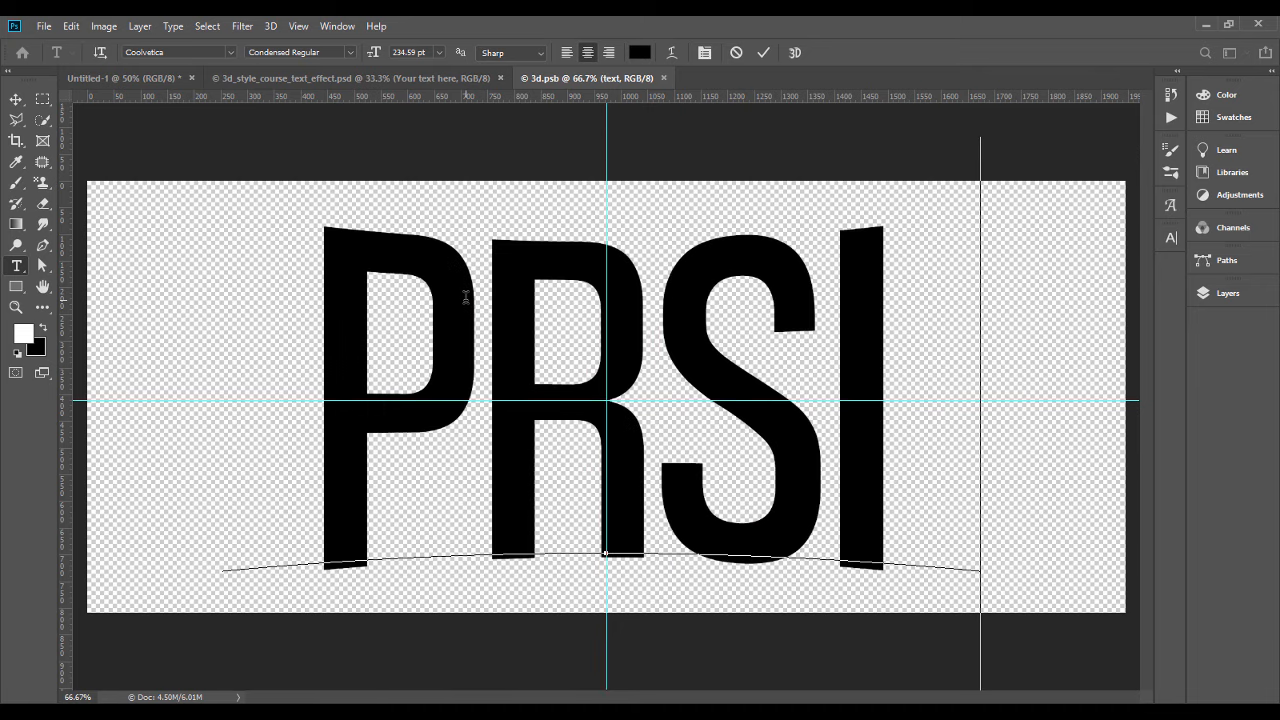
key("BackSpace")
key("BackSpace")
key("BackSpace")
type("AISE")
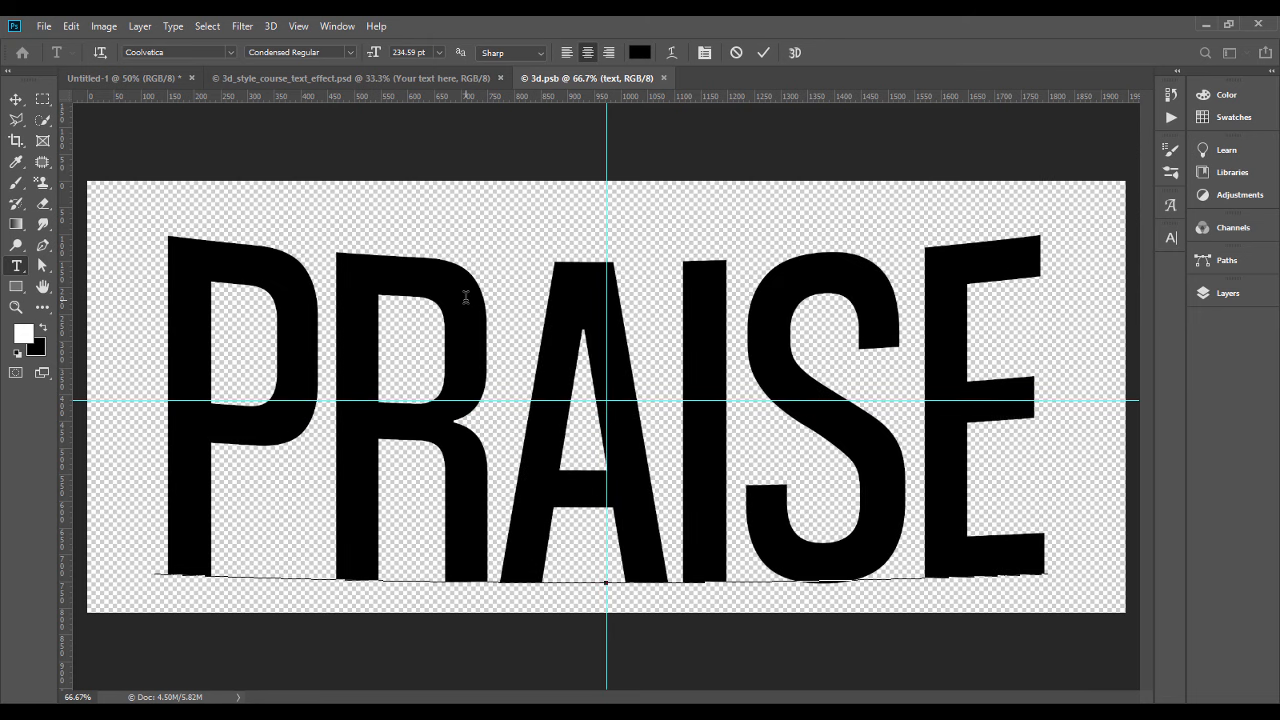
Step: Reduce the PRAISE OVATION text to 23.59 pt, then move it to the middle of the canvas and scale it up slightly
key("ctrl+a")
left_click_drag(371, 52, 206, 166)
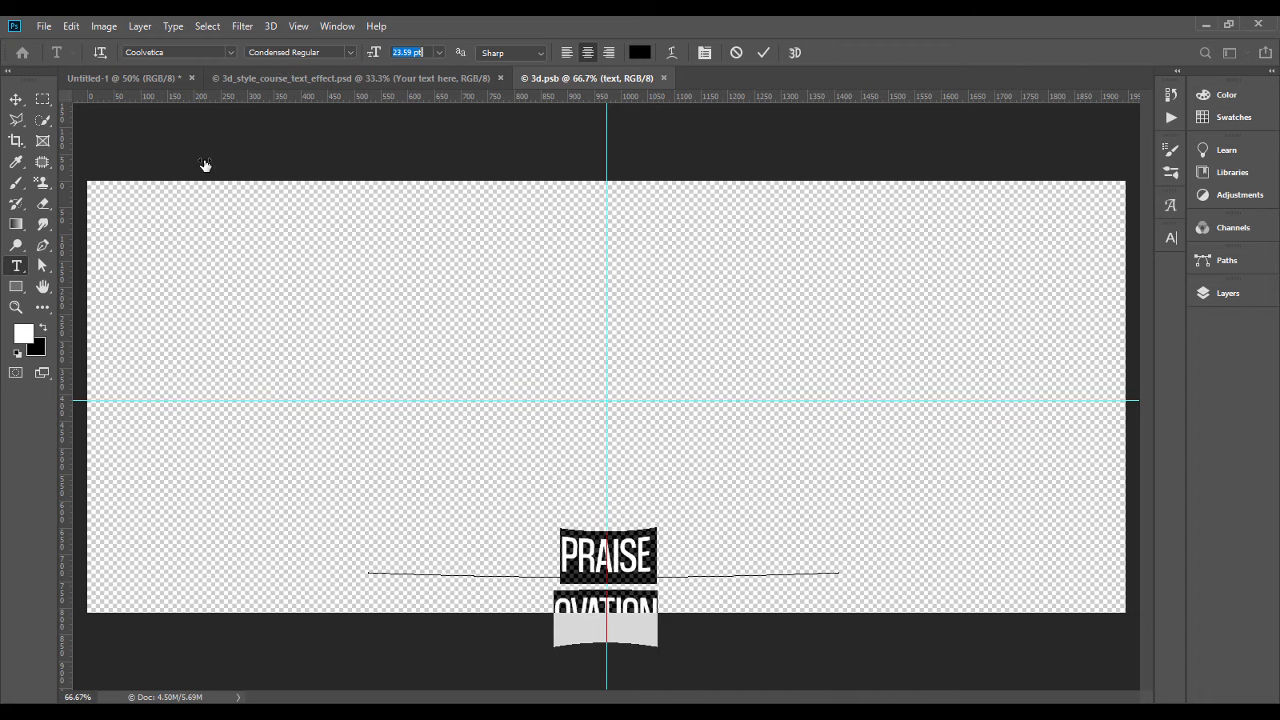
left_click(16, 99)
left_click_drag(613, 528, 609, 367)
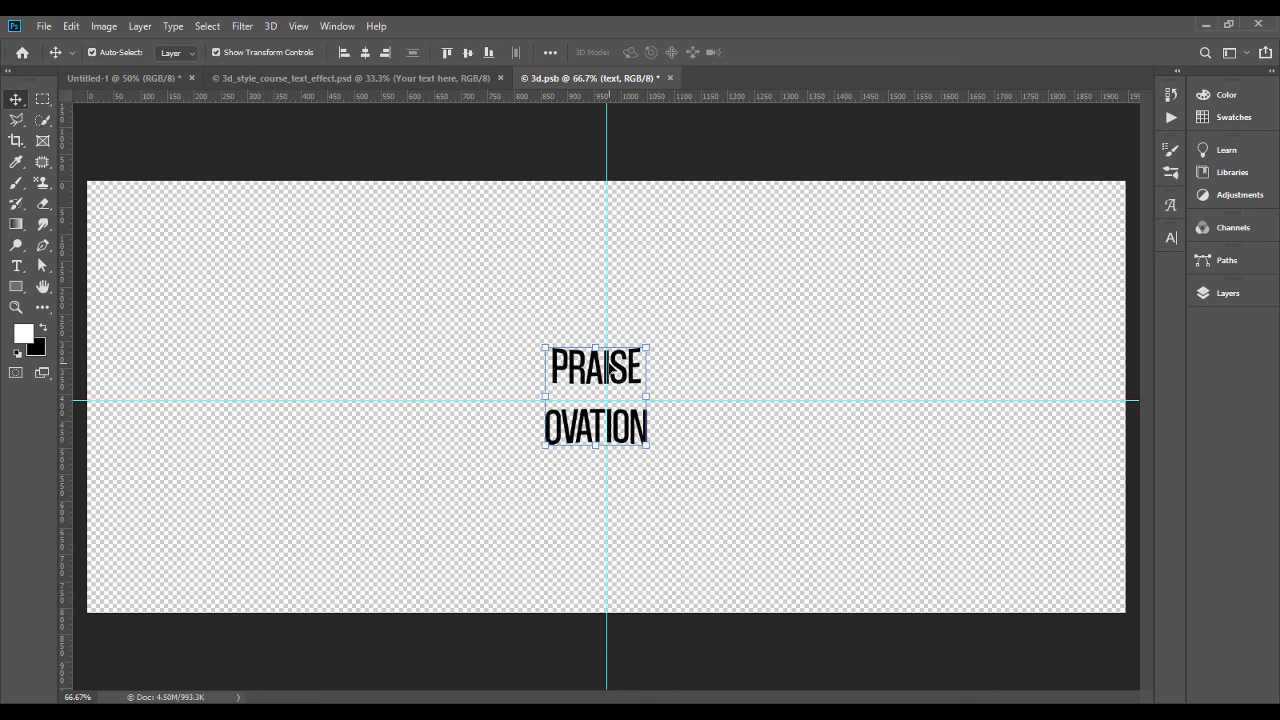
left_click_drag(648, 394, 694, 394)
key("Return")
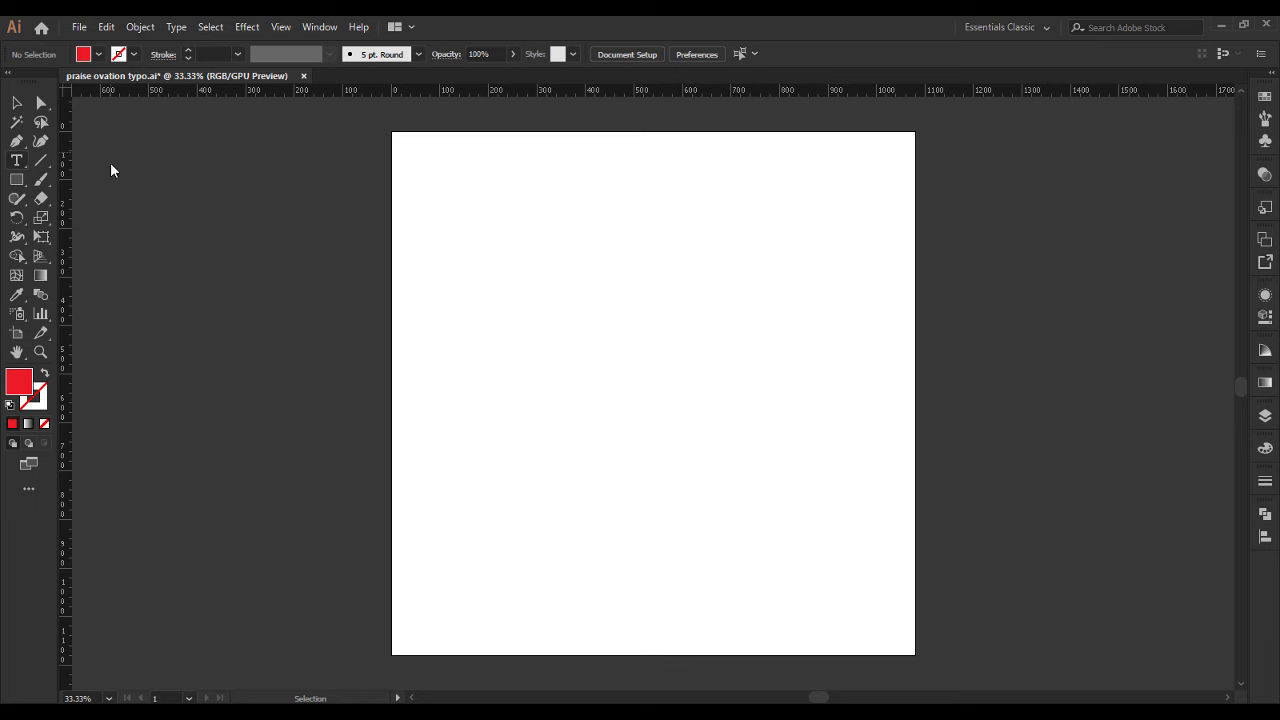
Step: In Illustrator, add the two-line text Praise Ovation, enlarged to about 161 px, and search for a font starting with f
left_click(541, 278)
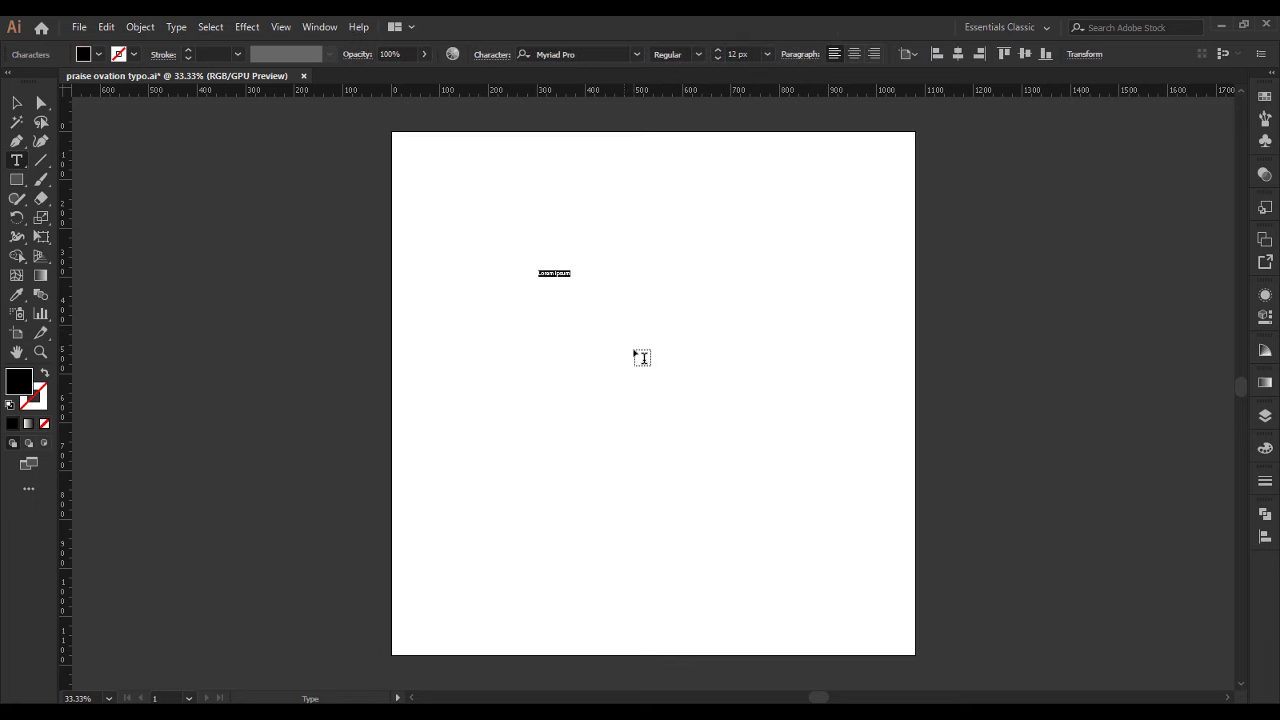
type("Praise")
left_click(16, 102)
left_click_drag(560, 284, 798, 448)
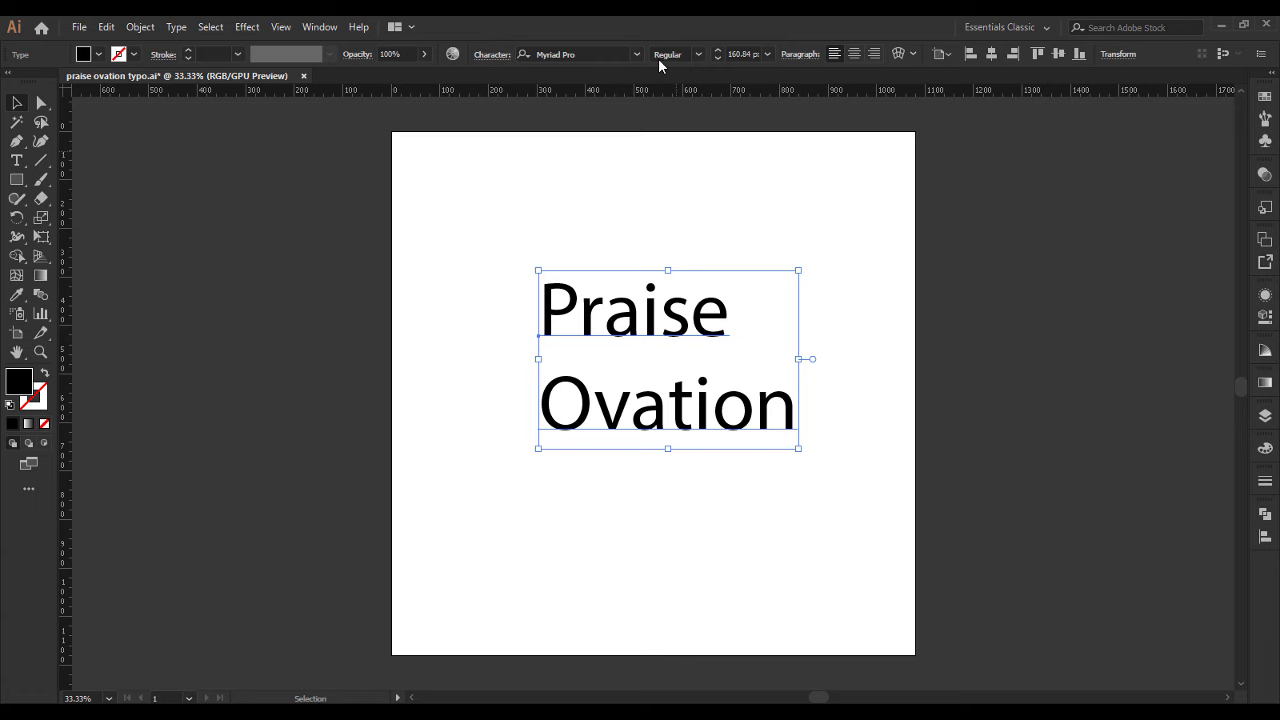
left_click(585, 55)
type("f")
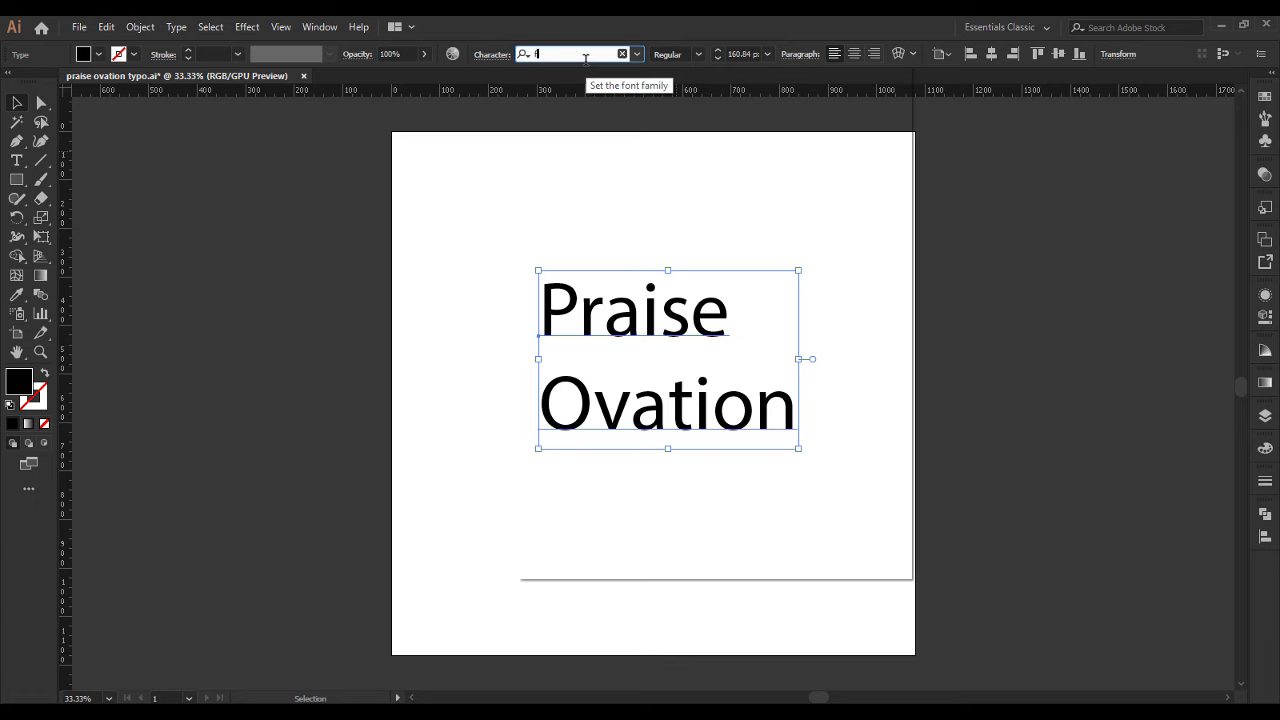
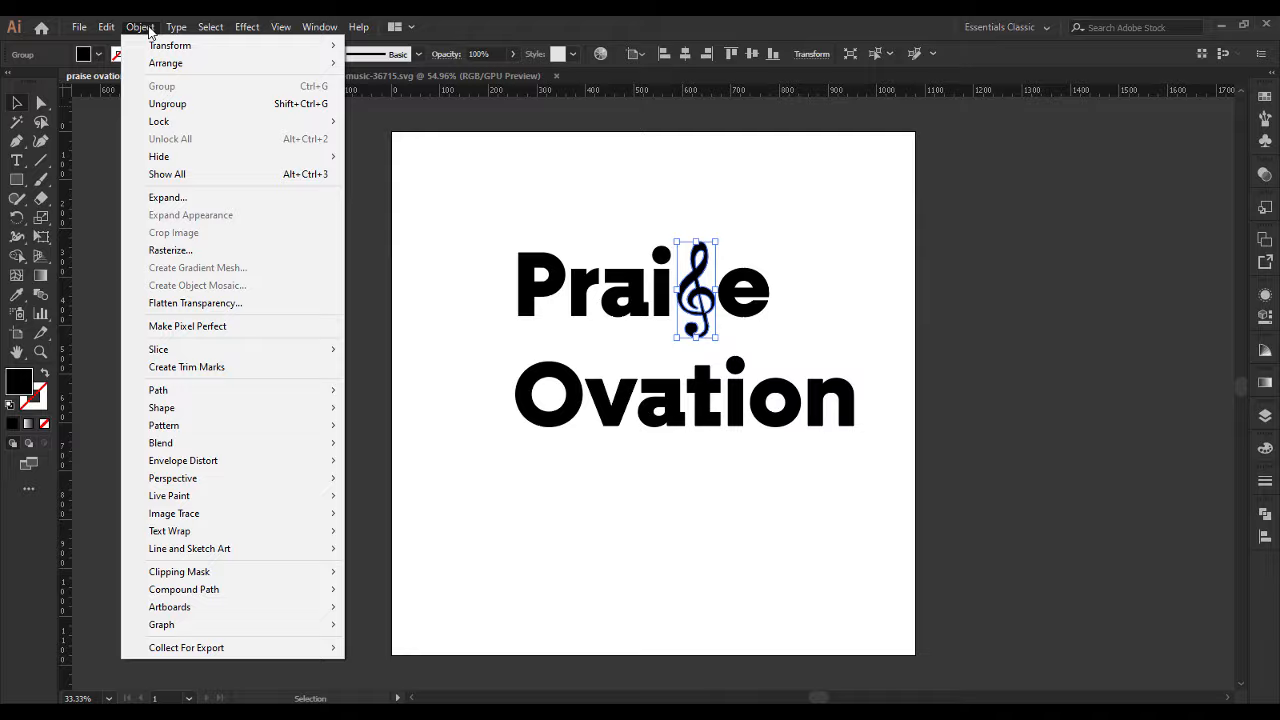
Step: Offset the path of the treble clef in Praise by 3 px with miter joins and preview enabled
left_click(397, 435)
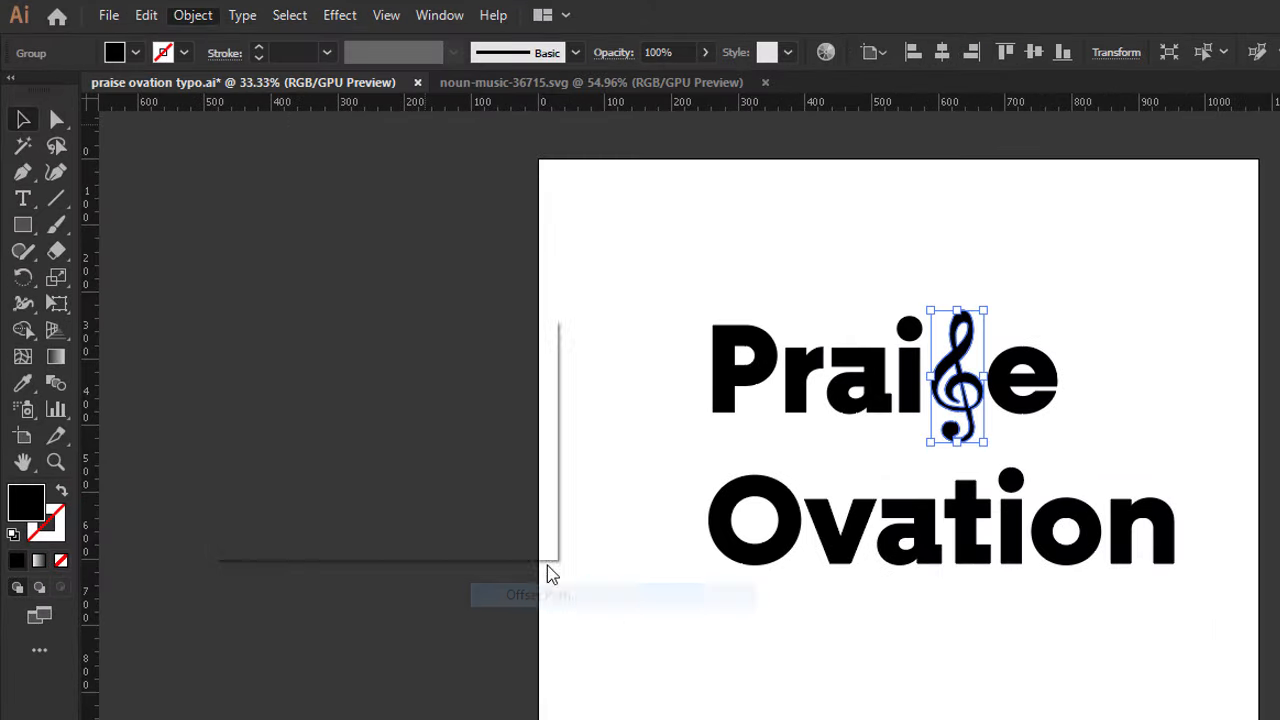
left_click(245, 503)
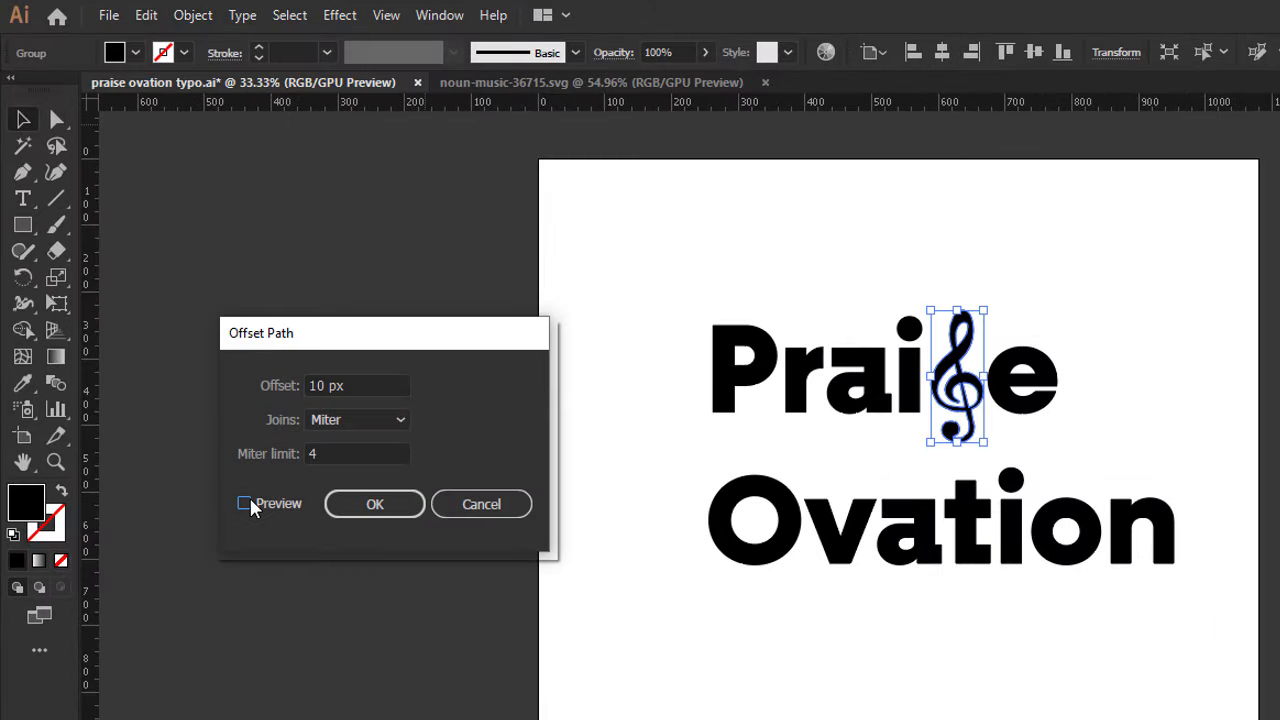
left_click(346, 385)
key("Down")
key("Down")
key("Down")
key("Down")
key("Down")
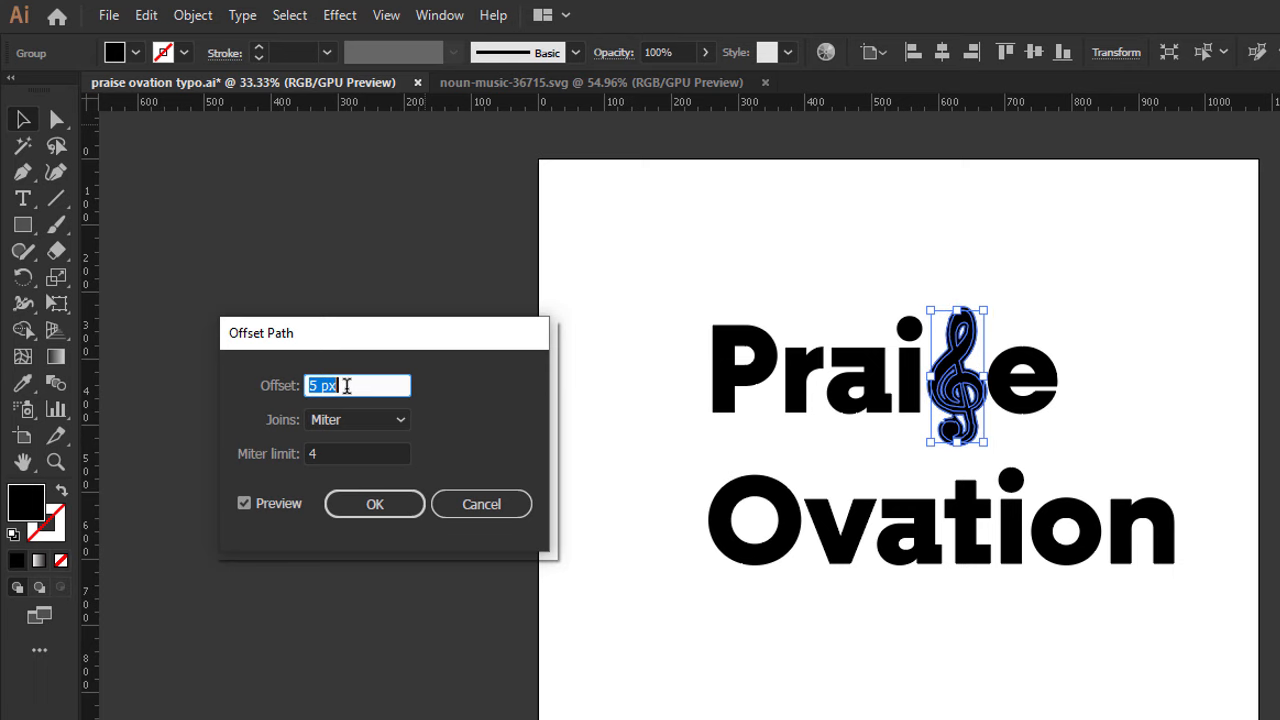
key("Down")
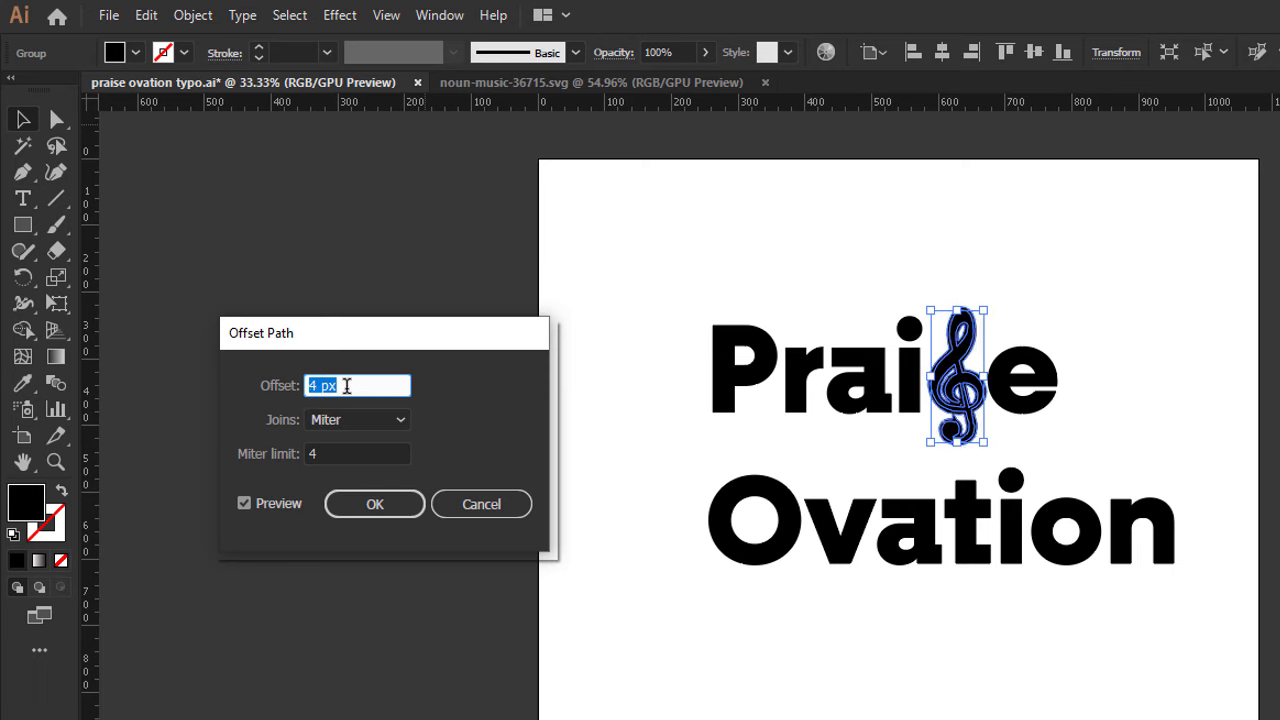
key("Down")
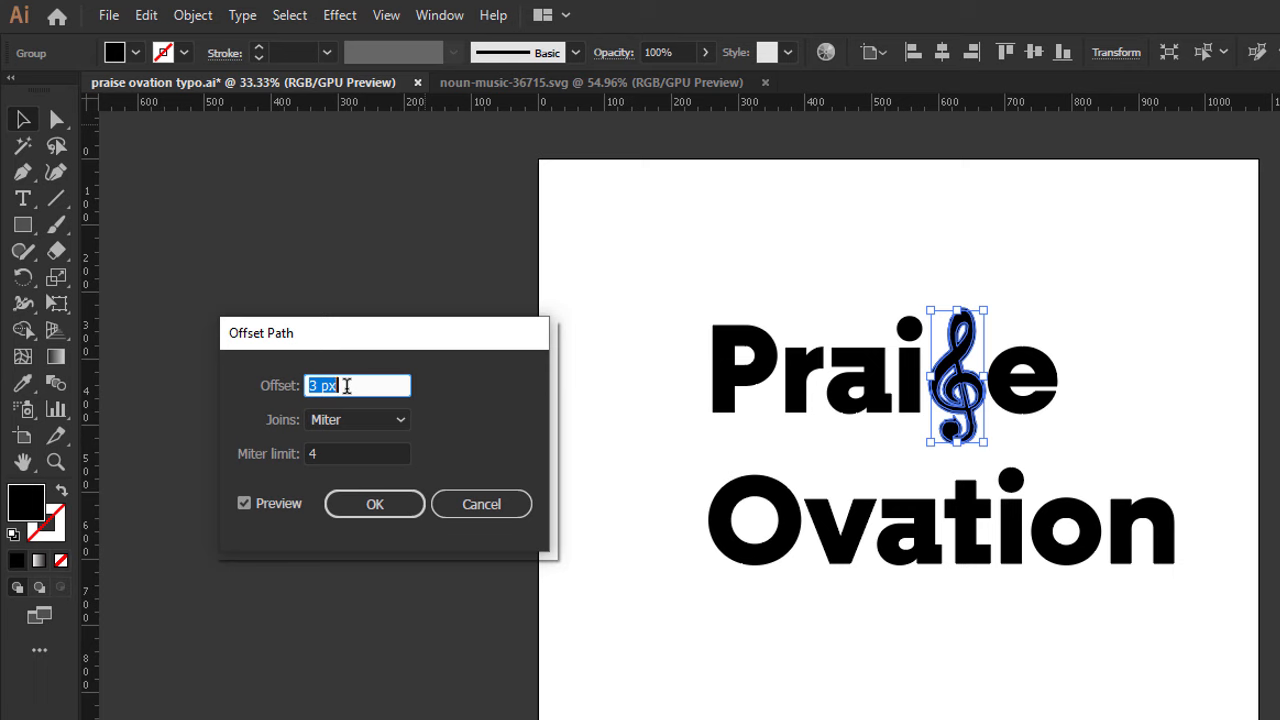
left_click(364, 512)
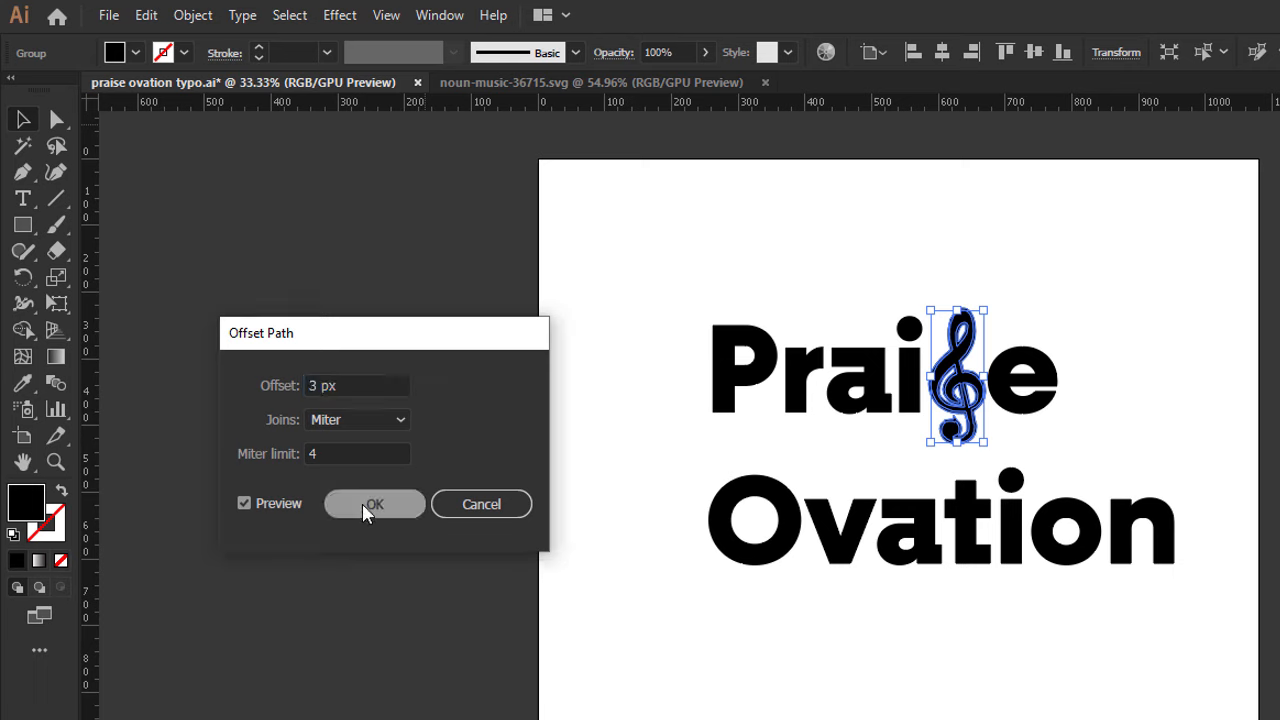
left_click(1206, 349)
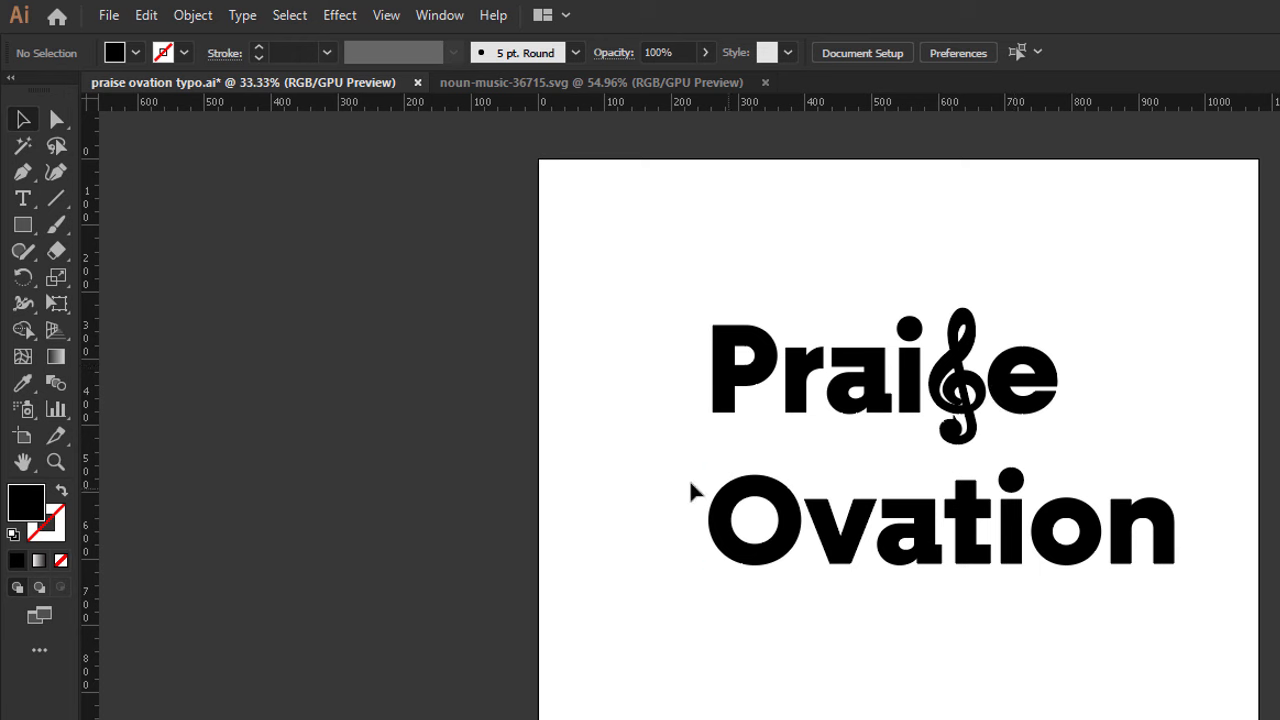
Step: Move the word Ovation up against Praise so that their right edges line up
left_click_drag(1190, 560, 1047, 455)
left_click(780, 493)
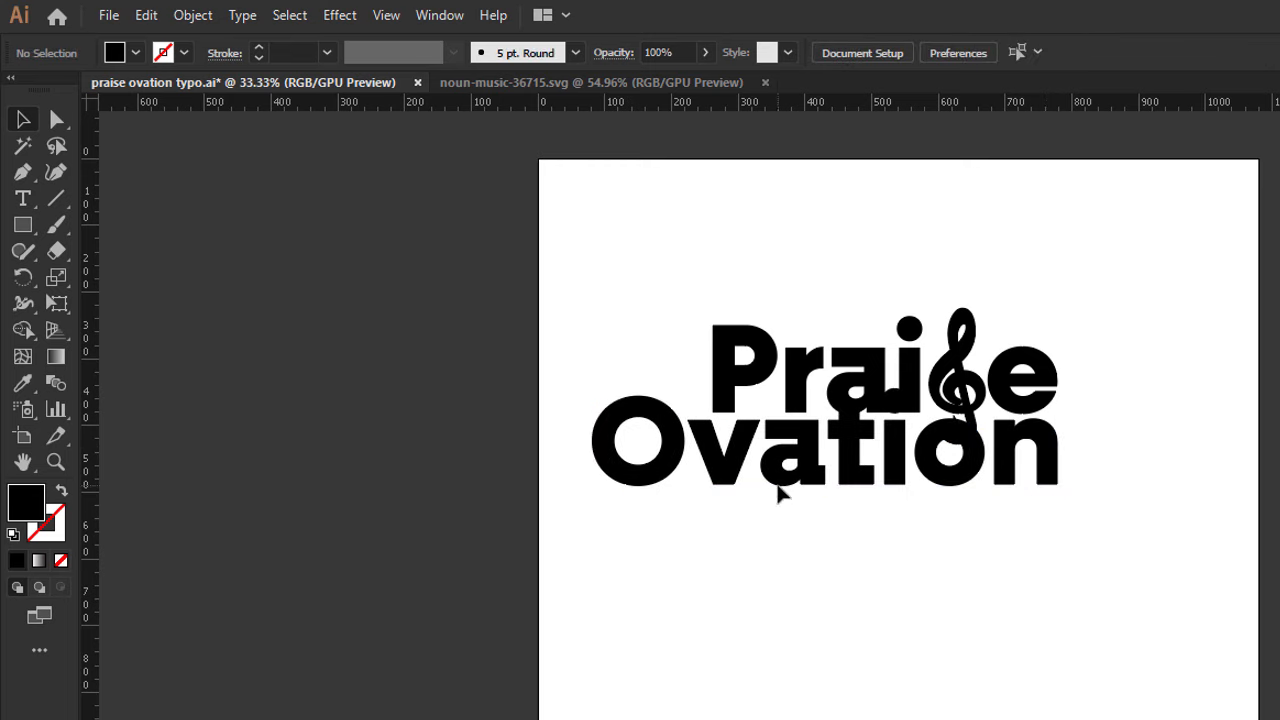
left_click(668, 466)
Step: Fill the letter v of Ovation with red and bring it to the front
left_click(714, 462)
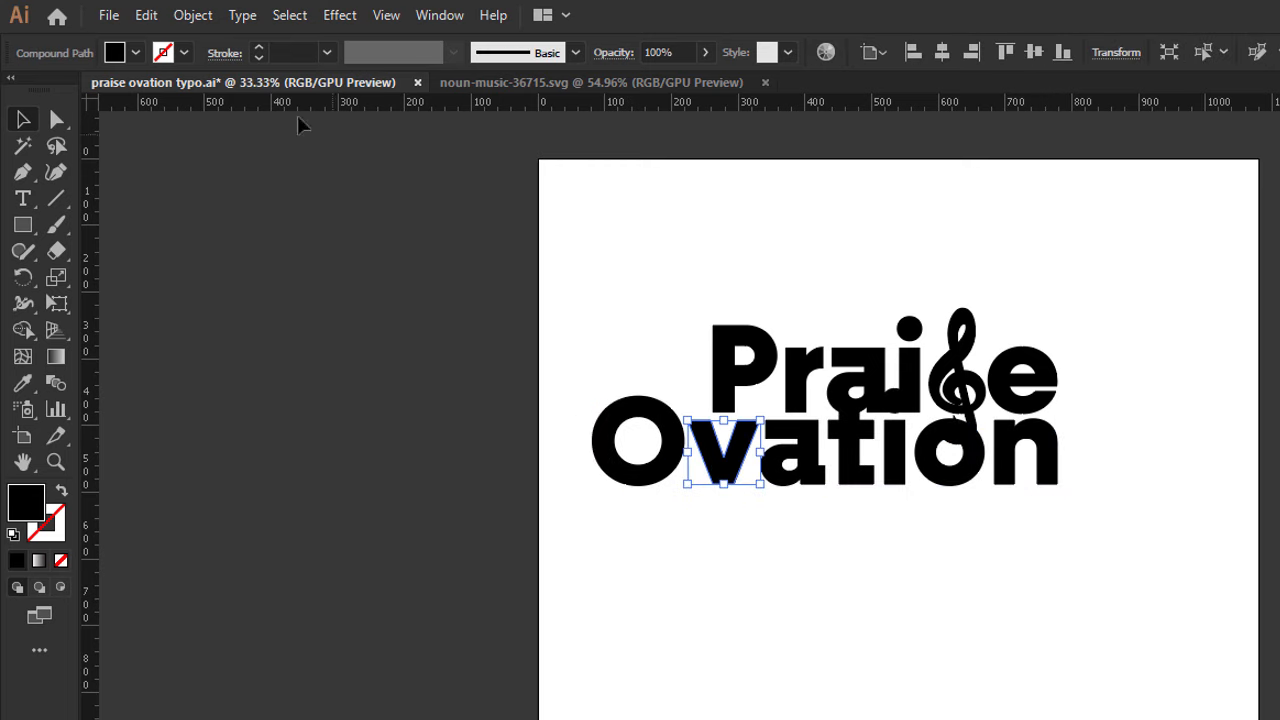
left_click(127, 60)
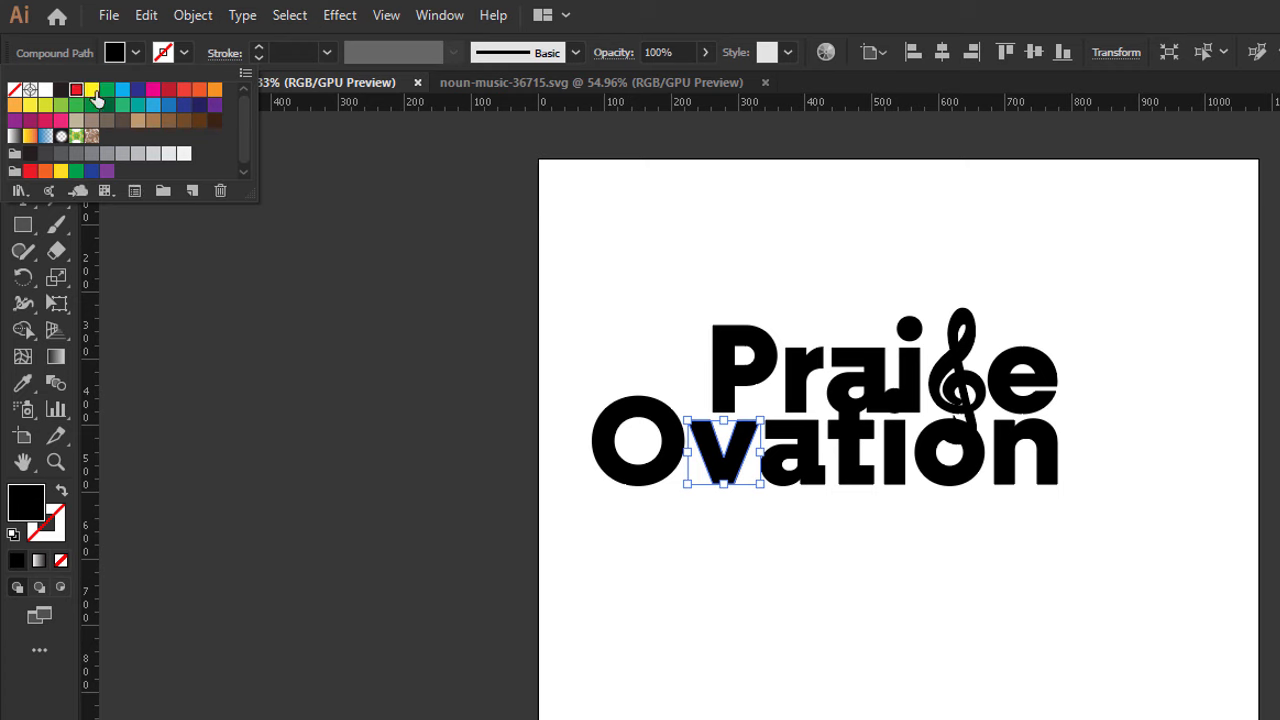
left_click(78, 85)
left_click(727, 481)
right_click(727, 481)
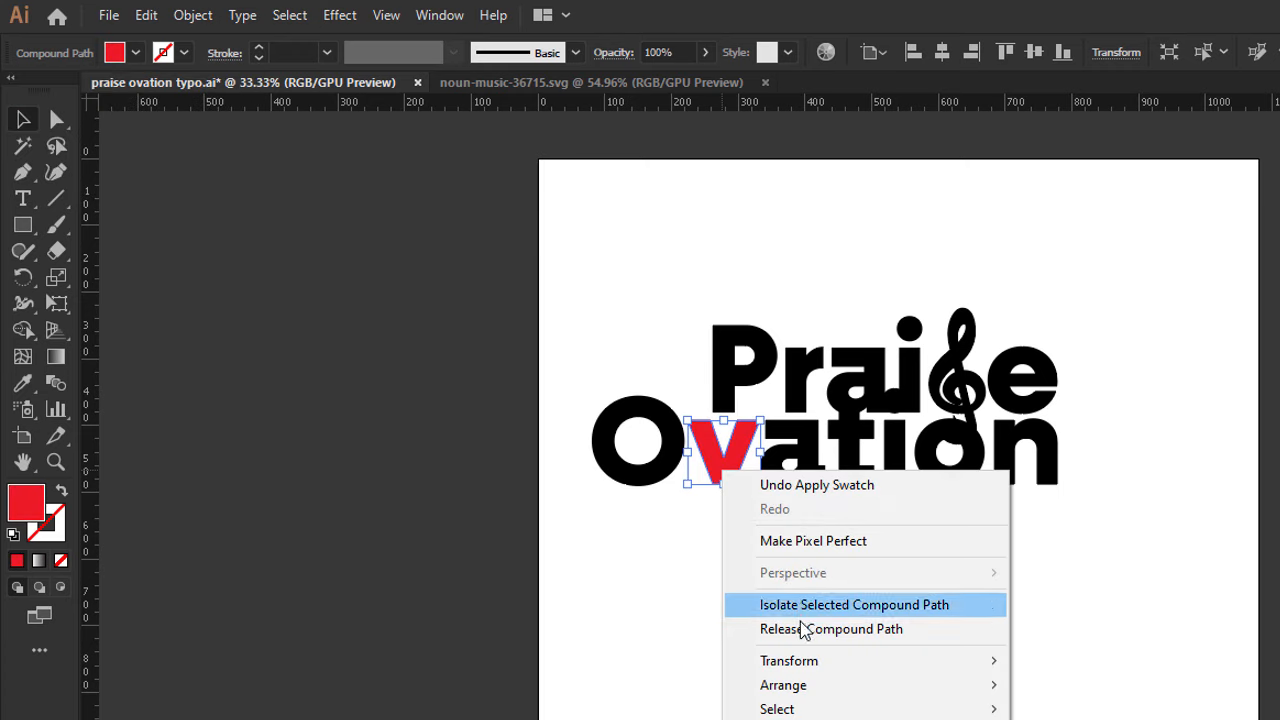
mouse_move(885, 686)
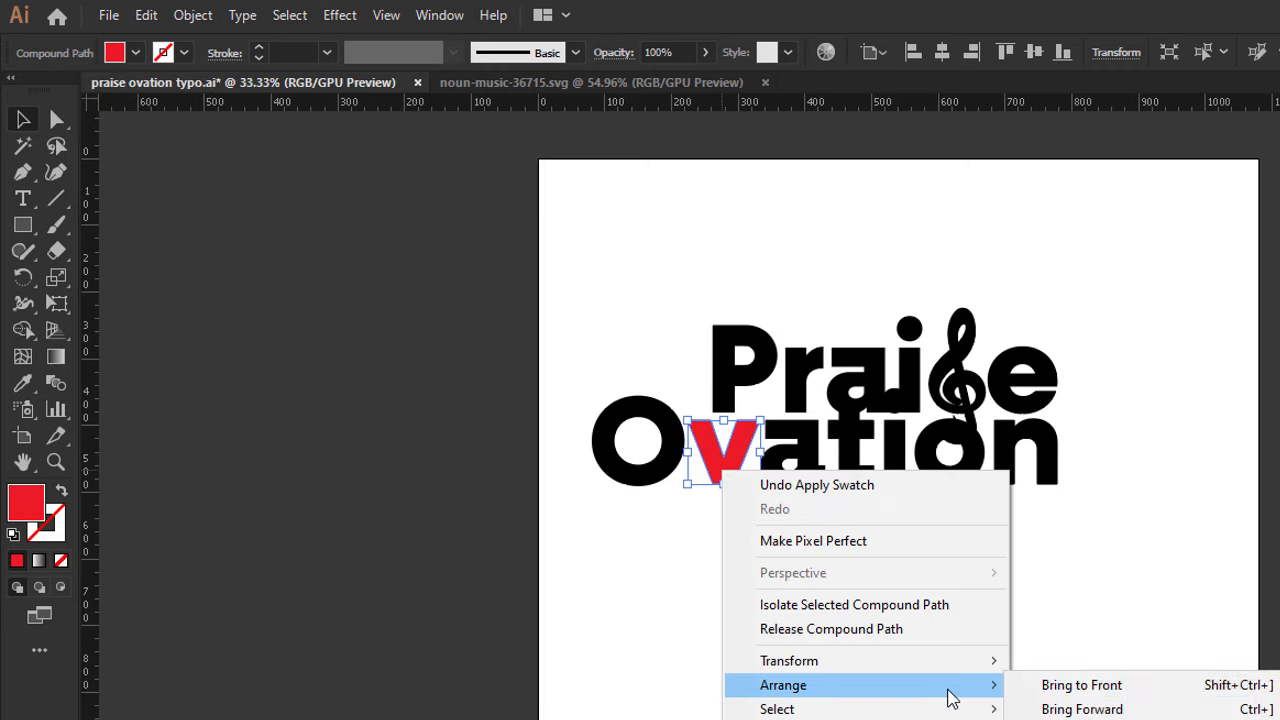
left_click(1060, 688)
left_click(923, 617)
Step: Enlarge the letter O of Ovation from its centre and release its compound path into two circles
left_click(673, 455)
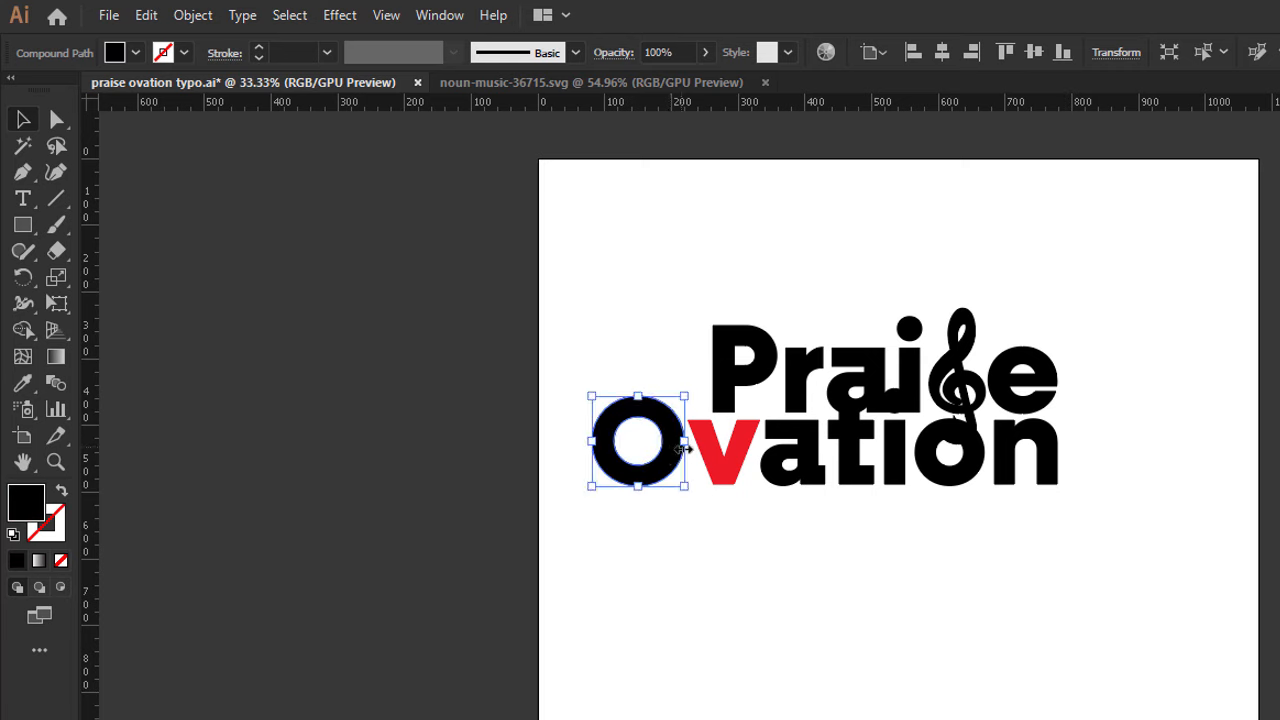
left_click_drag(684, 449, 716, 452)
right_click(694, 447)
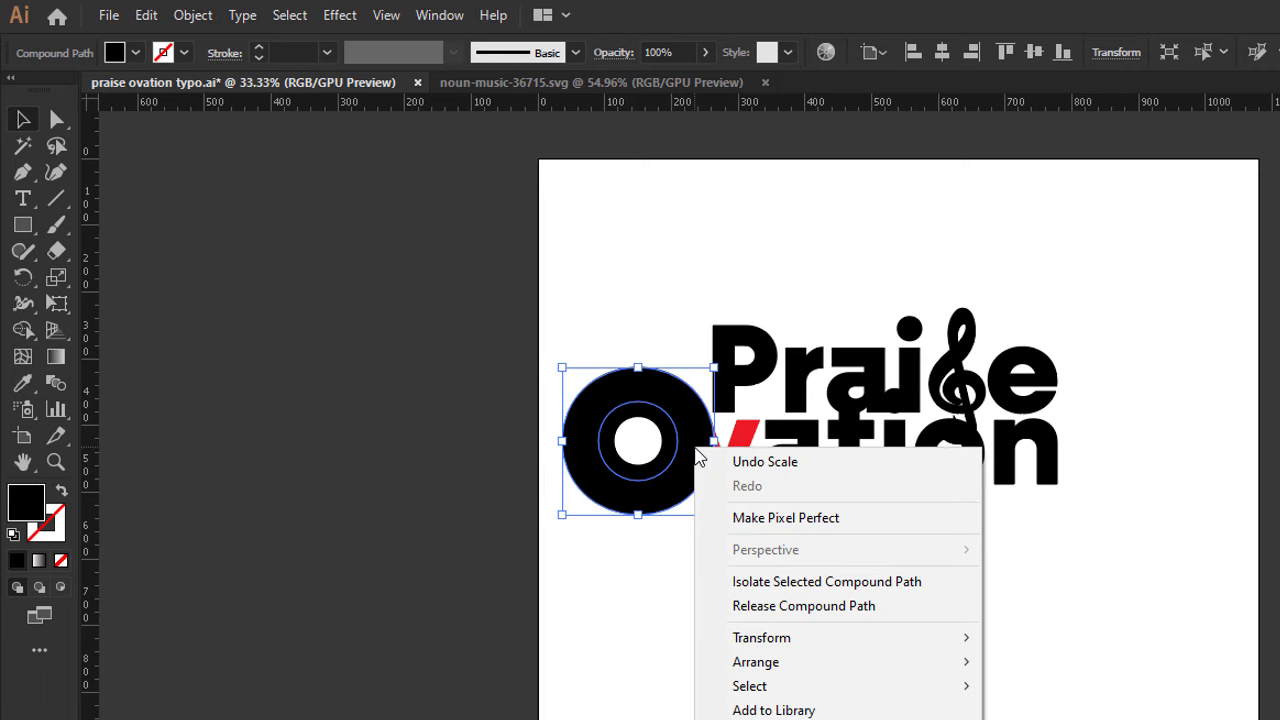
left_click(767, 606)
left_click(700, 530)
Step: Bring the red v in front of the enlarged O circles
left_click(672, 458)
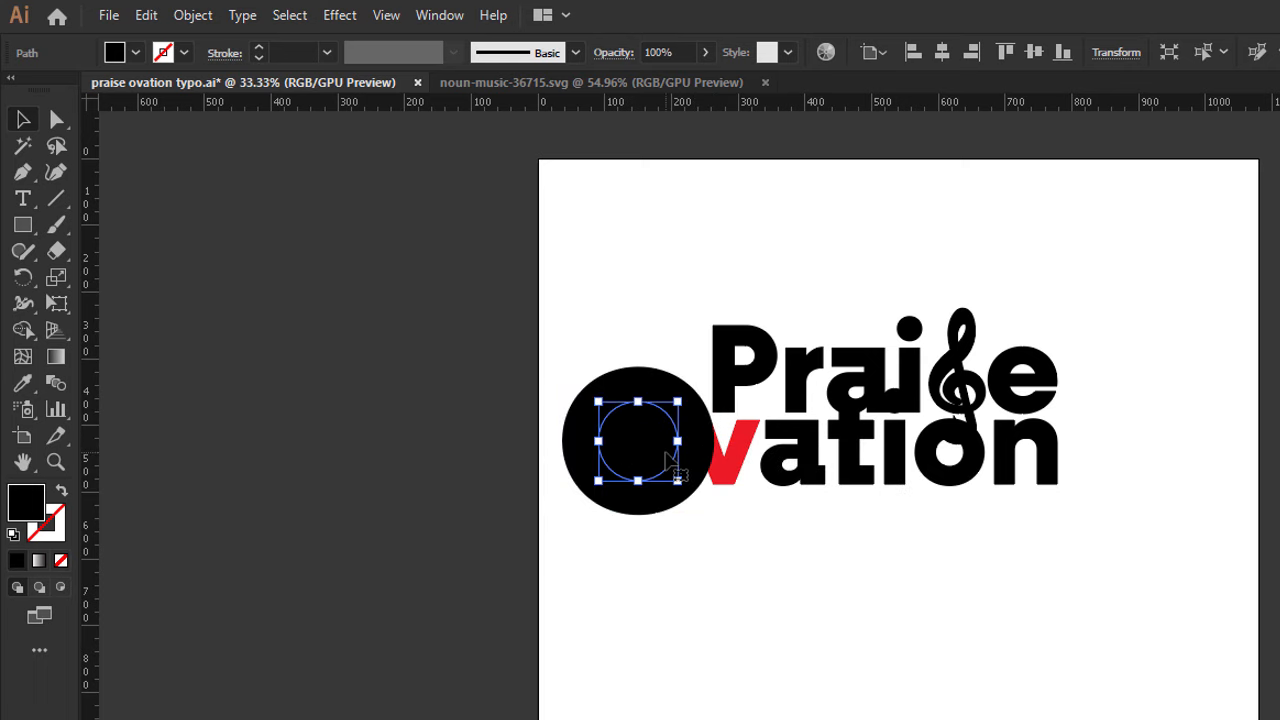
right_click(729, 482)
mouse_move(849, 688)
left_click(1055, 690)
left_click(966, 680)
Step: Enlarge the inner circle of the O from its centre, leaving an even ring inside the outer circle
left_click(657, 460)
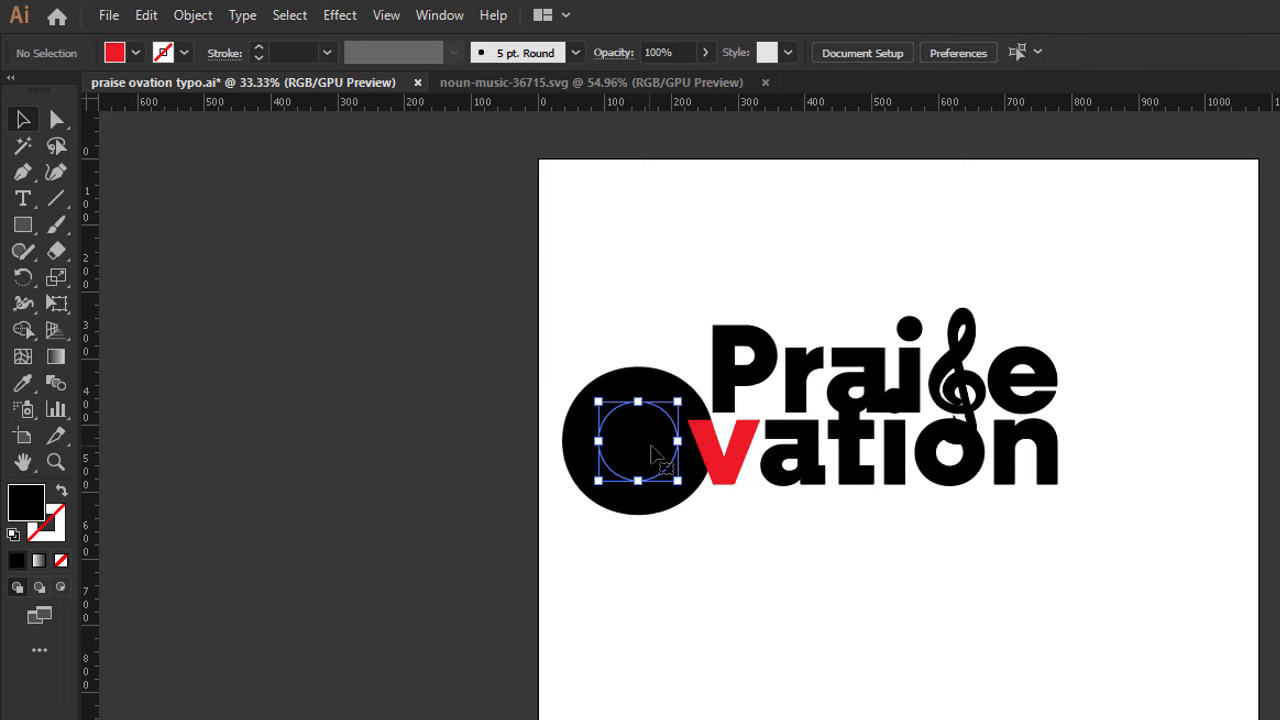
left_click_drag(678, 440, 997, 391)
left_click(56, 461)
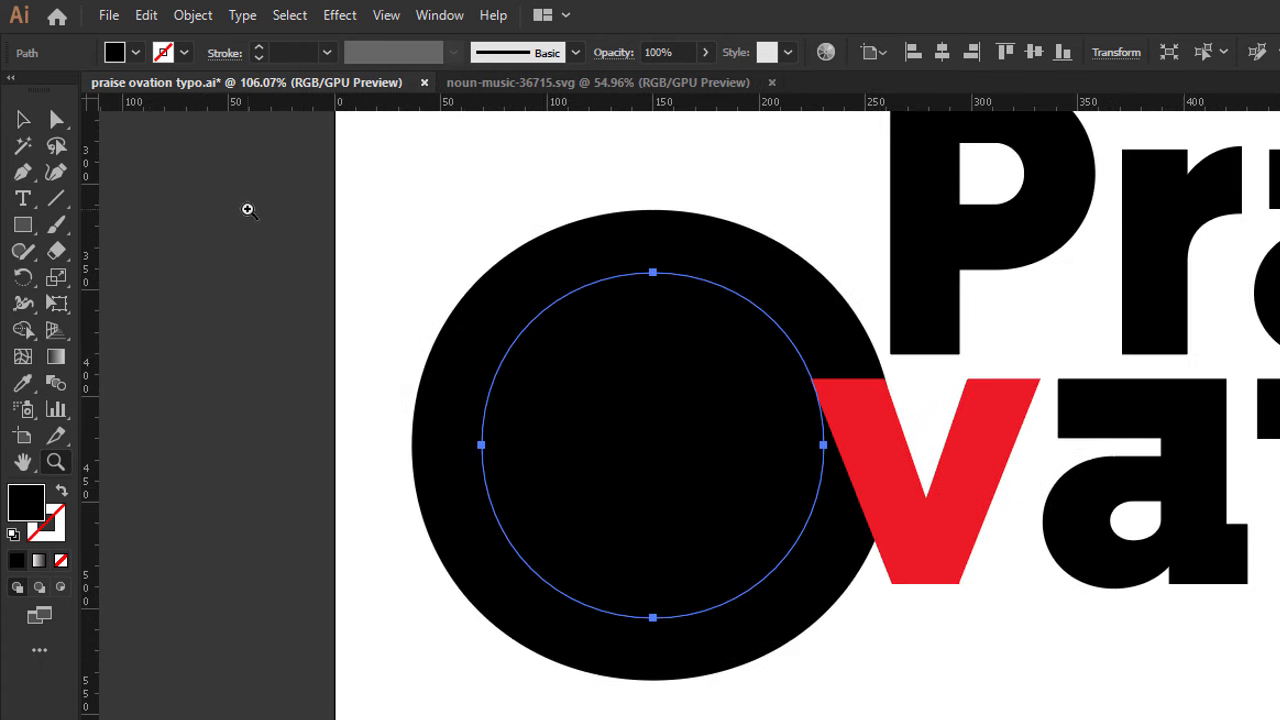
left_click(26, 119)
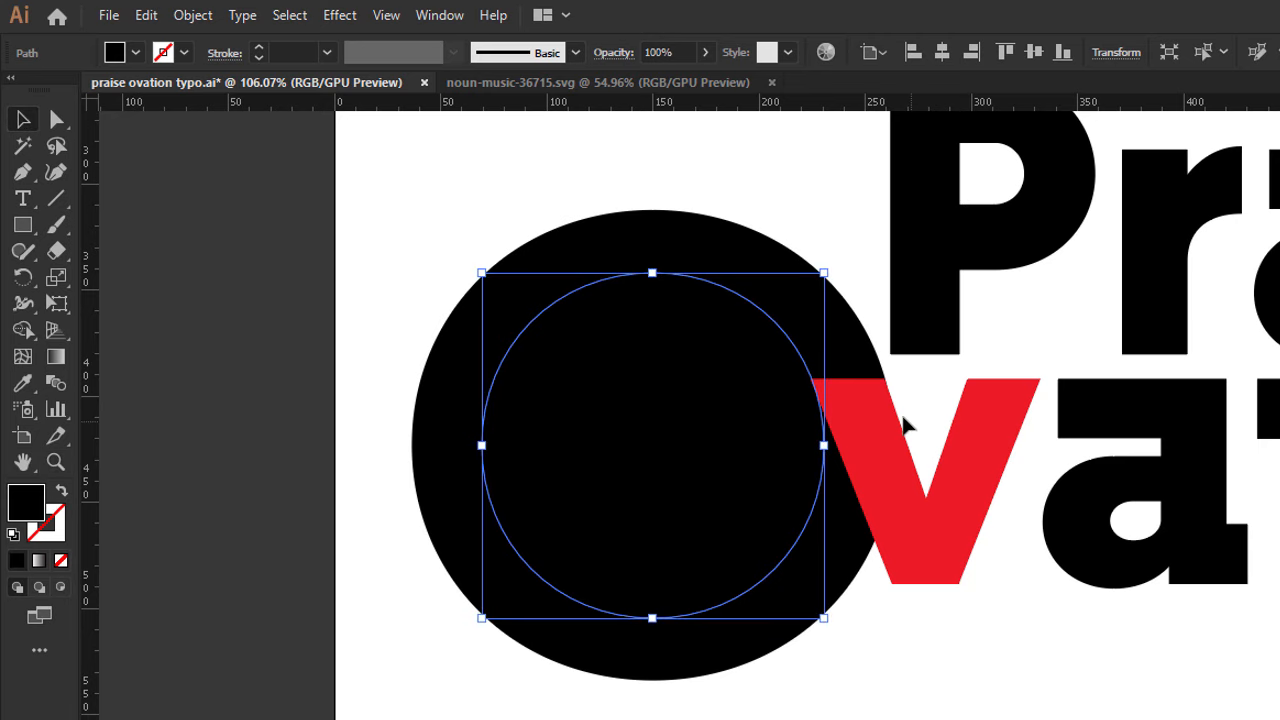
Step: Draw a vertical line with the Pen tool through the O circles and give it a 0.75 px stroke
left_click(855, 368)
left_click(752, 430)
left_click(23, 173)
left_click(644, 147)
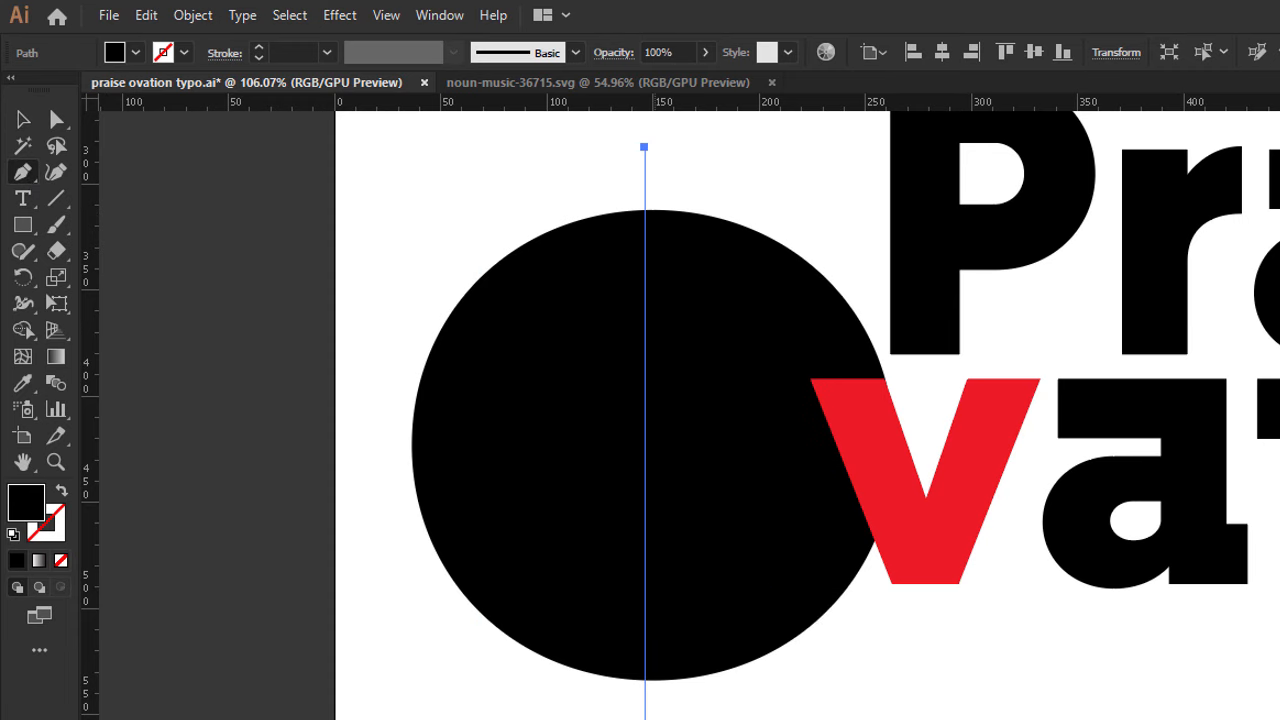
left_click(24, 120)
left_click(335, 182)
left_click_drag(550, 118, 702, 149)
left_click(259, 46)
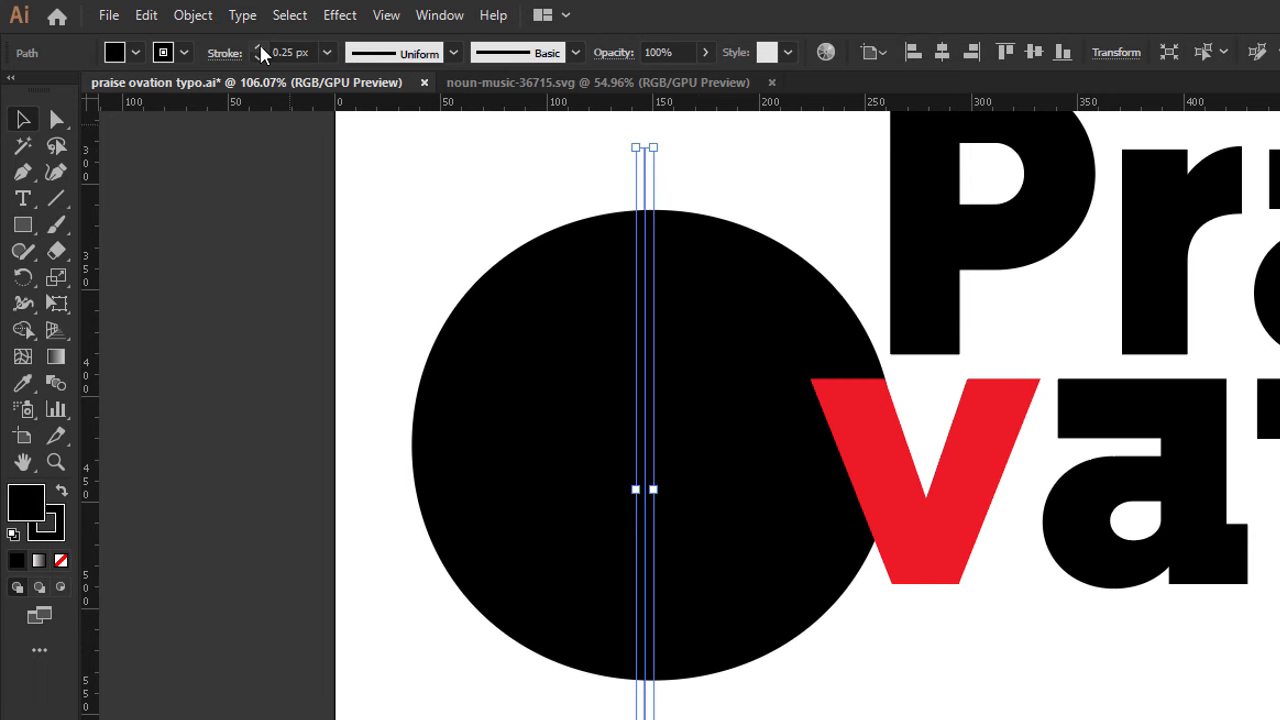
left_click(259, 46)
Step: Nudge the vertical line to the right until it passes through the centre of the circles
left_click_drag(574, 166, 662, 168)
left_click(659, 172)
key("Right")
key("Right")
key("Right")
key("Right")
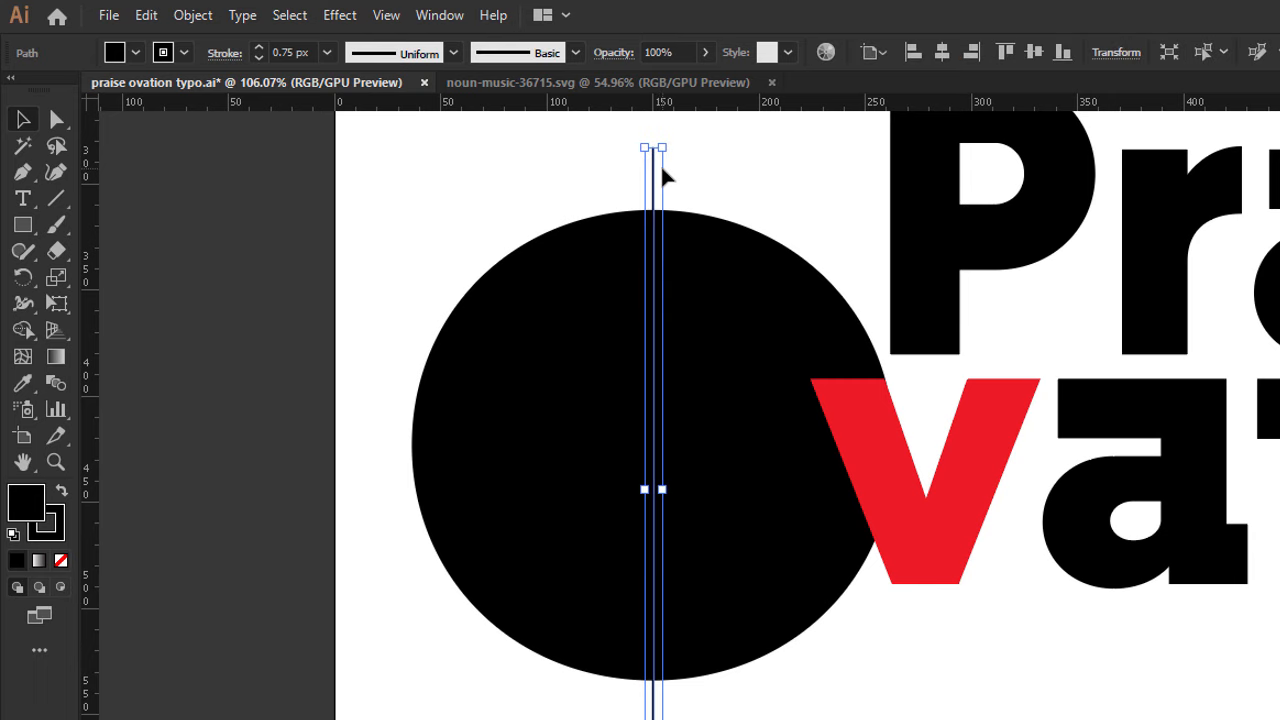
left_click(606, 286)
left_click(651, 192)
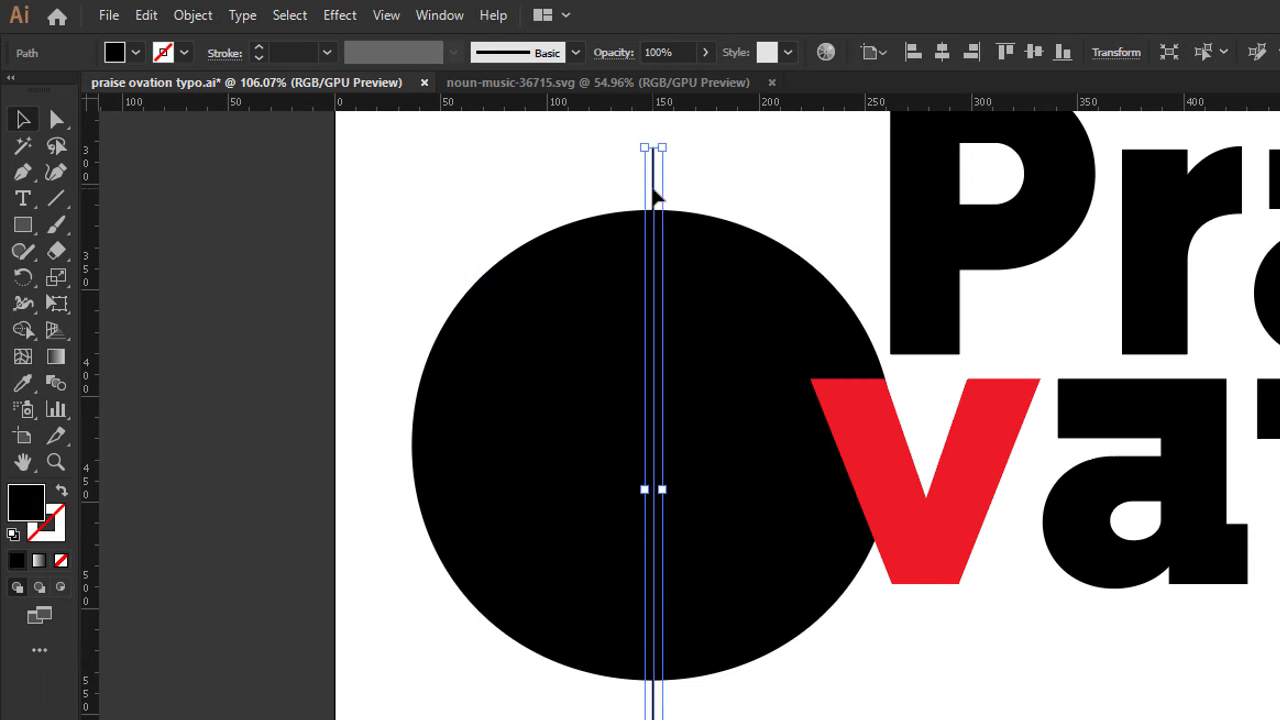
Step: Select both large circles, the line and the red v, and merge the ring's upper-right arc with the v using Shape Builder
left_click(861, 402)
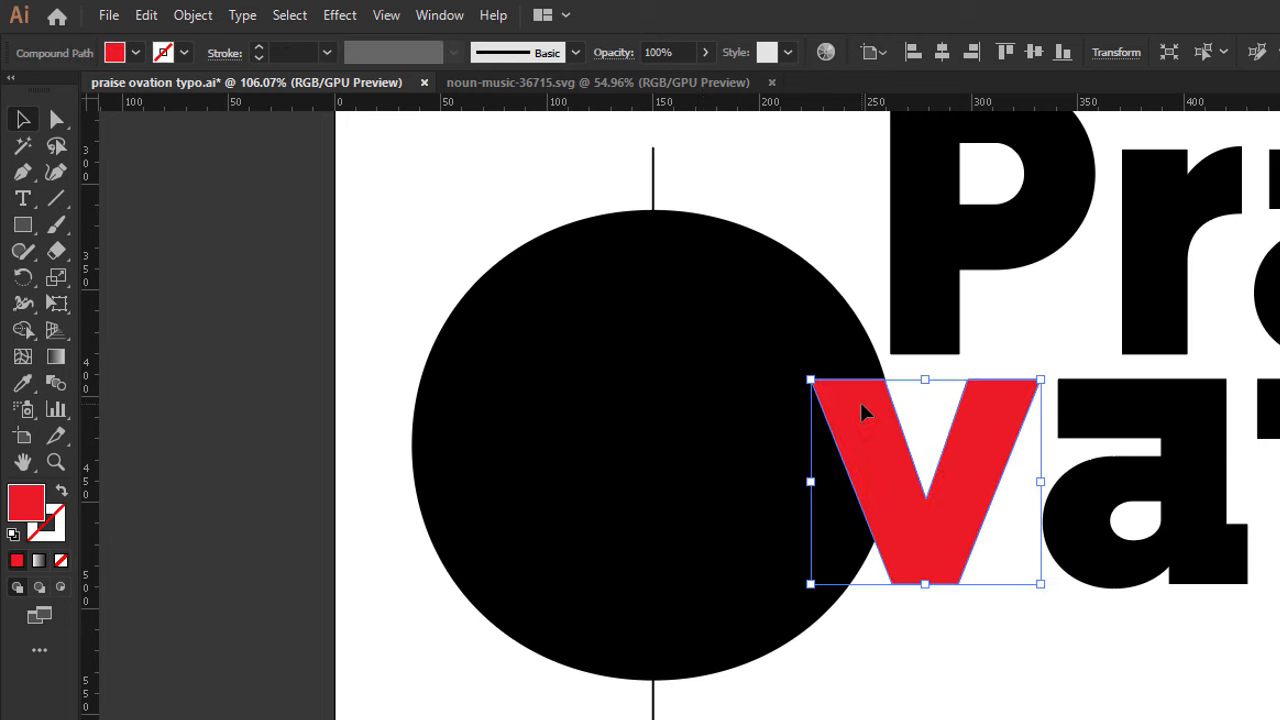
left_click_drag(509, 250, 707, 357)
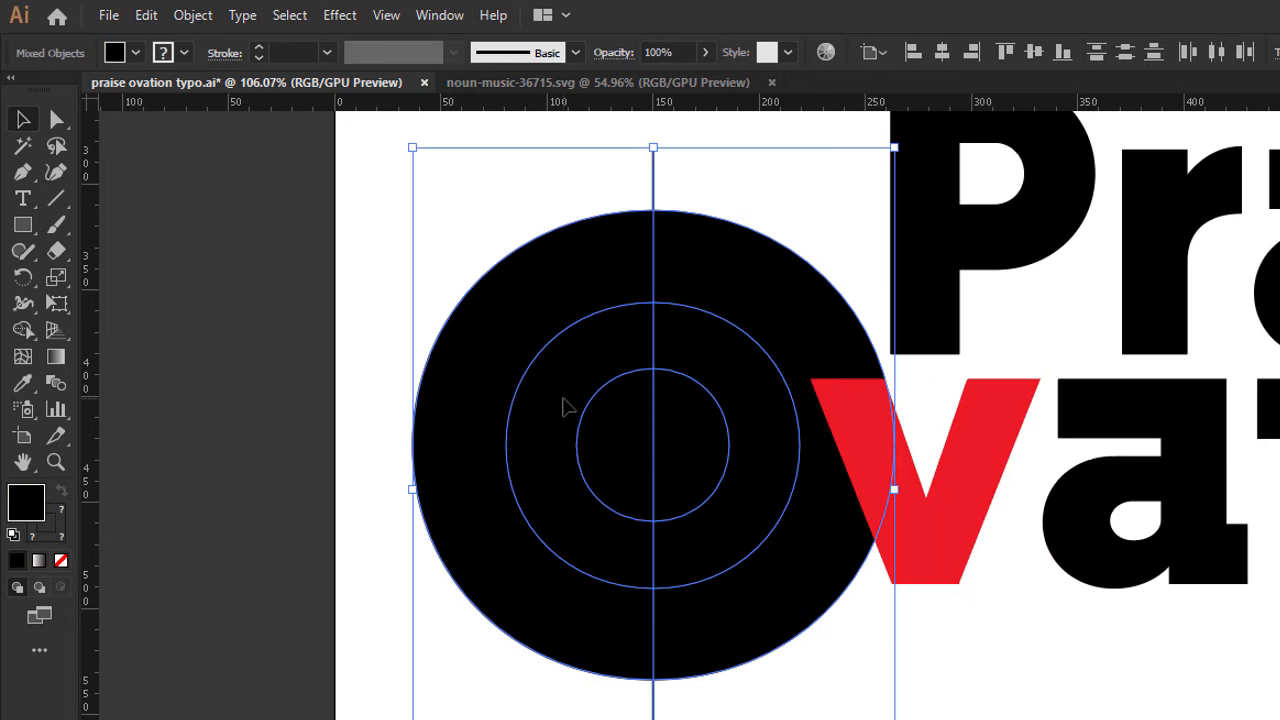
left_click(394, 312)
left_click(536, 406)
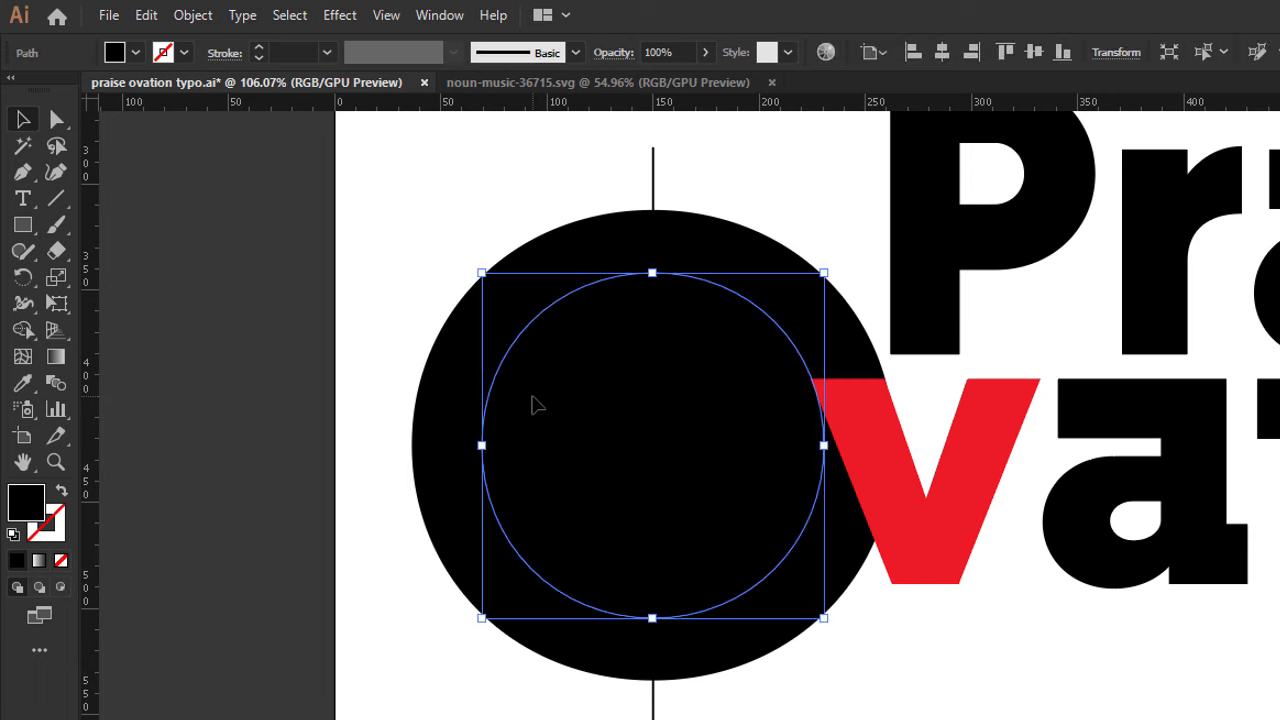
left_click(603, 222, "shift")
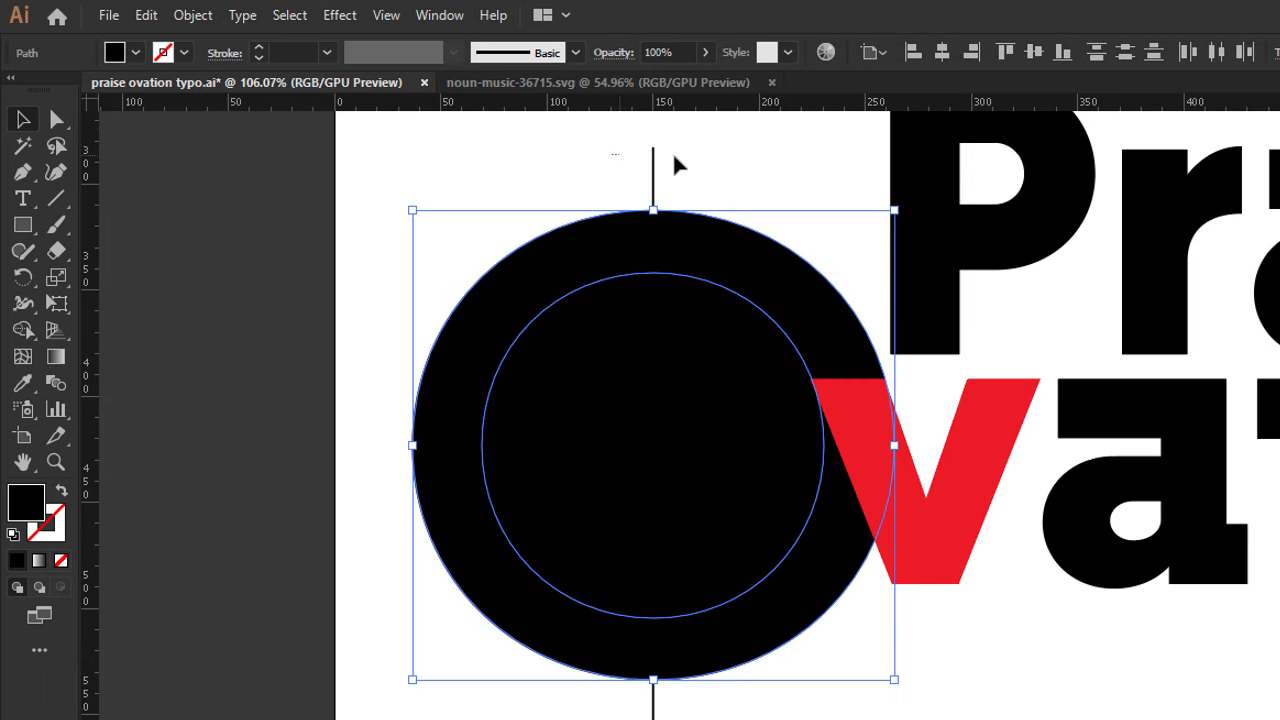
left_click(653, 175, "shift")
left_click(975, 490, "shift")
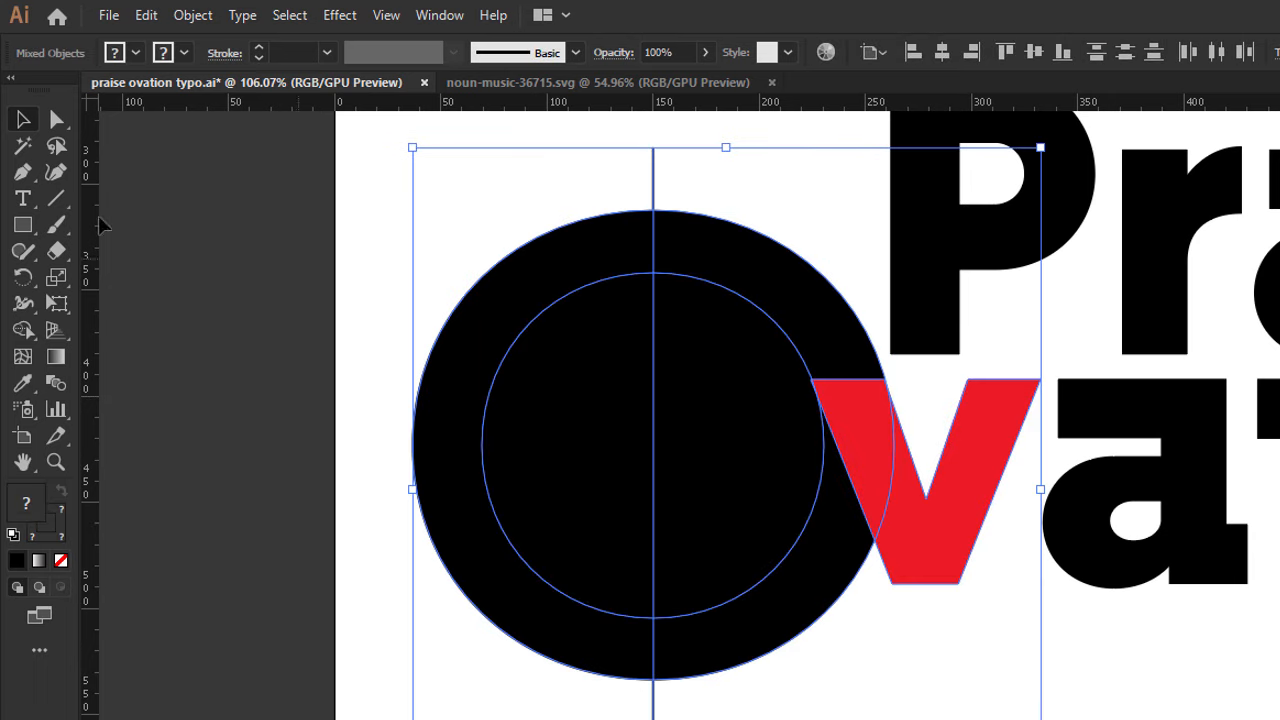
left_click(23, 329)
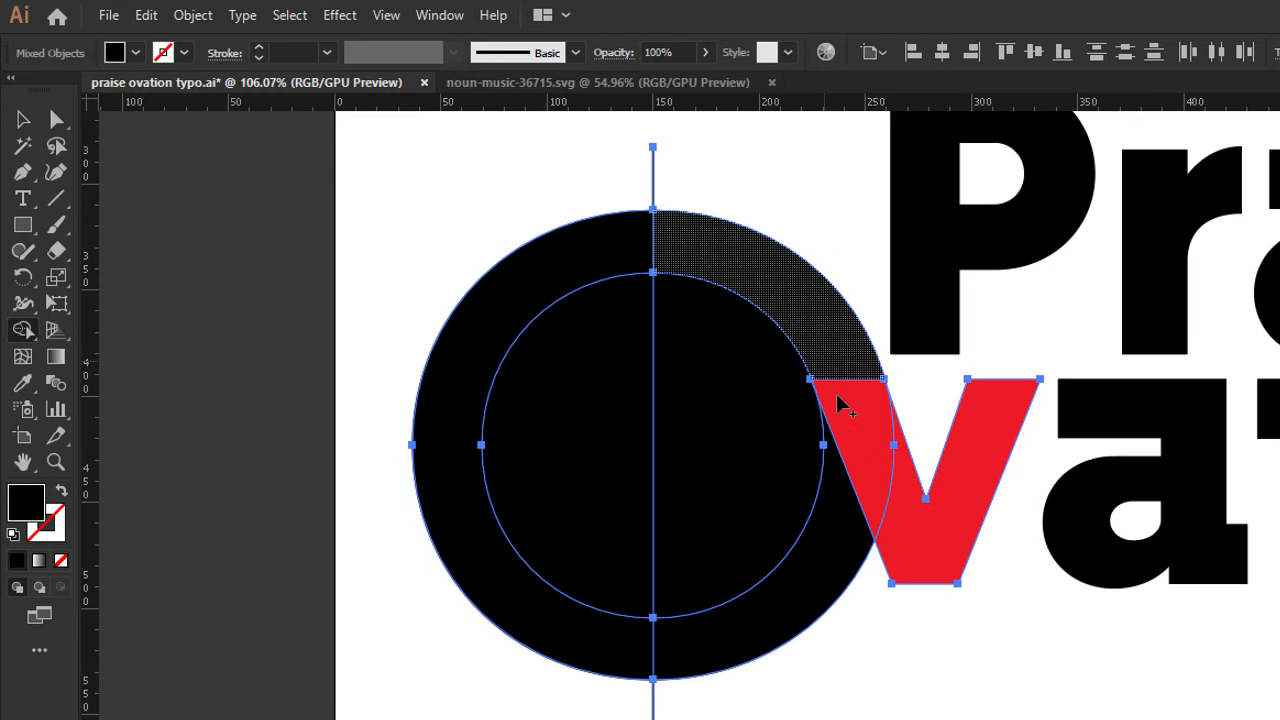
left_click_drag(903, 537, 846, 368)
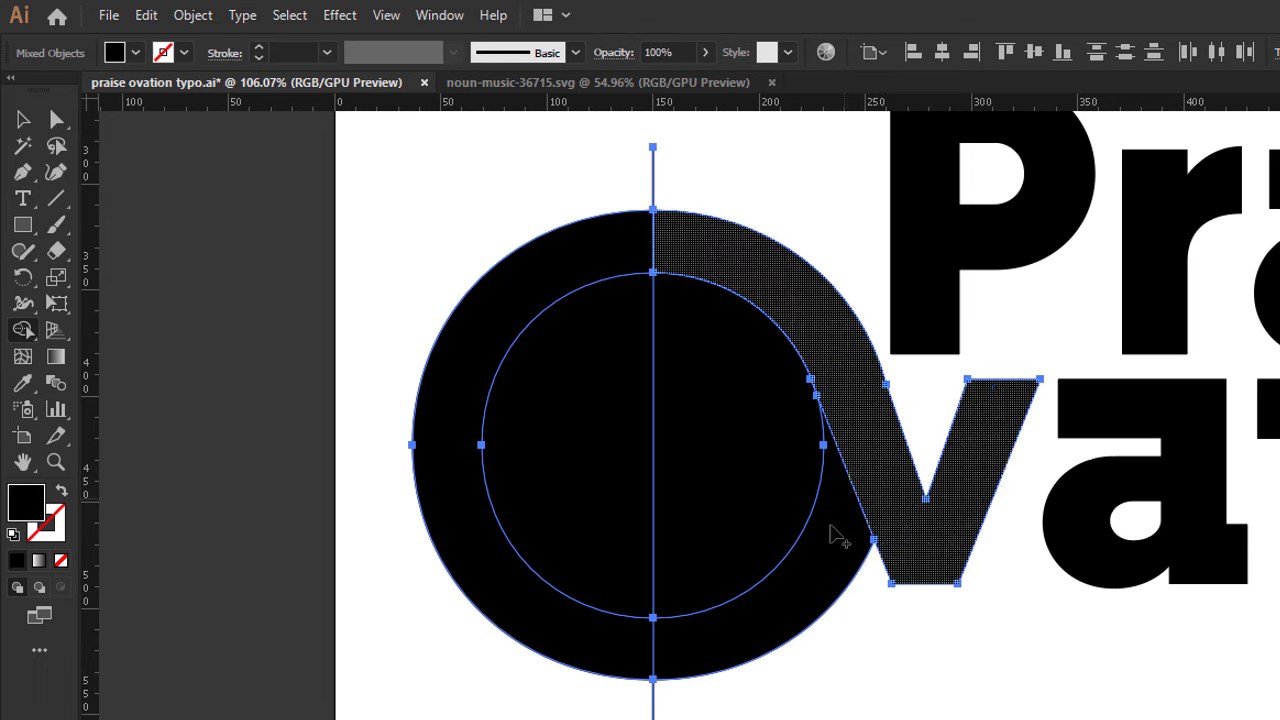
Step: Remove the rest of the ring, the inner circle and the line segments with Shape Builder, keeping the arc joined to the v
left_click(443, 448, "alt")
left_click(697, 440, "alt")
left_click(648, 288, "alt")
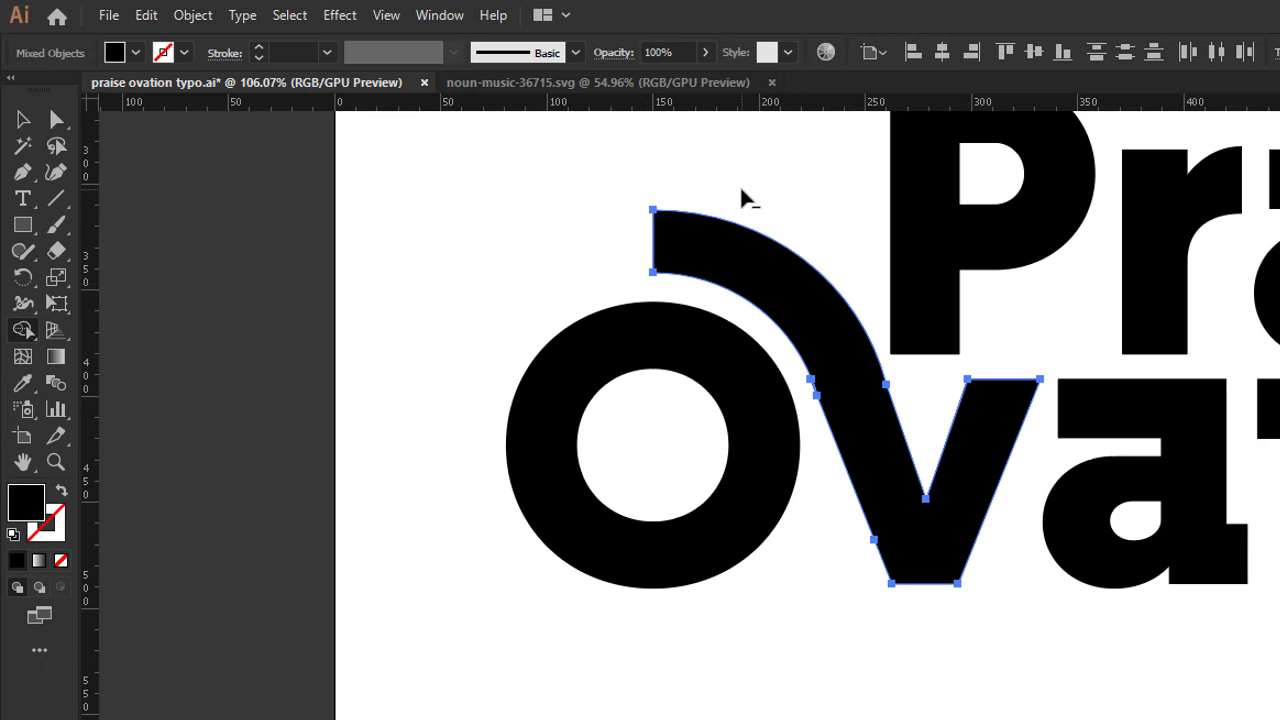
left_click(27, 121)
left_click(392, 233)
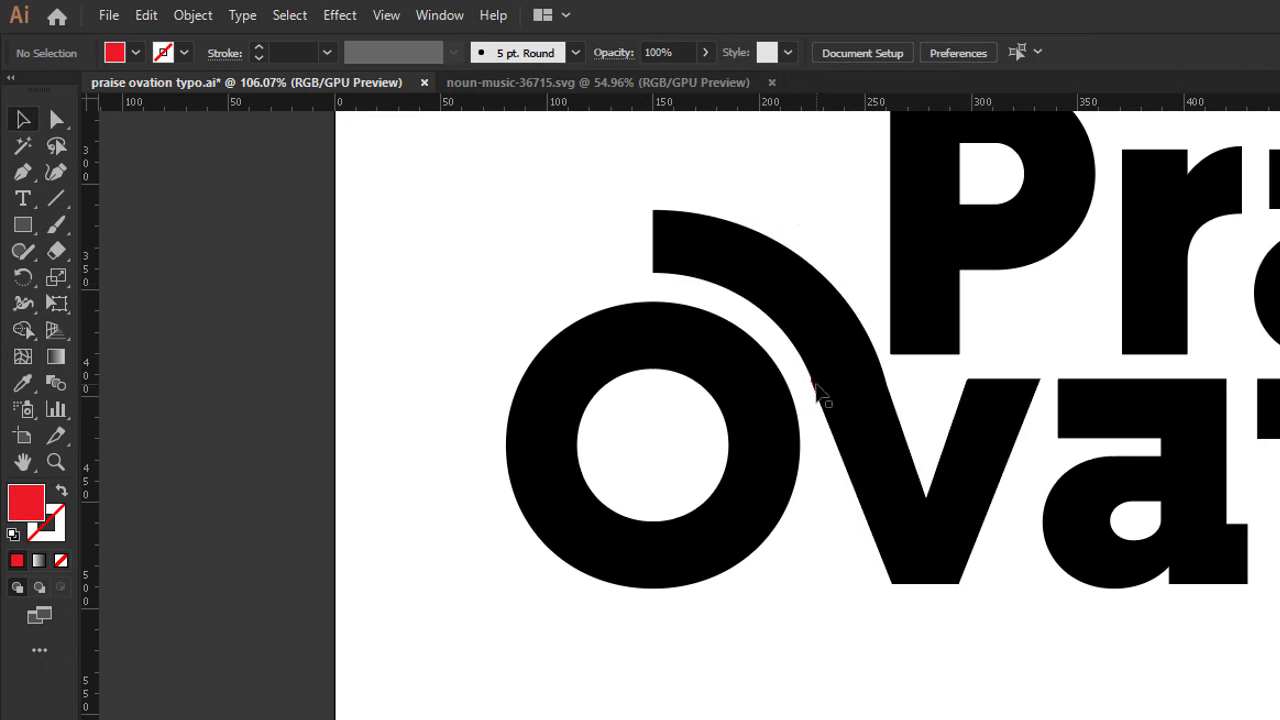
Step: Delete the red sliver left where the arc meets the left edge of the v
left_click(815, 395)
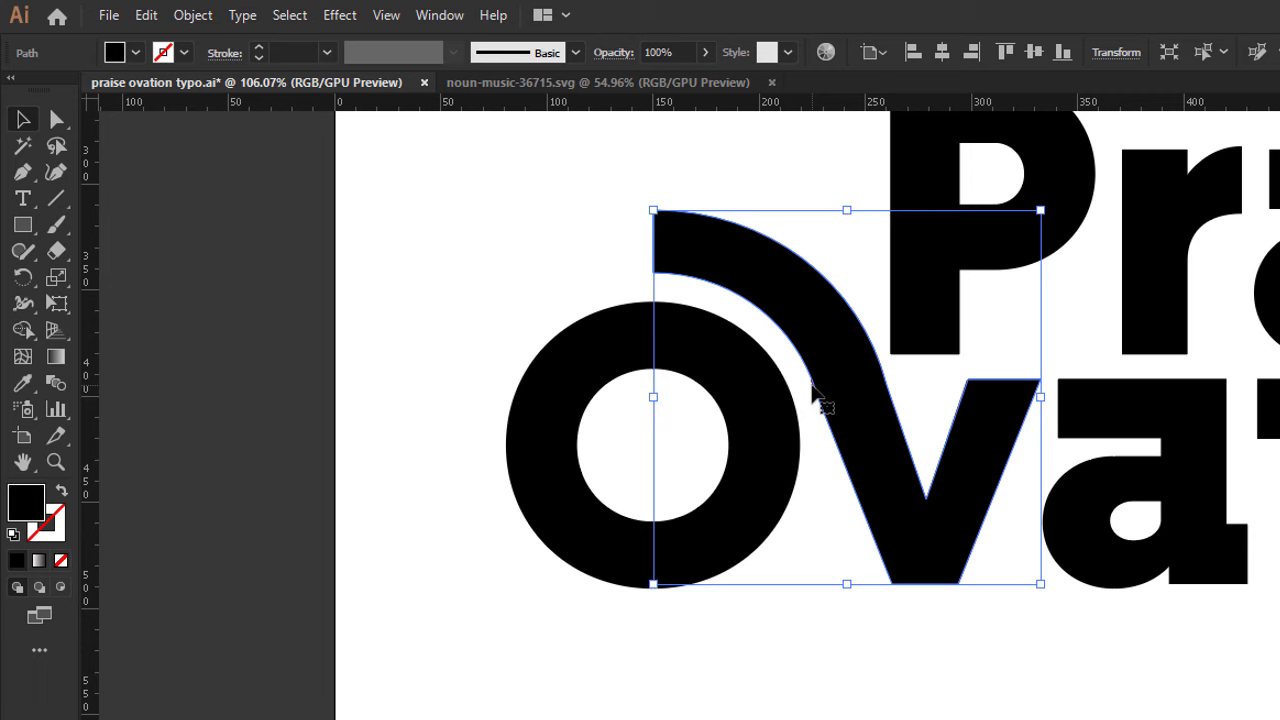
left_click(811, 470)
left_click(56, 462)
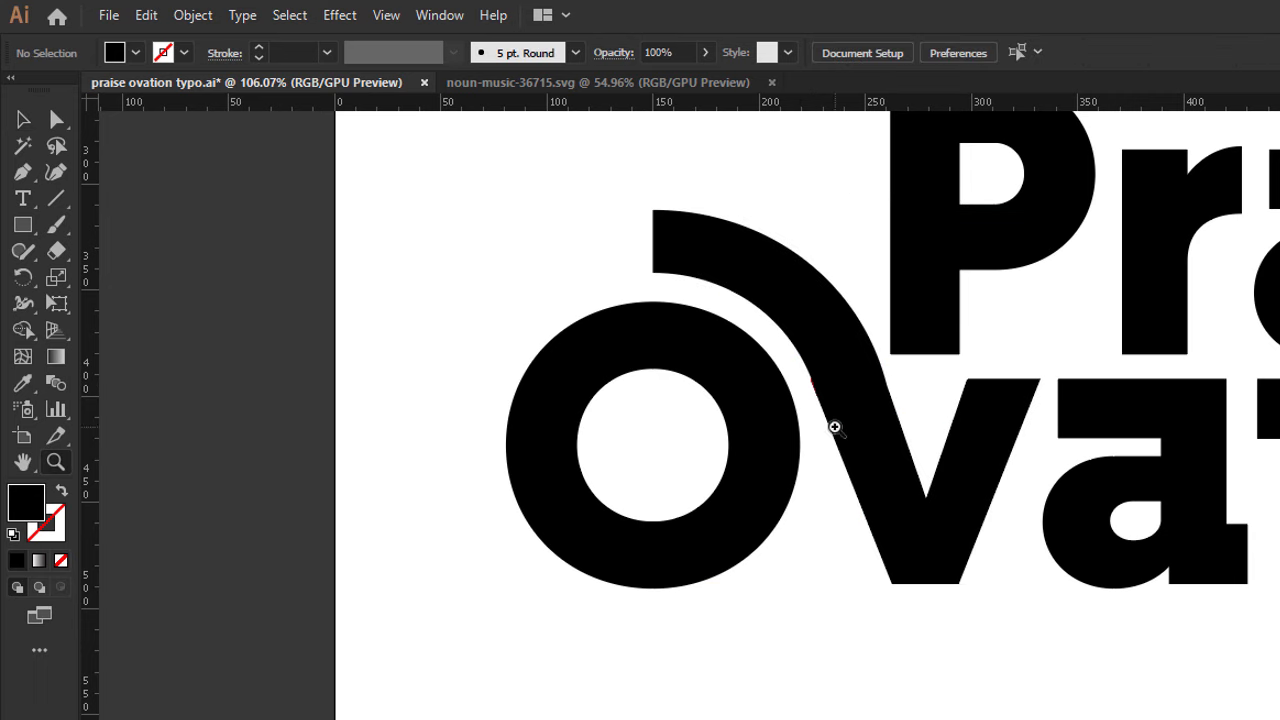
left_click_drag(839, 397, 1226, 471)
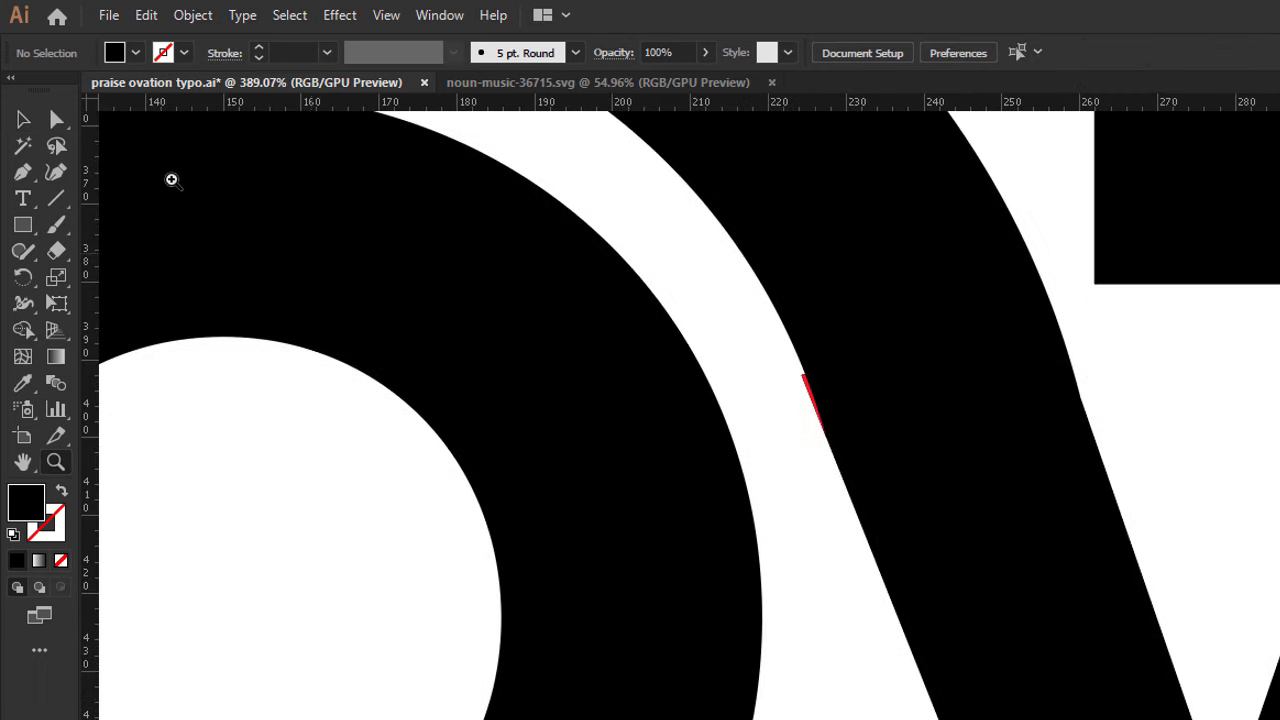
left_click(56, 120)
left_click(811, 397)
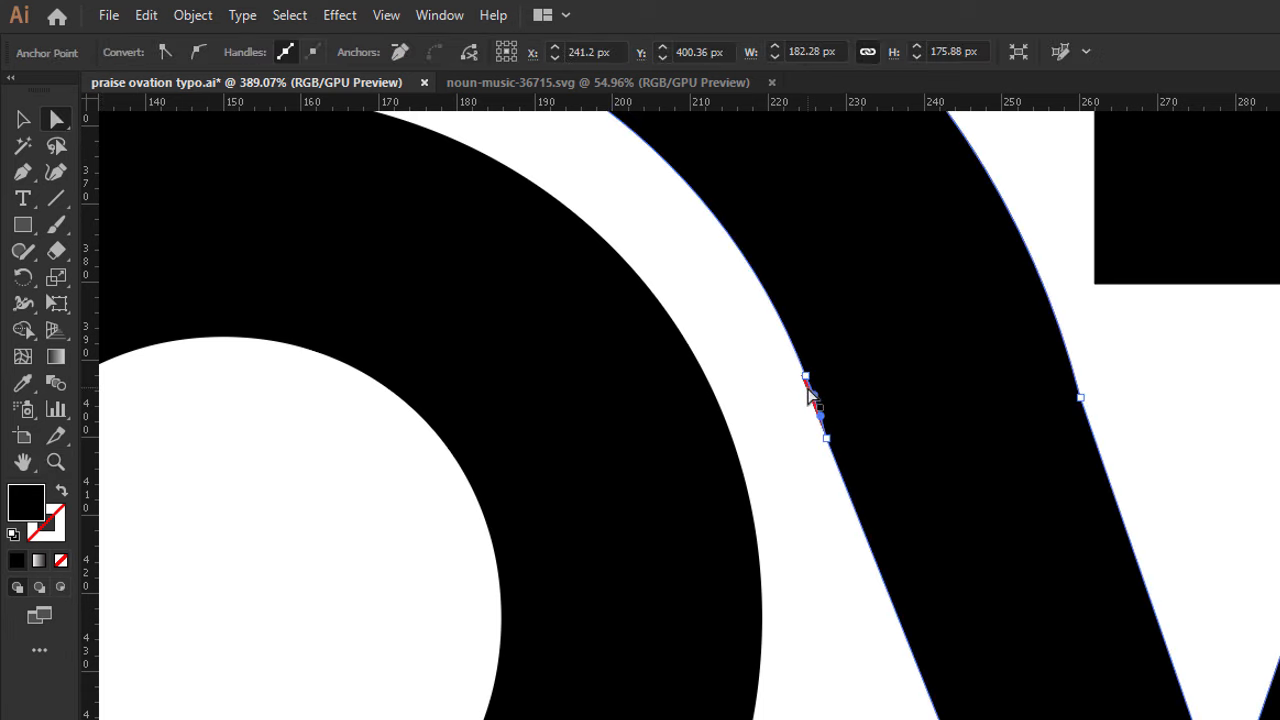
left_click(812, 393)
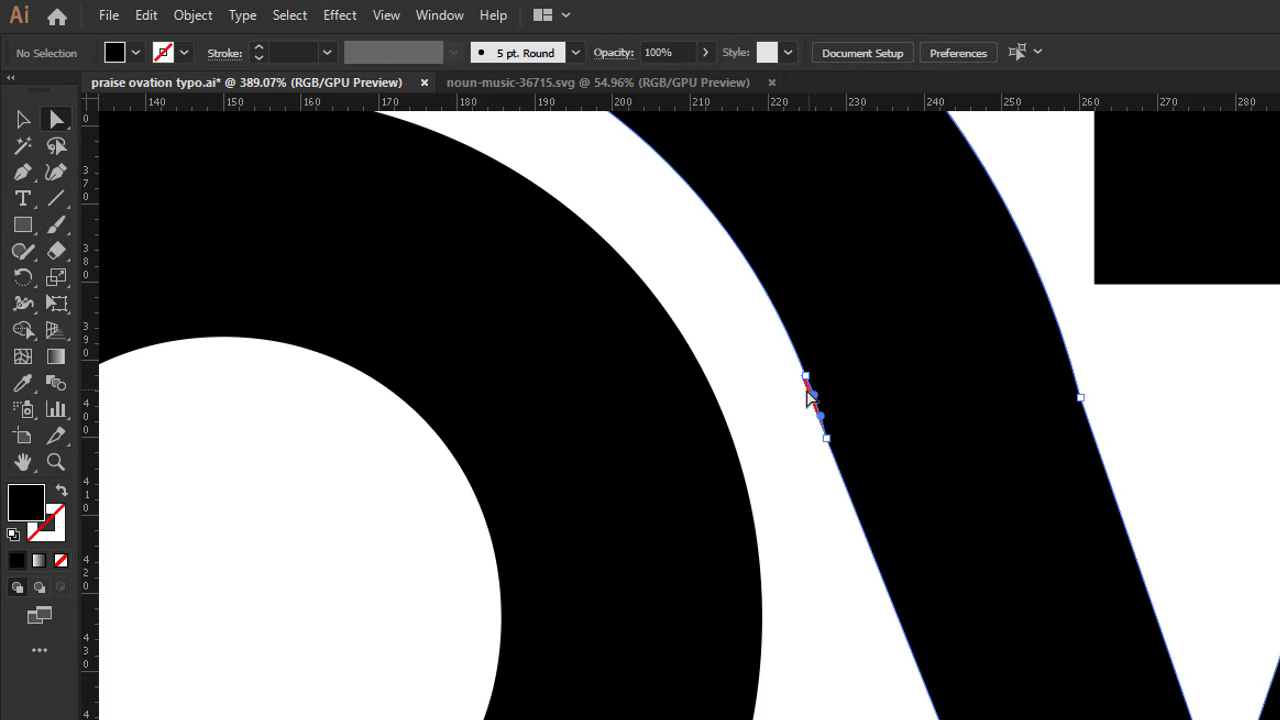
left_click(806, 397)
key("Delete")
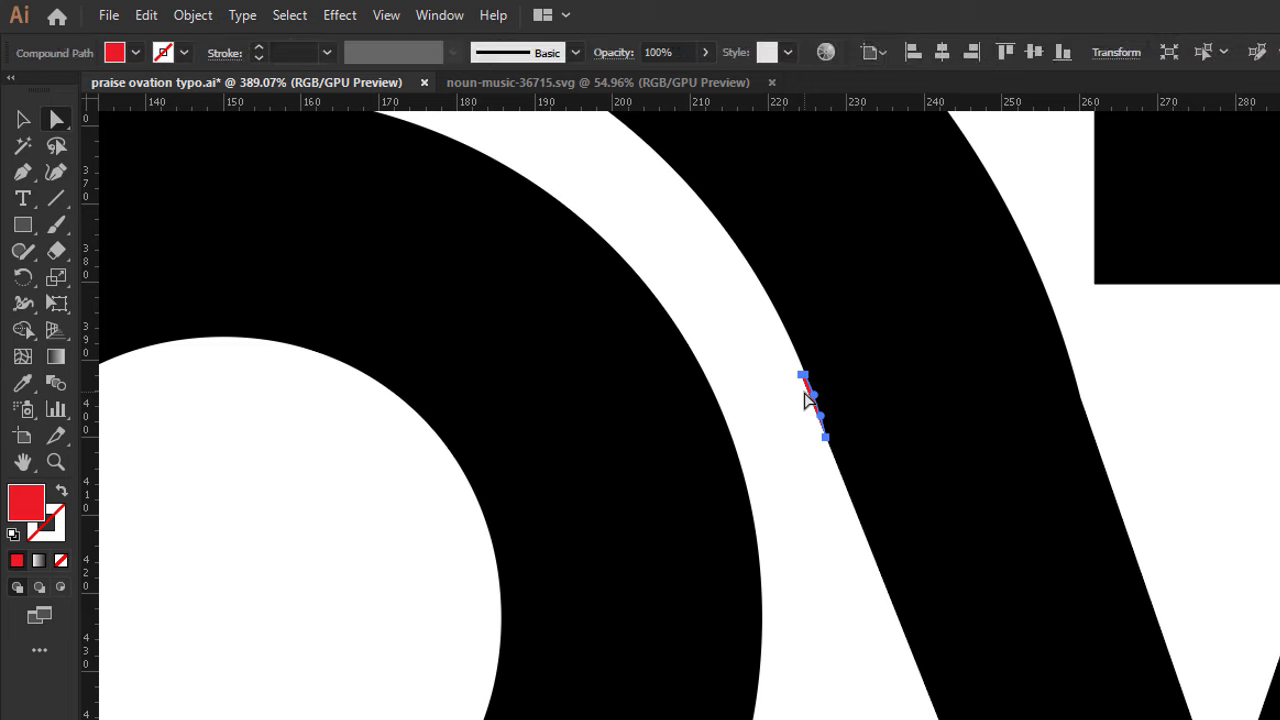
Step: Delete the remaining thin leftover paths at the joint between the arc and the v
left_click(807, 385)
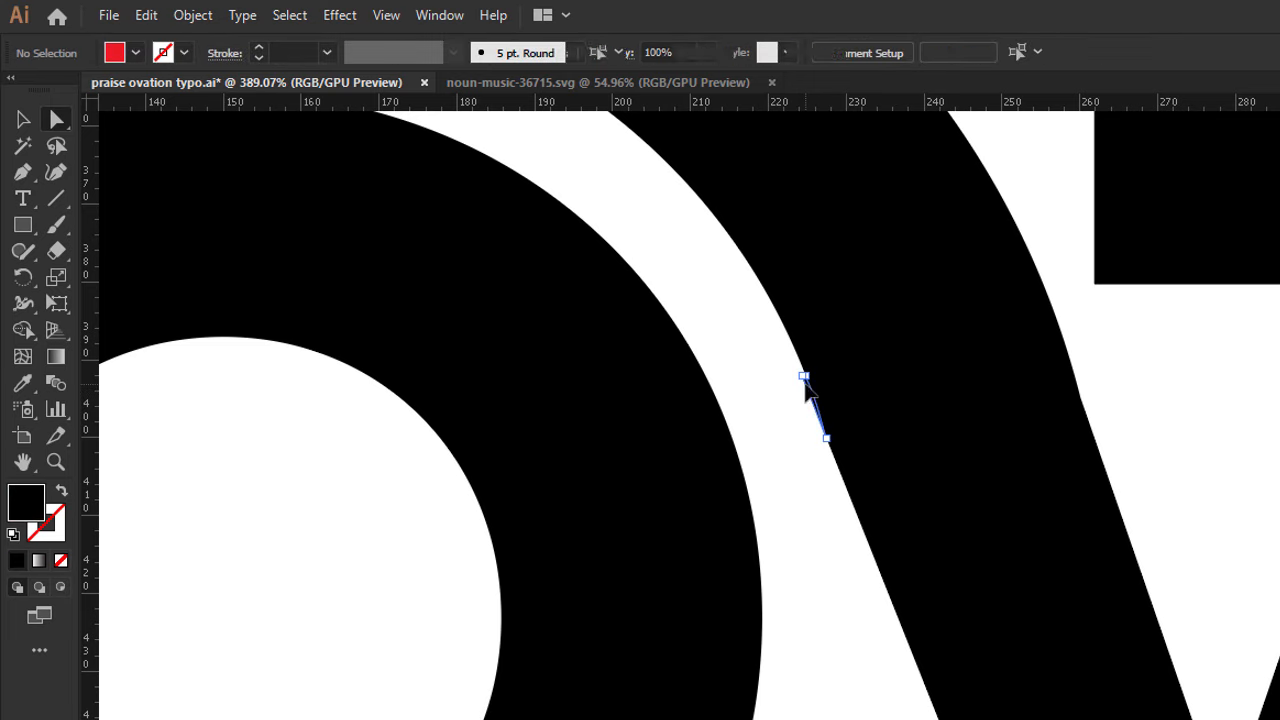
key("Delete")
key("Delete")
left_click(808, 393)
key("Delete")
key("Delete")
Step: Smooth the left edge of the v where it joins the arc, using the Smooth tool
left_click(903, 455)
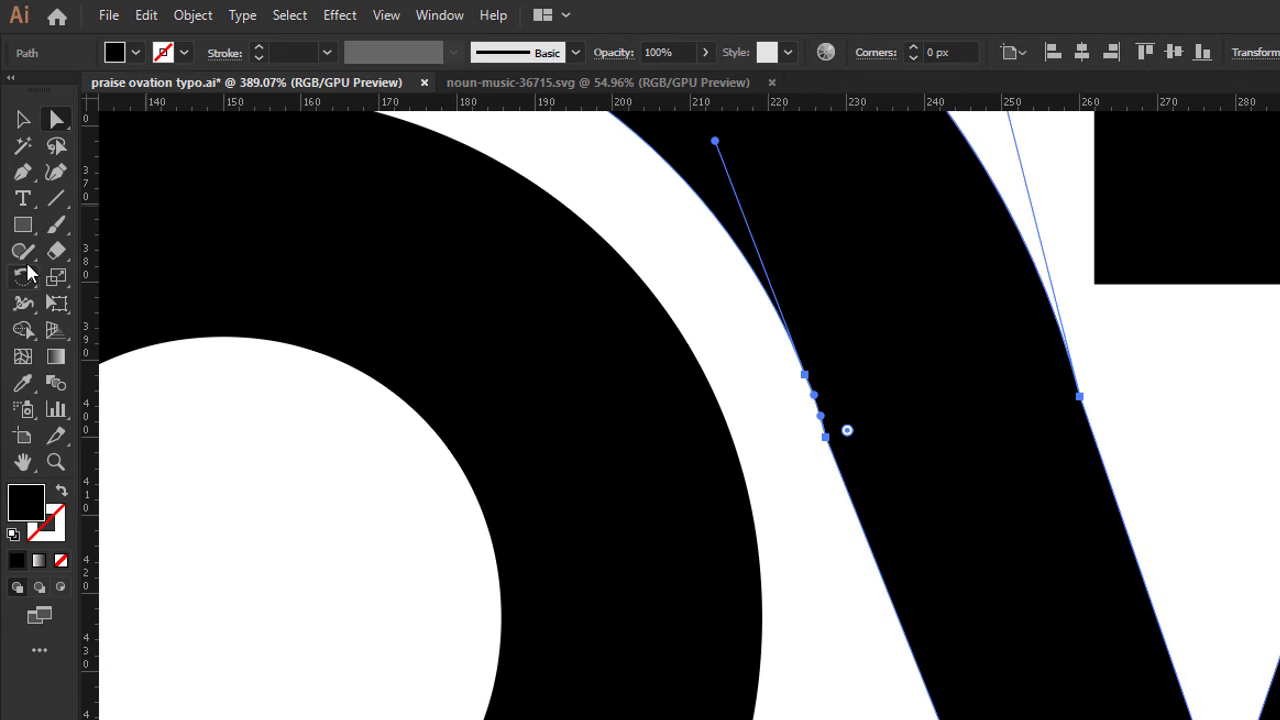
left_click(23, 251)
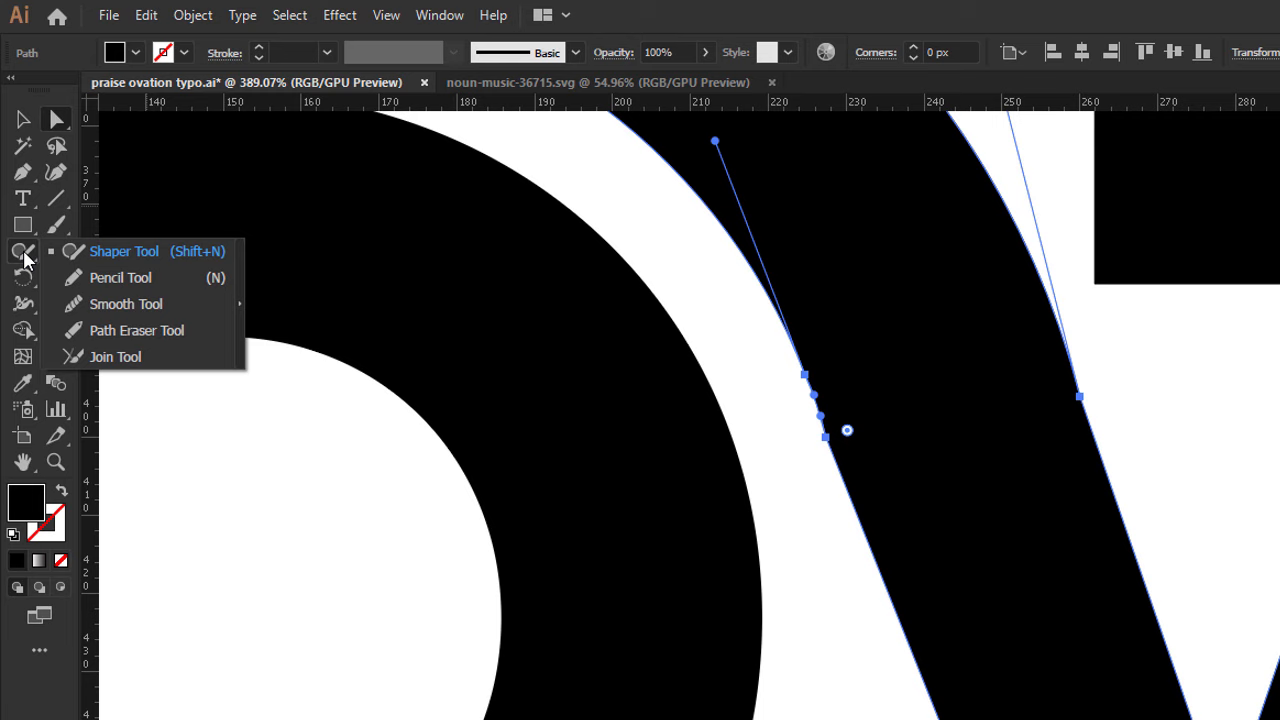
left_click(142, 305)
left_click_drag(828, 447, 831, 466)
key("ctrl+z")
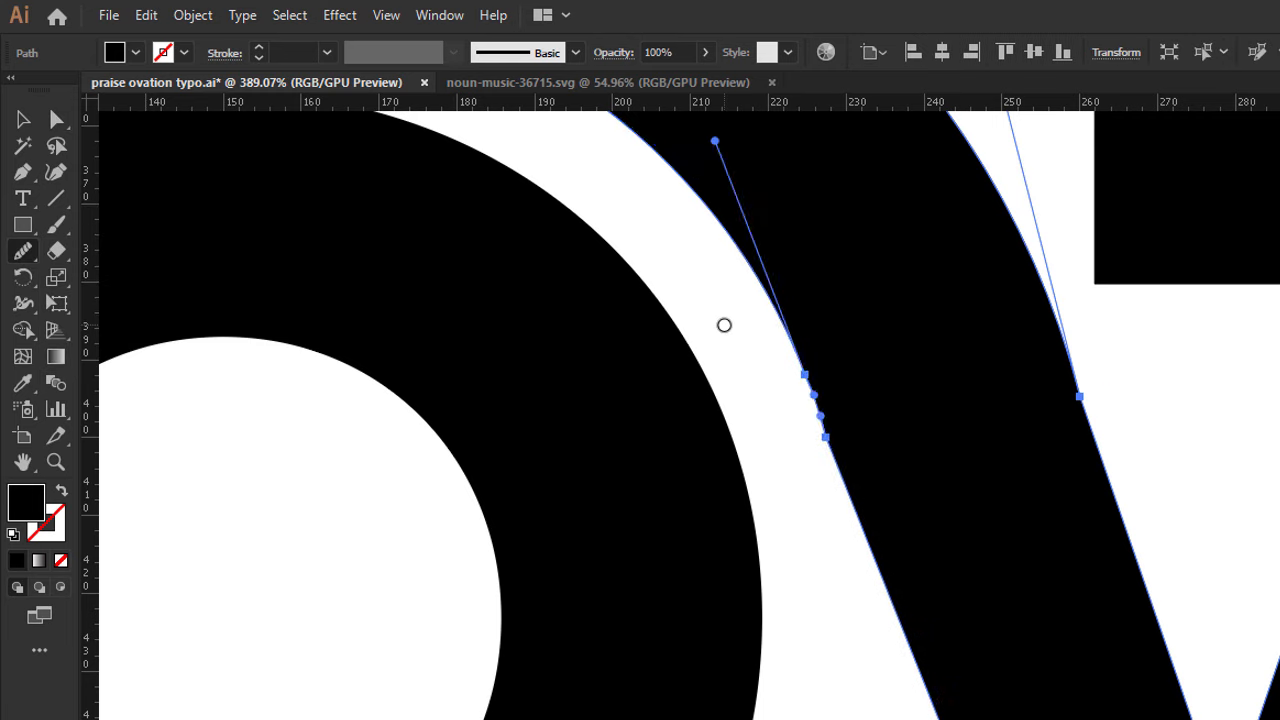
mouse_move(690, 193)
left_mouse_down()
mouse_move(754, 260)
mouse_move(845, 524)
left_mouse_up()
left_click_drag(812, 406, 842, 480)
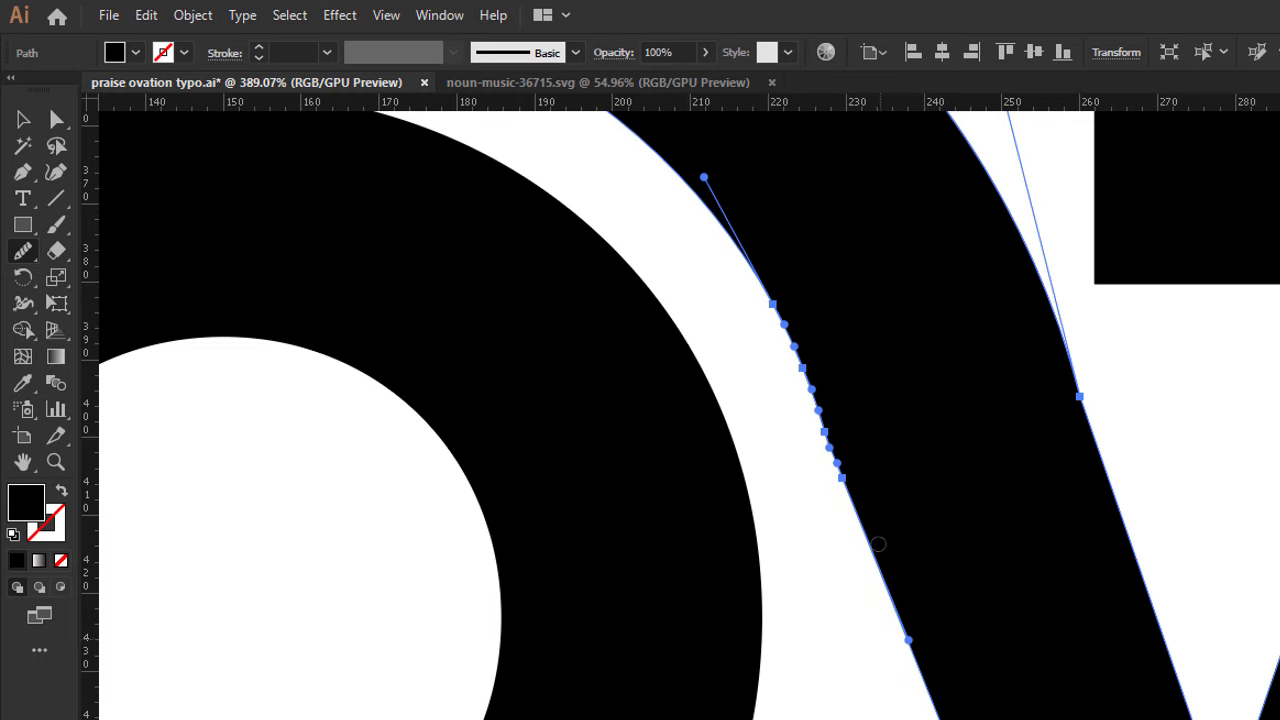
left_click_drag(807, 399, 895, 612)
left_click(23, 119)
left_click(668, 263)
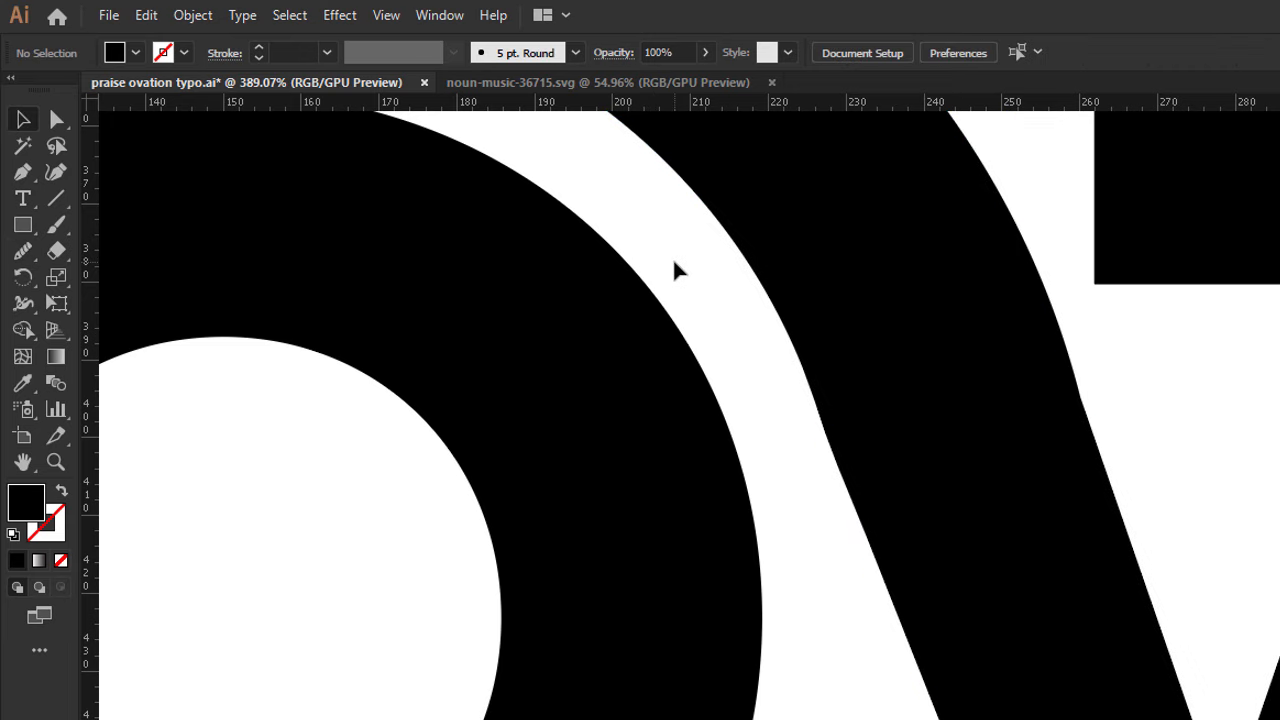
Step: Select the word Praise with its treble clef, without the i of Ovation, and move it up about 5 px
key("ctrl+1")
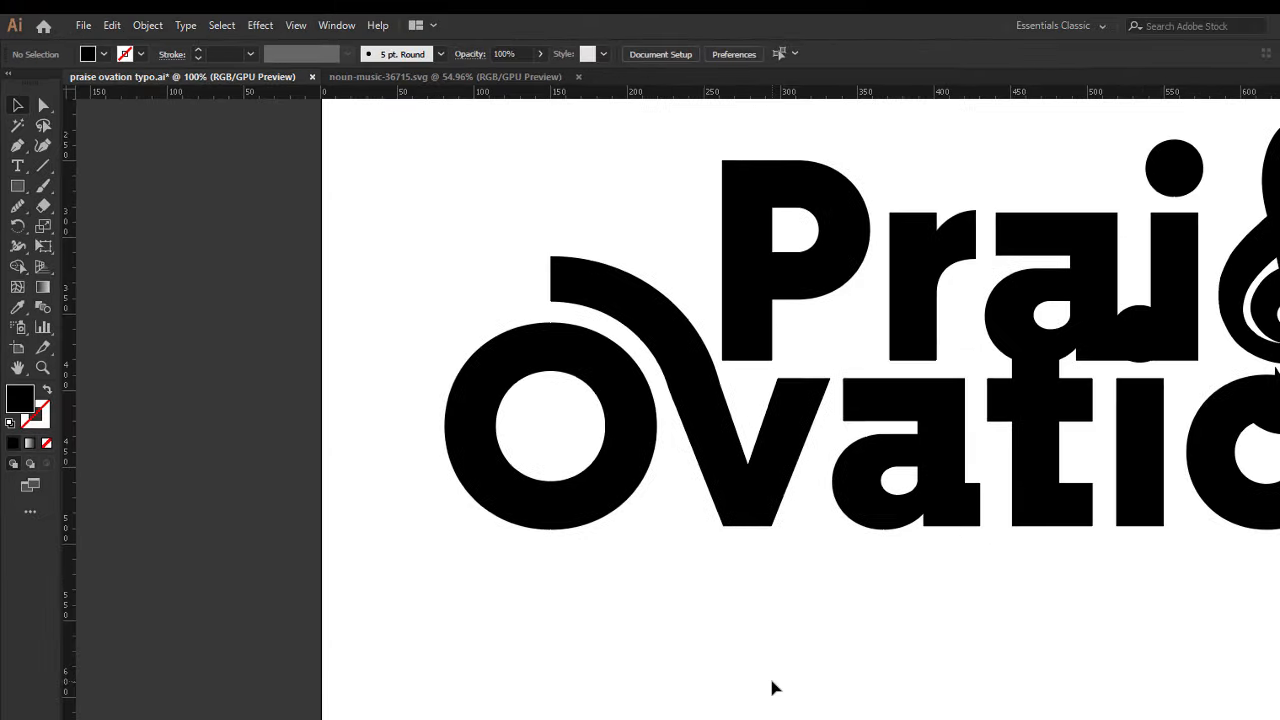
left_click_drag(810, 700, 818, 698)
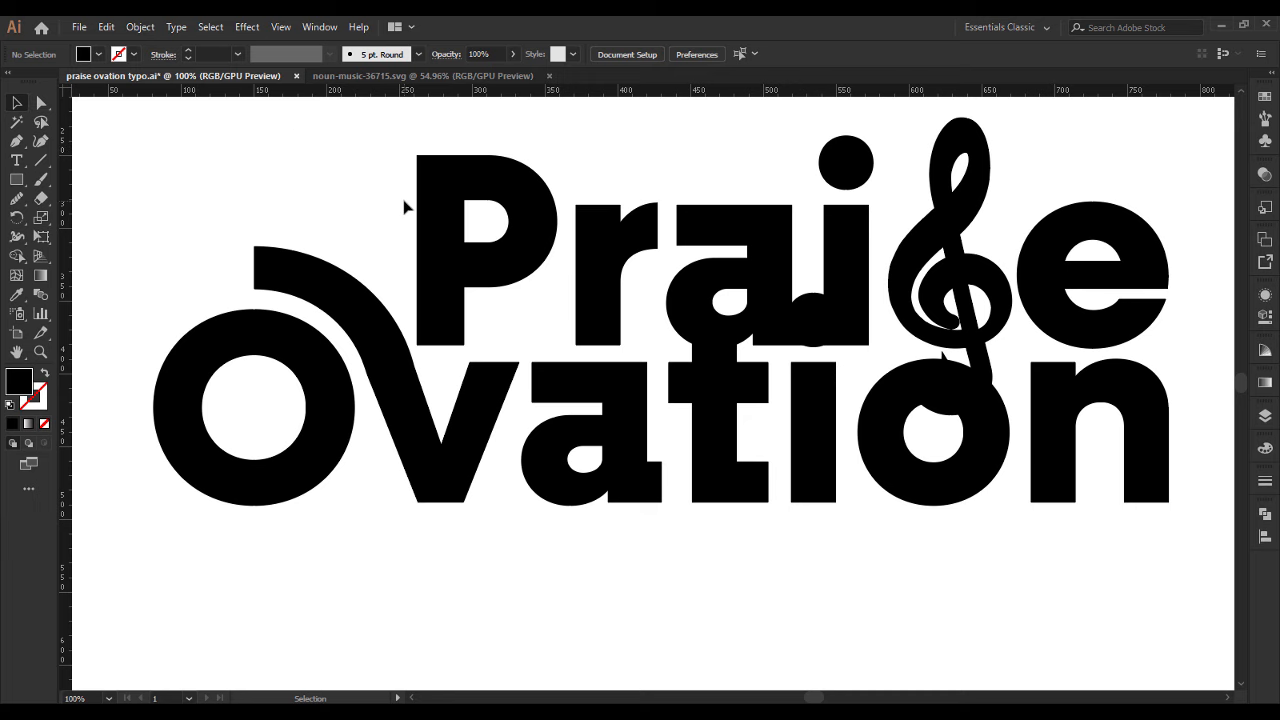
left_click_drag(404, 207, 1154, 323)
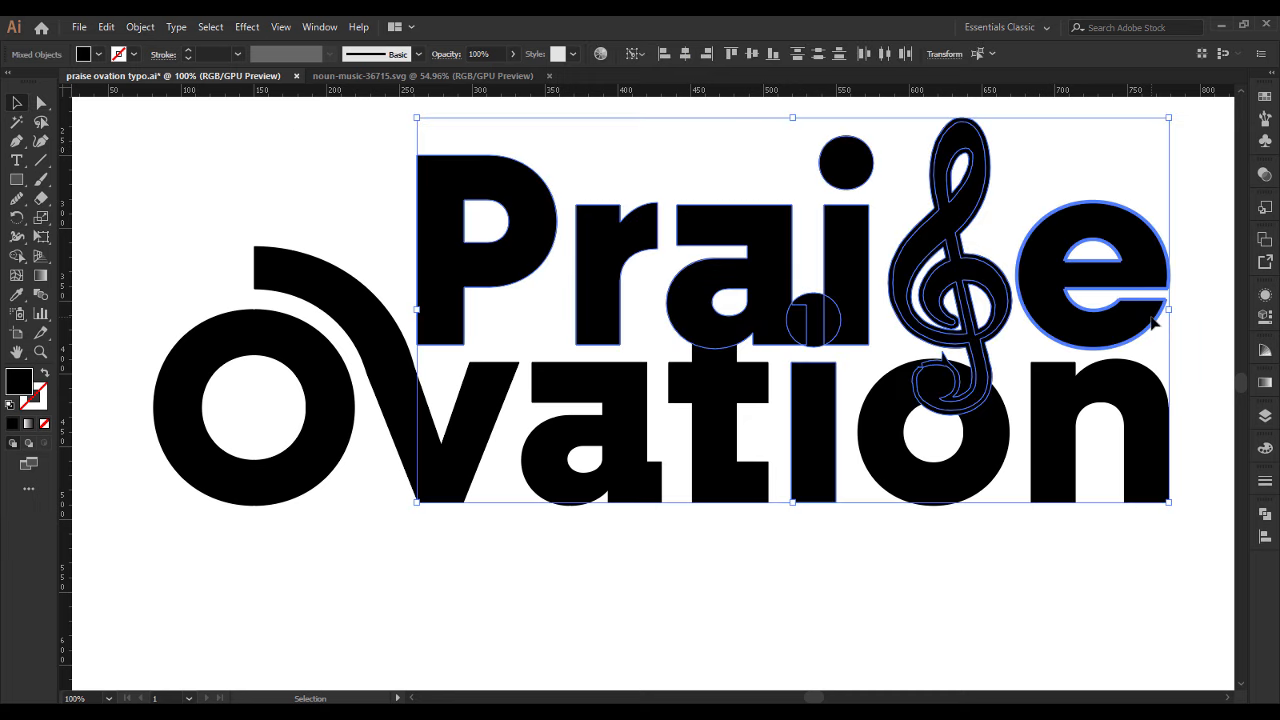
left_click(822, 392, "shift")
key("Up")
key("Up")
key("Up")
key("Up")
key("Up")
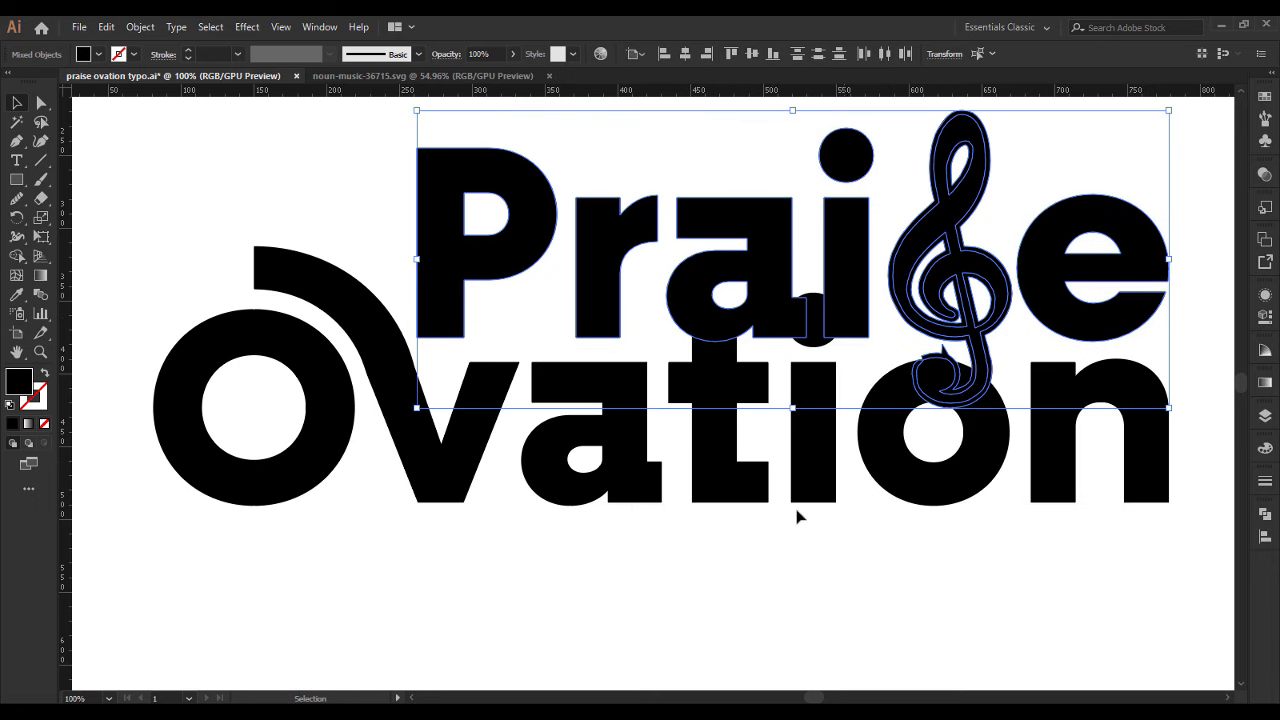
left_click(772, 538)
Step: Extend the upper bar of the a in Ovation about 30 px to the left so it joins the v
left_click(420, 340)
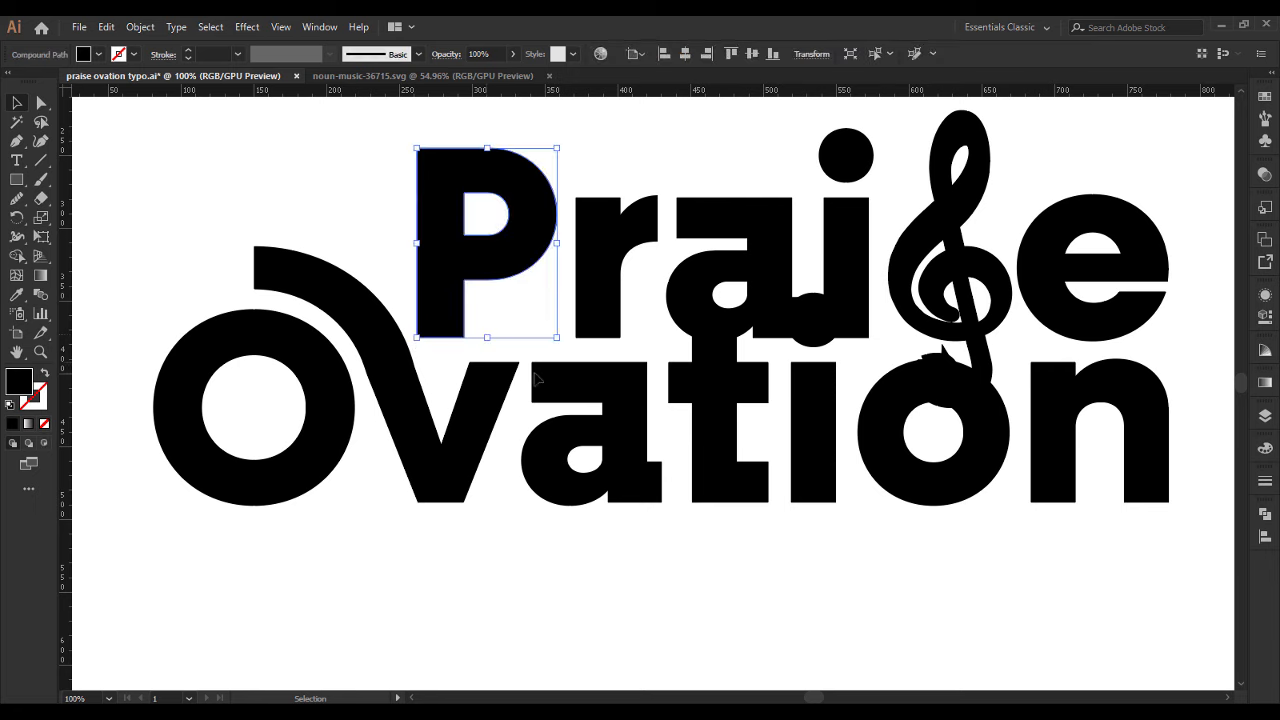
left_click(540, 378)
left_click(41, 102)
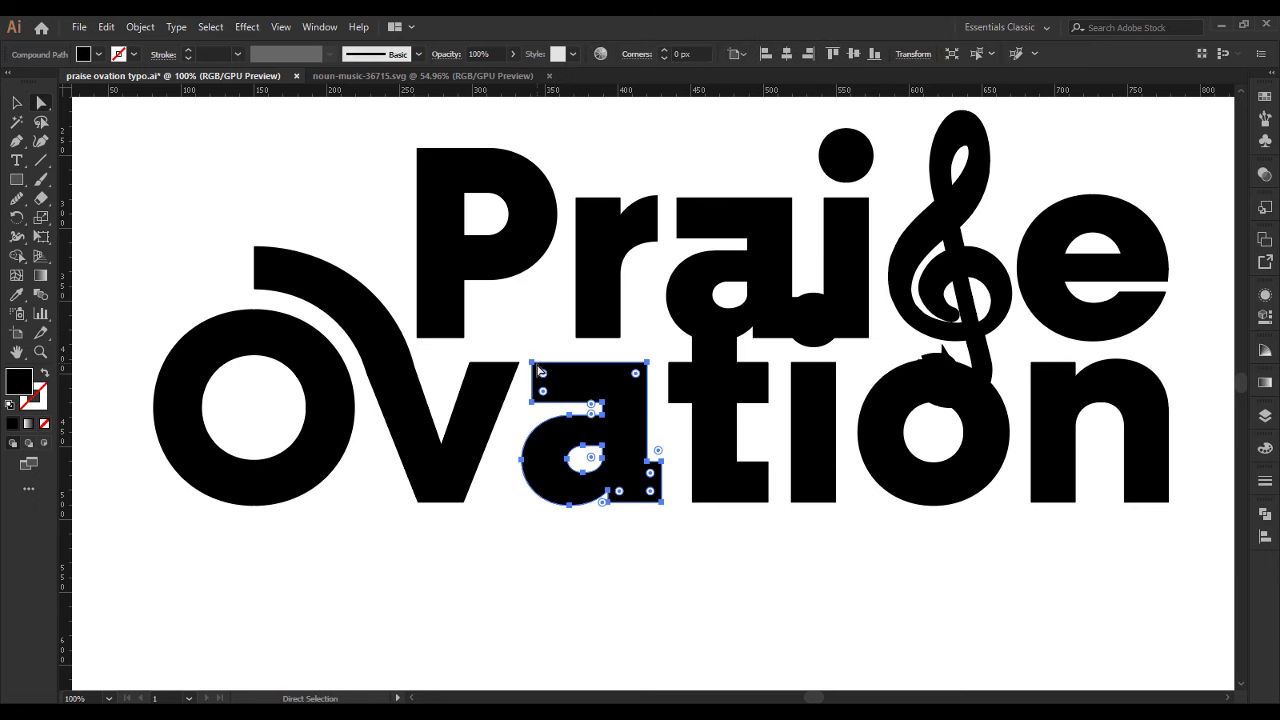
left_click(532, 403)
left_click(533, 393)
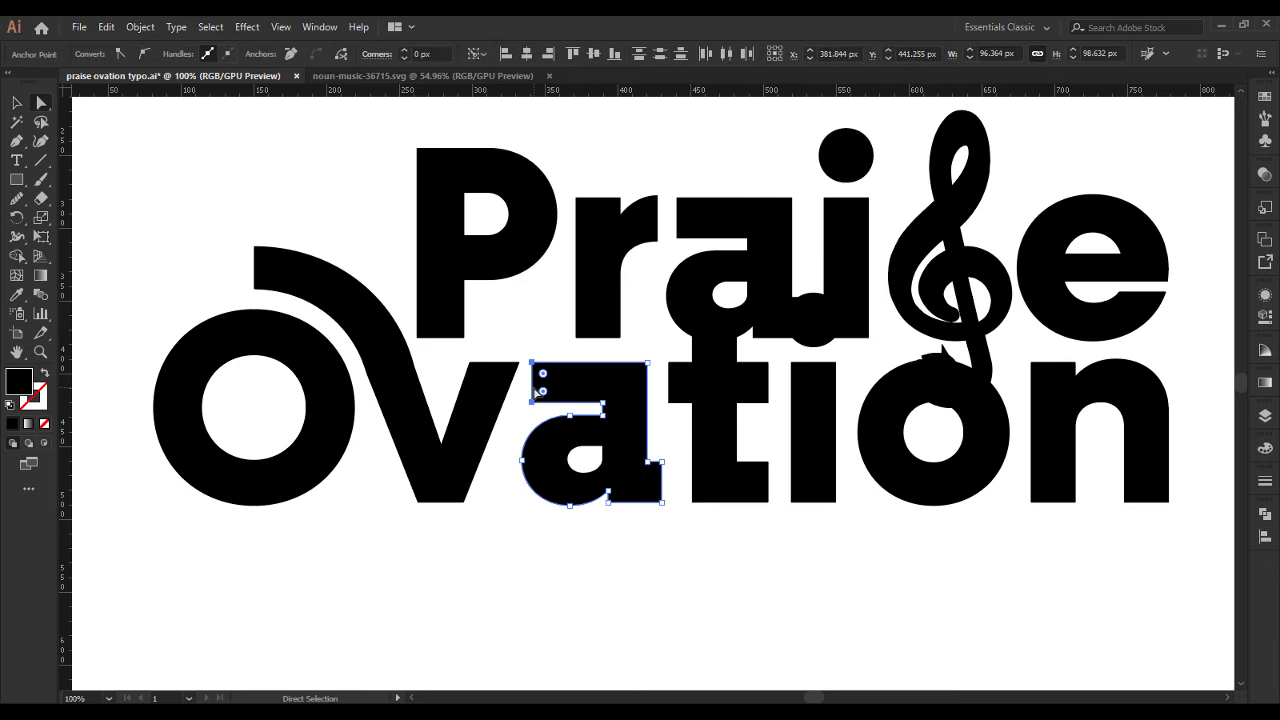
key("shift+Left")
key("shift+Left")
key("shift+Left")
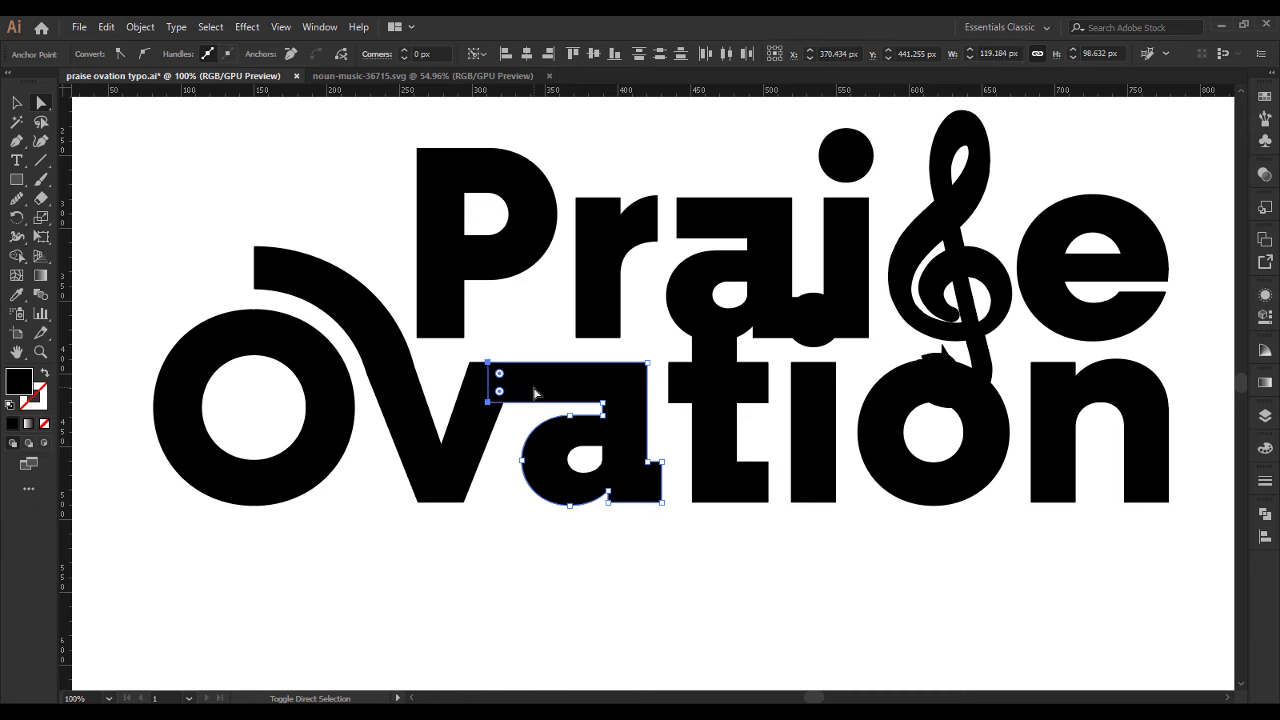
left_click(532, 558)
Step: Extend the stem of the P in Praise about 80 px downward into the base of the v
left_click(452, 321)
left_click(418, 338)
left_click(464, 338, "shift")
key("shift+Down")
key("shift+Down")
key("shift+Down")
key("shift+Down")
key("shift+Down")
key("shift+Down")
key("shift+Down")
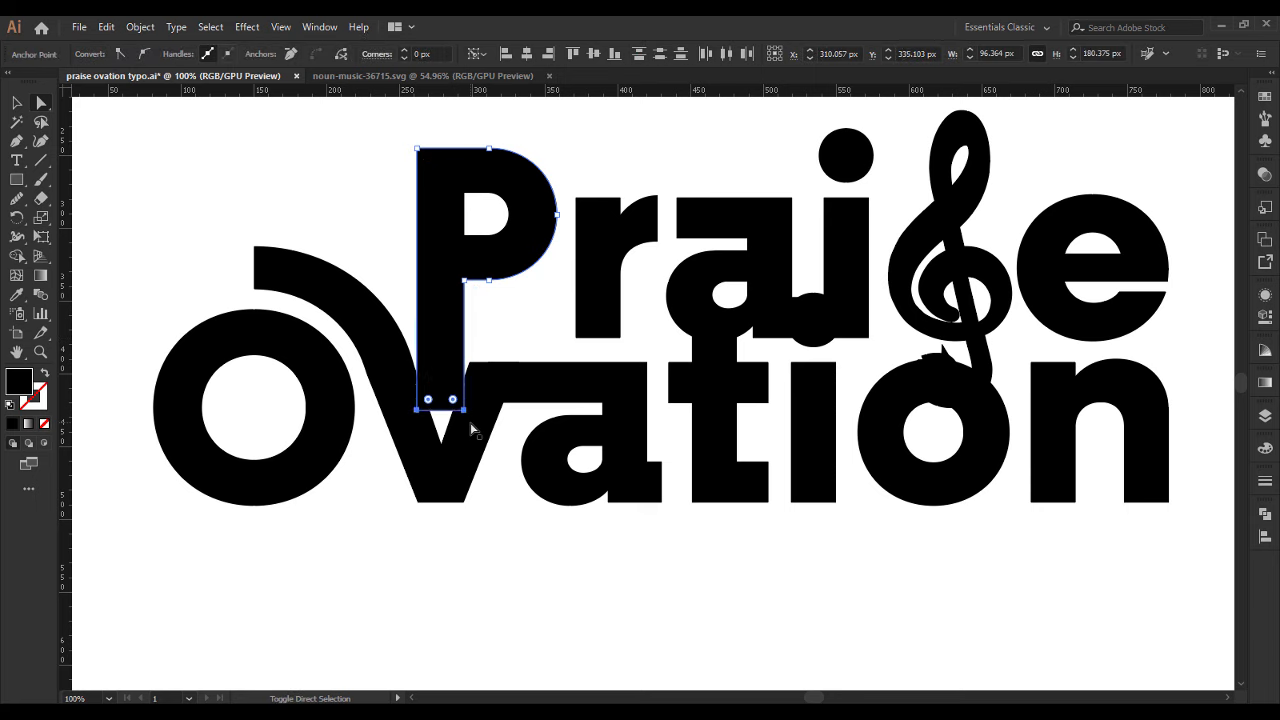
key("shift+Down")
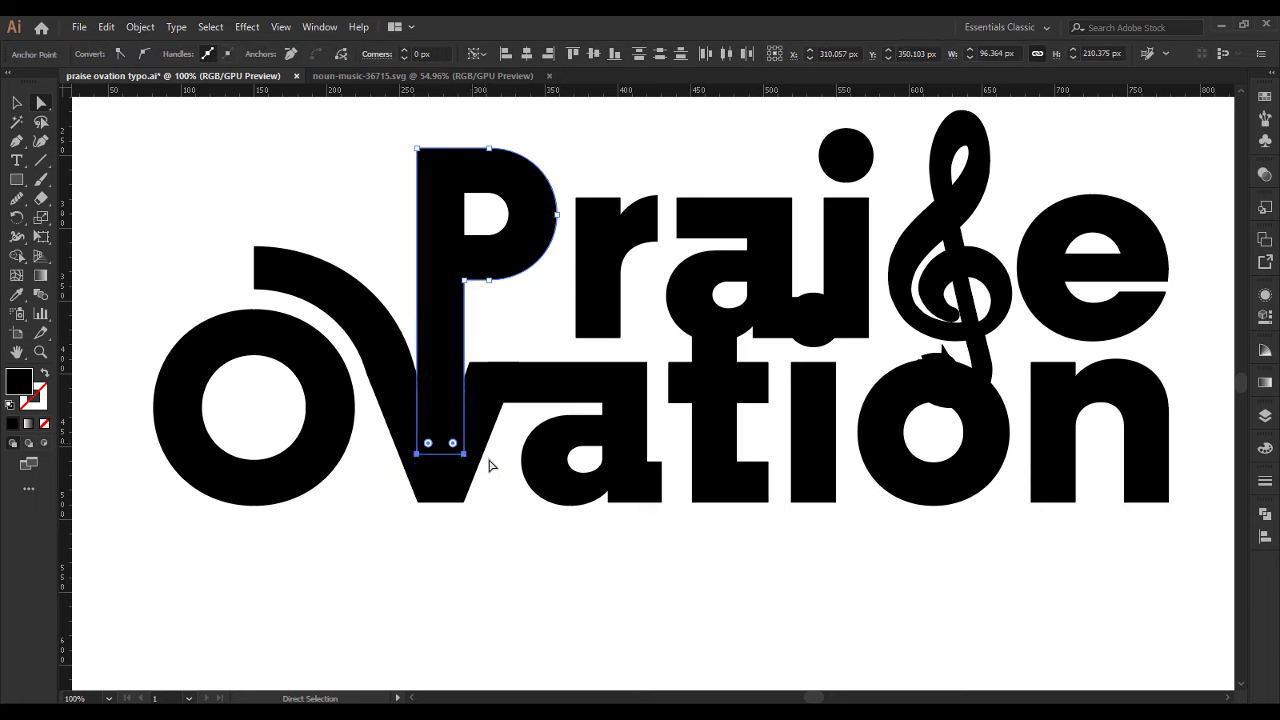
Step: Offset the path of the v in Ovation by 5 px with miter joins and a miter limit of 4
left_click(471, 469)
key("v")
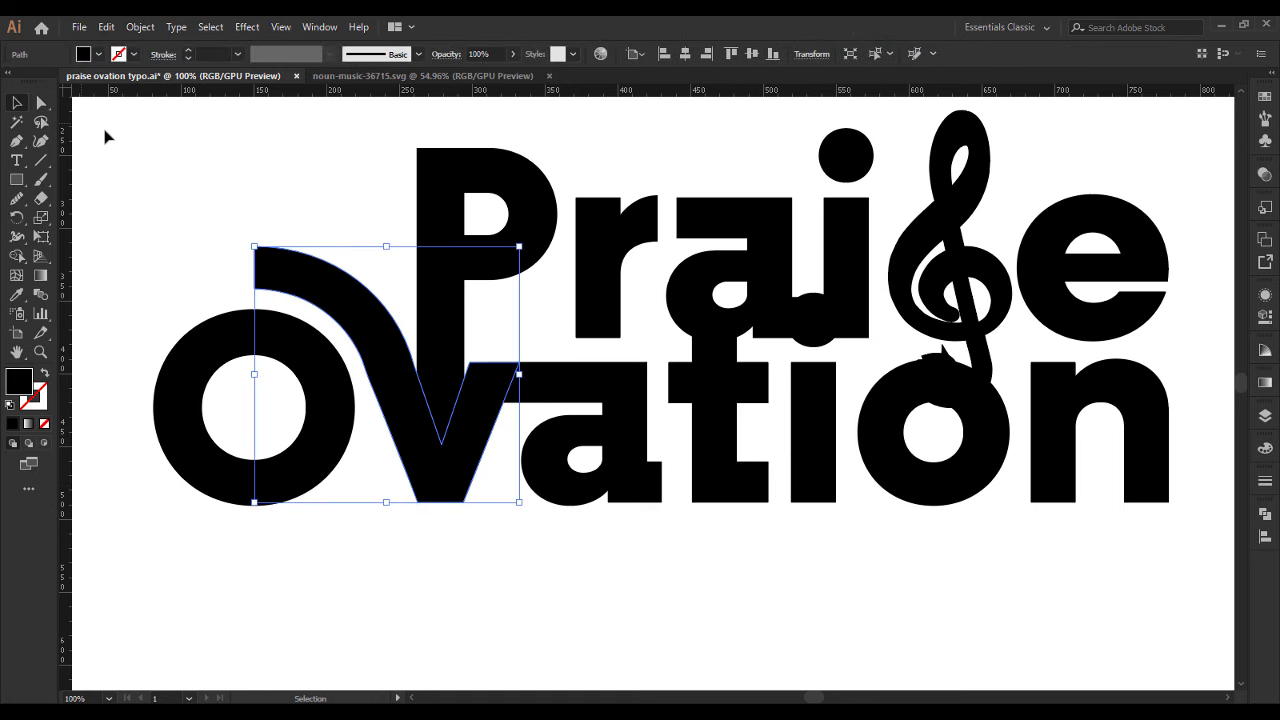
left_click(140, 27)
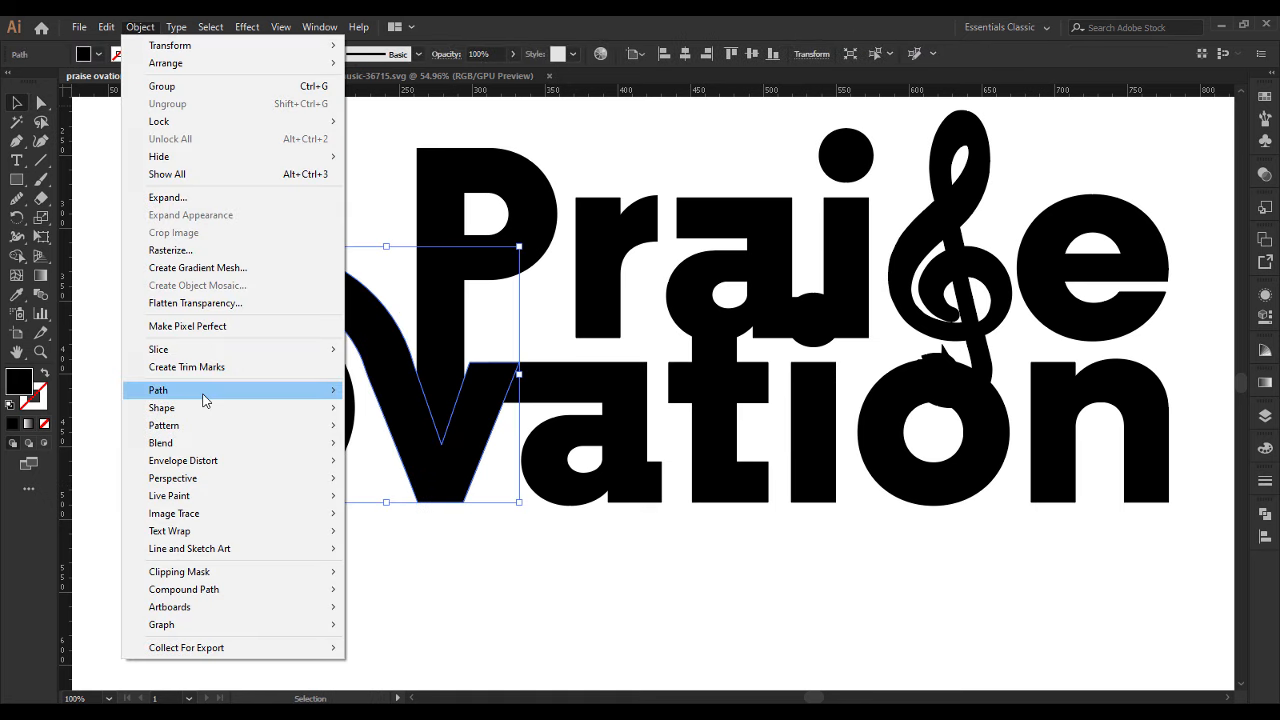
mouse_move(206, 392)
left_click(402, 451)
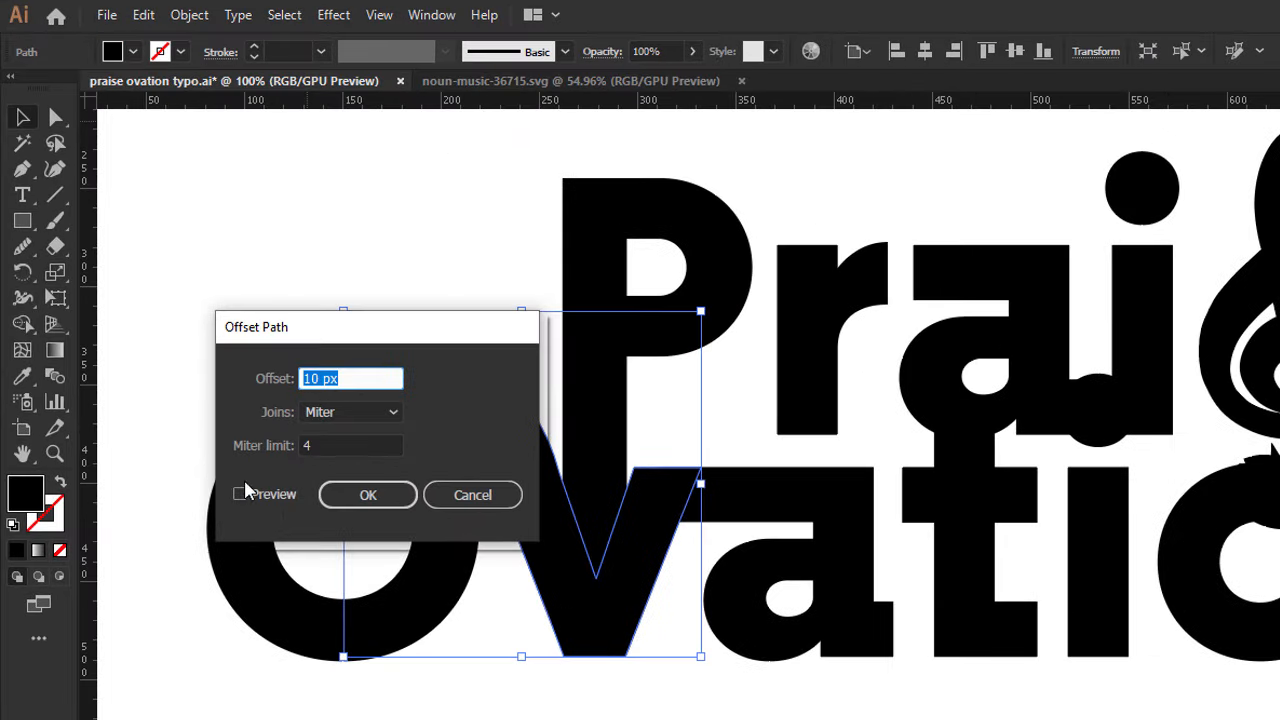
left_click(232, 480)
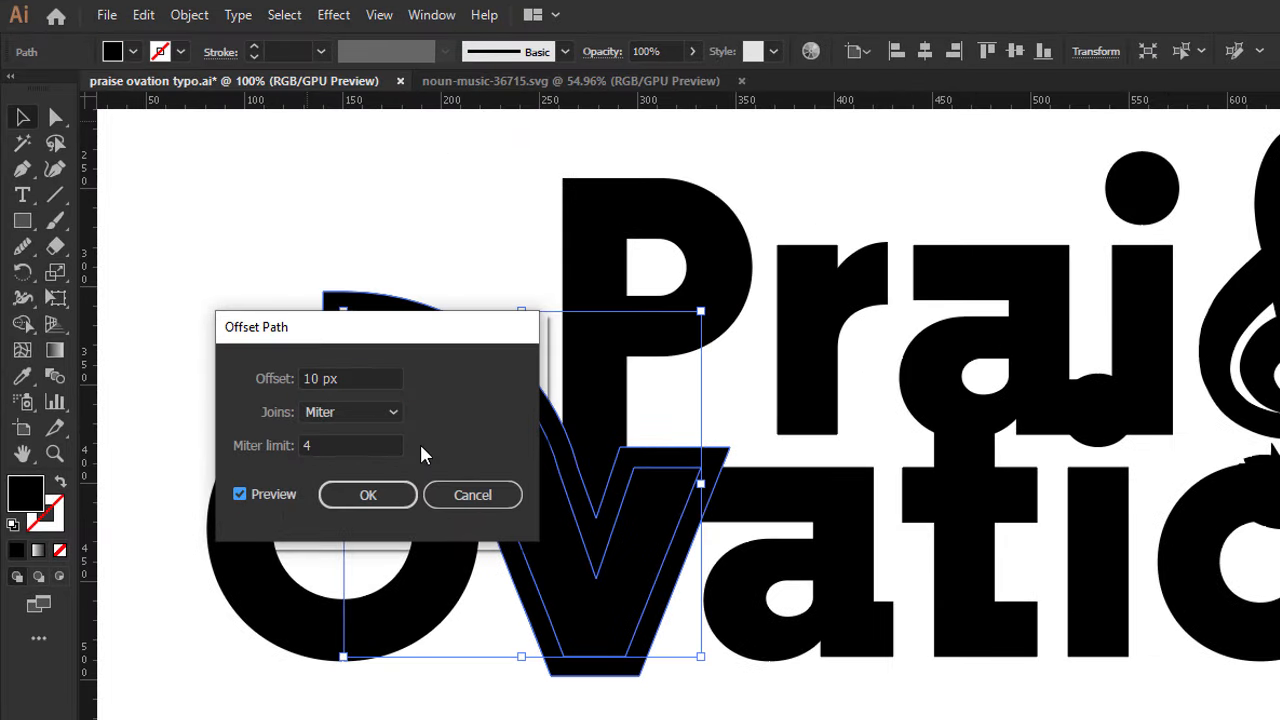
left_click(370, 378)
key("Down")
key("Down")
key("Down")
key("Down")
key("Down")
key("Down")
key("Down")
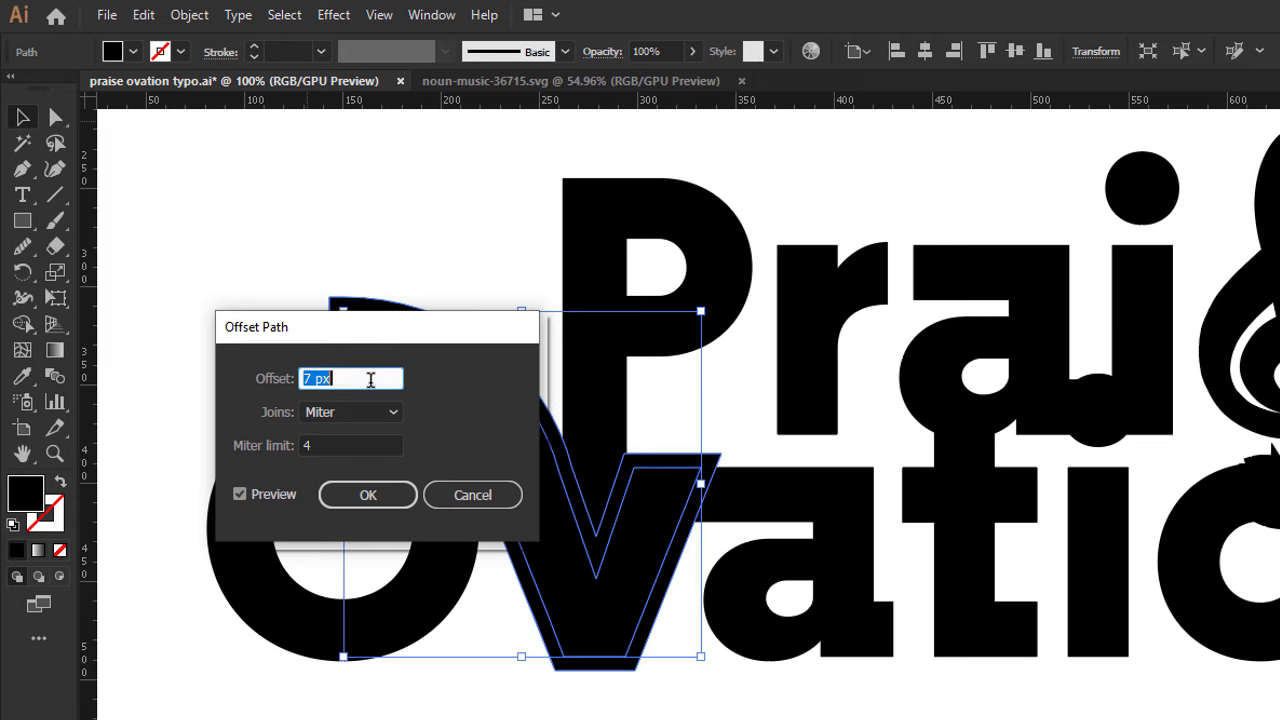
key("Up")
key("Up")
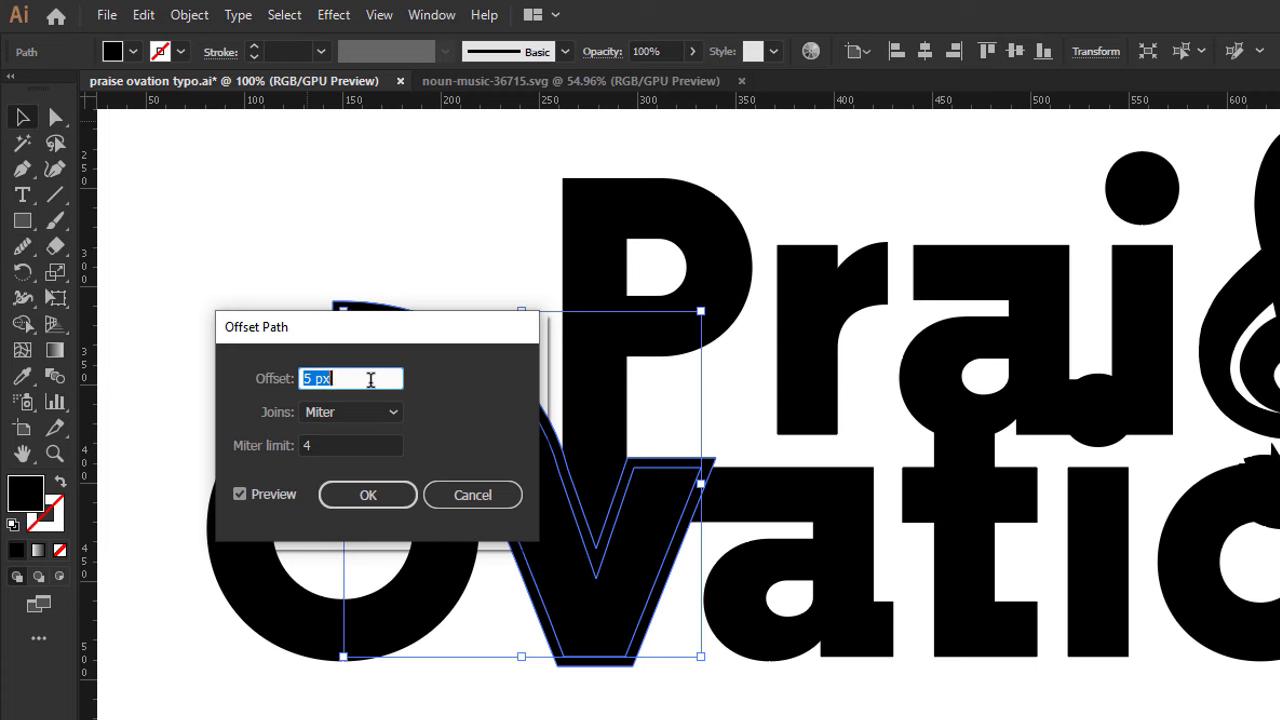
left_click(395, 505)
Step: Use the Shape Builder to cut the v's offset outline out of the P and the neighbouring a, leaving even gaps around the v
left_click(618, 400, "shift")
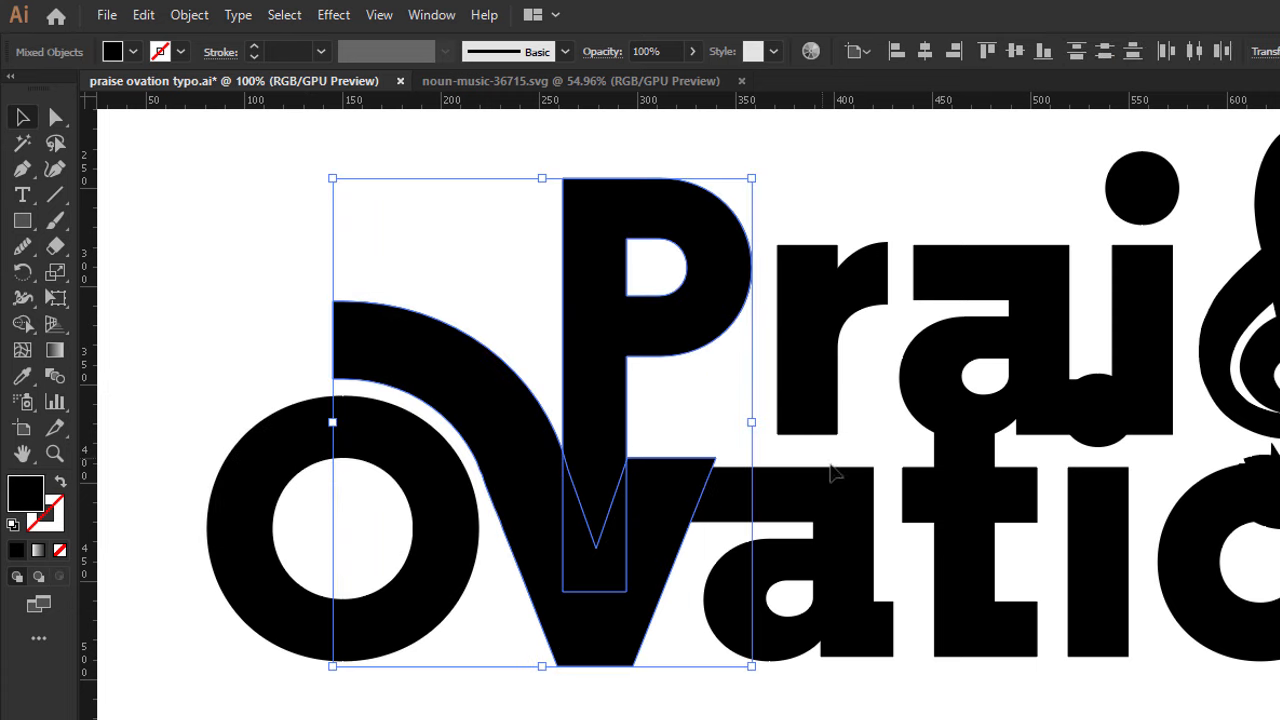
left_click(829, 505, "shift")
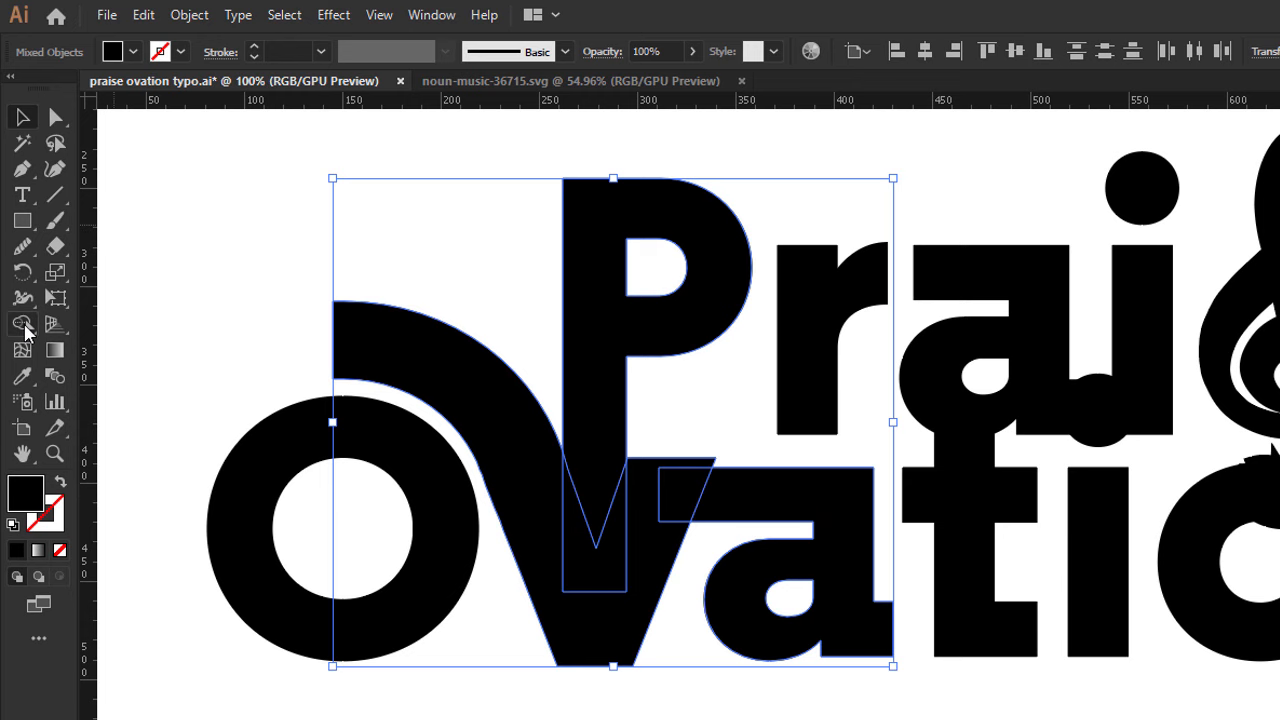
left_click(22, 323)
mouse_move(523, 466)
left_mouse_down()
mouse_move(586, 580)
mouse_move(618, 541)
left_mouse_up()
left_click(674, 486, "alt")
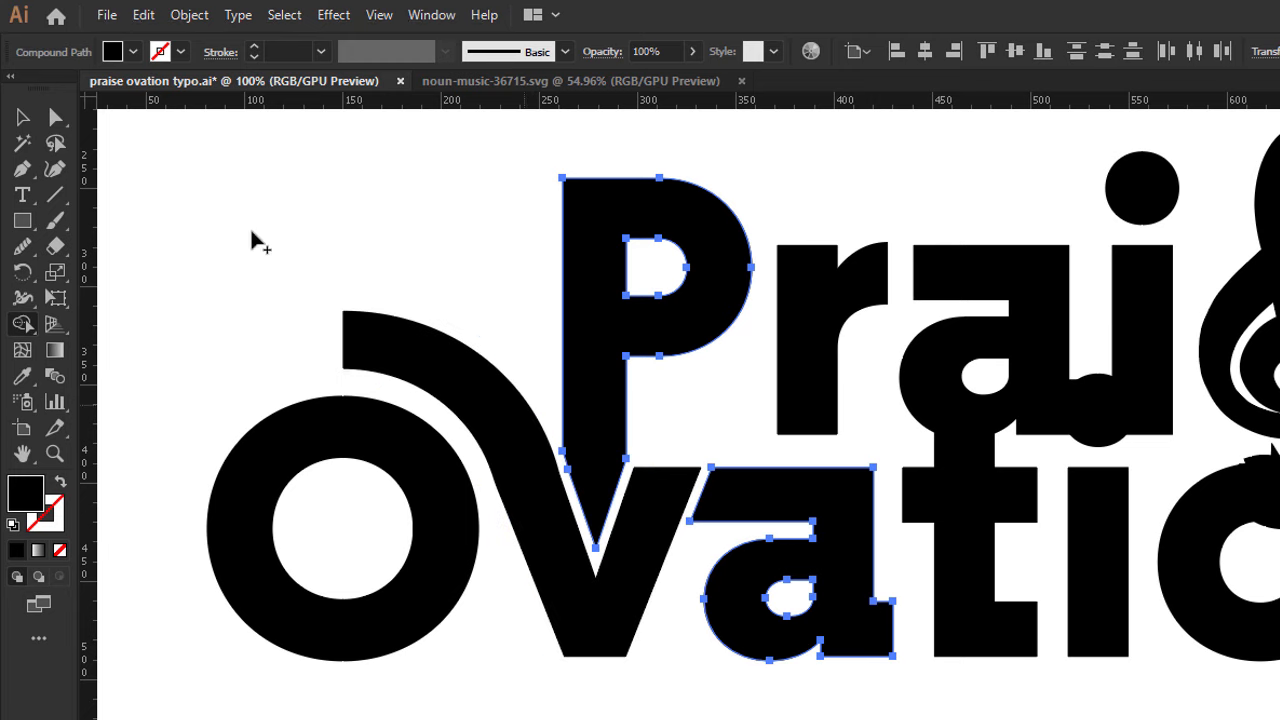
key("v")
left_click(257, 165)
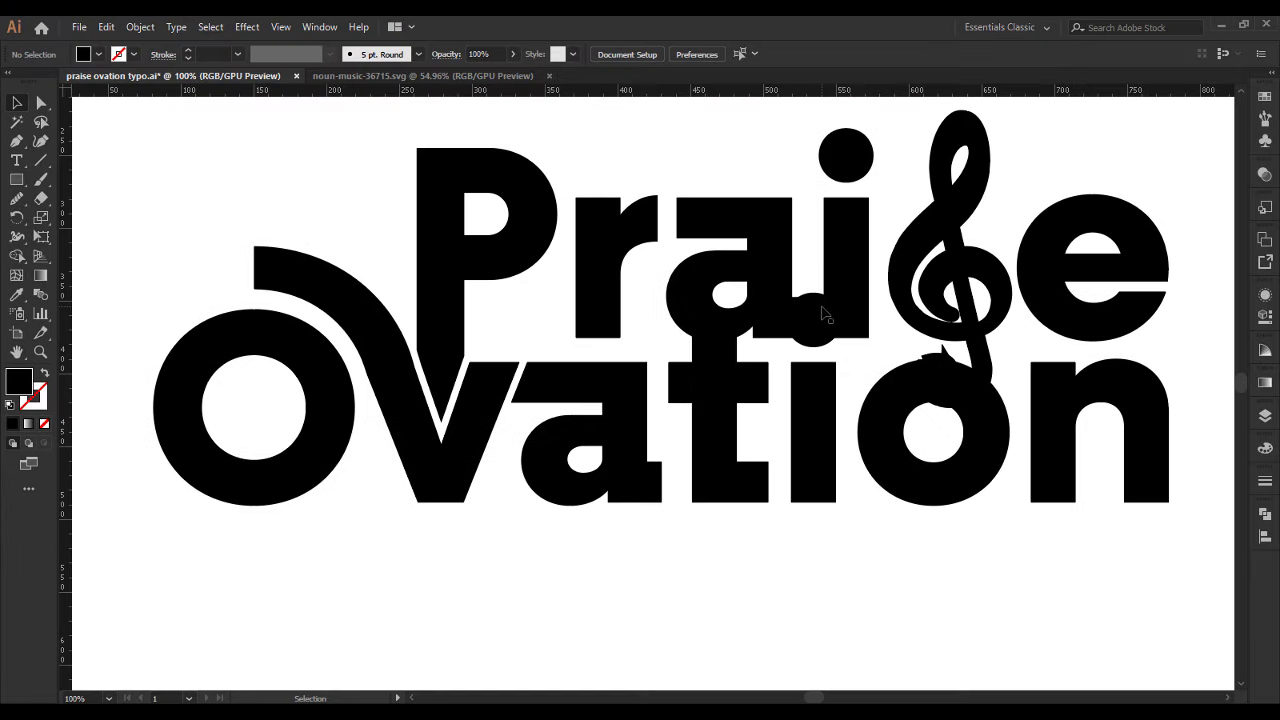
Step: Lower the top and crossbar of the t in Ovation by 20 px, keeping its base in place
left_click(730, 365)
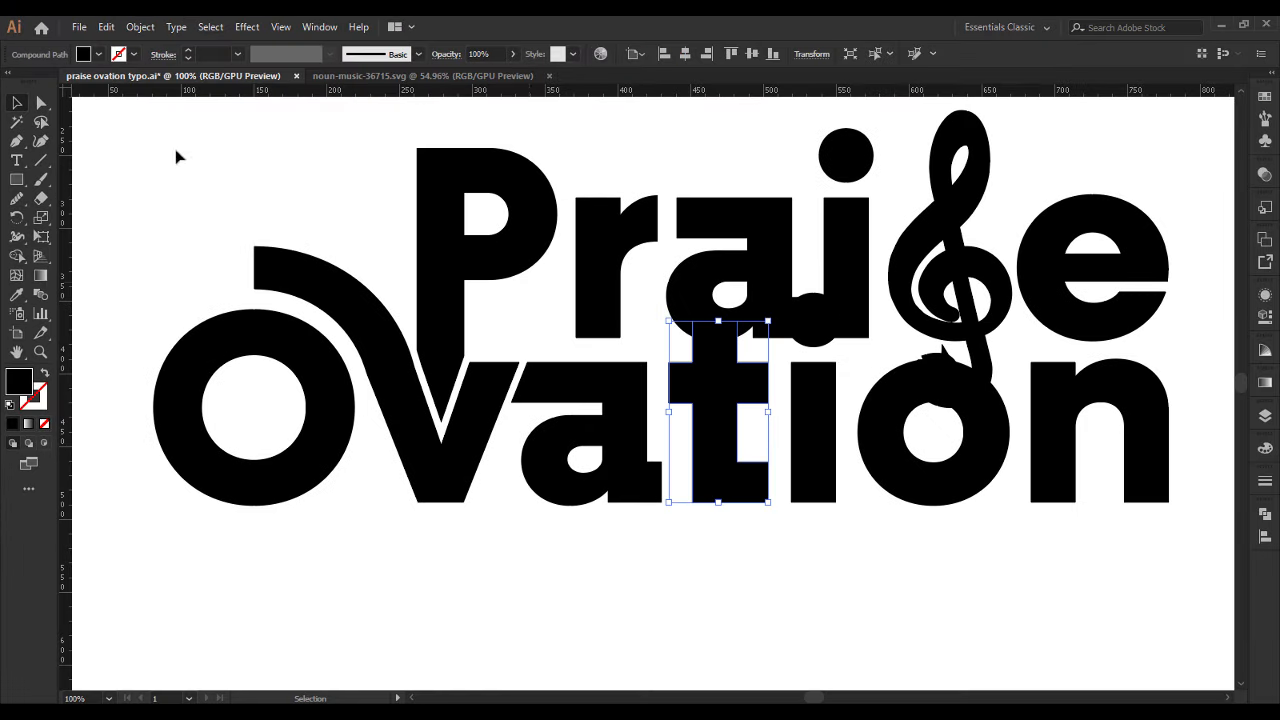
left_click(41, 104)
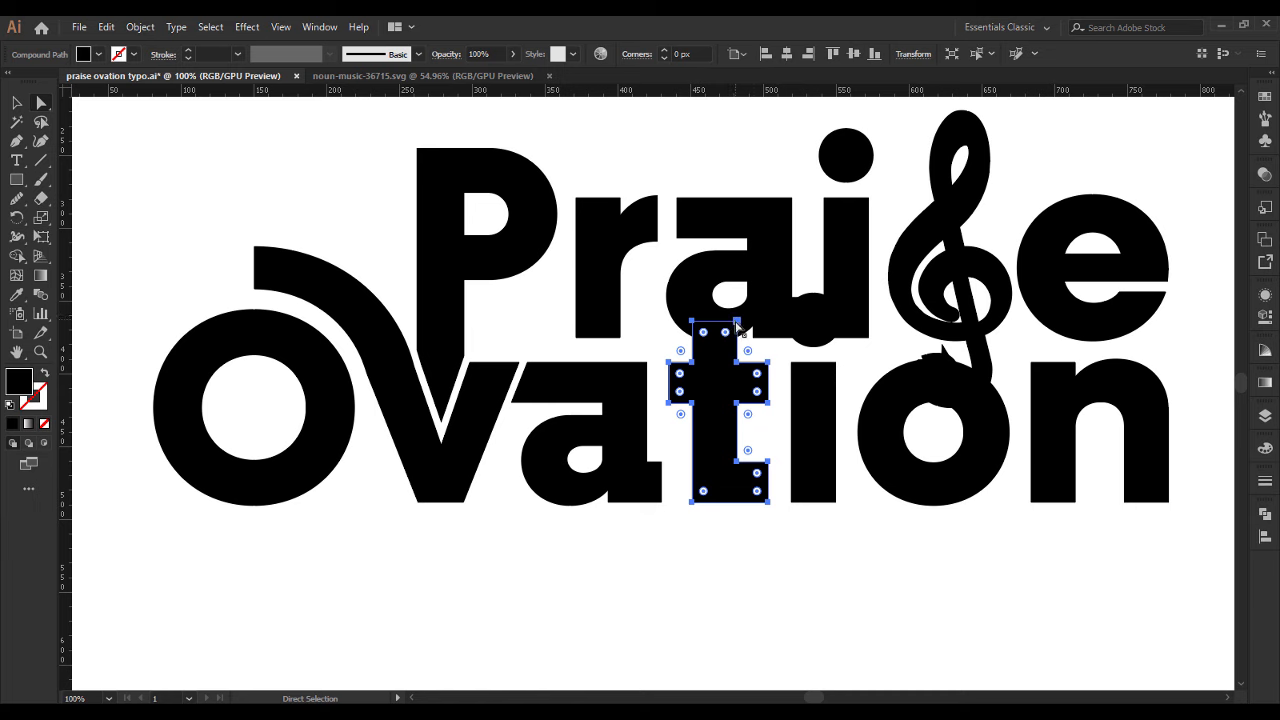
left_click_drag(777, 376, 658, 410)
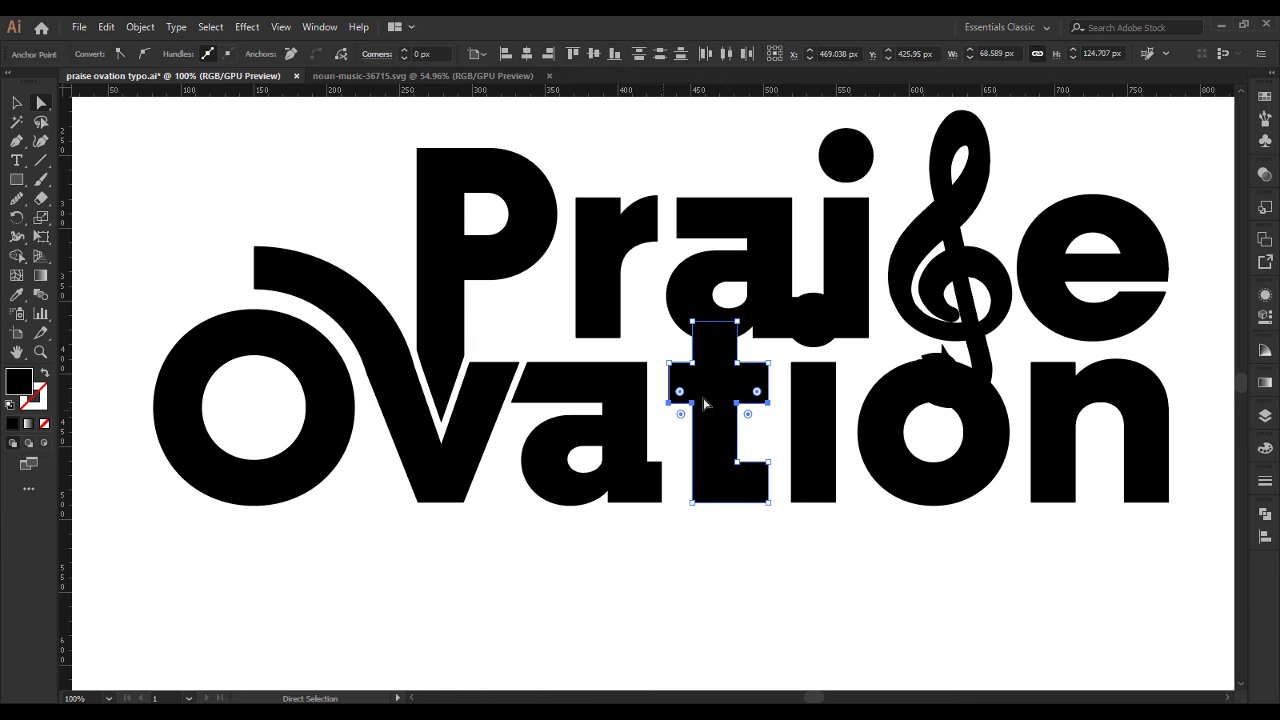
left_click_drag(777, 356, 656, 411)
left_click(691, 322, "shift")
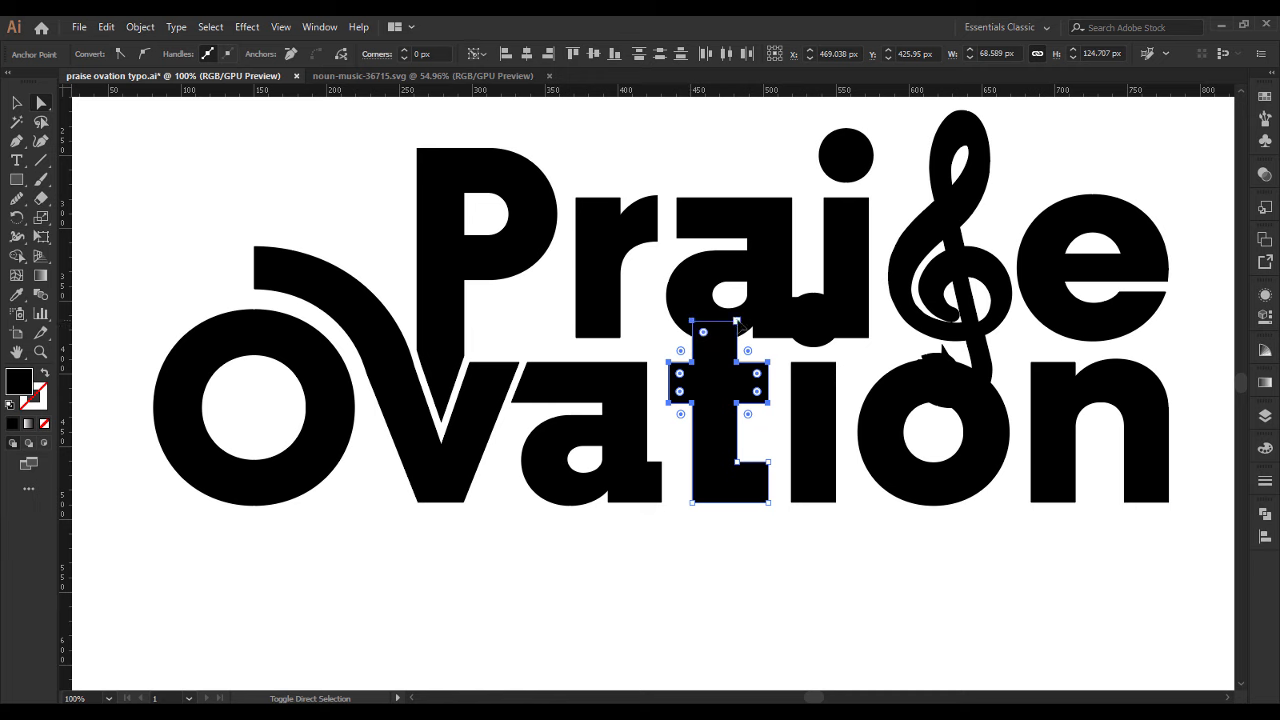
key("shift+Down")
key("shift+Down")
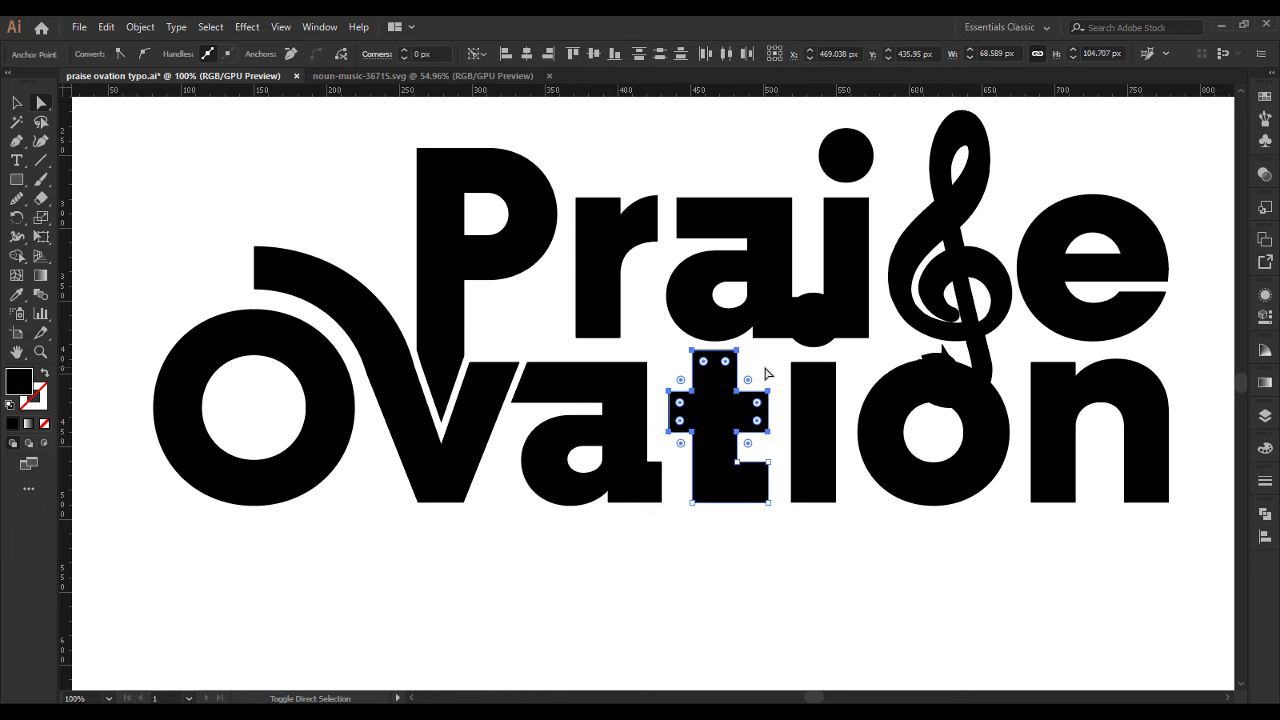
Step: Lower the dot and the top of the stem of the i in Ovation by 40 px, keeping its base in place
left_click(819, 322)
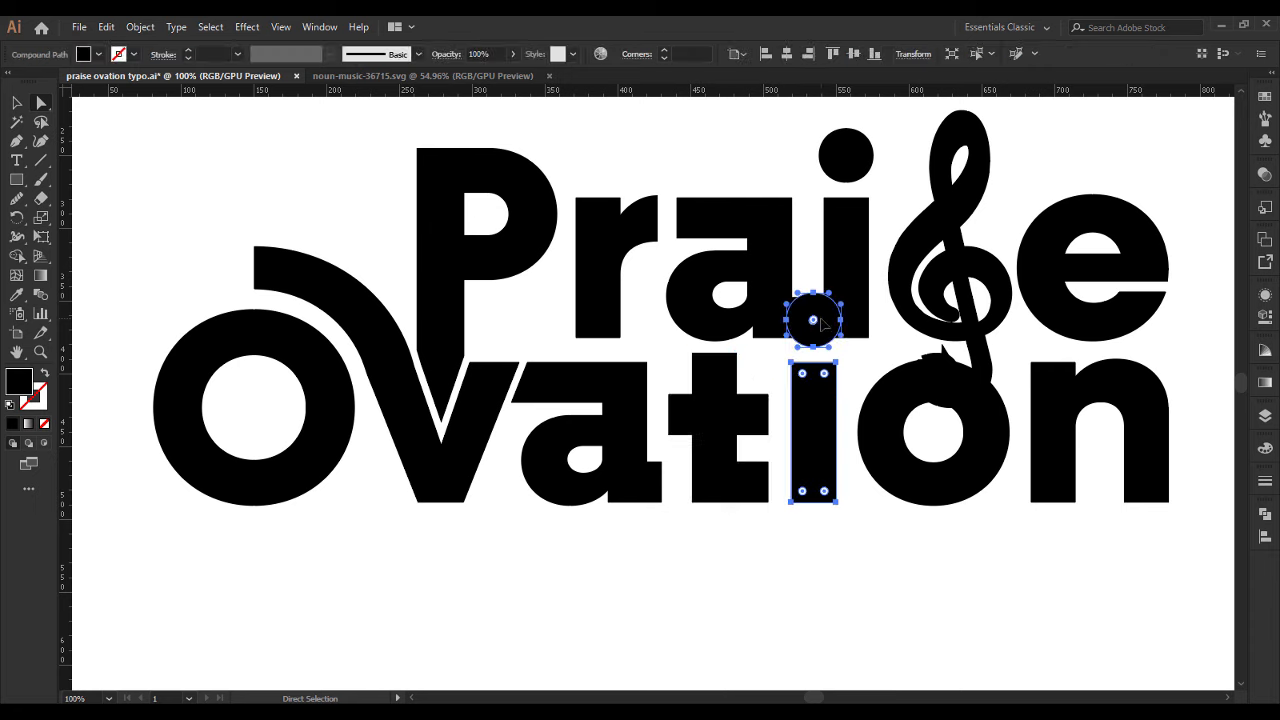
left_click(833, 366)
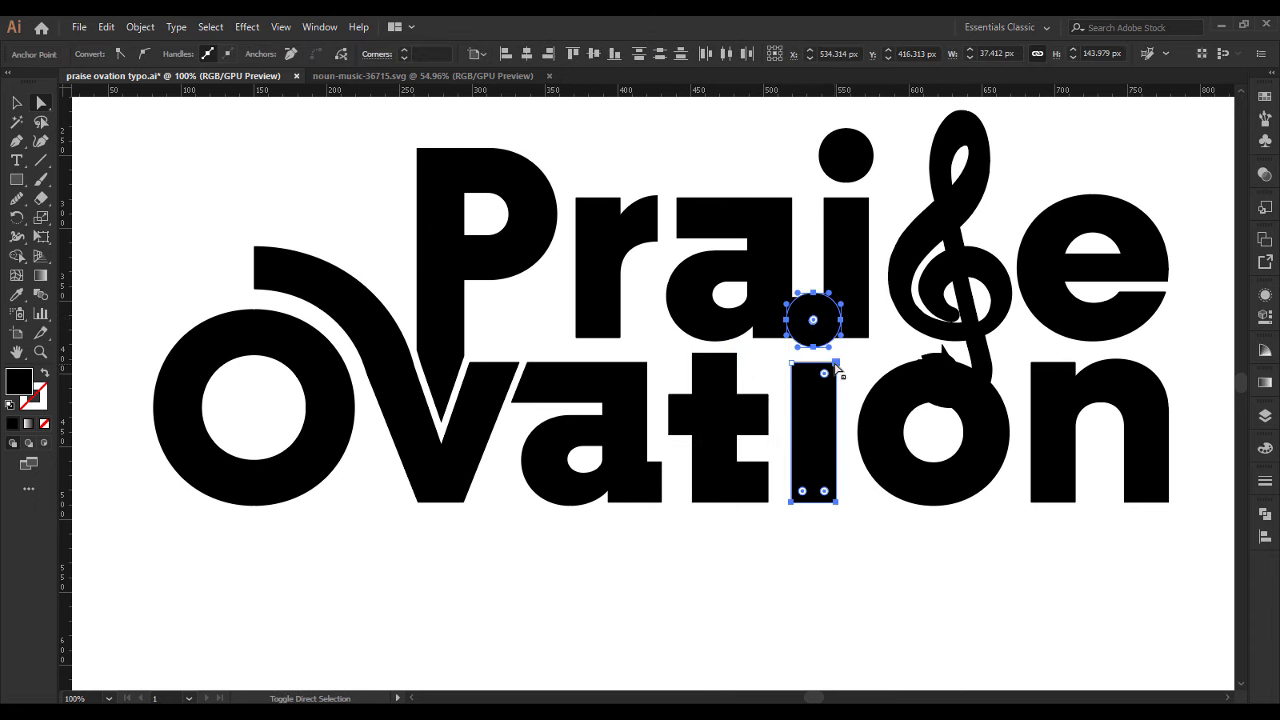
left_click(793, 364, "shift")
left_click_drag(843, 495, 792, 511)
key("shift+Down")
key("shift+Down")
key("shift+Down")
key("shift+Down")
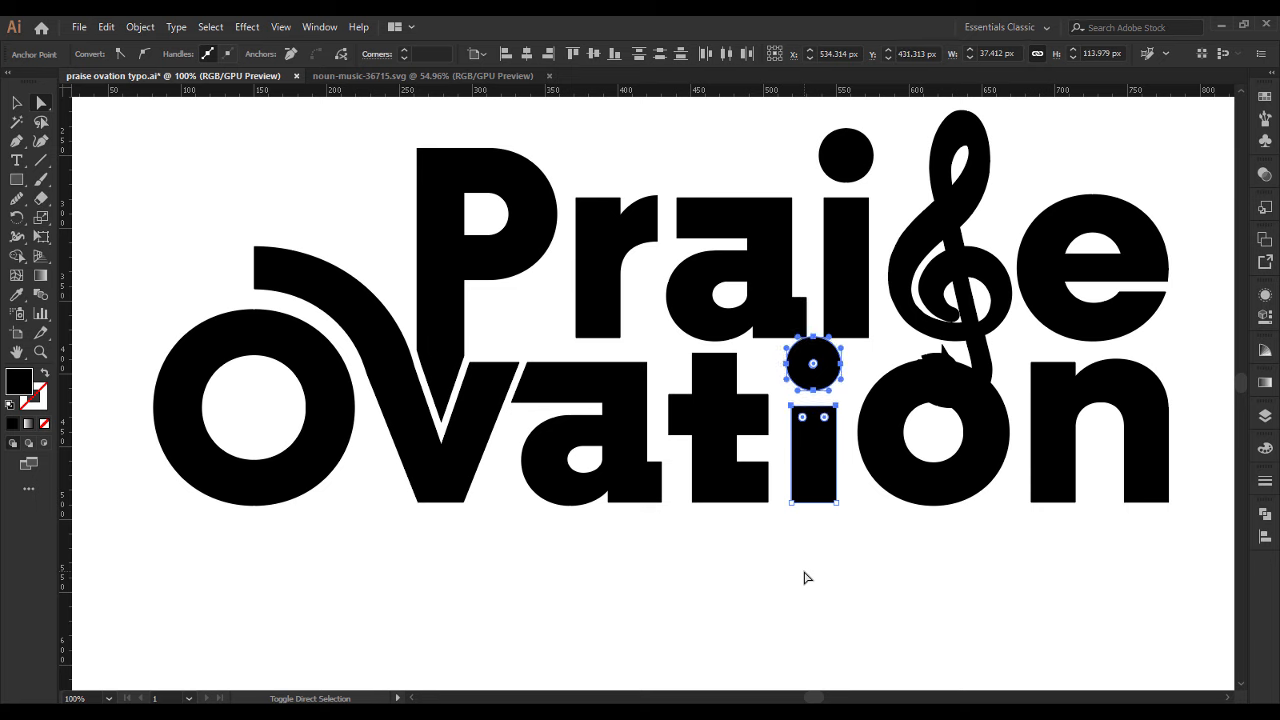
left_click(925, 566)
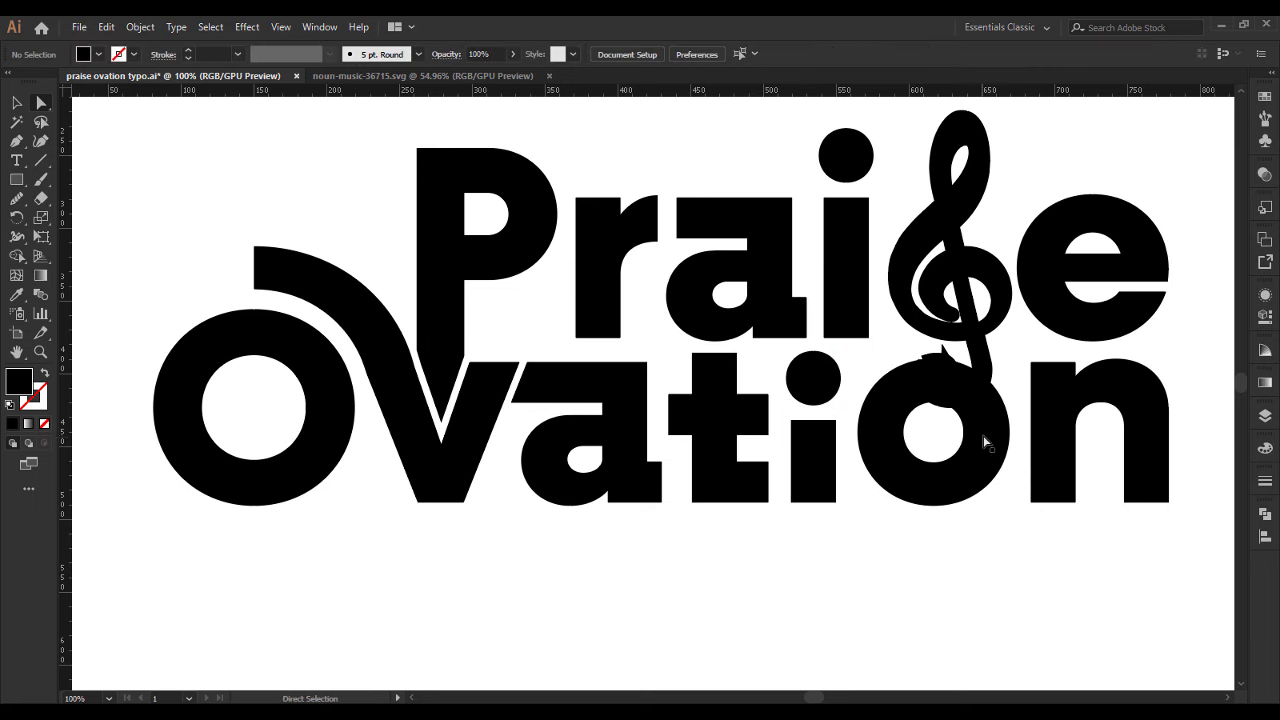
Step: Scale the second o of Ovation down to about 76 px wide on the baseline and shrink the treble clef above it slightly
left_click(985, 440)
left_click(17, 103)
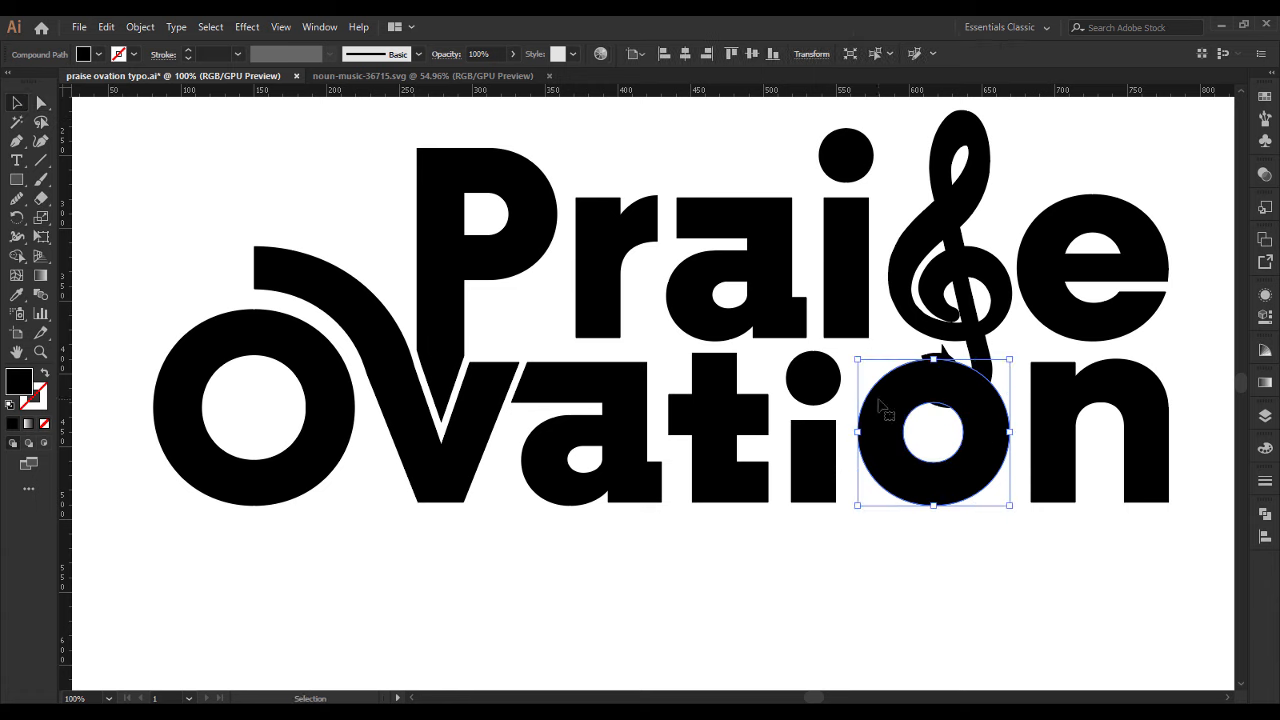
left_click_drag(999, 432, 965, 455)
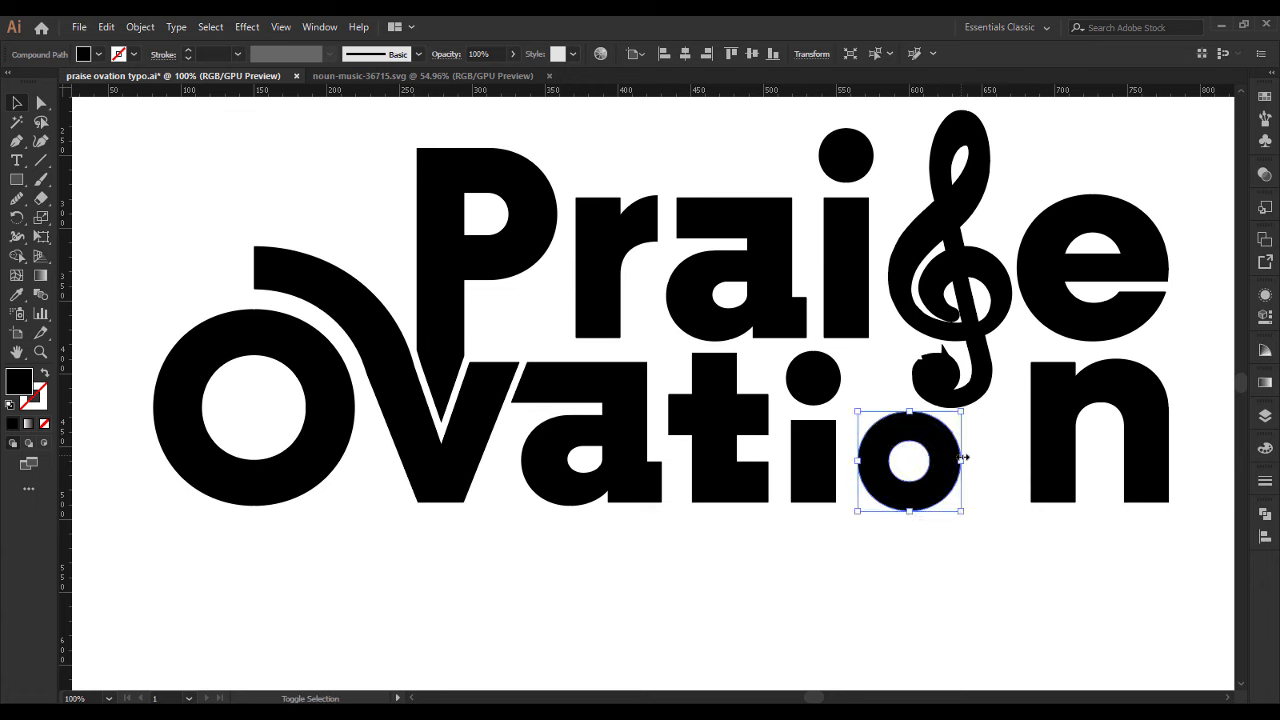
left_click(1003, 506)
left_click(953, 457)
key("a")
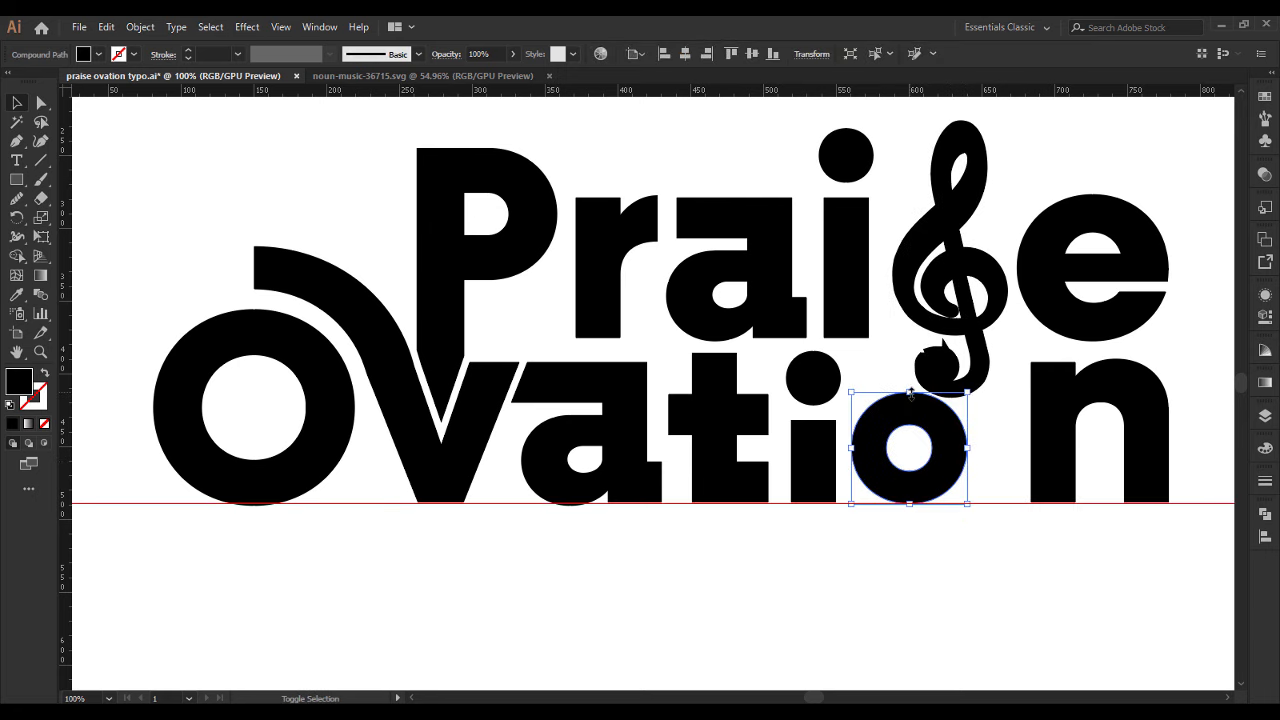
left_click(978, 556)
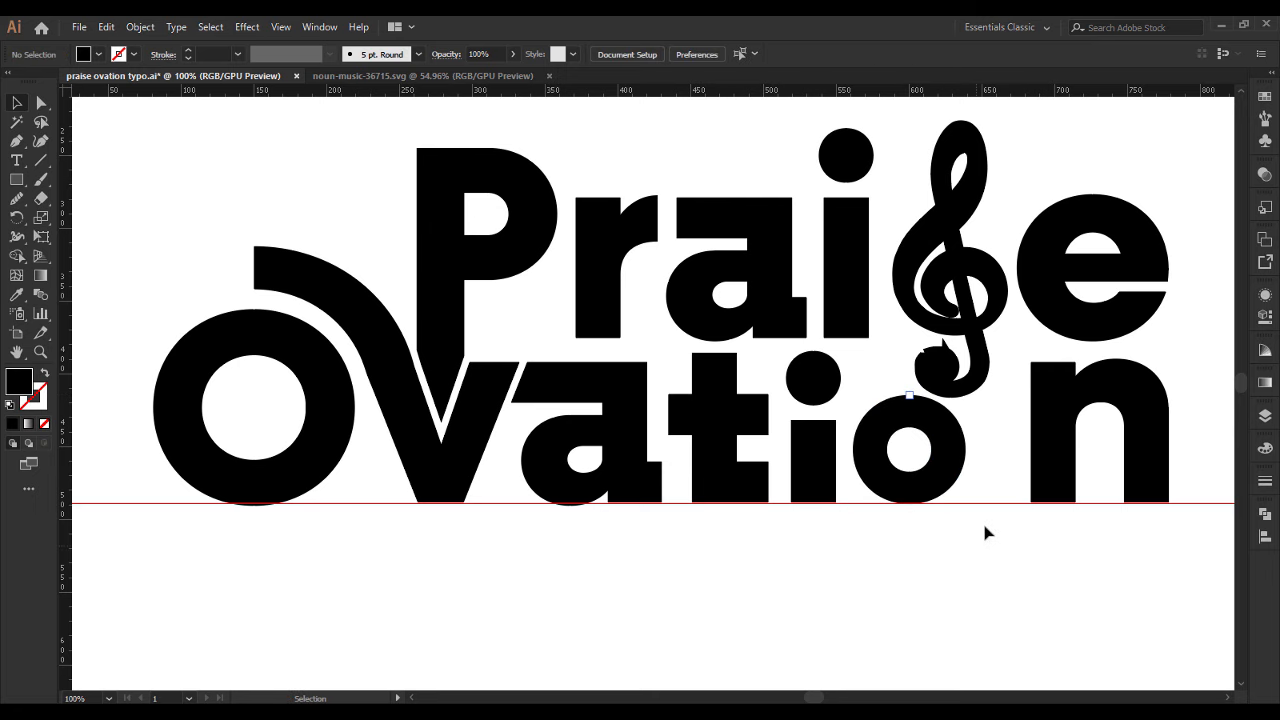
Step: Move the n of Ovation about 24 px to the left, closer to the second o
left_click(1037, 445)
double_click(1037, 445)
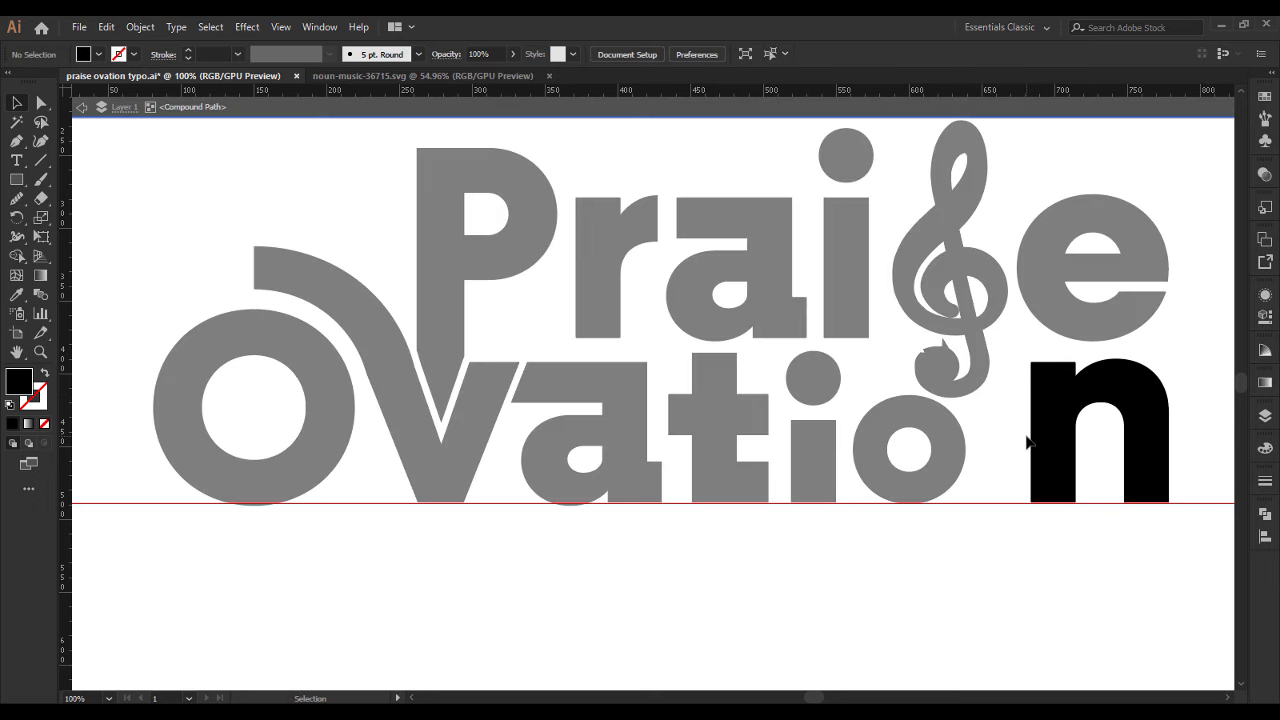
double_click(1027, 441)
left_click(1054, 437)
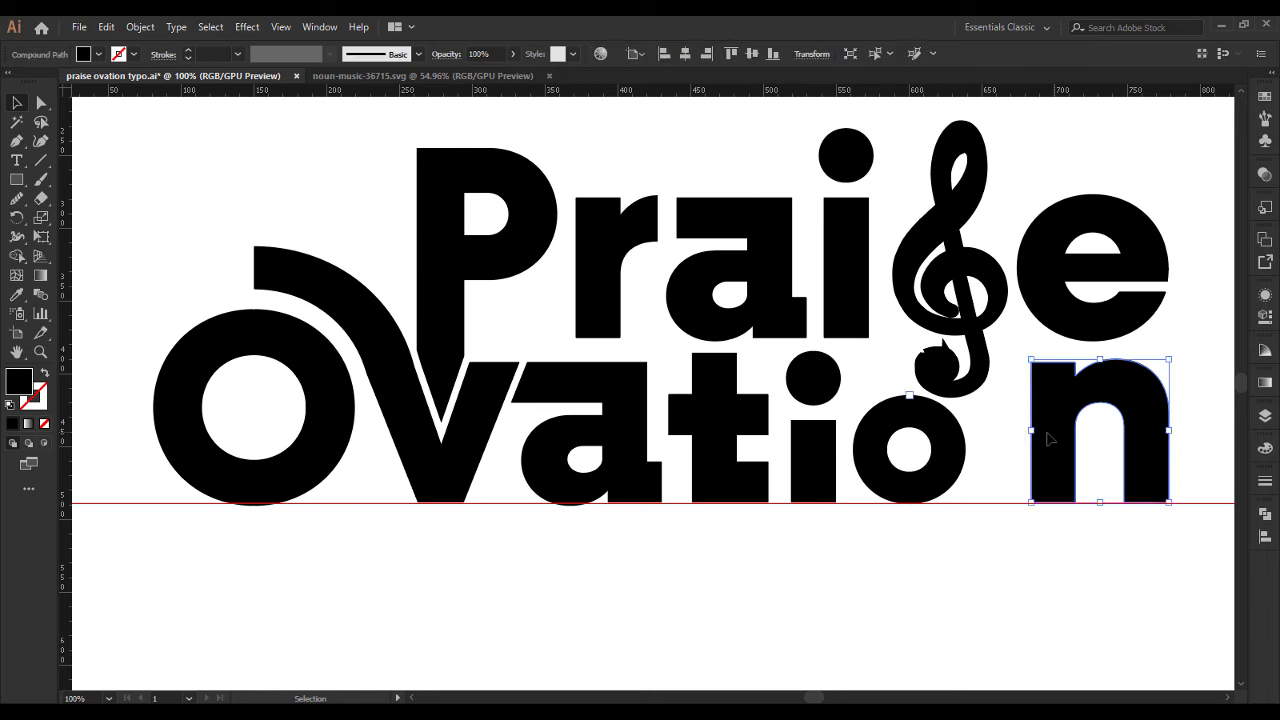
left_click_drag(1020, 429, 1019, 429)
left_click(1013, 600)
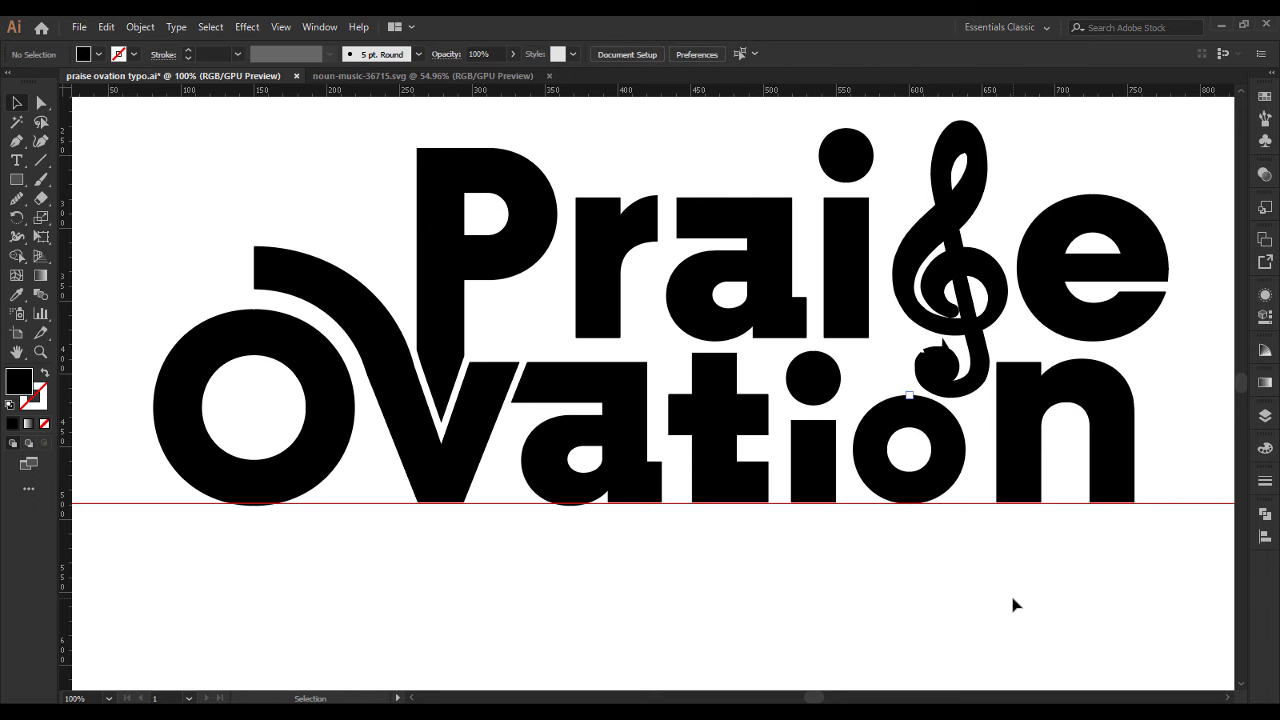
left_click(958, 456)
right_click(950, 456)
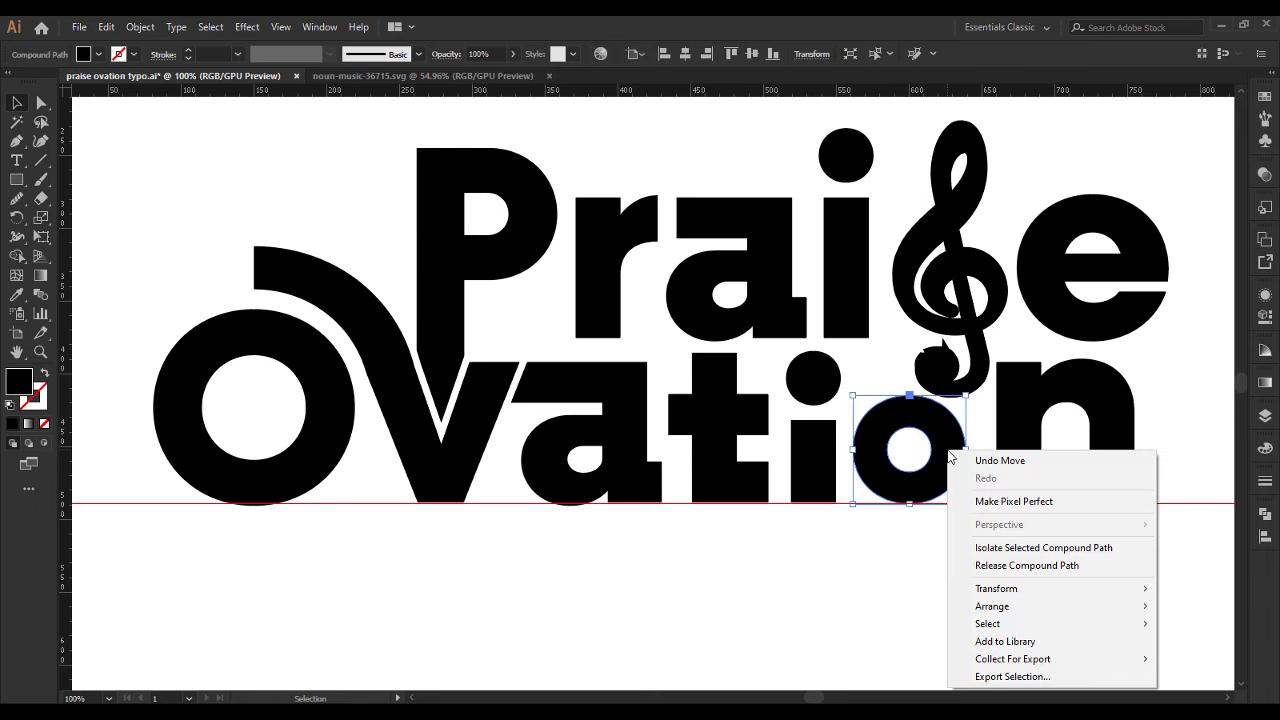
left_click(893, 628)
Step: Delete the horizontal guide along the baseline of Ovation
key("a")
key("ctrl+minus")
key("ctrl+minus")
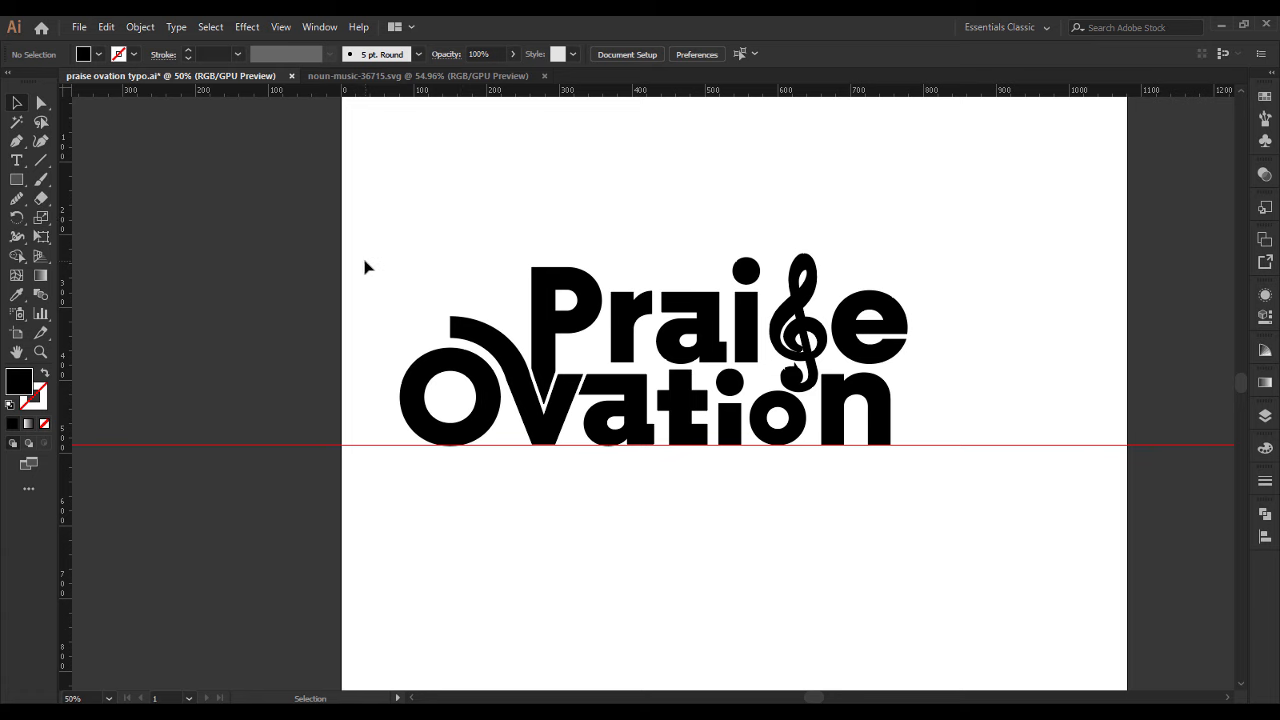
left_click_drag(713, 329, 953, 425)
left_click_drag(1003, 391, 1020, 541)
key("Delete")
Step: Fill the whole Praise Ovation lettering, including the treble clef, with red
left_click_drag(396, 270, 972, 522)
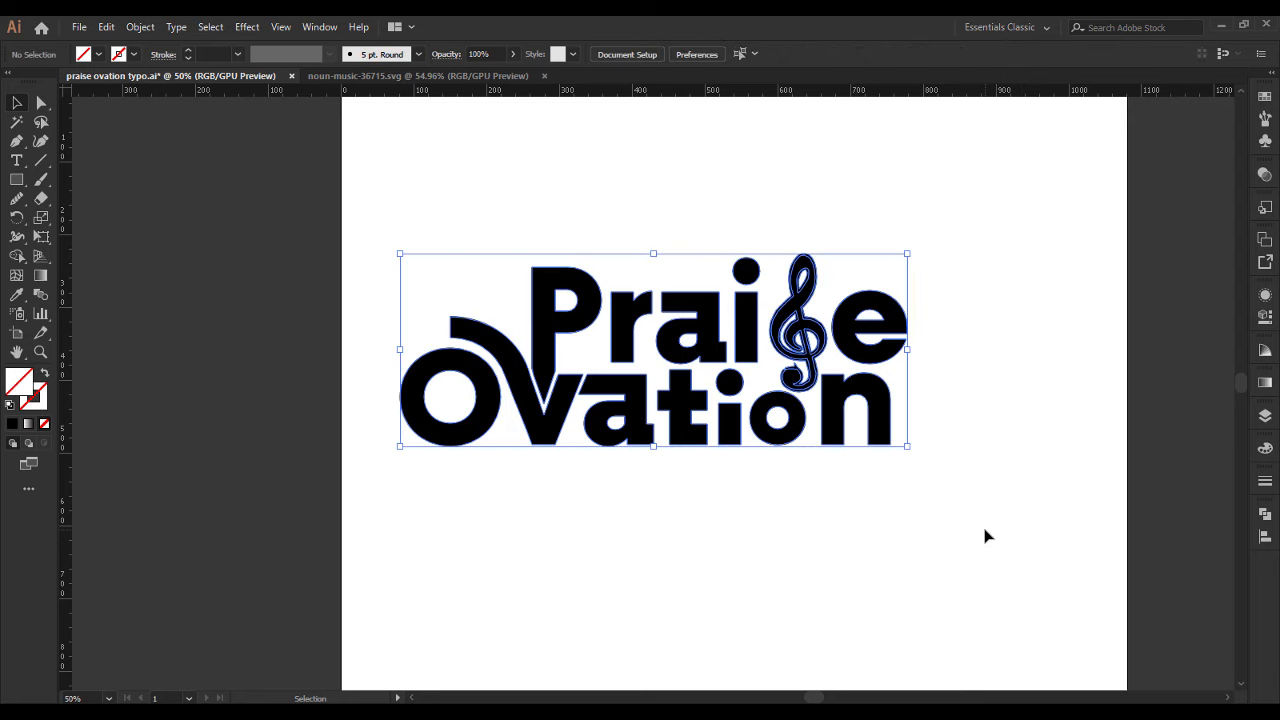
left_click(98, 54)
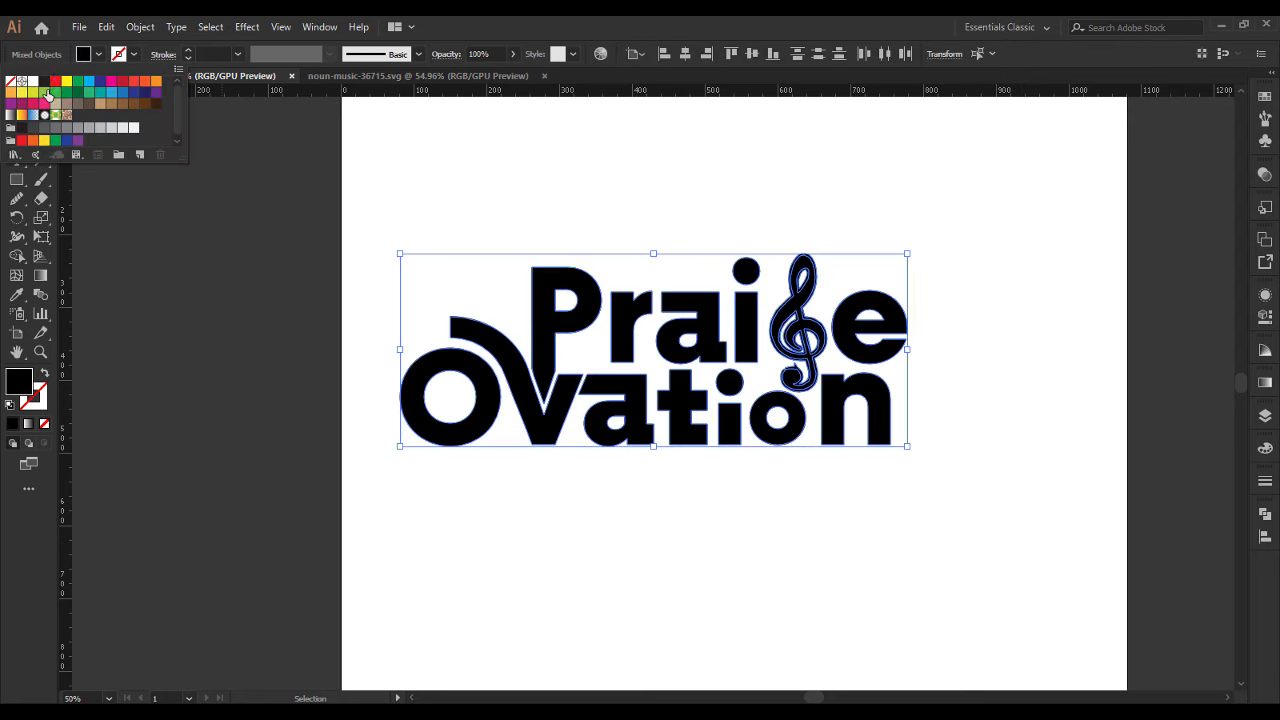
left_click(55, 81)
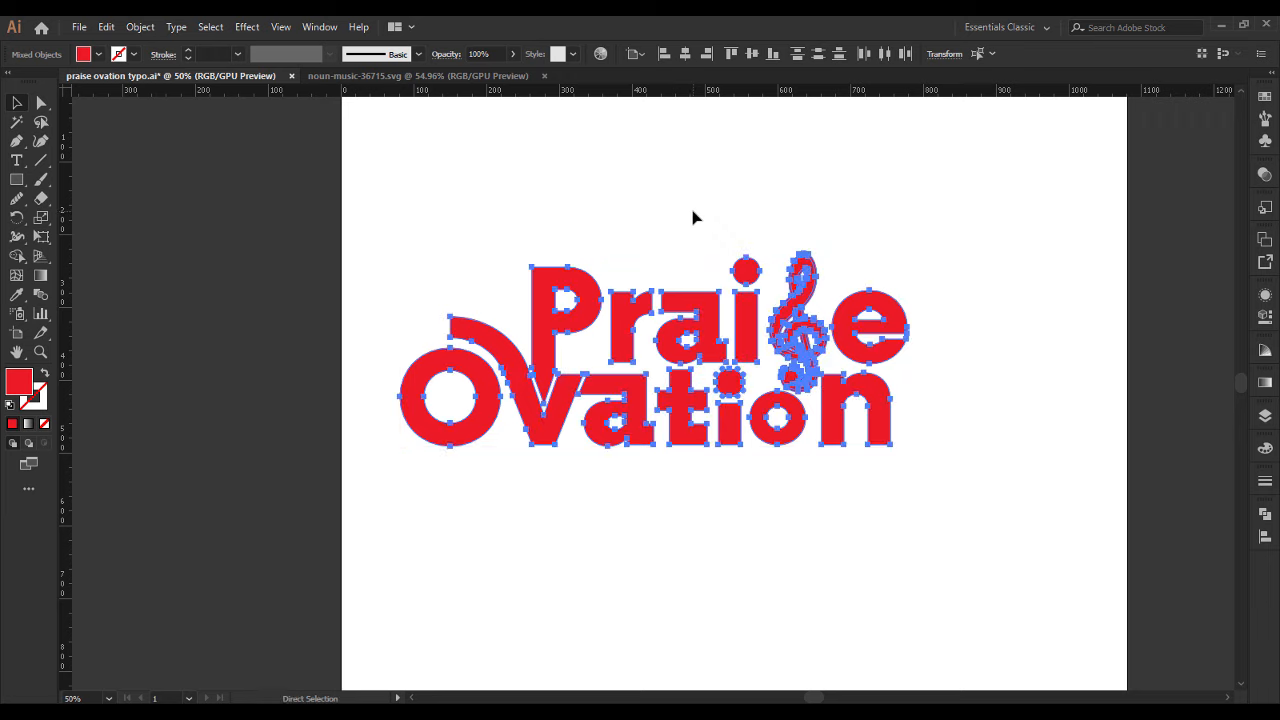
Step: Copy the red lettering into 3d.psb in Photoshop as a Smart Object that nearly fills the canvas, replacing the old text
key("Delete")
key("ctrl+z")
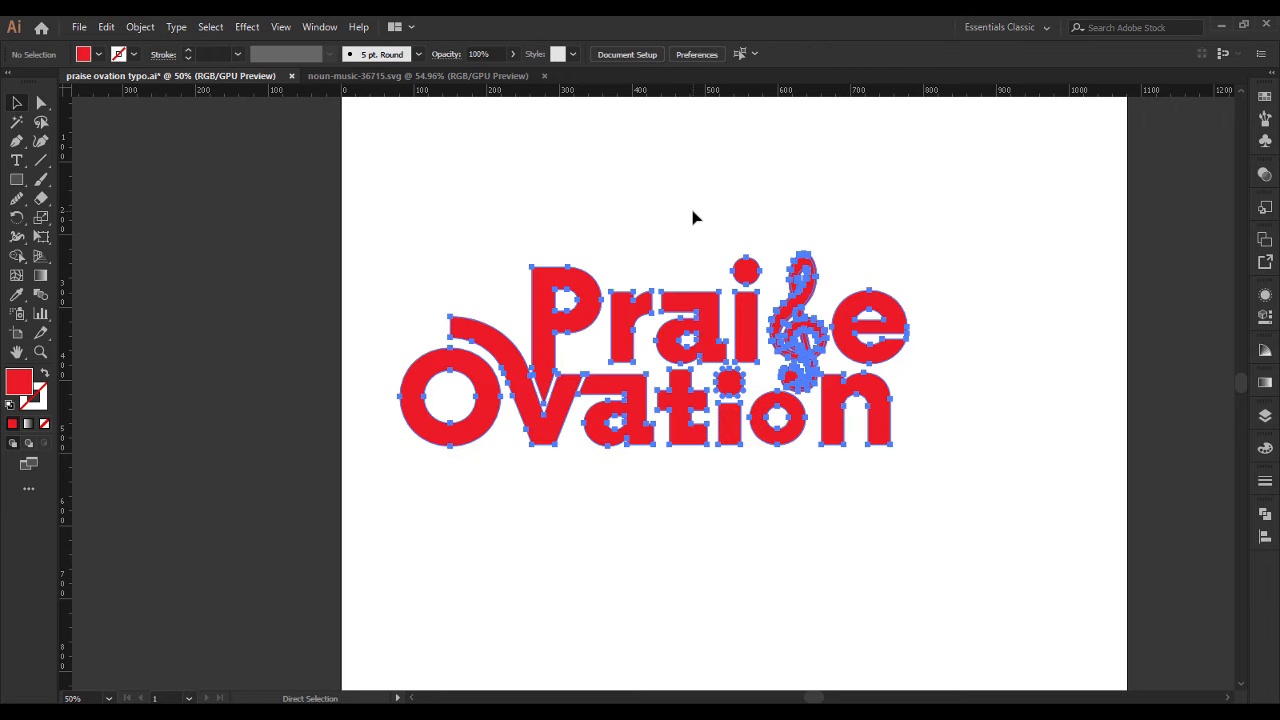
key("v")
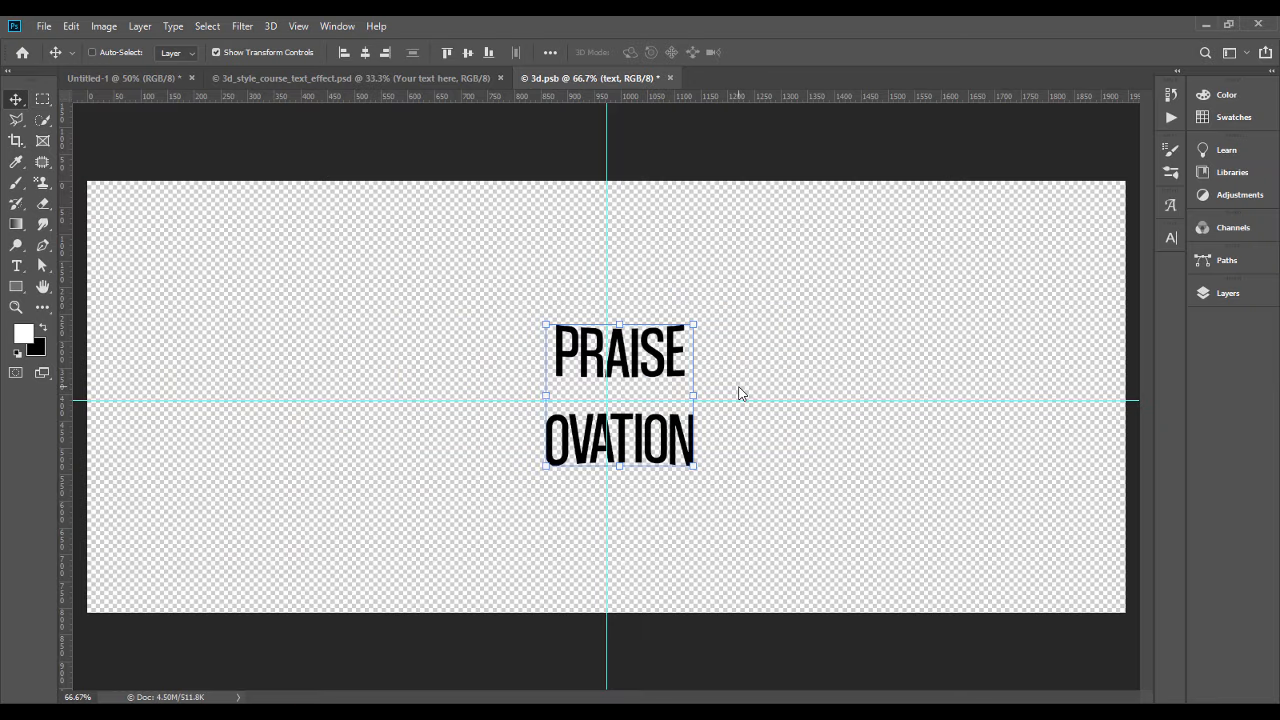
key("ctrl+v")
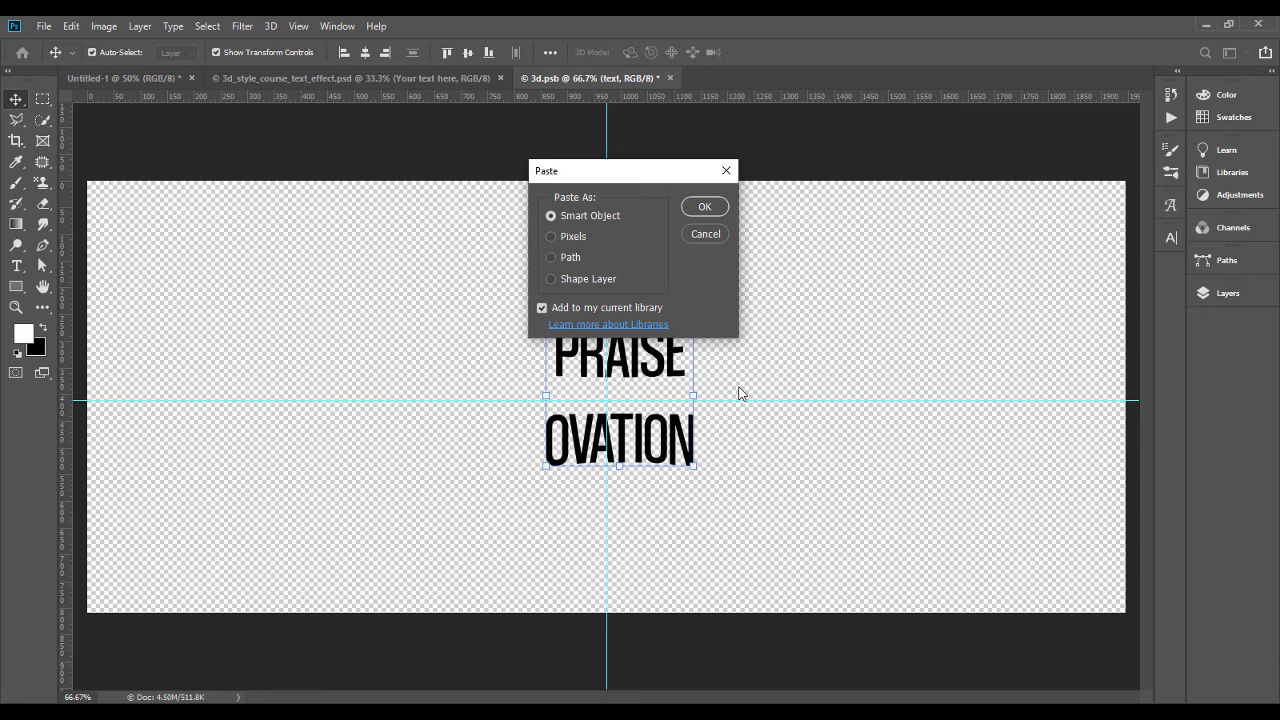
key("Return")
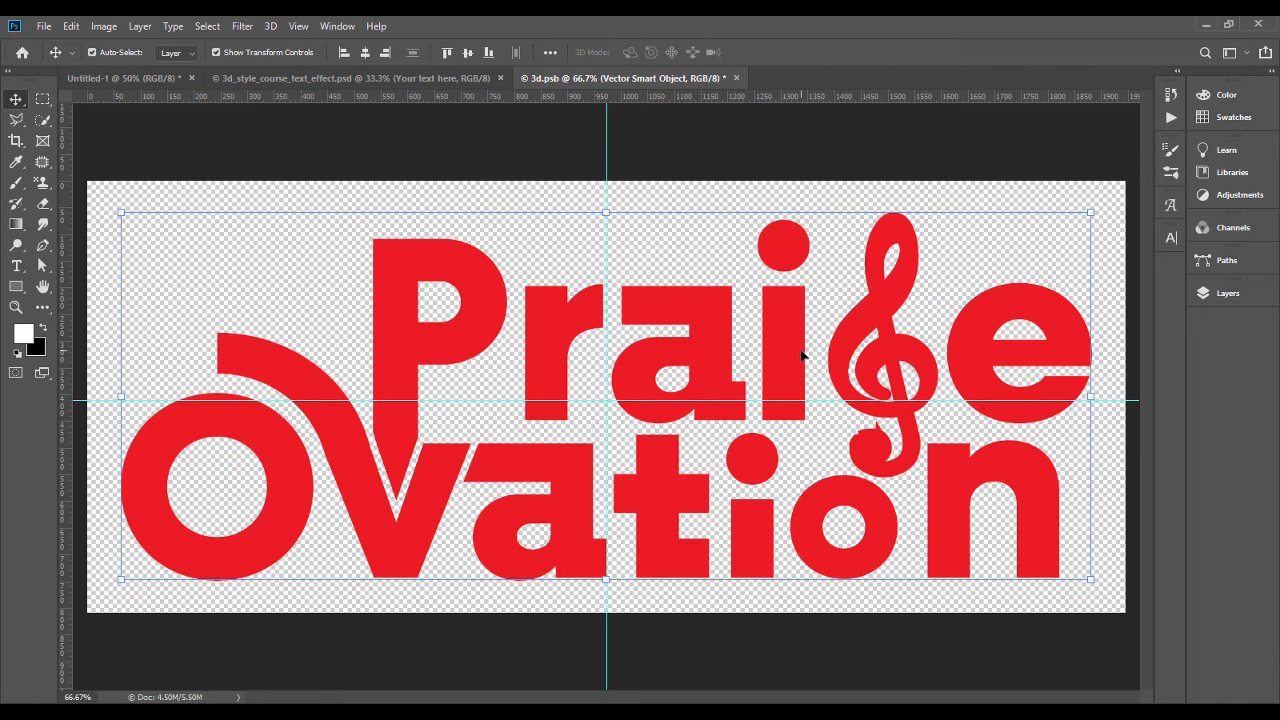
Step: Move the lettering slightly left in 3d.psb, save it, and return to 3d_style_course_text_effect.psd
left_click_drag(801, 355, 791, 355)
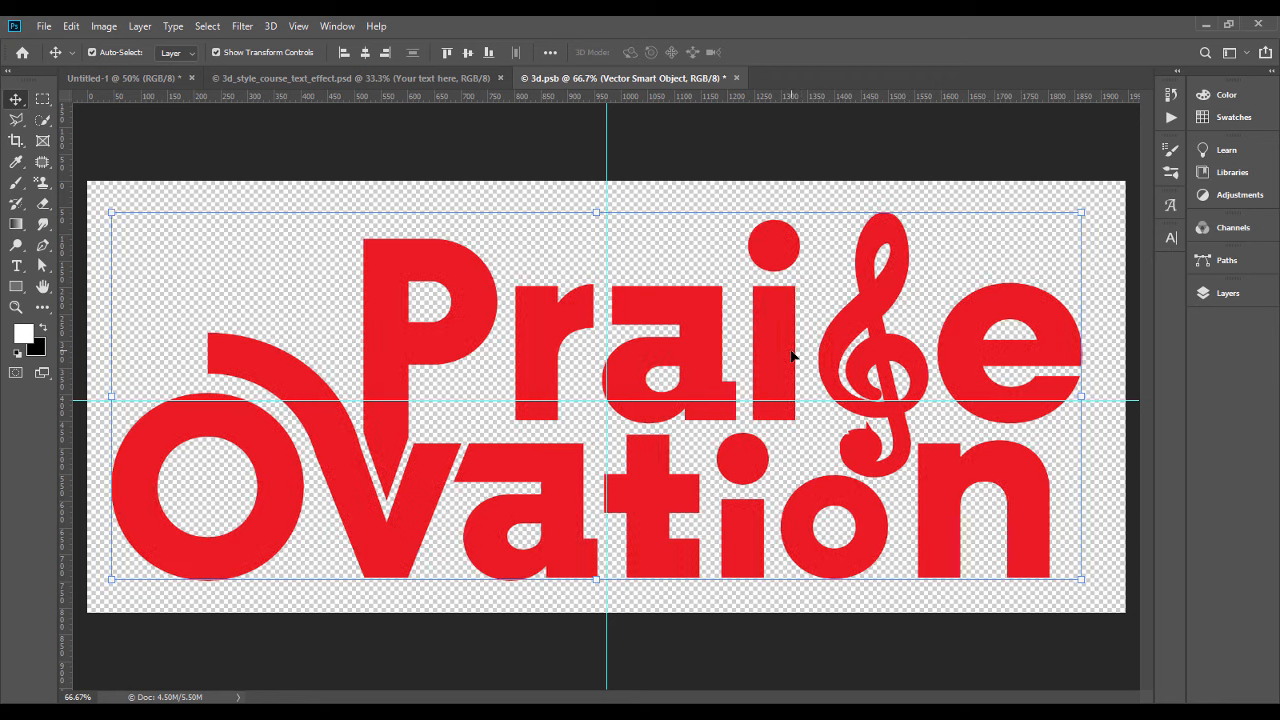
key("ctrl+s")
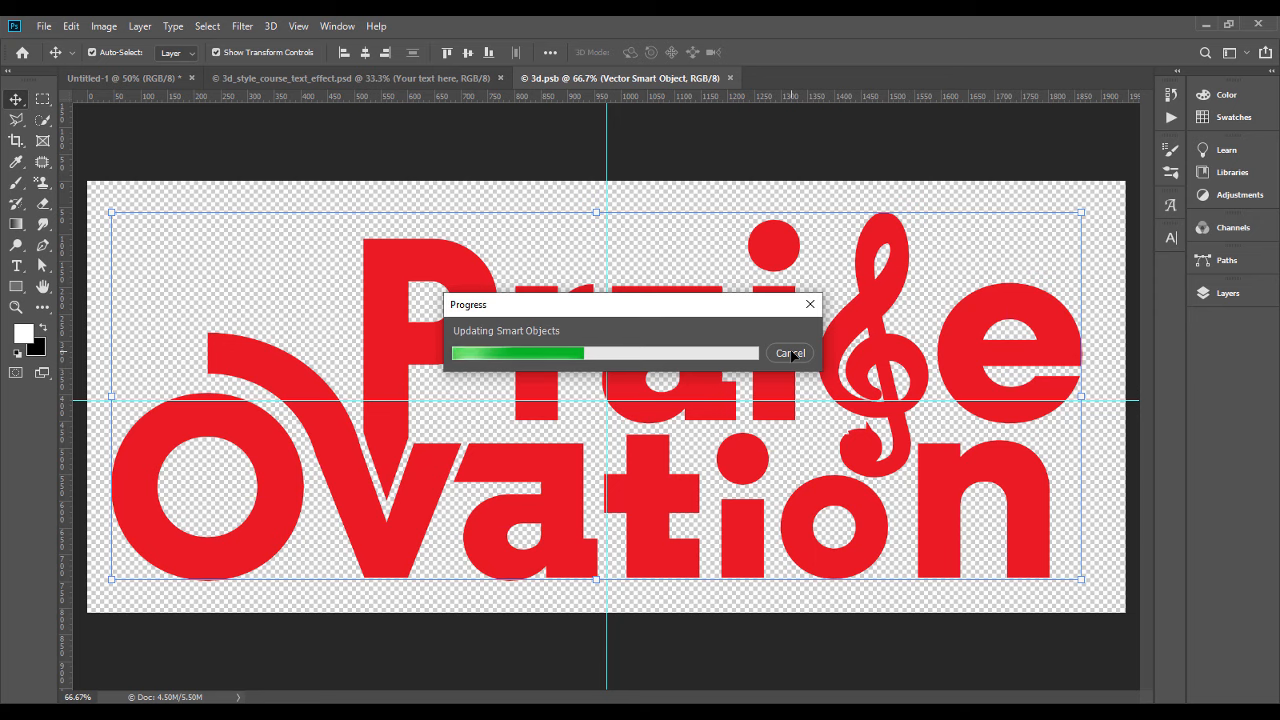
left_click(404, 80)
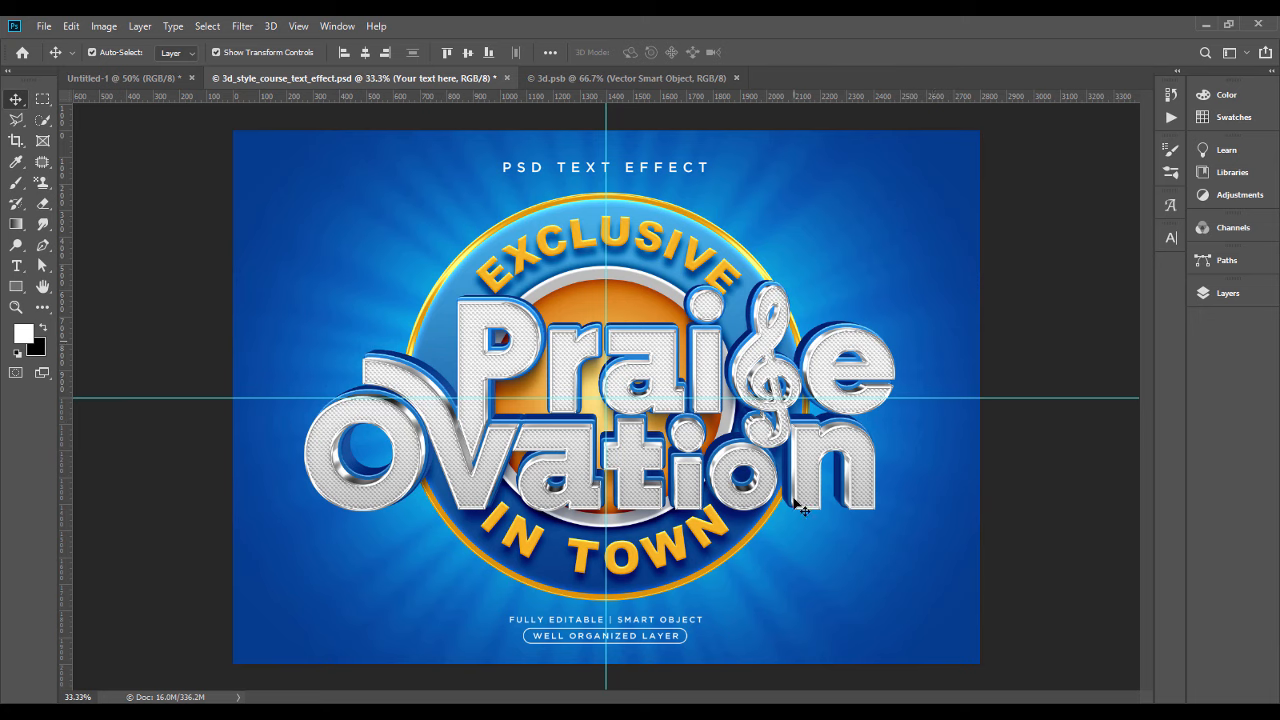
Step: Delete the blue background, the small caption texts and the curved EXCLUSIVE text from the Text effect group
left_click(1226, 293)
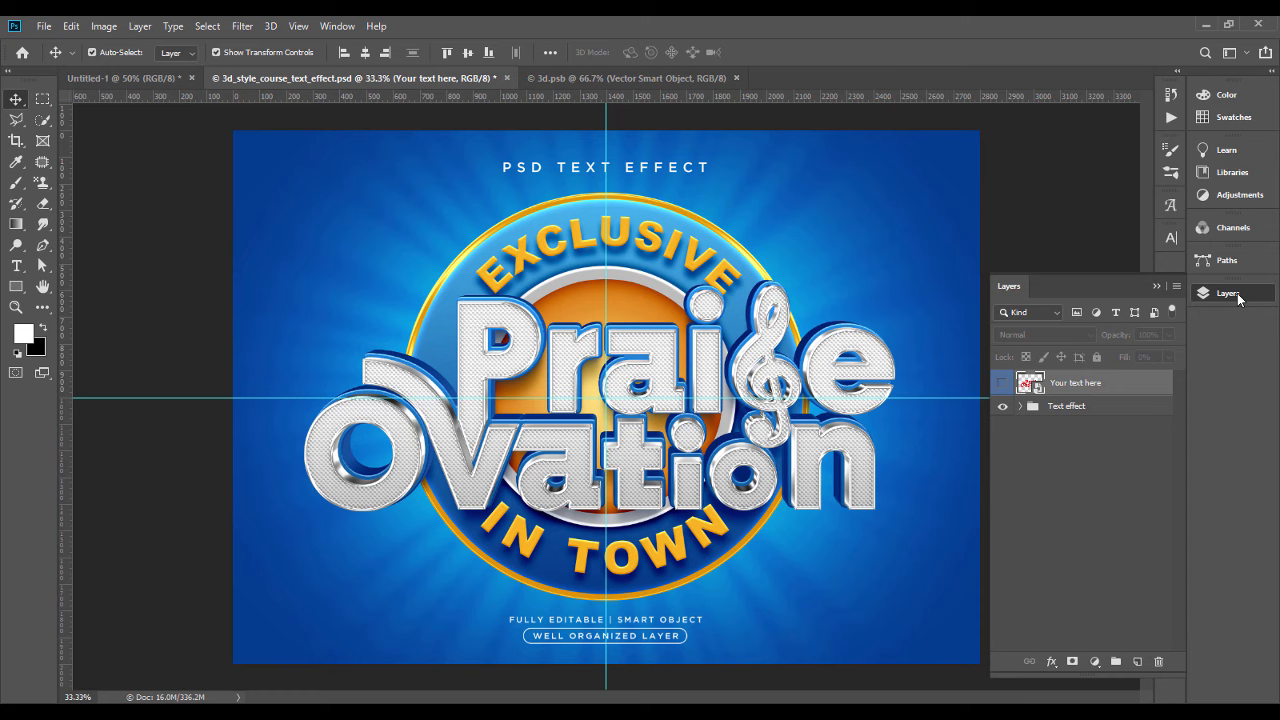
left_click(1021, 407)
left_click(1082, 466)
key("Delete")
left_click(1070, 446)
key("Delete")
left_click(1033, 426)
left_click(1084, 486)
left_click(728, 272)
key("Delete")
Step: Replace the curved IN TOWN text with "2024 edition" and set its font to Fractul ExtraBold
left_click(1120, 515)
left_click(1120, 515)
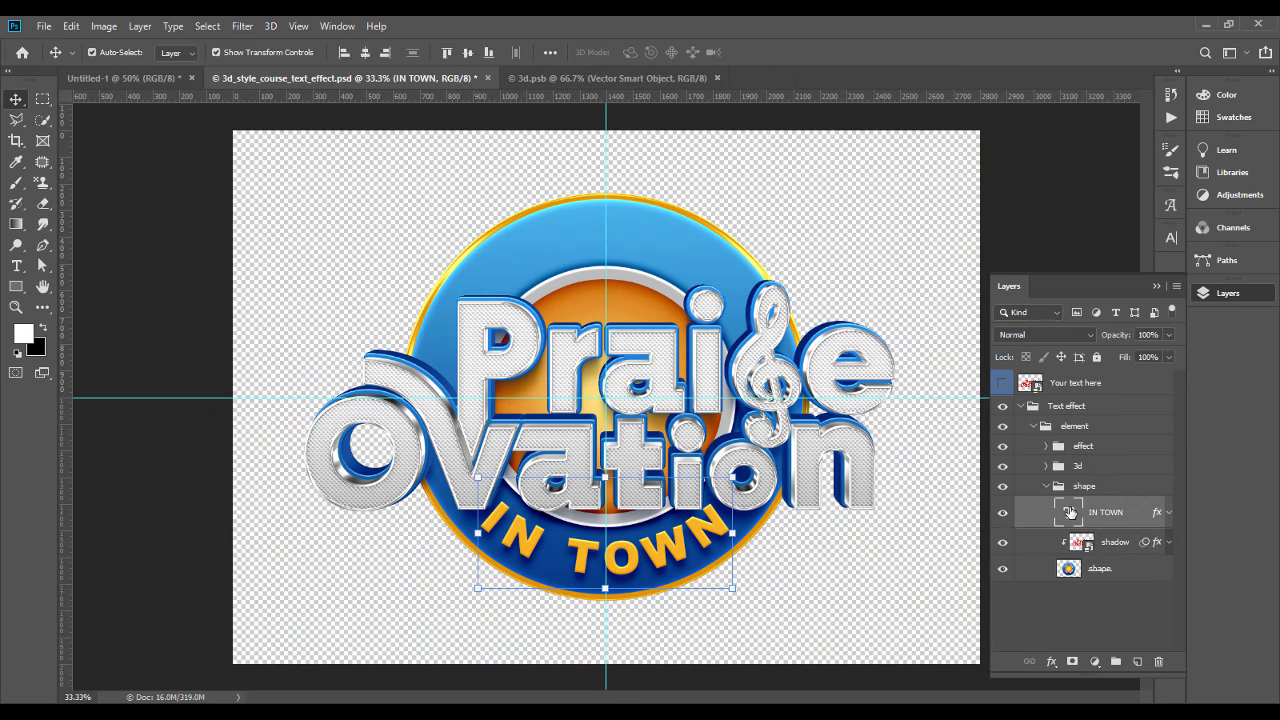
double_click(1069, 513)
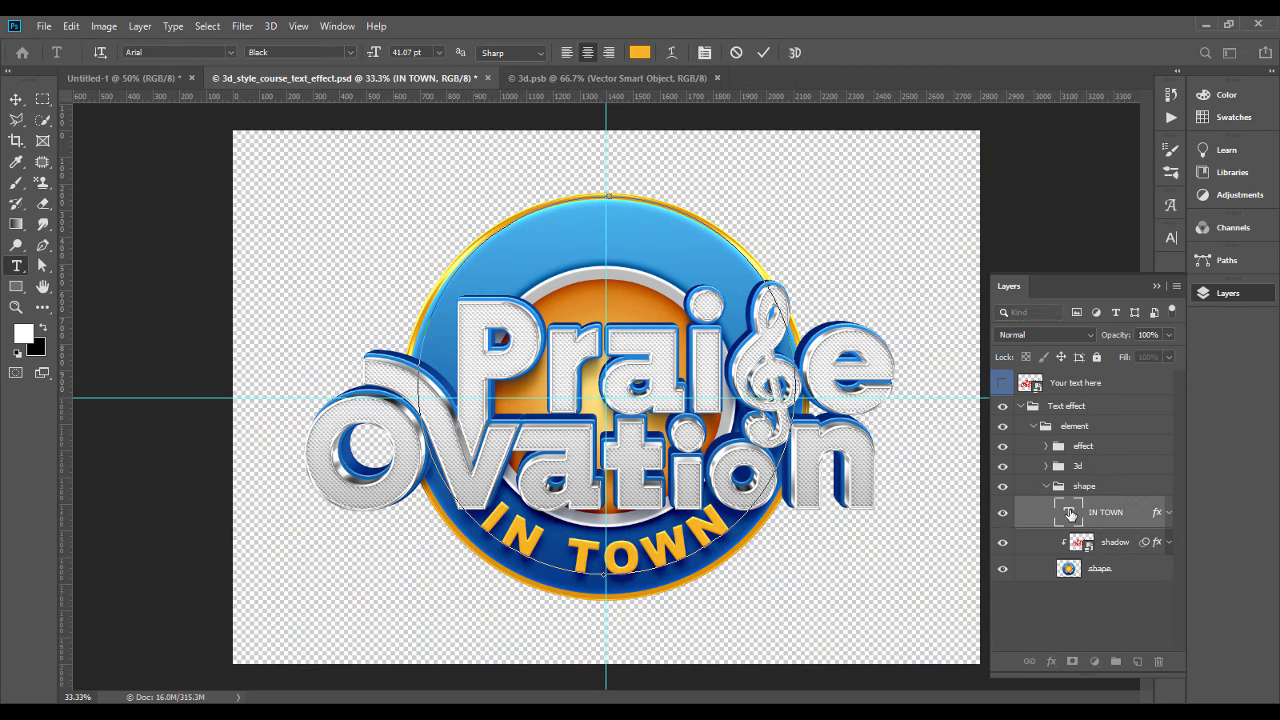
left_click(181, 54)
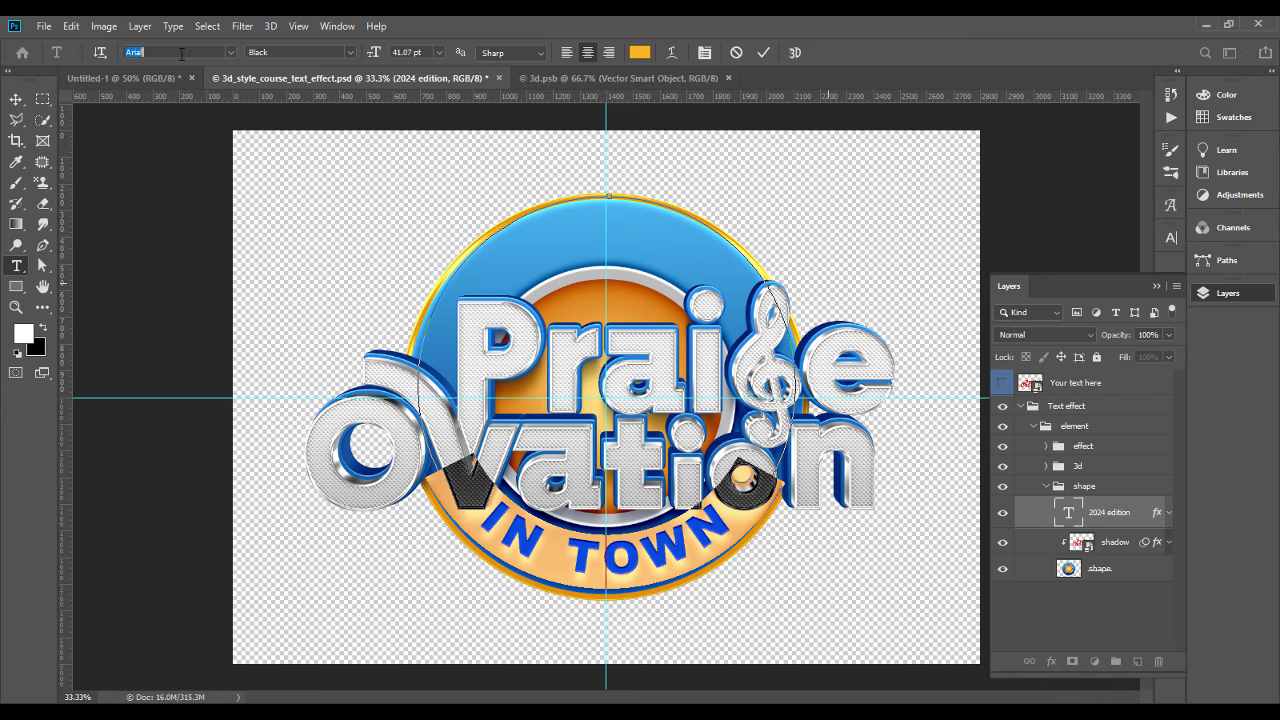
type("Fractul")
left_click(200, 283)
Step: Format the 2024 edition text in All Caps at 35 pt and commit the edit
left_click(1171, 237)
left_click(1042, 348)
left_click(1142, 295)
left_click(1124, 389)
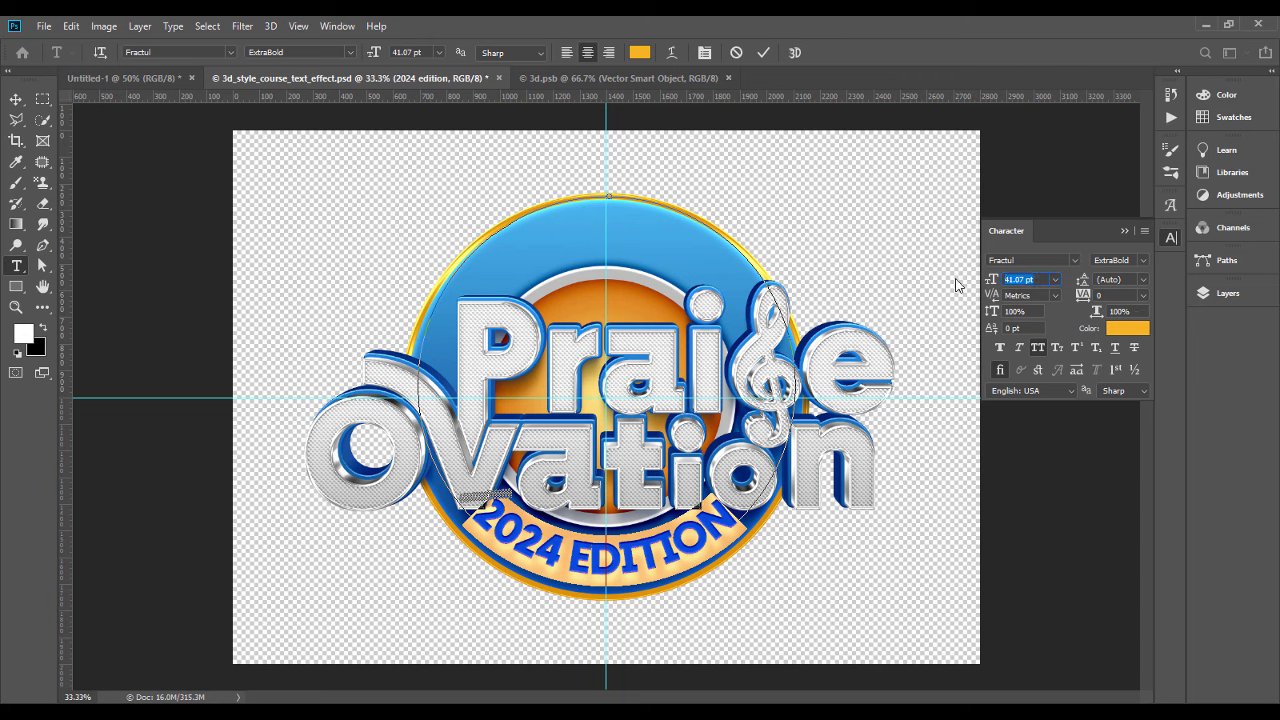
type("35")
key("Return")
left_click(16, 99)
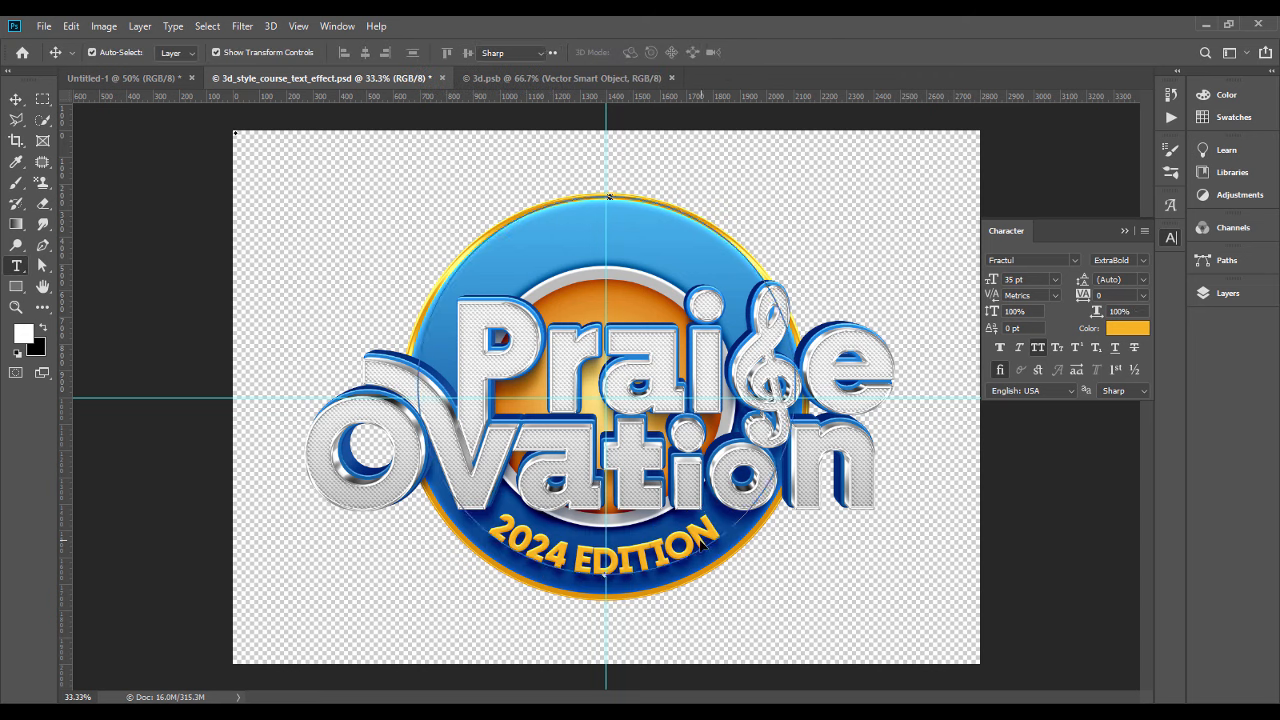
Step: Merge the element group into one layer and convert it to a Smart Object
left_click(1236, 296)
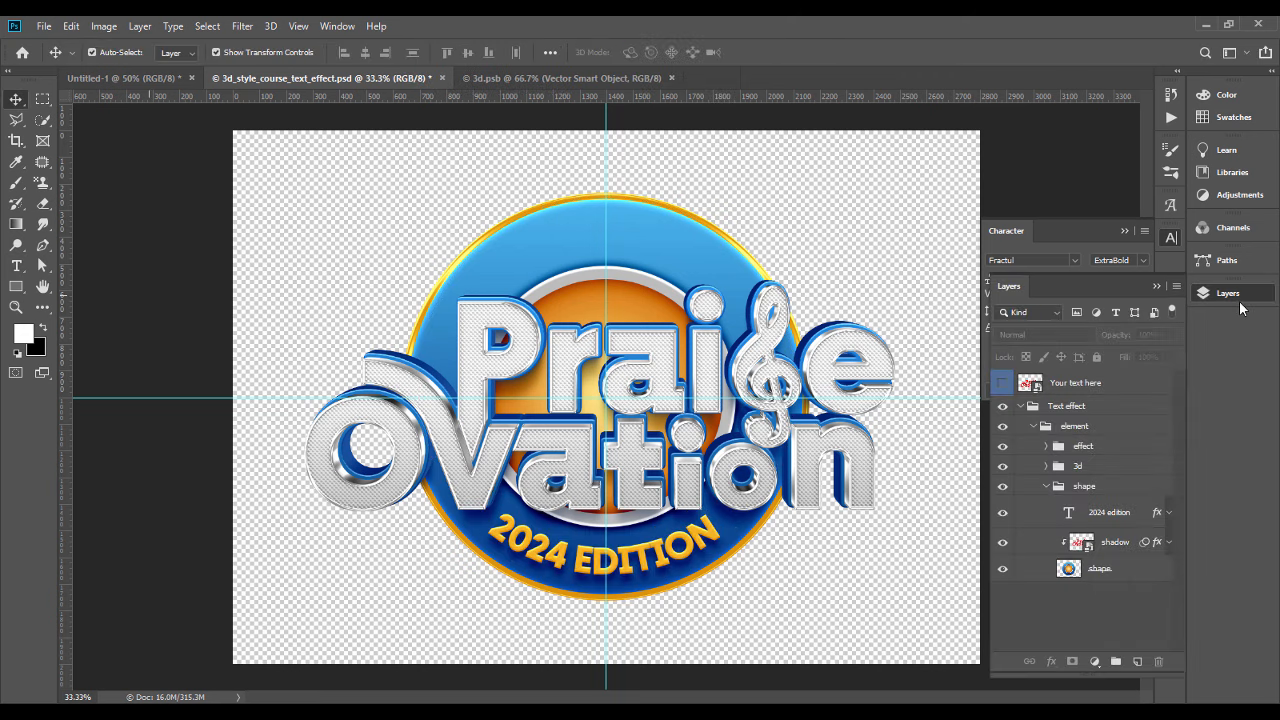
left_click(1033, 428)
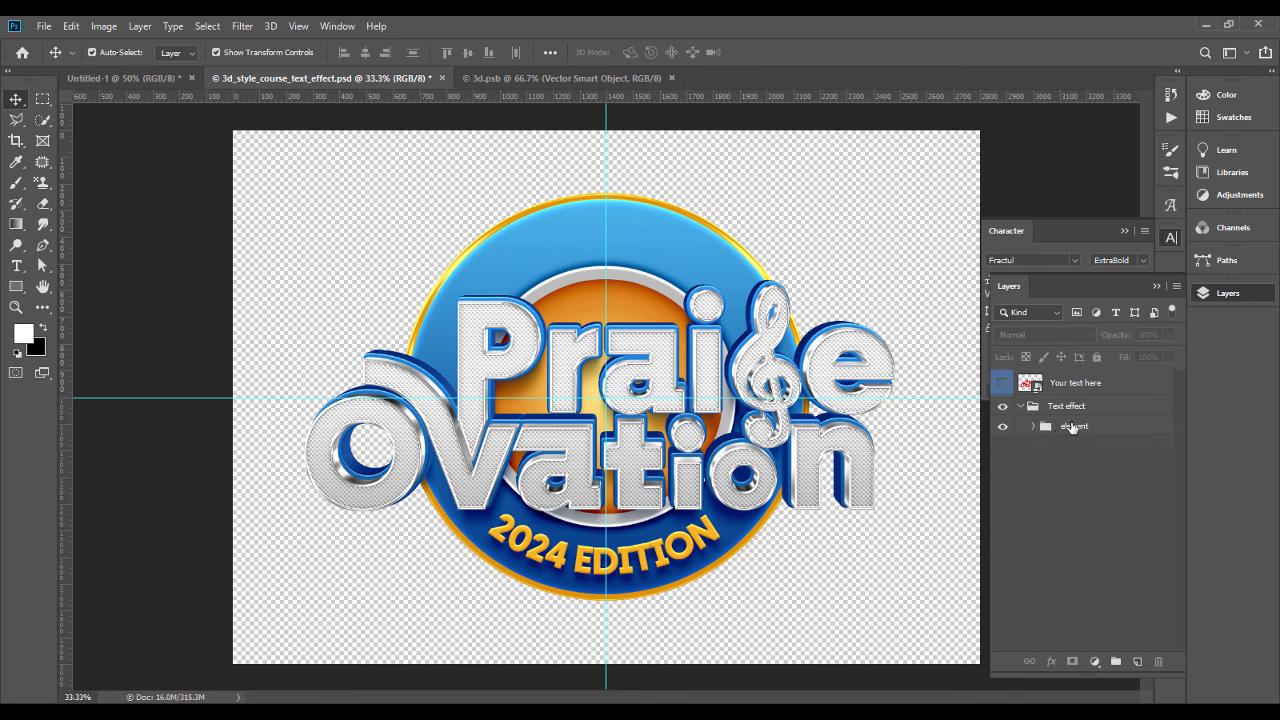
left_click(1096, 430)
right_click(1096, 430)
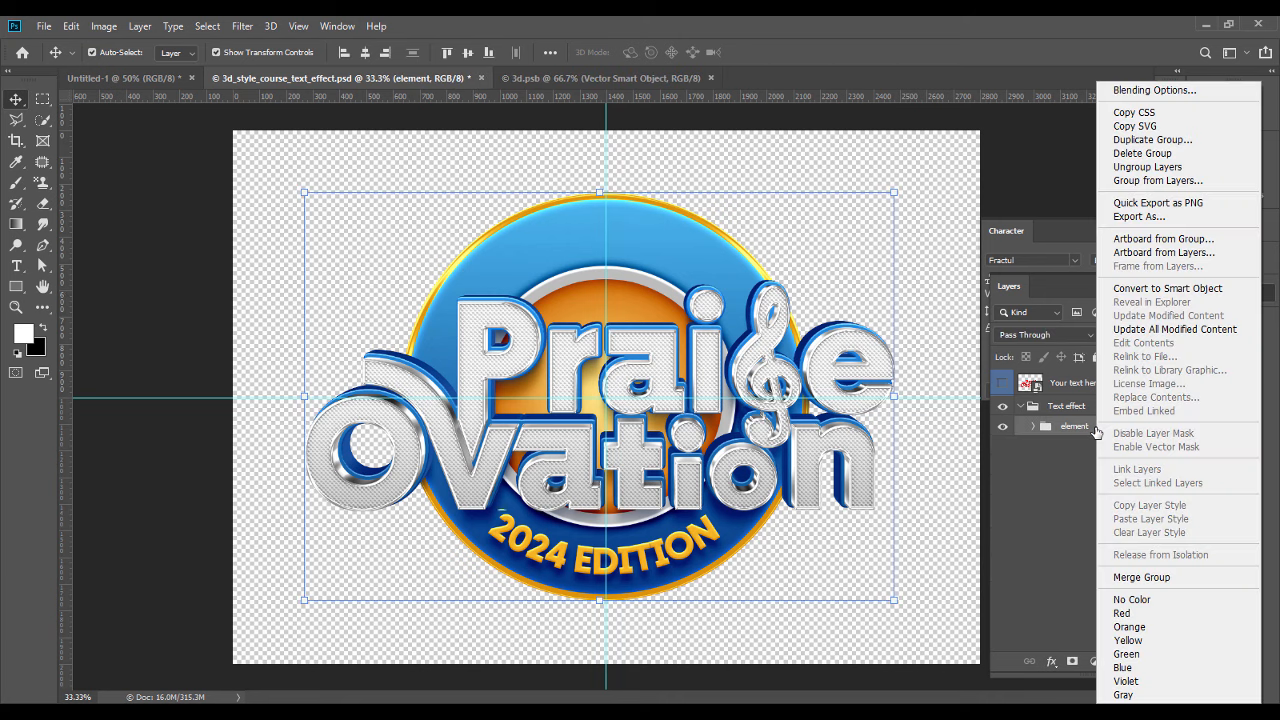
left_click(1150, 578)
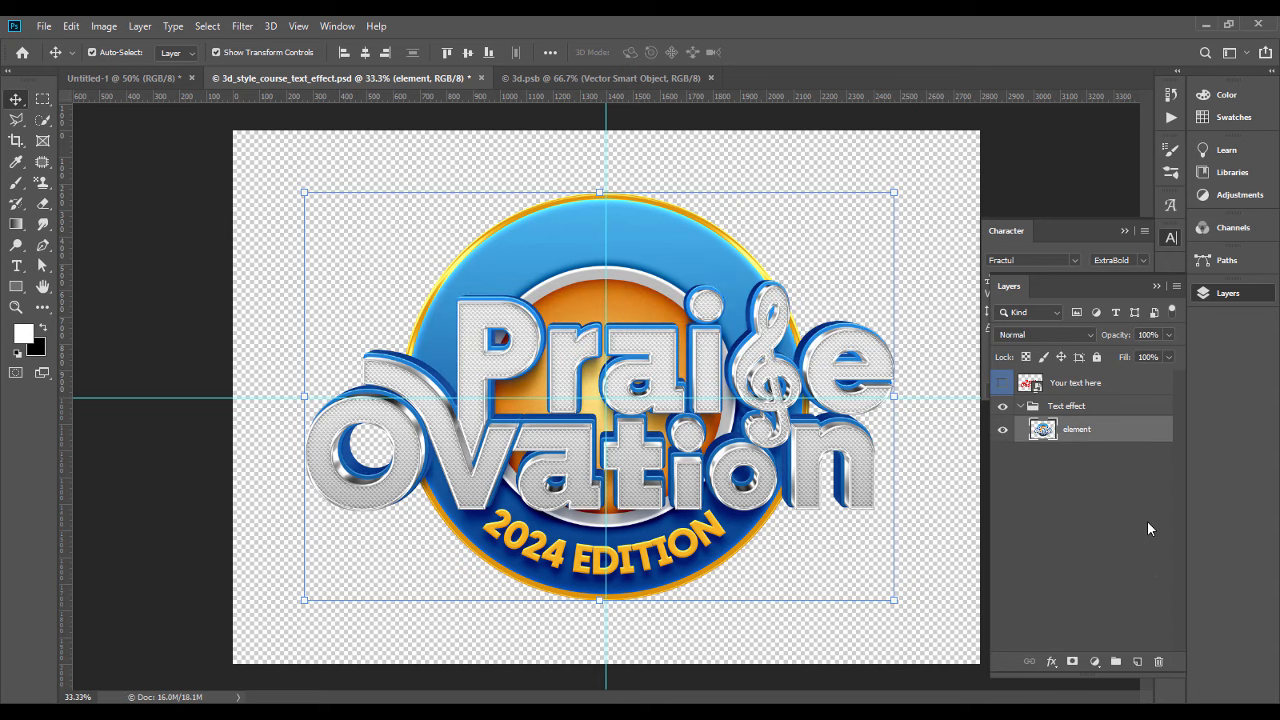
right_click(1117, 433)
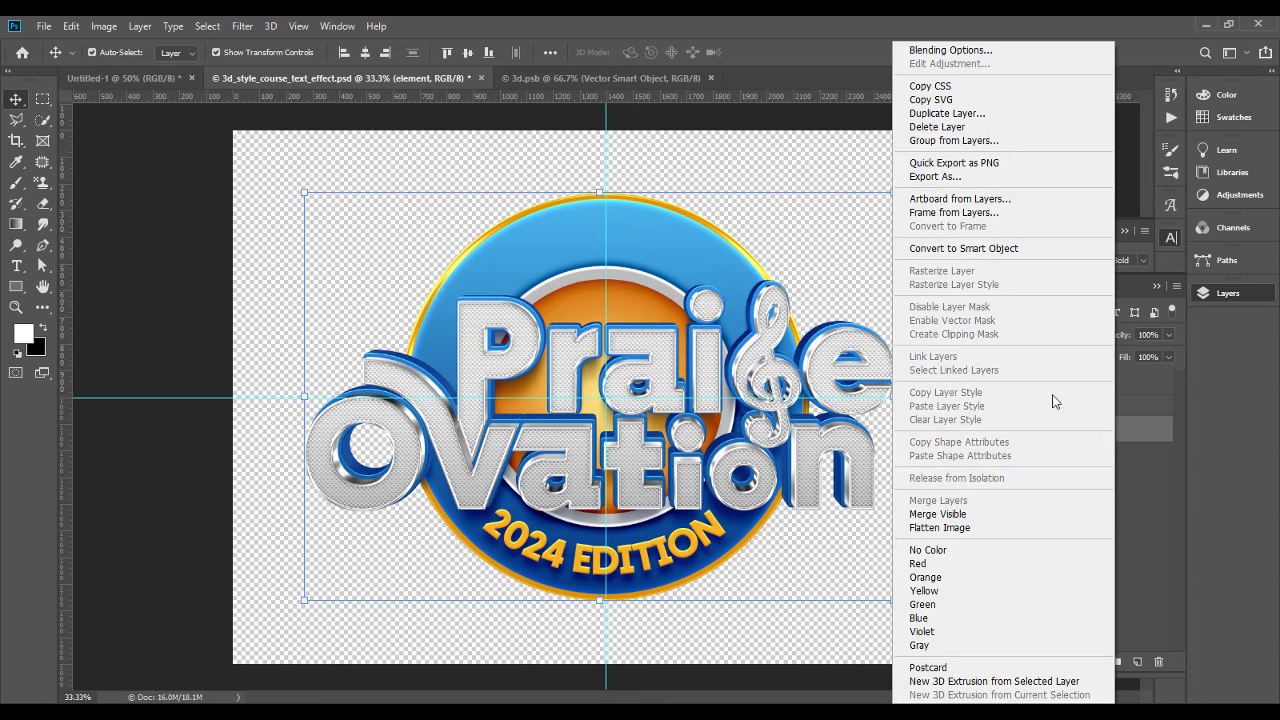
left_click(988, 252)
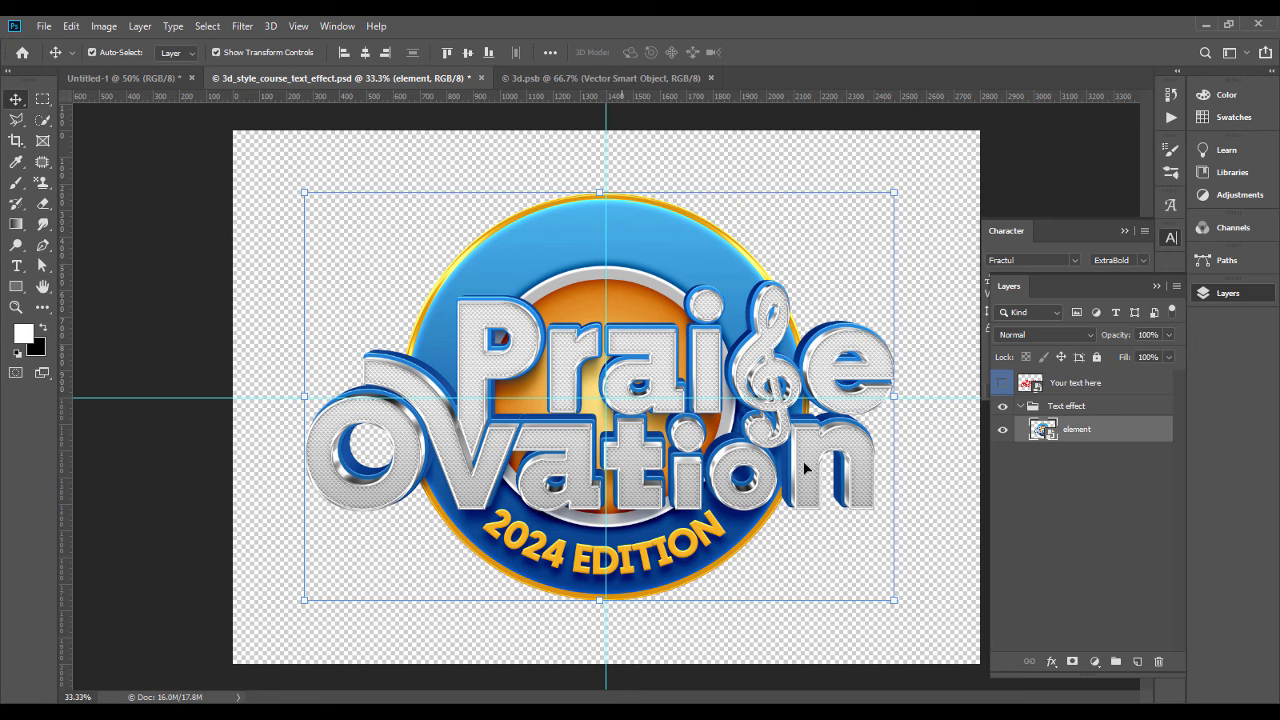
Step: Copy the element Smart Object into the Untitled-1 poster and scale it down to fit over the round wooden sign
left_click_drag(1079, 432, 607, 298)
left_click_drag(607, 578, 575, 341)
left_click_drag(601, 272, 598, 266)
key("Down")
key("Down")
left_click_drag(603, 334, 603, 330)
key("Return")
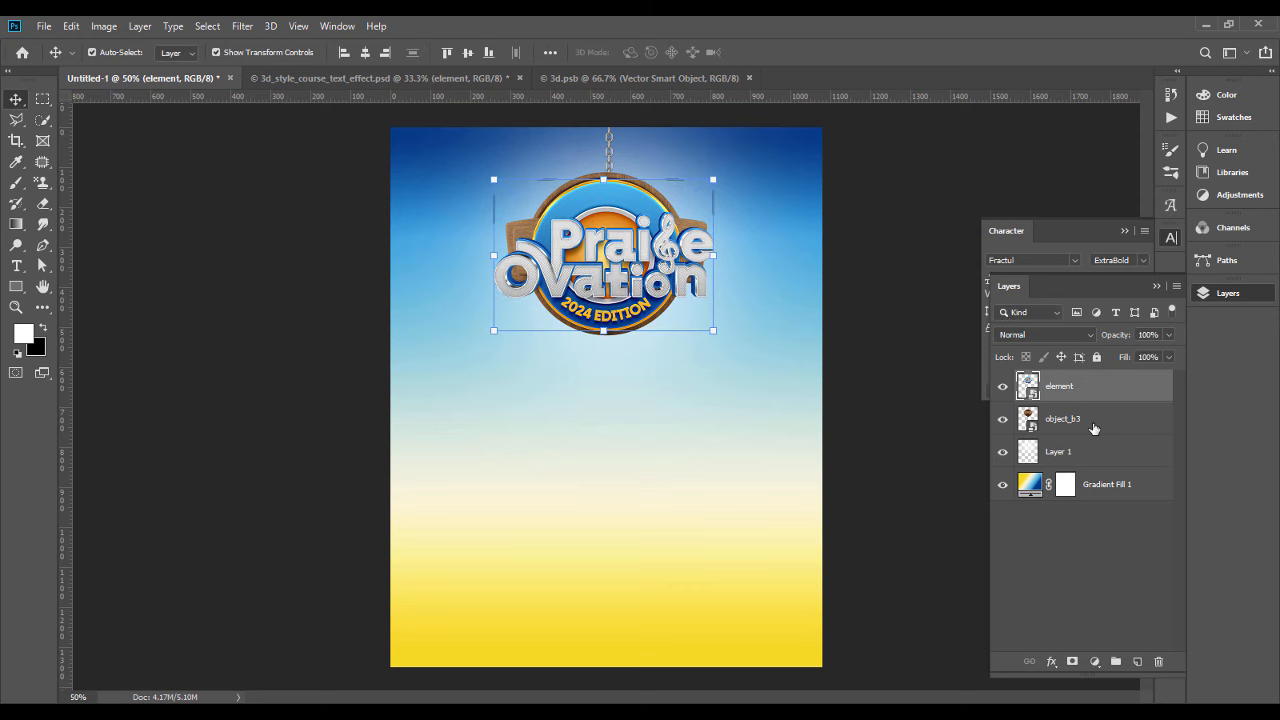
Step: Scale the logo and the wooden sign together to about 92%, keeping them hanging from the poster's upper edge
left_click(1093, 428, "ctrl")
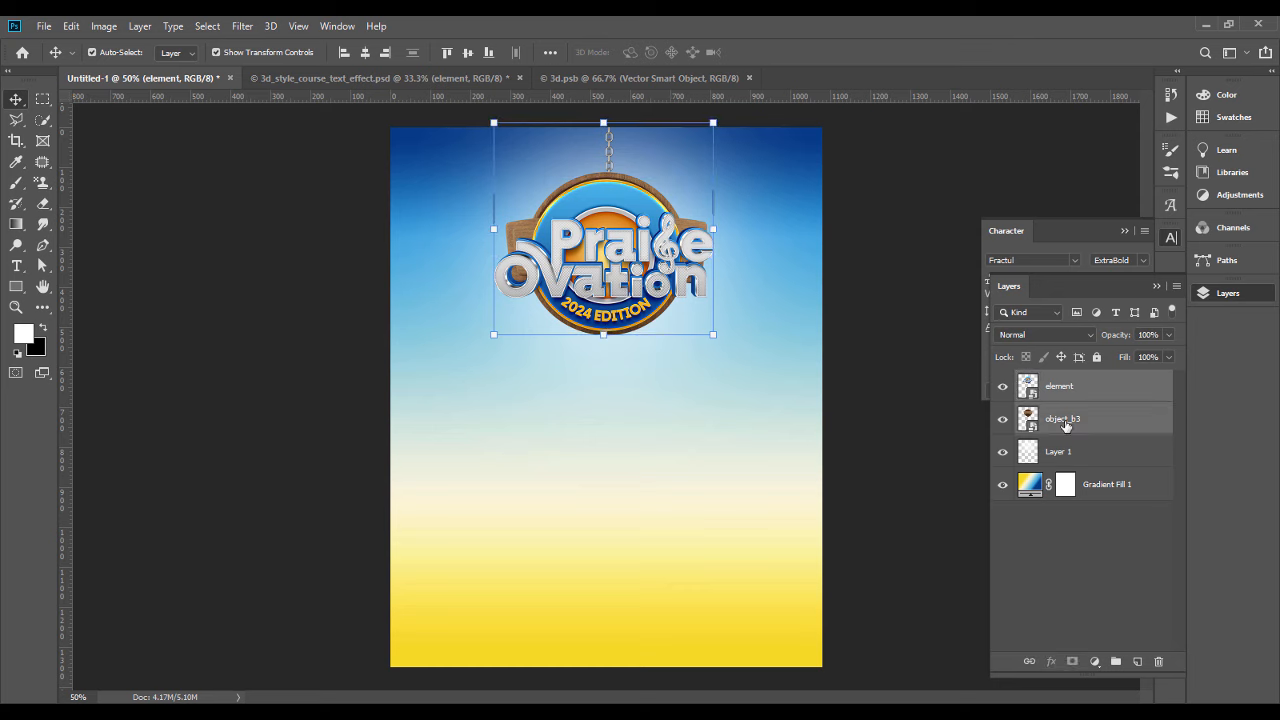
key("ctrl+t")
left_click_drag(603, 329, 610, 293)
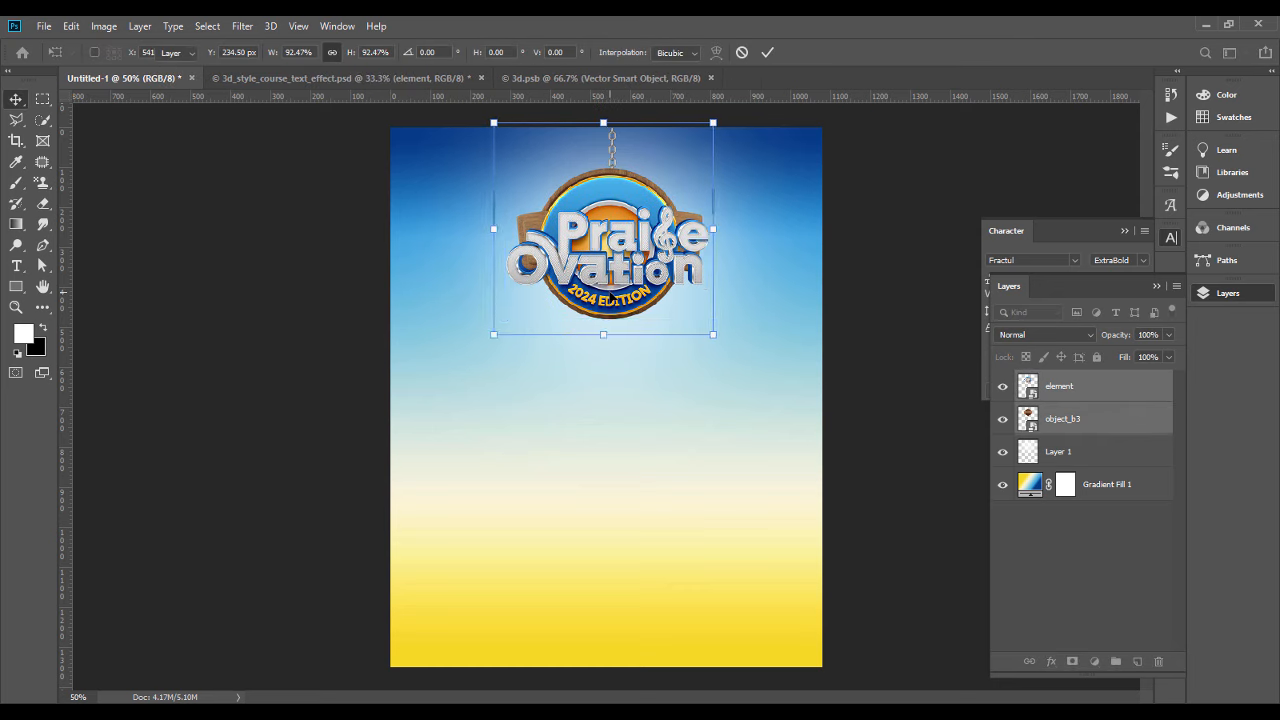
key("Return")
left_click(926, 380)
Step: Nudge the Praise Ovation logo slightly to the right on the wooden sign
left_click(638, 250)
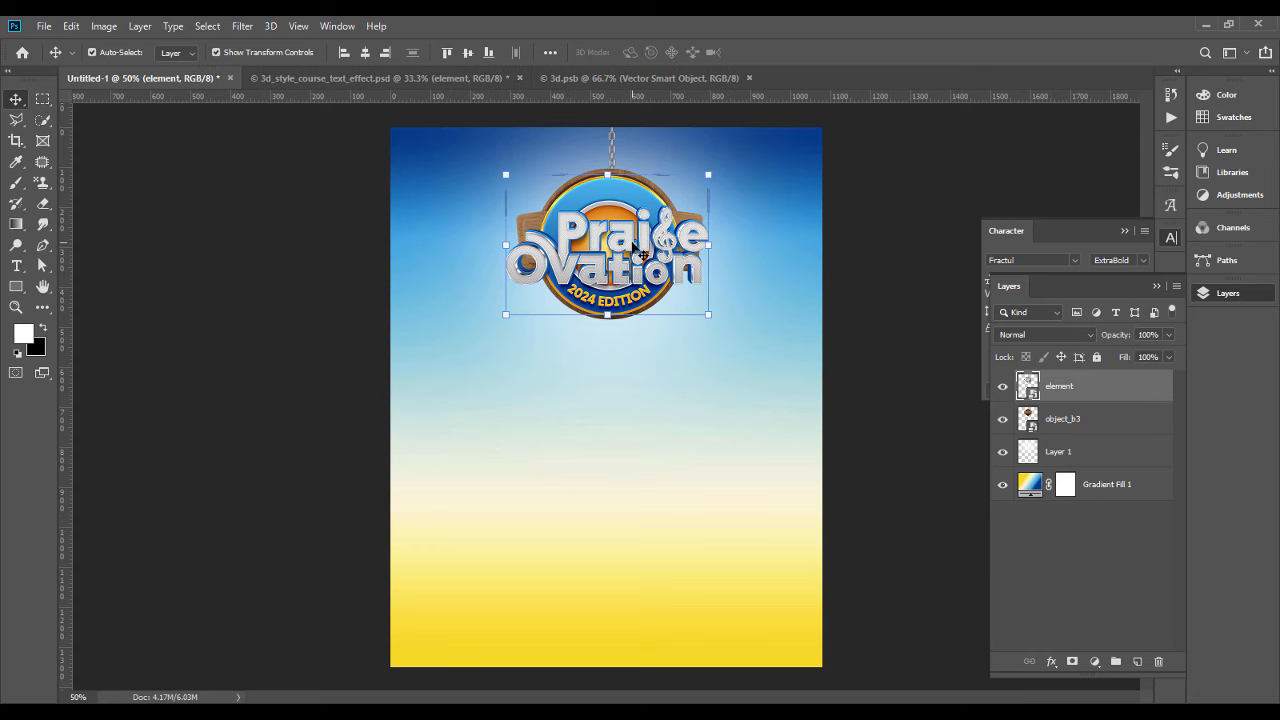
key("Right")
key("Right")
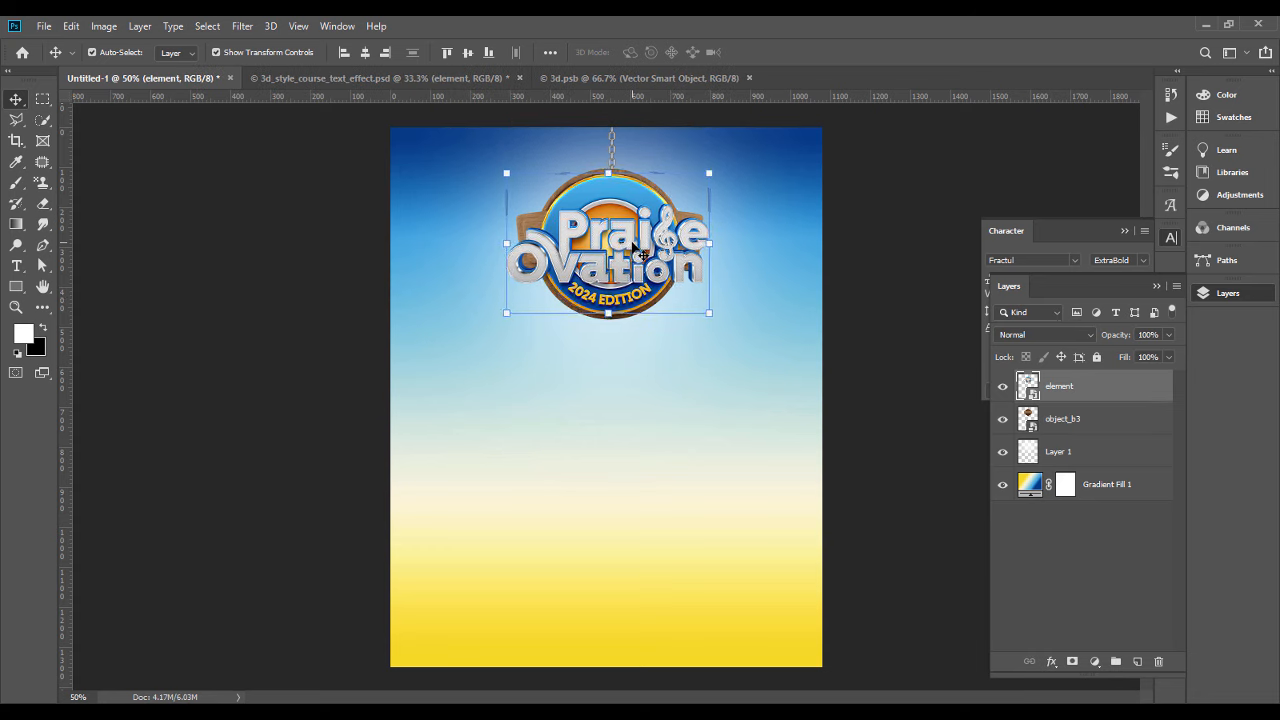
left_click(870, 320)
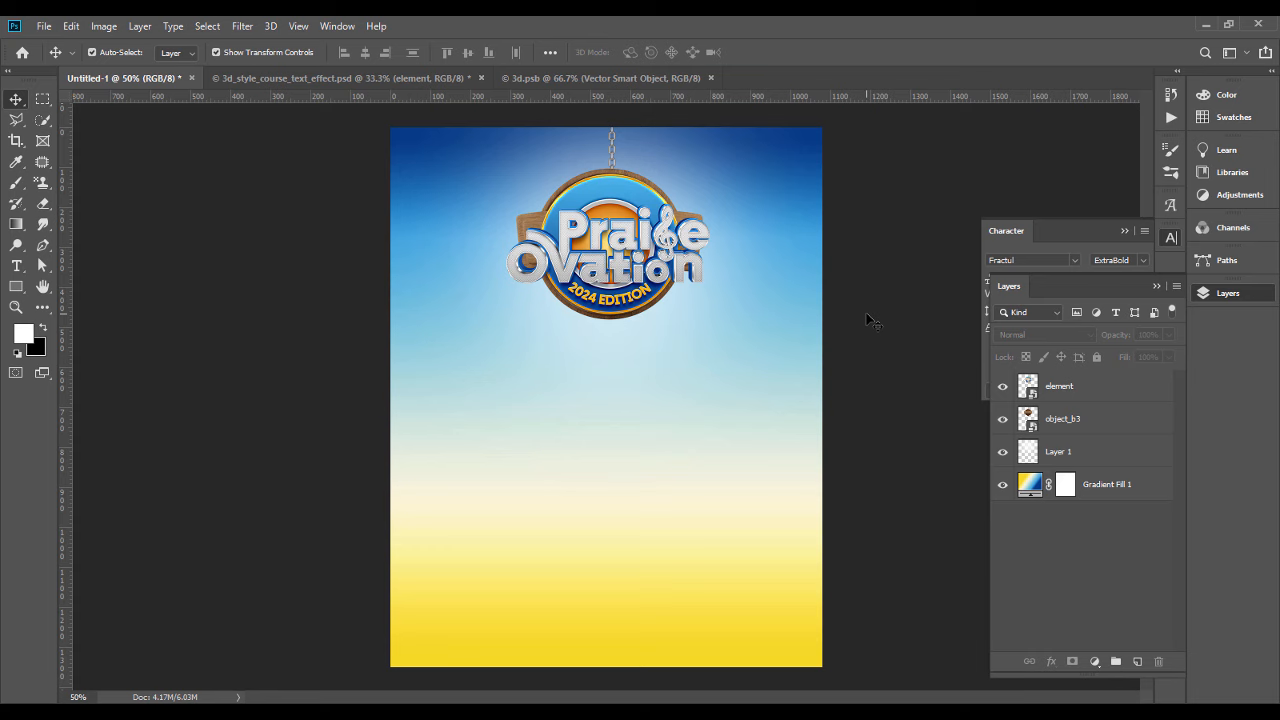
Step: Place the Light image above Layer 1, scale it to about 3.9% and centre it behind the wooden sign
left_click(1074, 453)
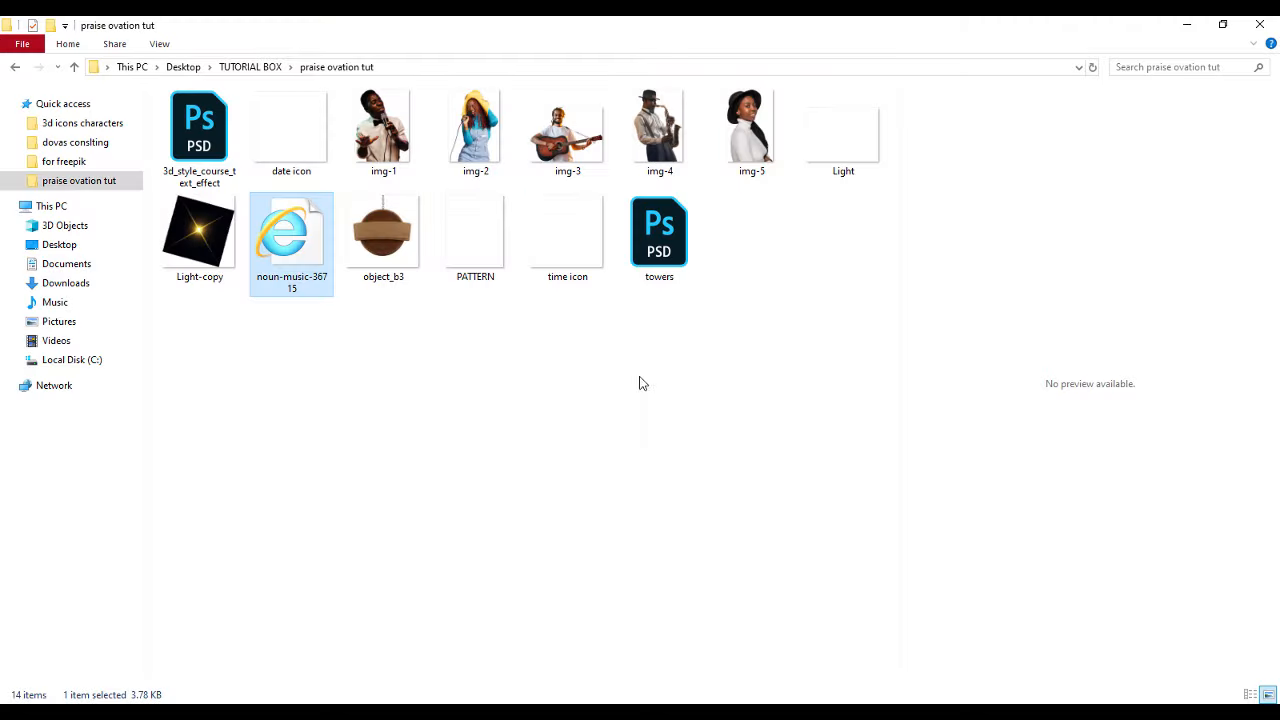
left_click(550, 222)
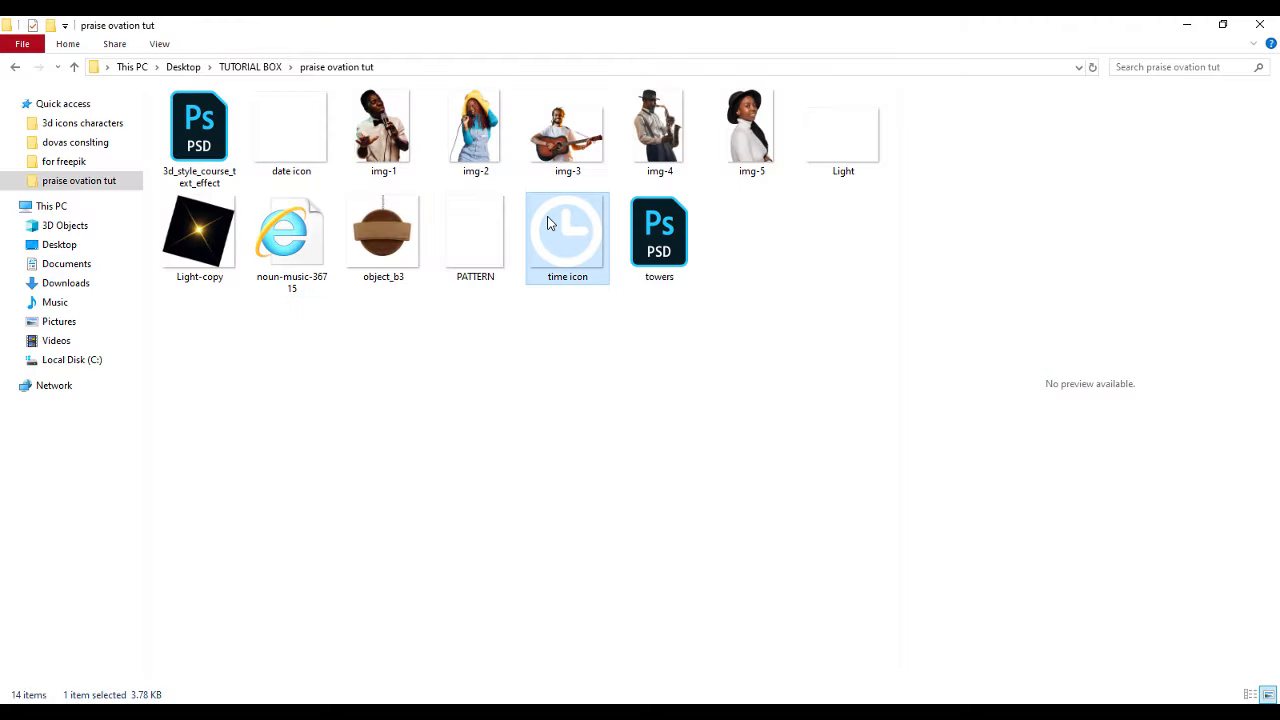
left_click_drag(843, 135, 611, 244)
key("Return")
left_click_drag(614, 409, 606, 312)
left_click_drag(657, 148, 660, 170)
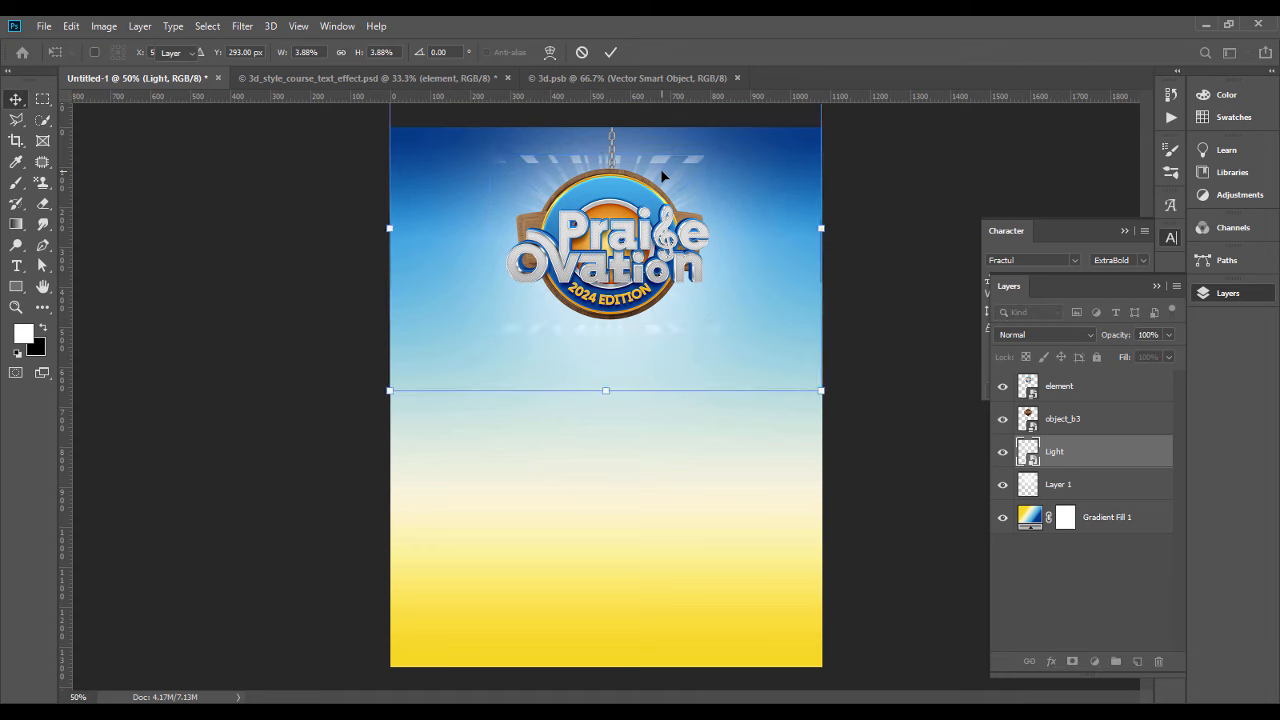
key("Return")
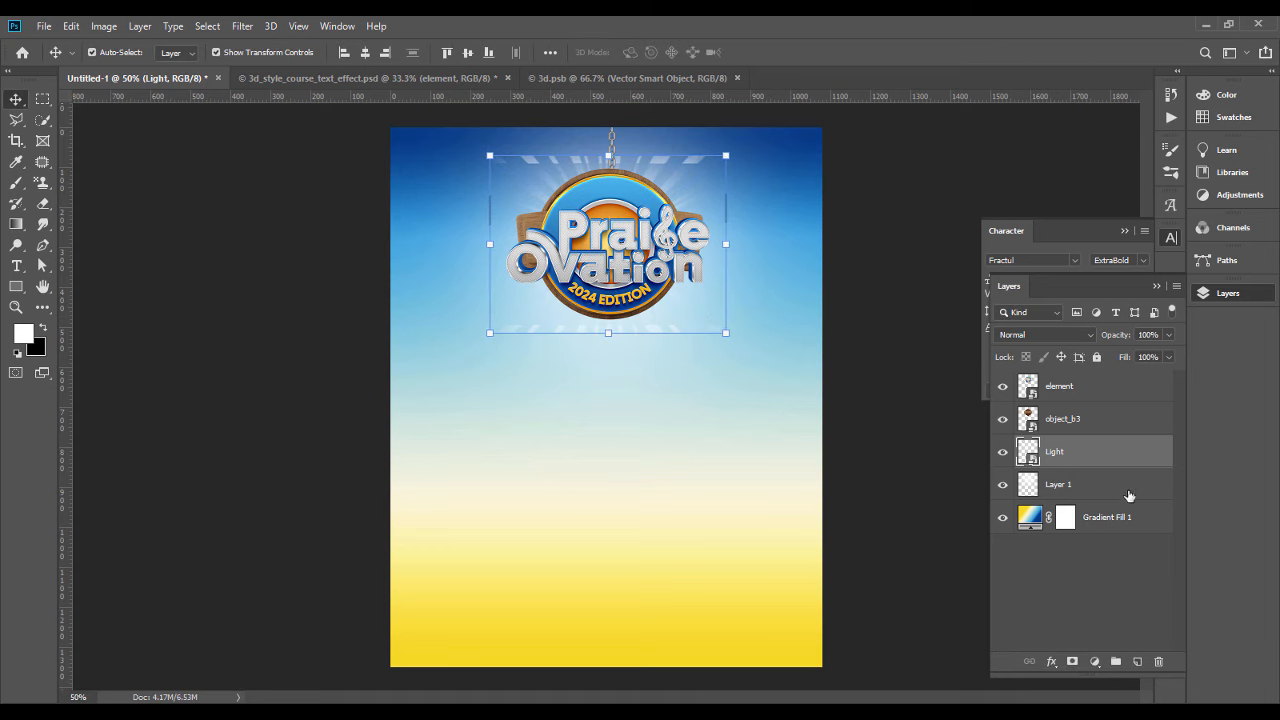
Step: Add a layer mask to Light and erase the hard upper and lower ray edges with a soft 53 px Eraser
left_click(1072, 661)
left_click(44, 205)
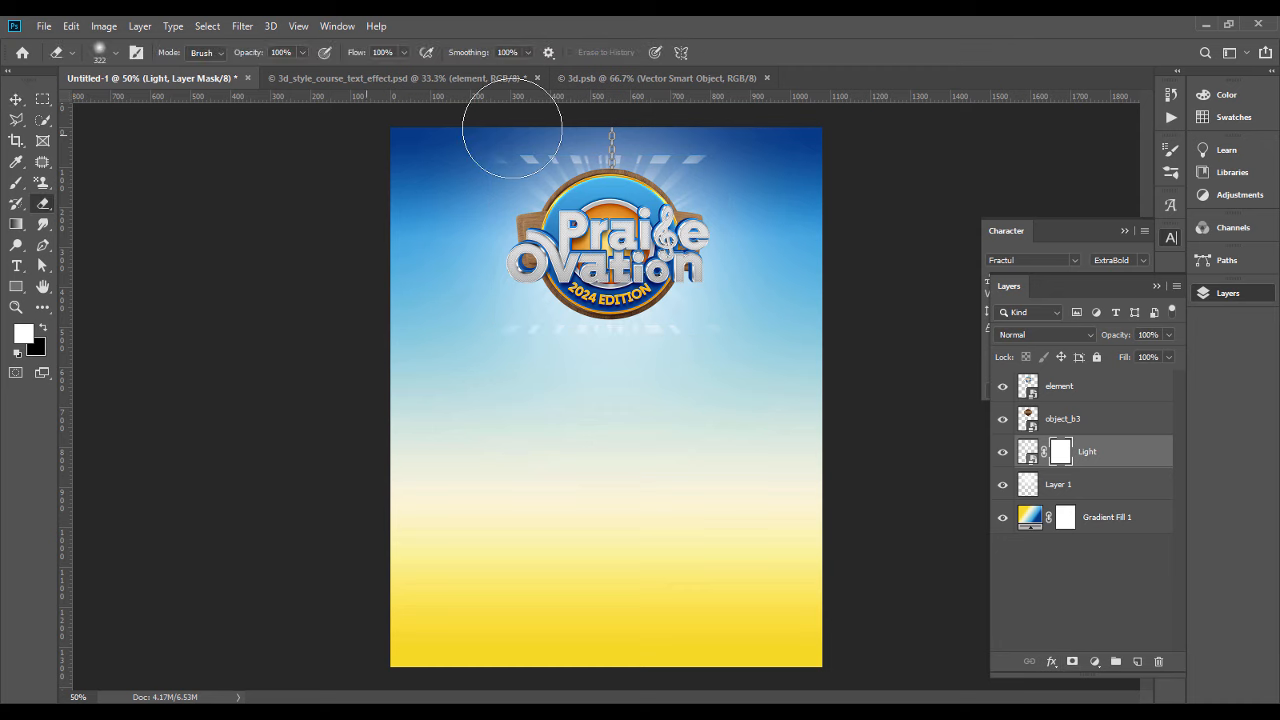
left_click(115, 53)
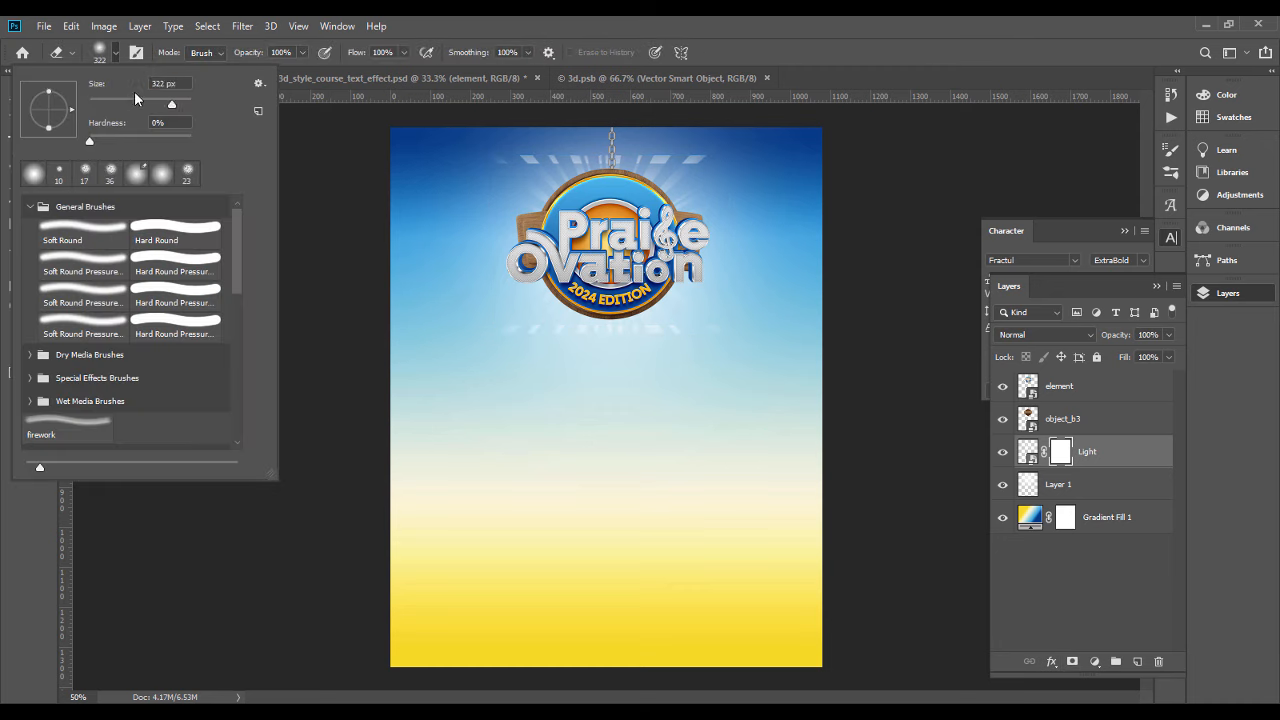
left_click(117, 102)
left_click_drag(517, 162, 724, 155)
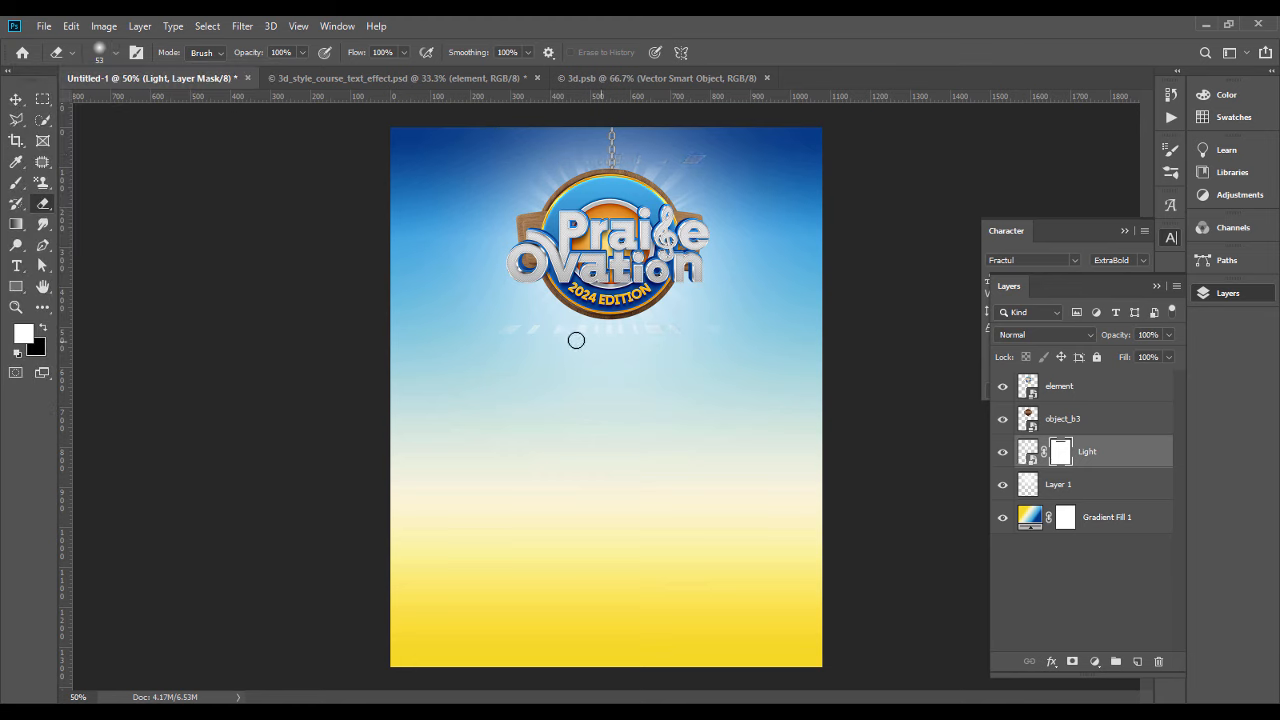
mouse_move(511, 336)
left_mouse_down()
mouse_move(659, 330)
mouse_move(487, 329)
left_mouse_up()
Step: Apply a Gaussian Blur with a radius slightly above 4.1 pixels to the Light layer's rays
left_click(15, 100)
left_click(1028, 452)
left_click(242, 26)
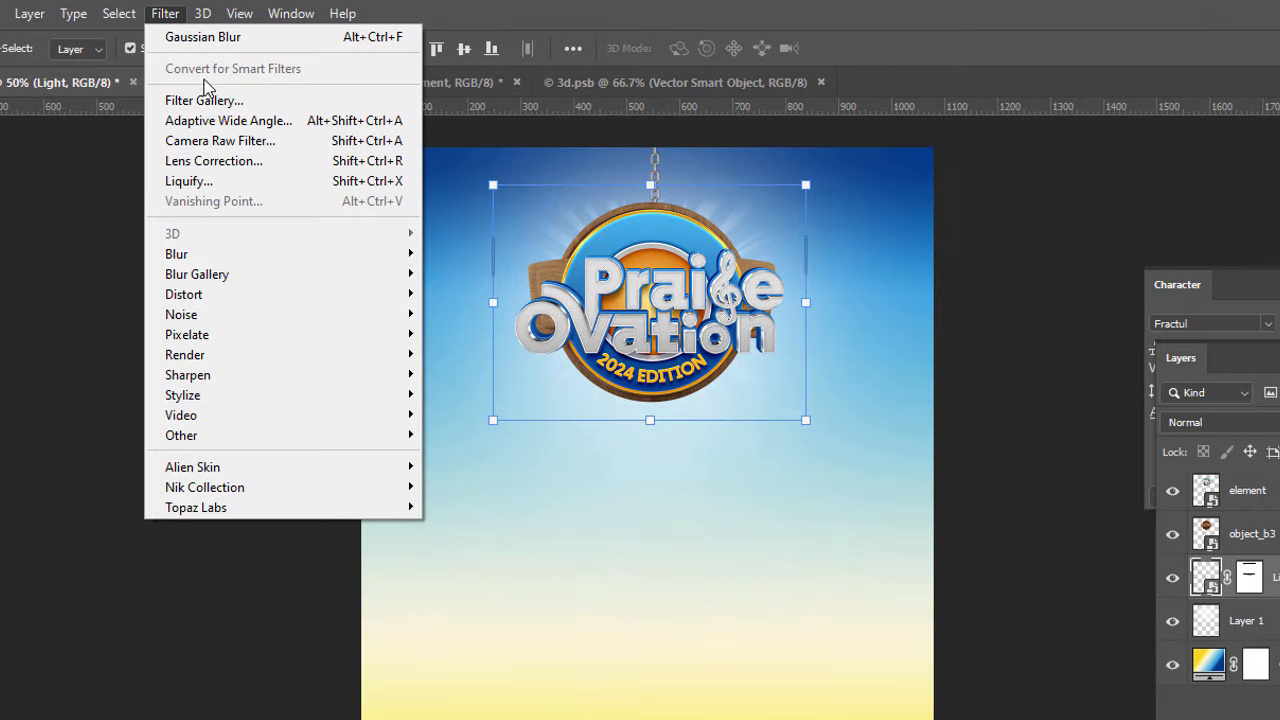
left_click(211, 40)
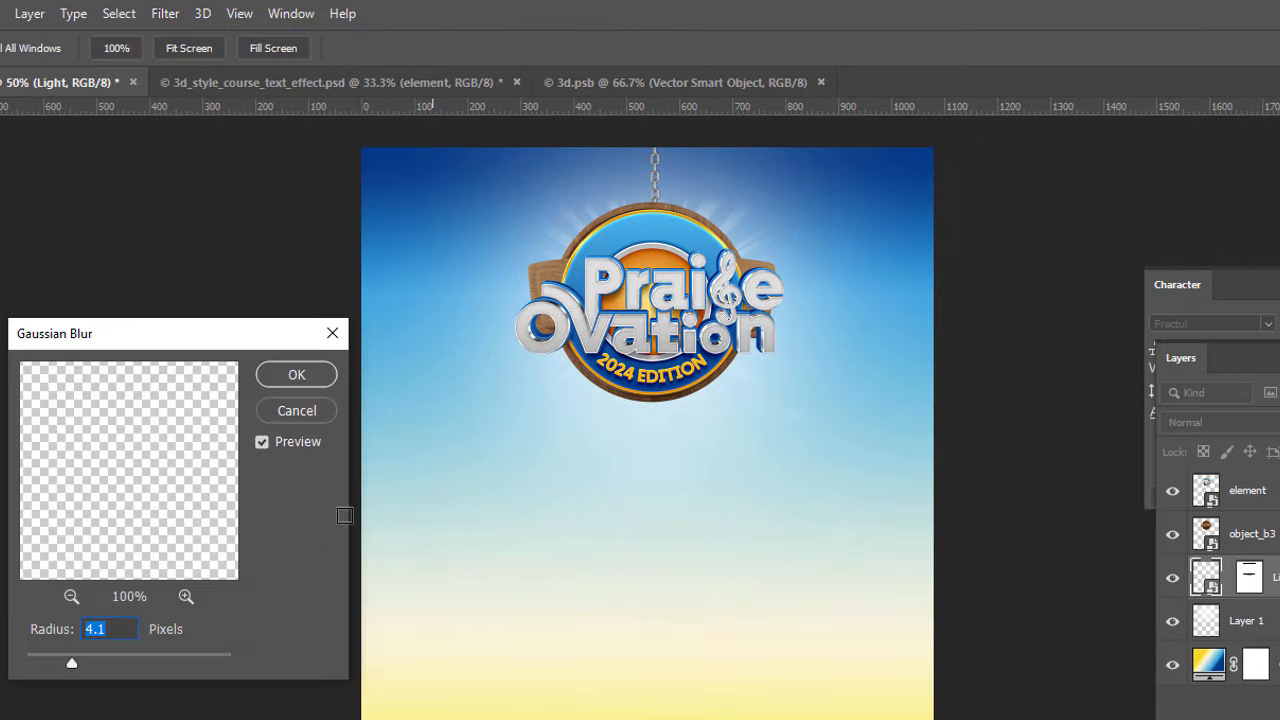
left_click_drag(71, 663, 78, 663)
left_click(296, 374)
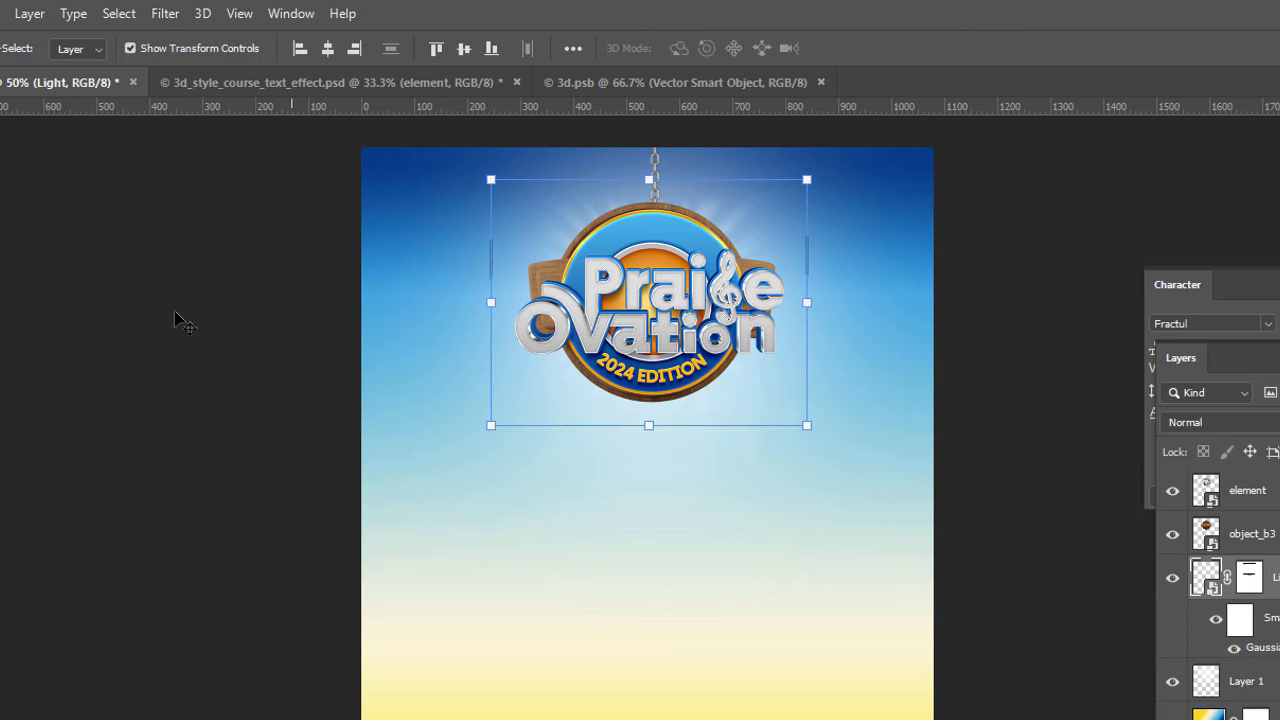
Step: Enlarge the blurred Light layer from its centre to about 119%, about 530 px high
left_click(650, 446)
left_click(706, 379)
left_click_drag(652, 428, 650, 447)
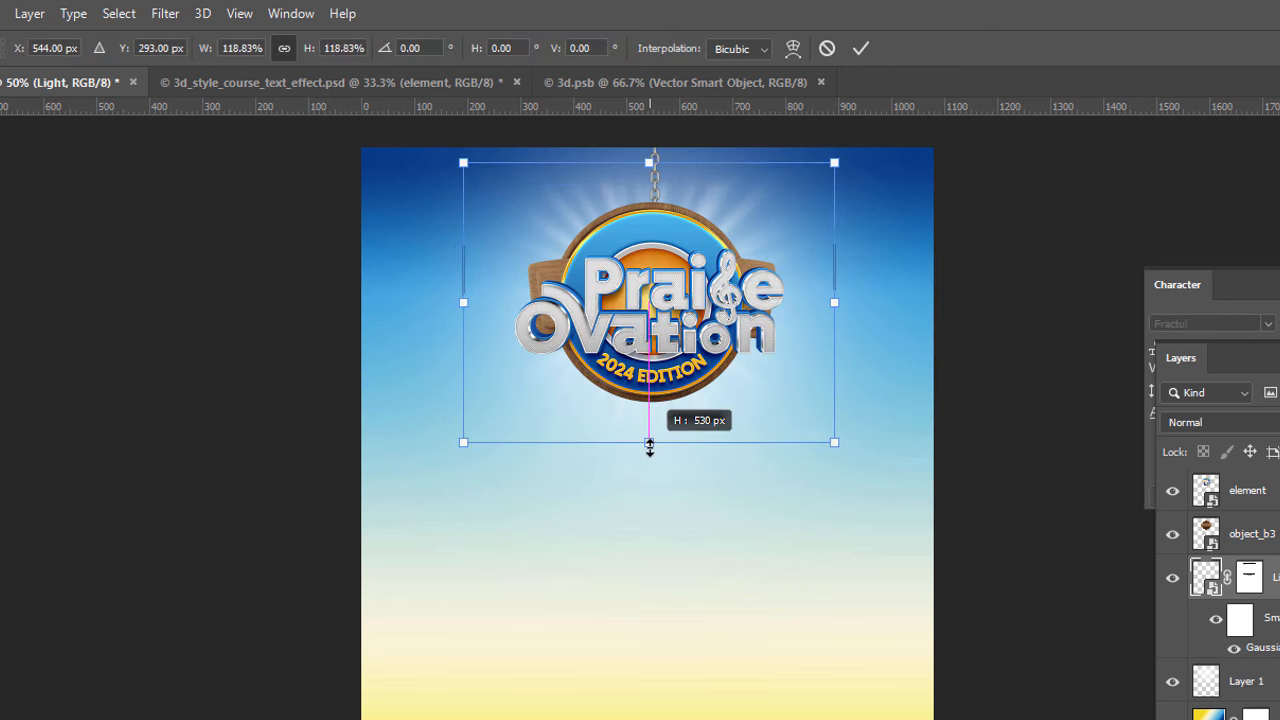
key("Return")
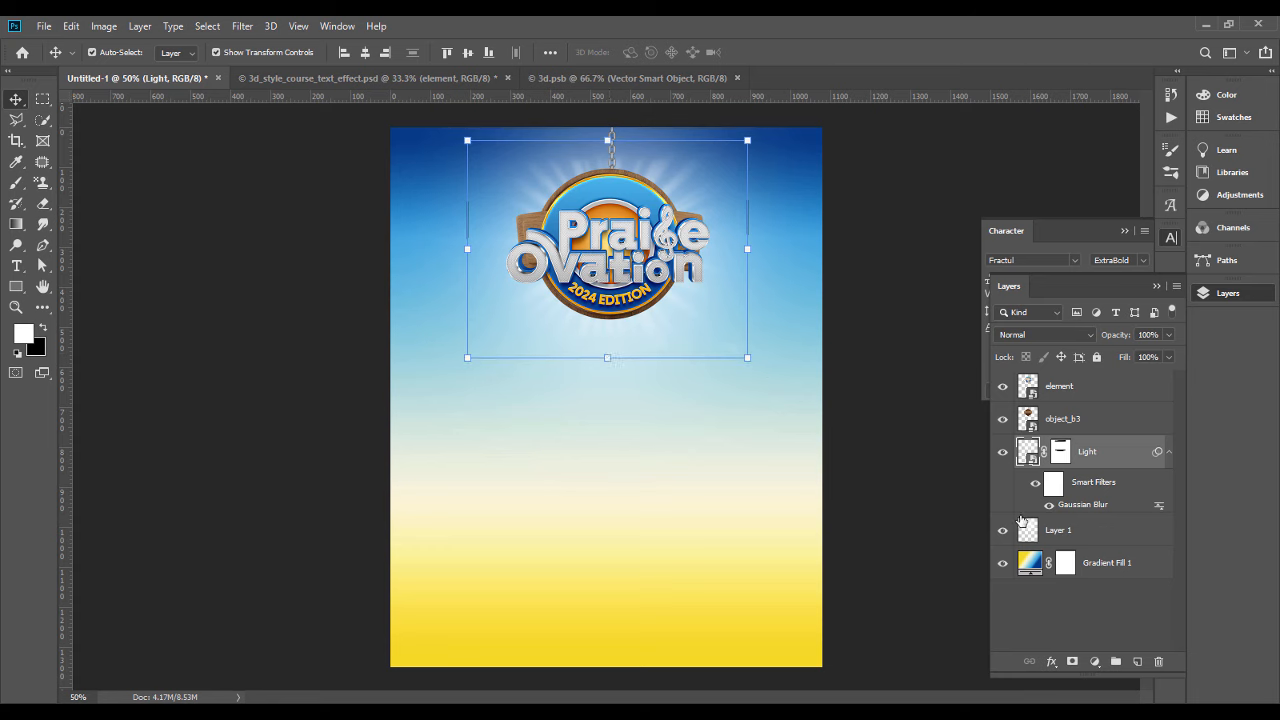
Step: Compare the glow with Layer 1 hidden and shown, and collapse the Light layer's Smart Filters list
left_click(1004, 531)
left_click(1005, 531)
left_click(893, 407)
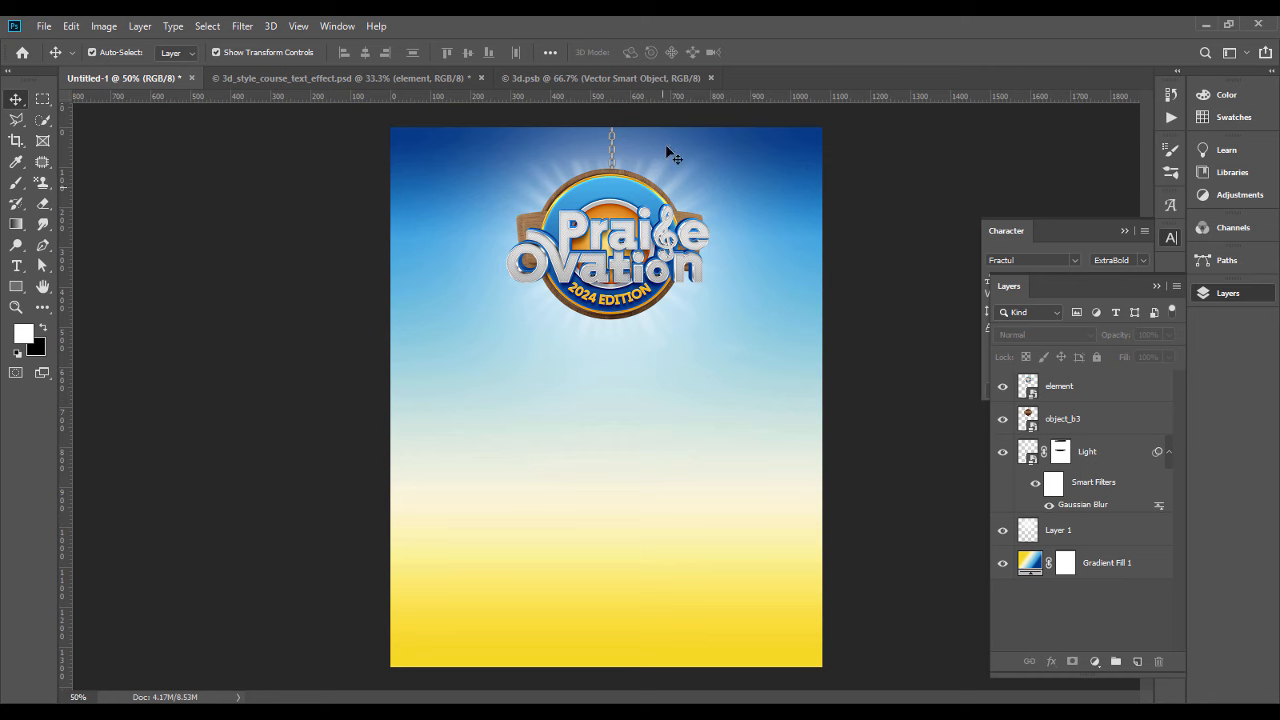
left_click(1168, 452)
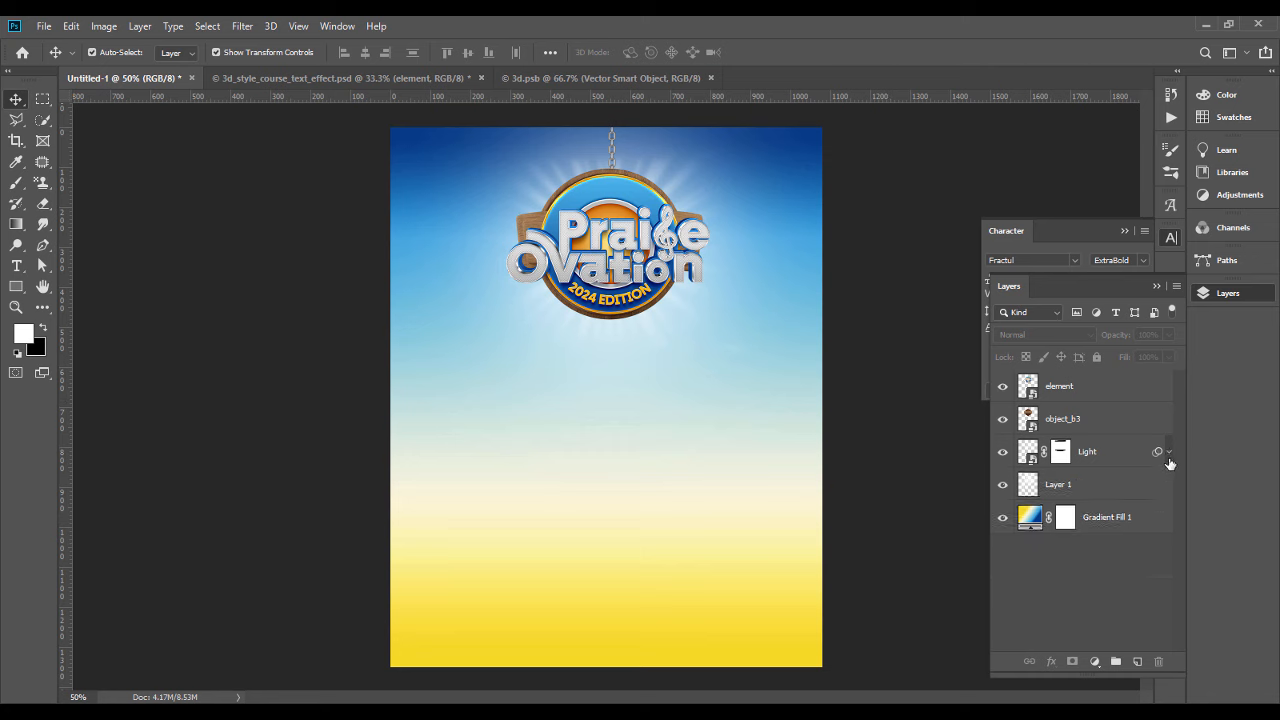
left_click(1118, 456)
left_click(1050, 334)
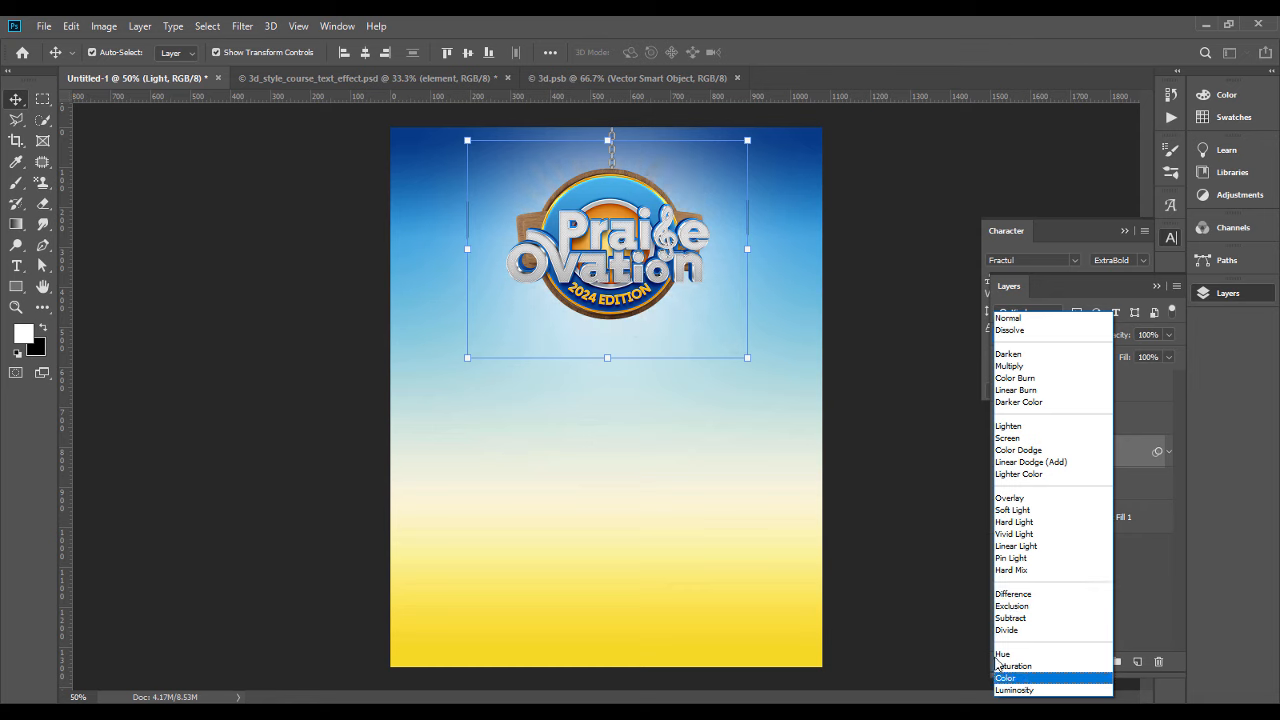
left_click(866, 442)
left_click(869, 446)
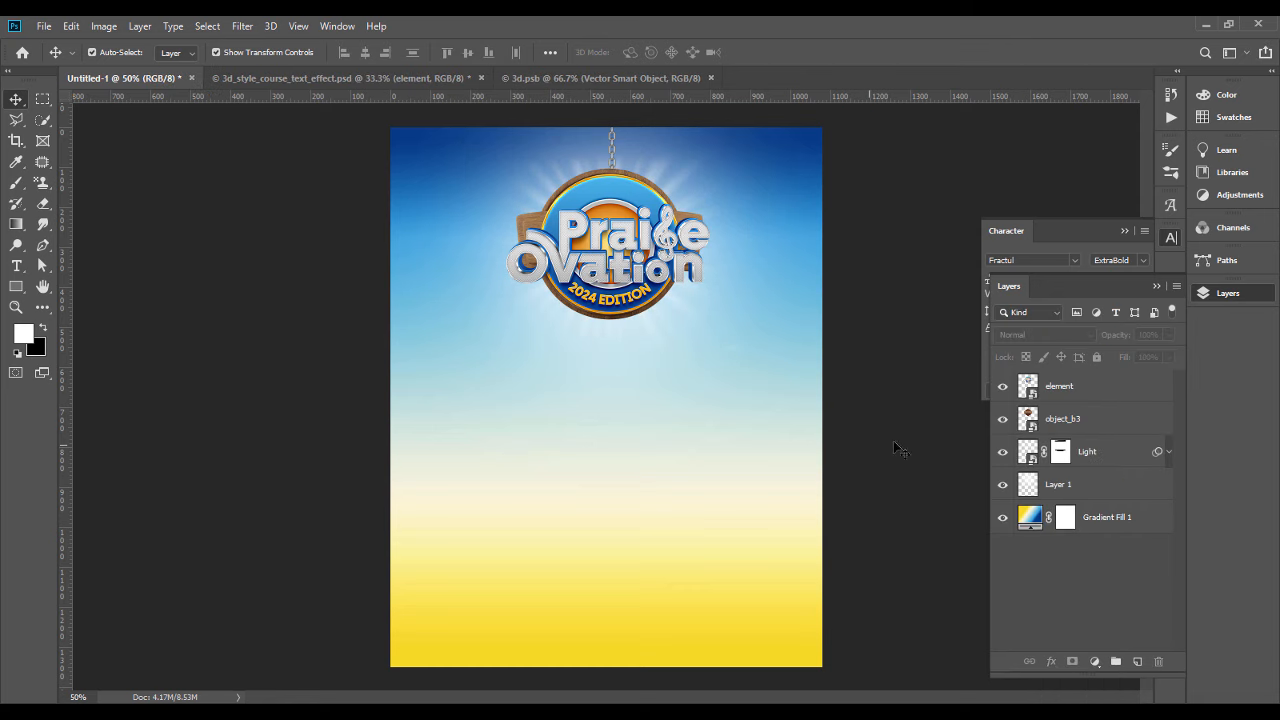
Step: Scale the element, object_b3, Light and Layer 1 layers together to about 95.2%, keeping the sign hanging from the canvas top
left_click(1095, 393)
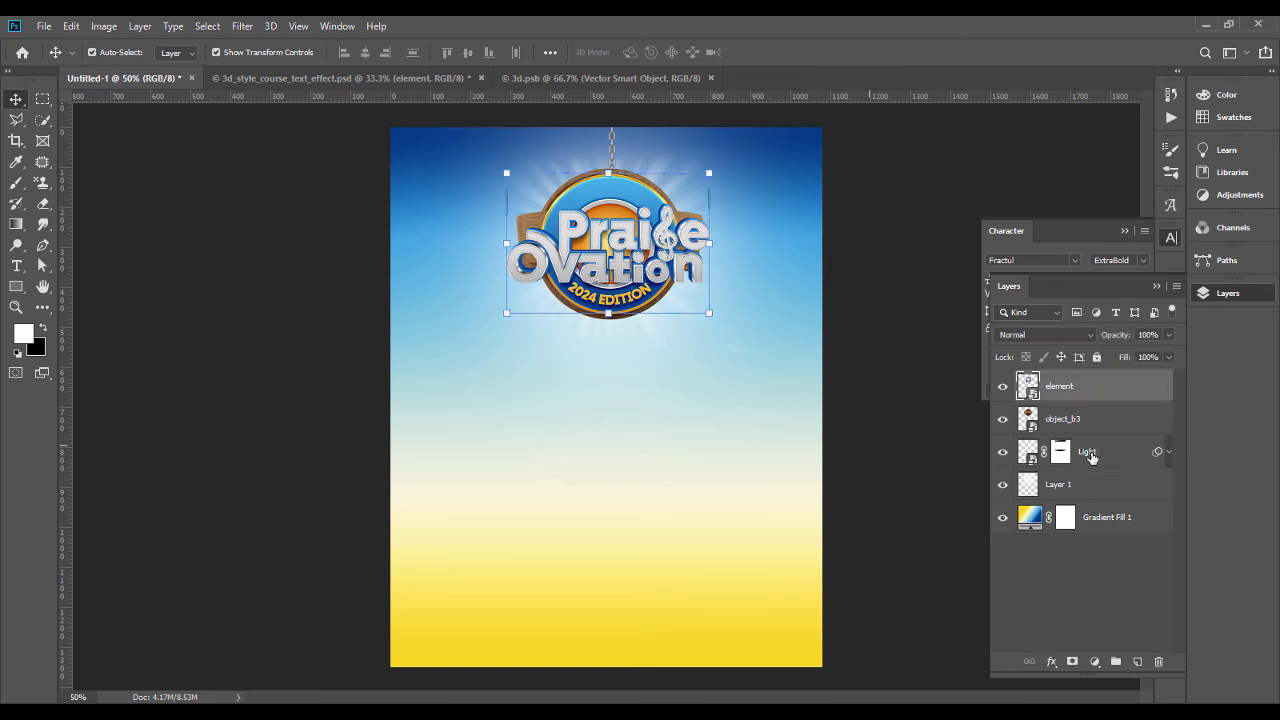
left_click(1090, 484, "shift")
left_click(603, 538)
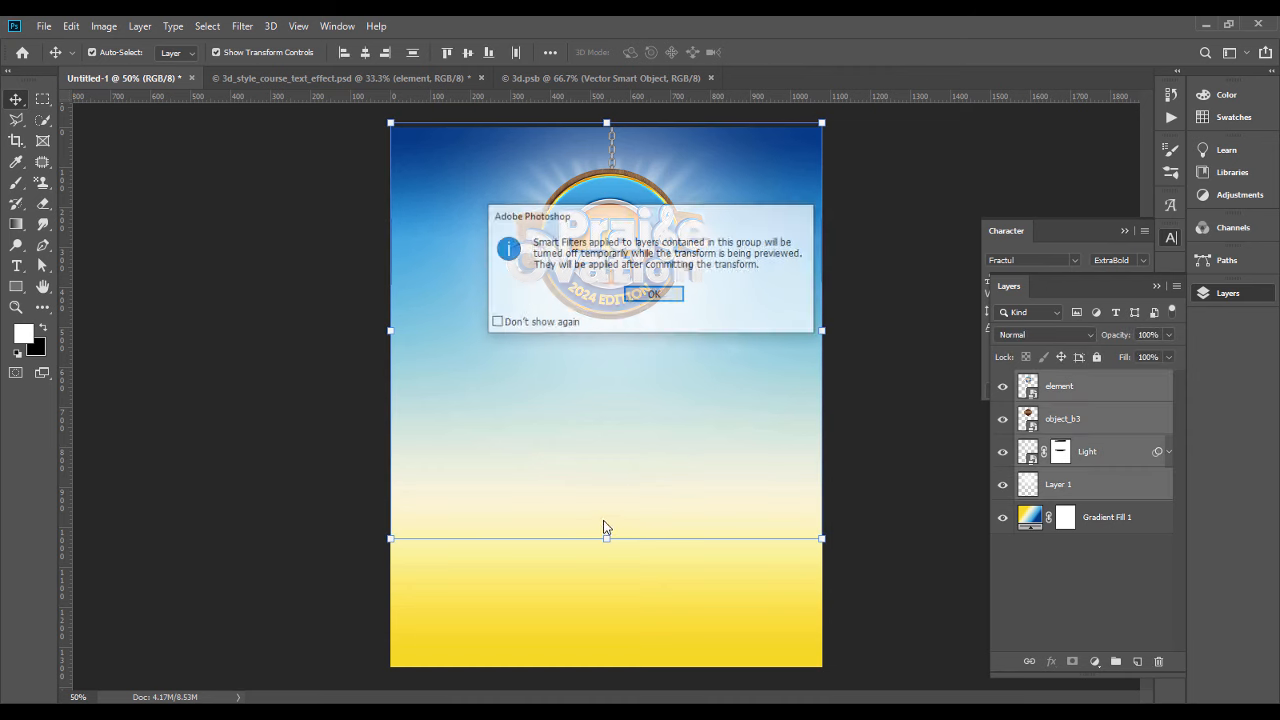
left_click(655, 292)
left_click_drag(605, 535, 606, 513)
left_click_drag(621, 281, 619, 284)
key("Return")
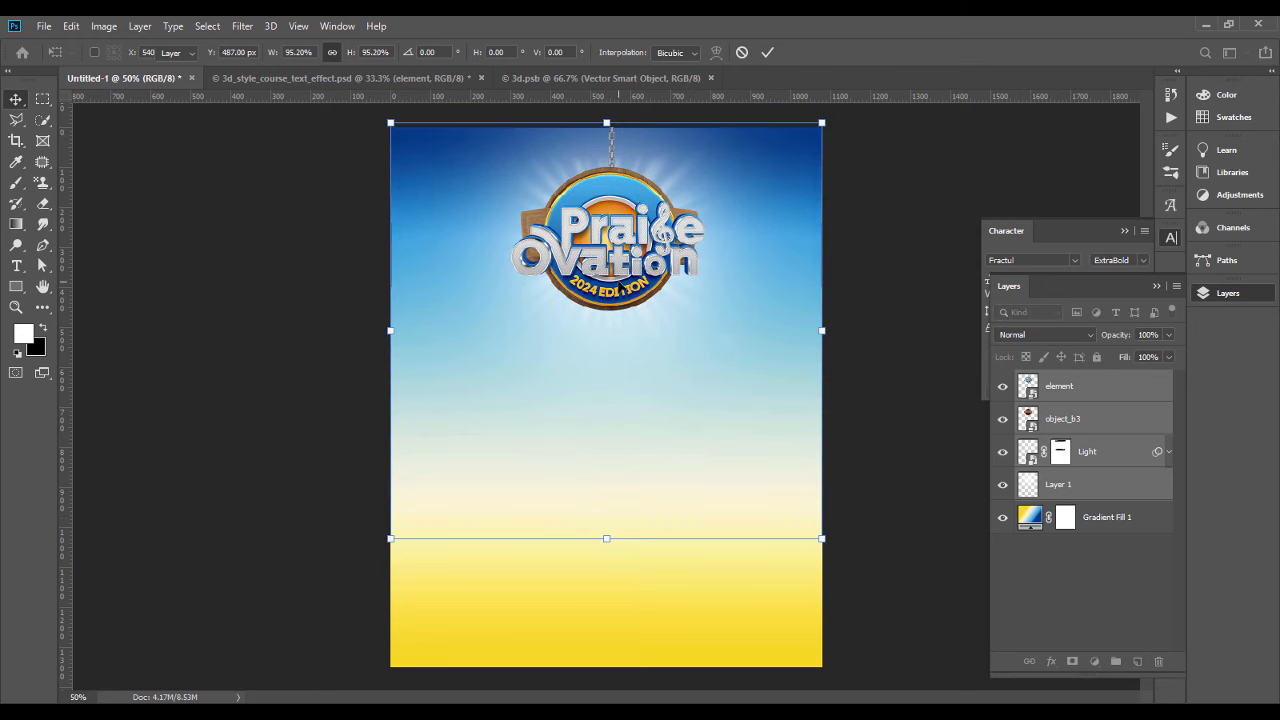
left_click(865, 367)
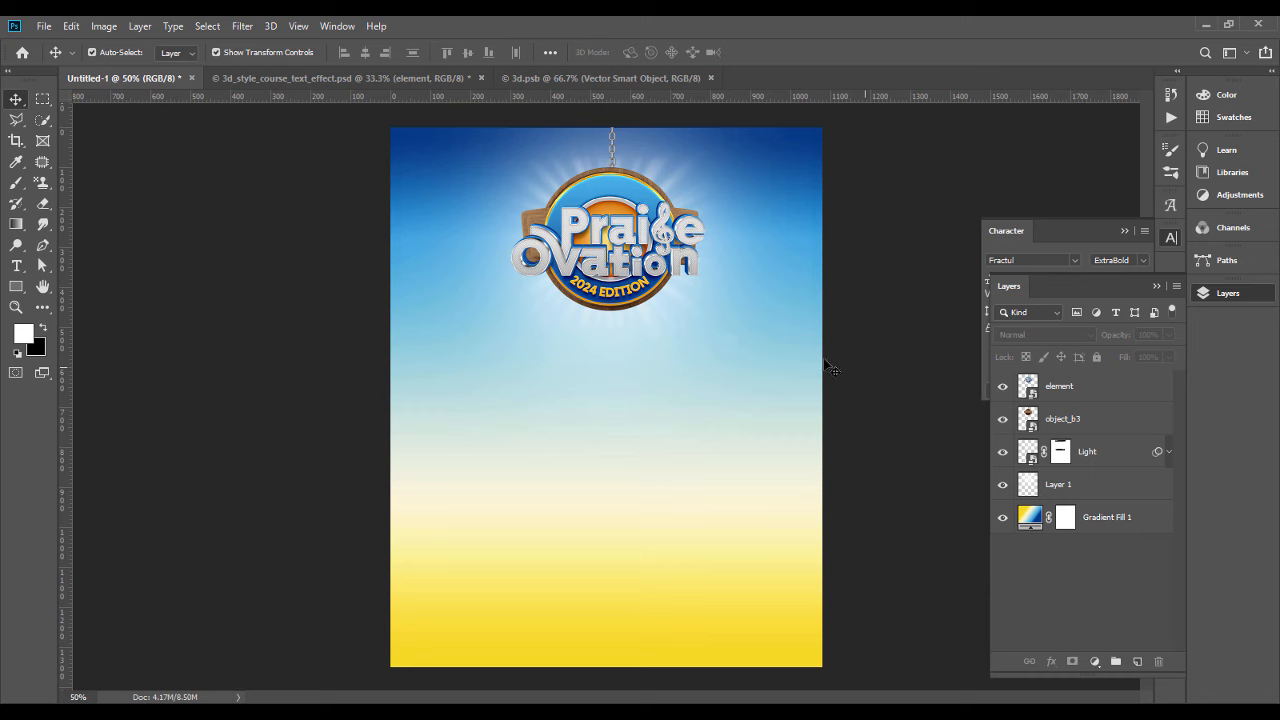
Step: Group the element, object_b3 and Light layers together, leaving Layer 1 and the gradient fill outside
left_click(1112, 399)
left_click(1097, 453, "shift")
key("ctrl+g")
left_click(884, 430)
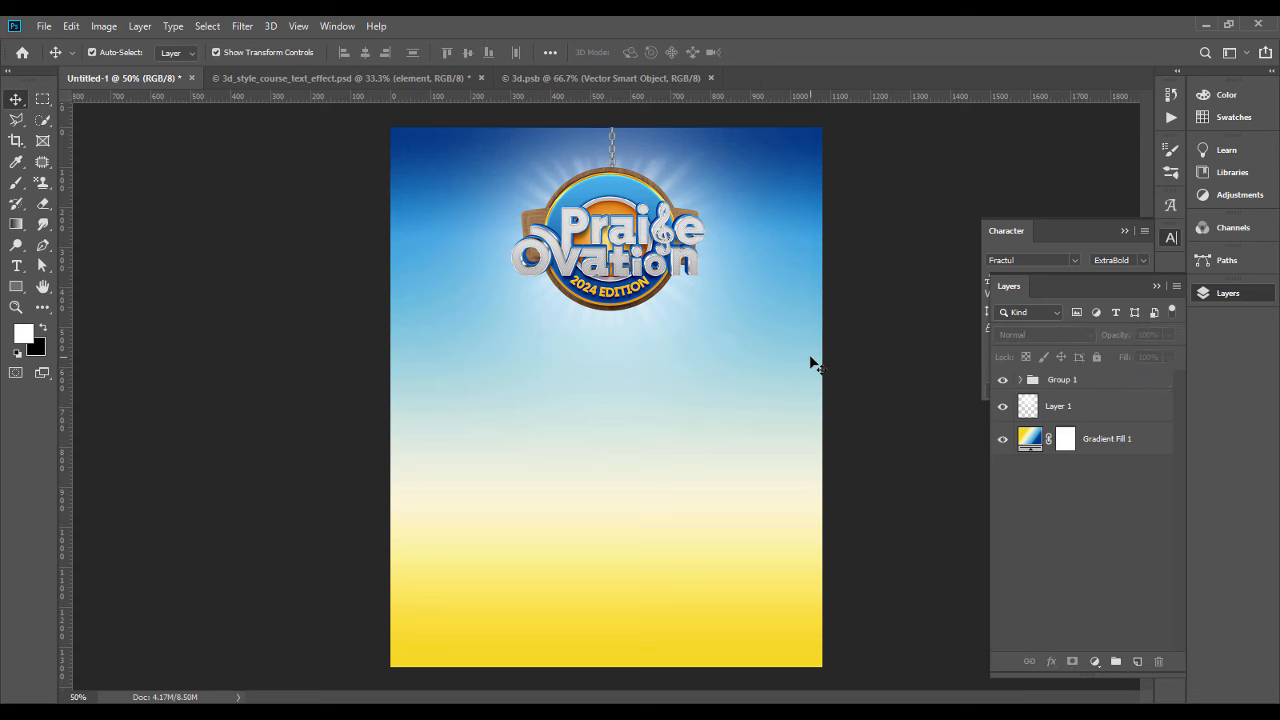
Step: Place the Light-copy flare image from the praise ovation tut folder and move its layer to the top of Group 1
key("alt+Tab")
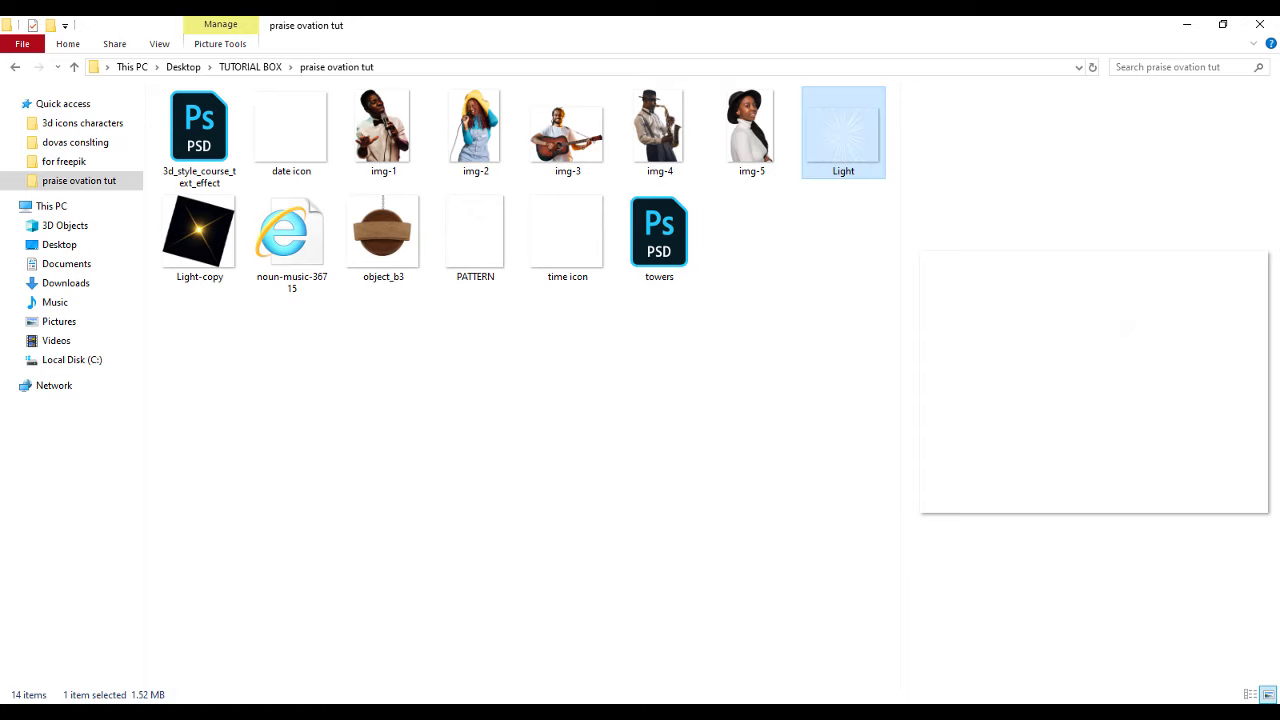
left_click_drag(199, 232, 654, 306)
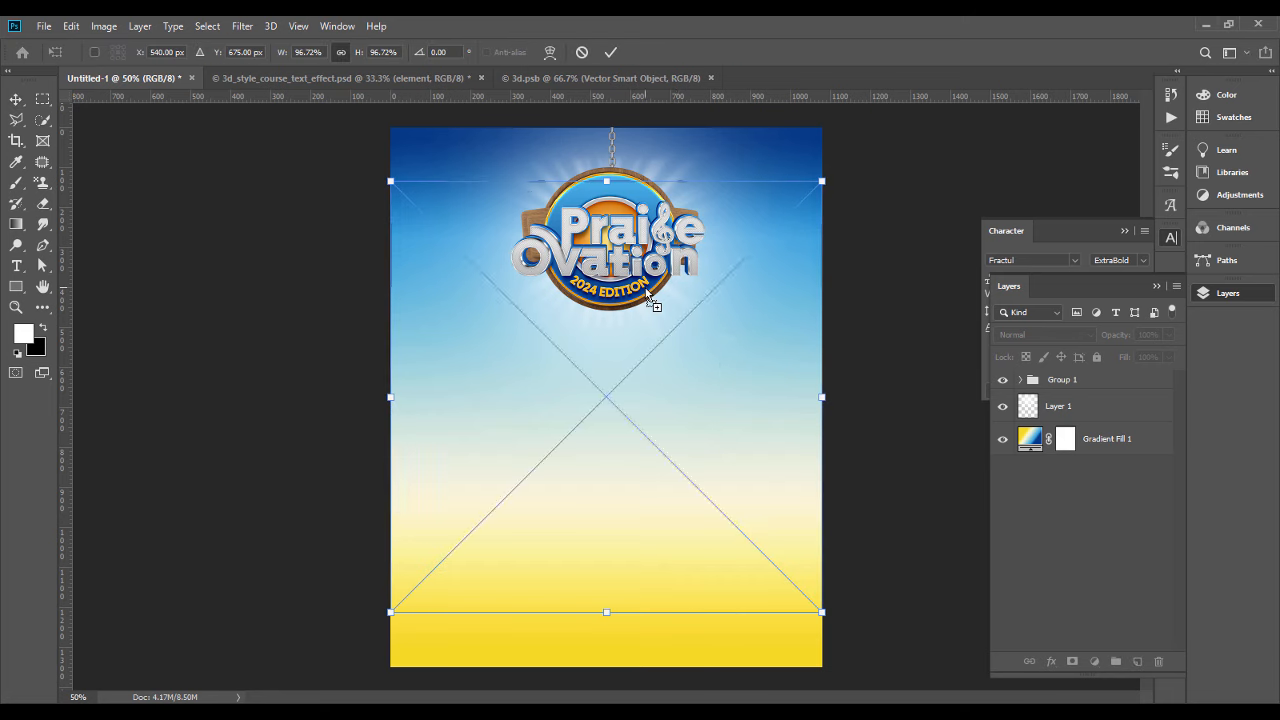
key("Return")
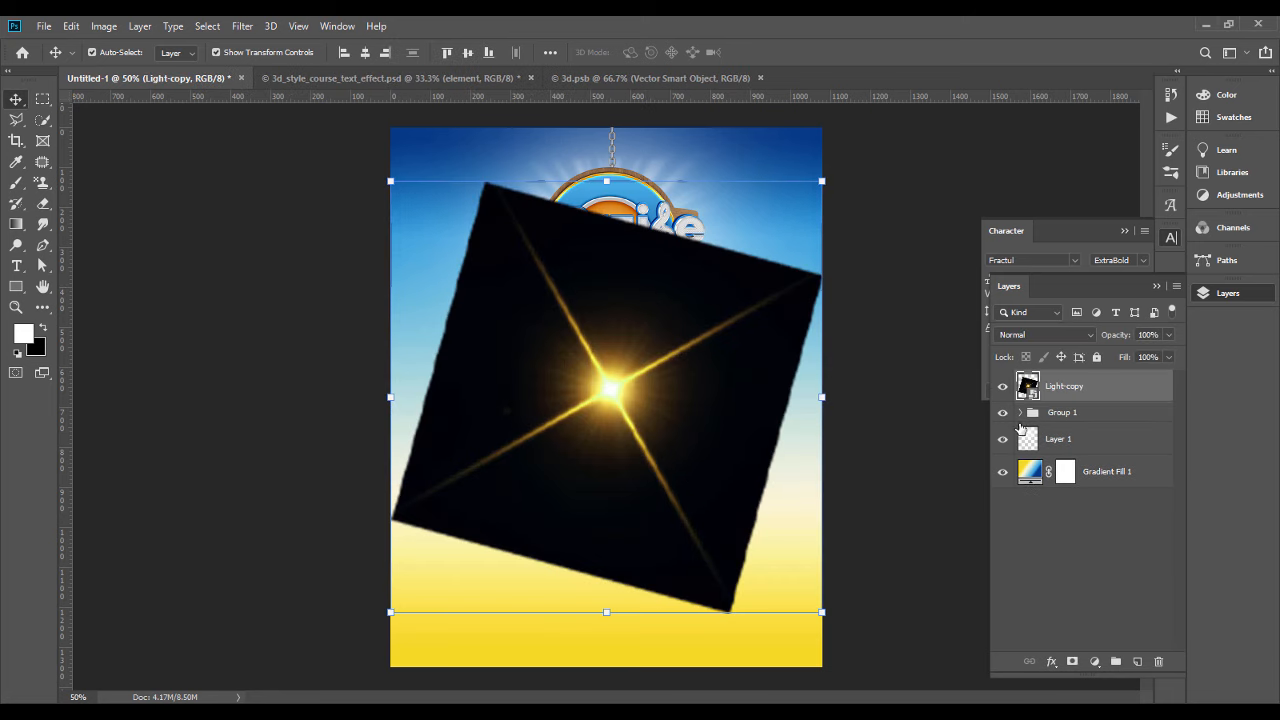
left_click(1019, 412)
left_click_drag(1088, 400, 1090, 428)
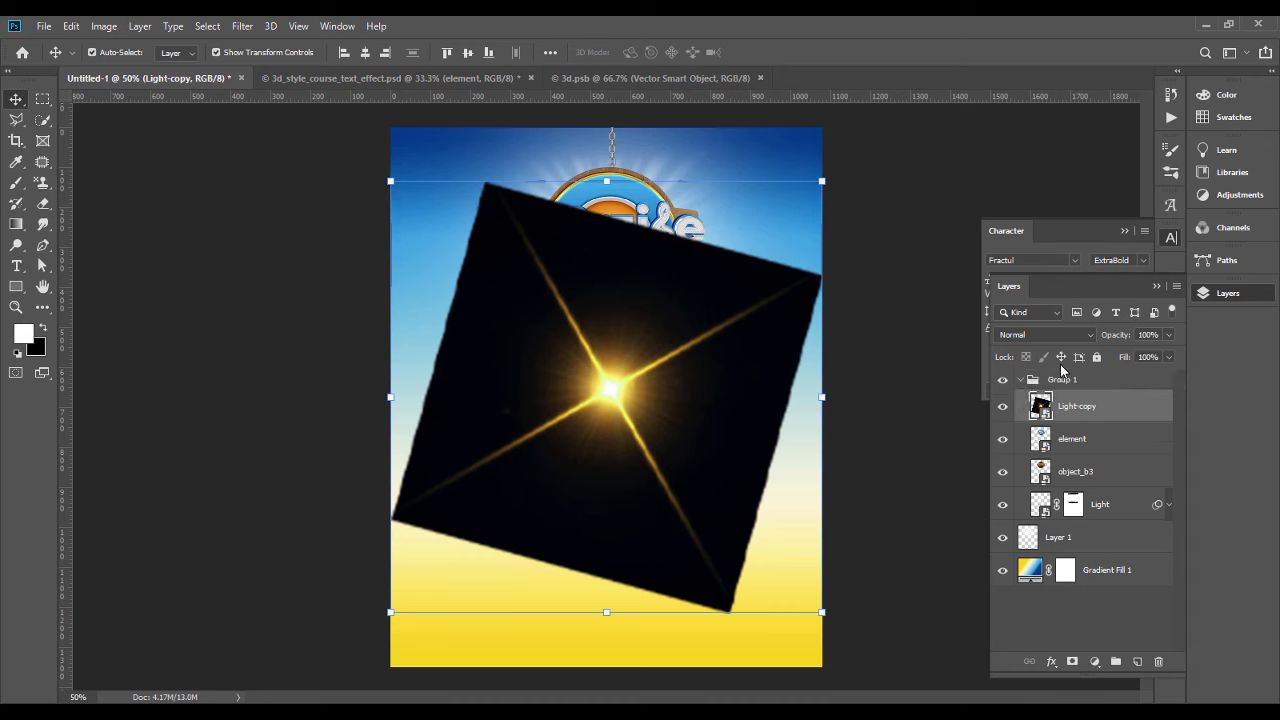
Step: Blend the Light-copy flare in Screen mode, shrink it to about 240 px wide and place it on the sign's lower-right rim
left_click(1045, 334)
left_click(1025, 443)
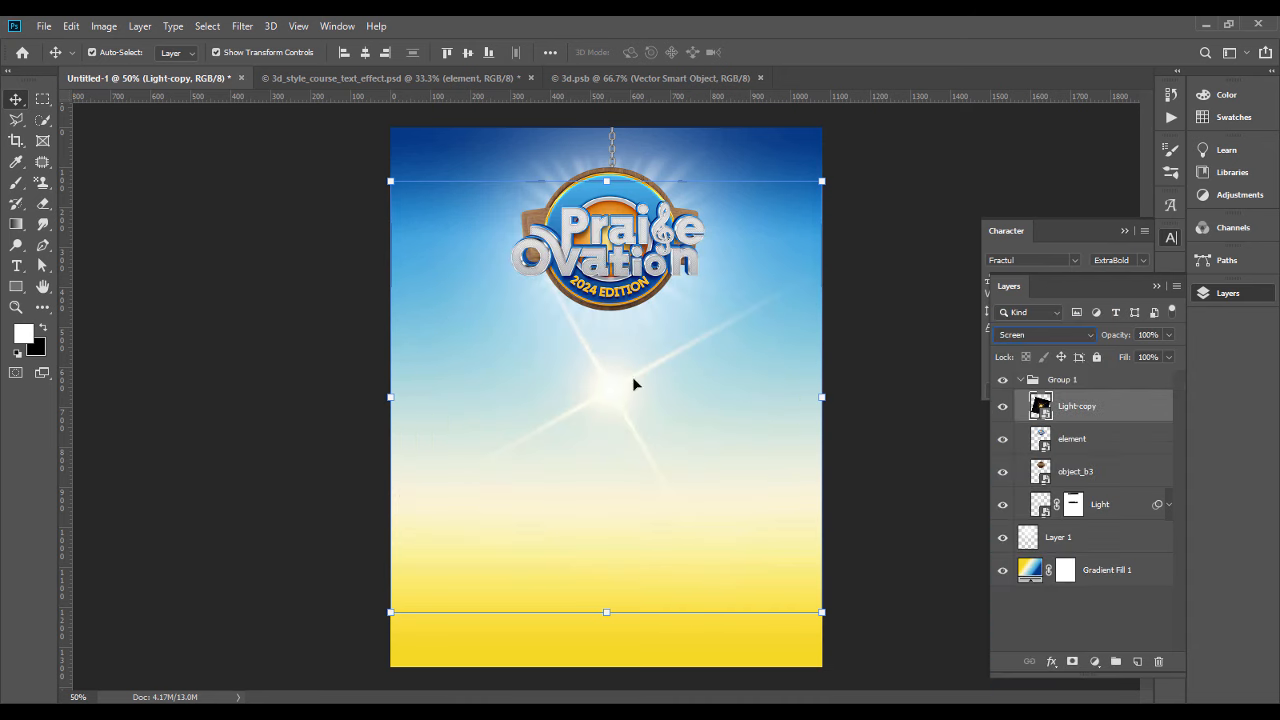
left_click_drag(603, 611, 602, 300)
left_click_drag(592, 241, 673, 287)
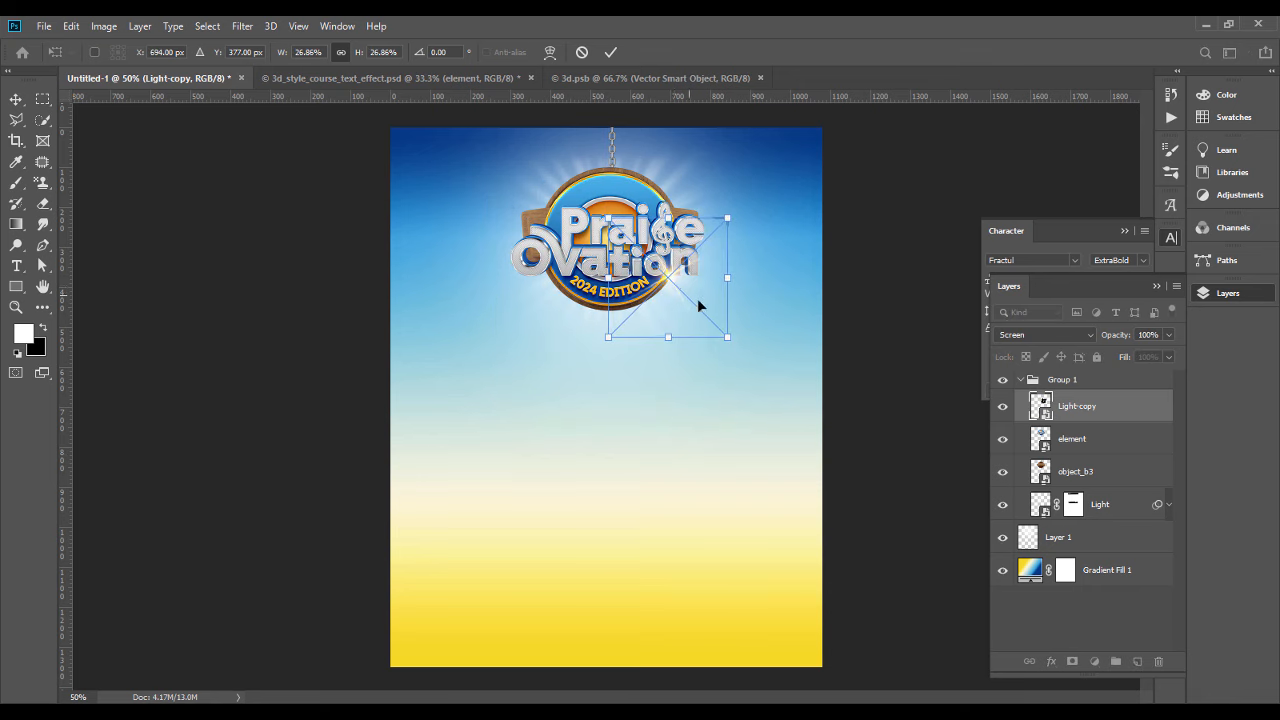
left_click_drag(731, 343, 707, 319)
Step: Duplicate the Light-copy flare and place the copy on the sign's upper-left rim
left_click_drag(656, 266, 537, 231)
key("Return")
key("ctrl+j")
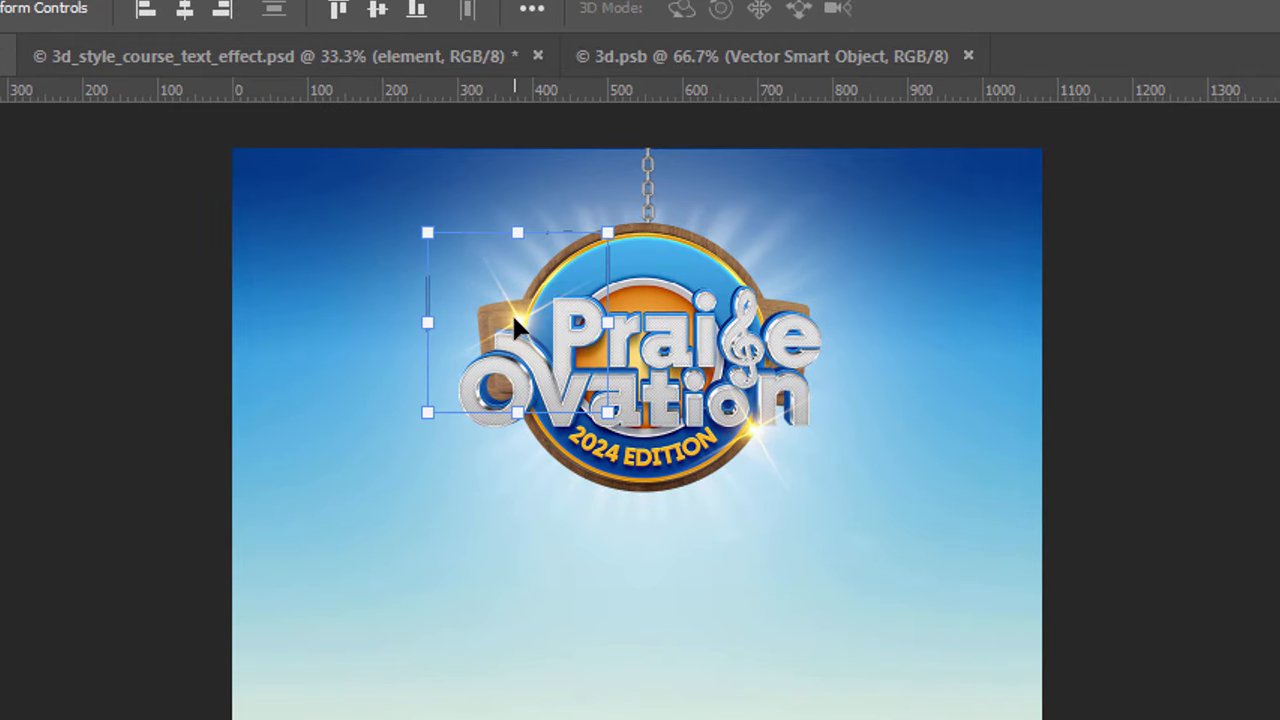
Step: Set the Light layer's Gaussian Blur smart filter to a radius of about 7.4 pixels
left_click(1100, 551)
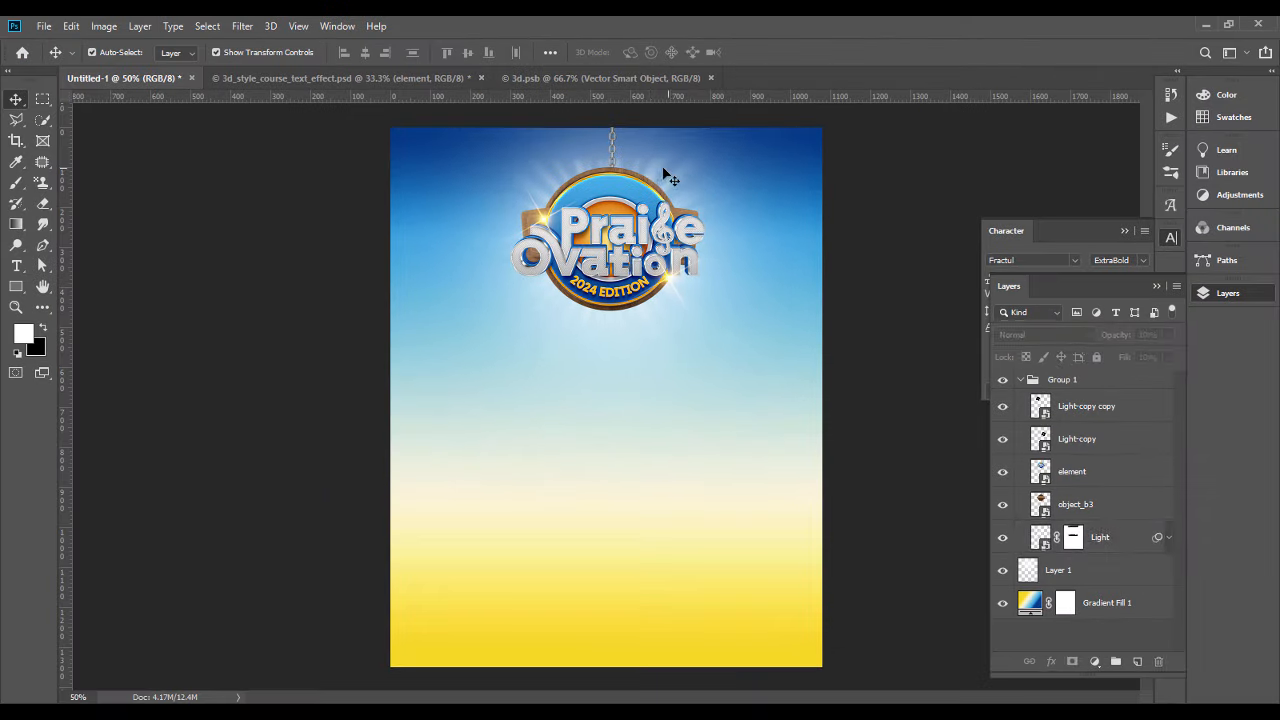
left_click(729, 243)
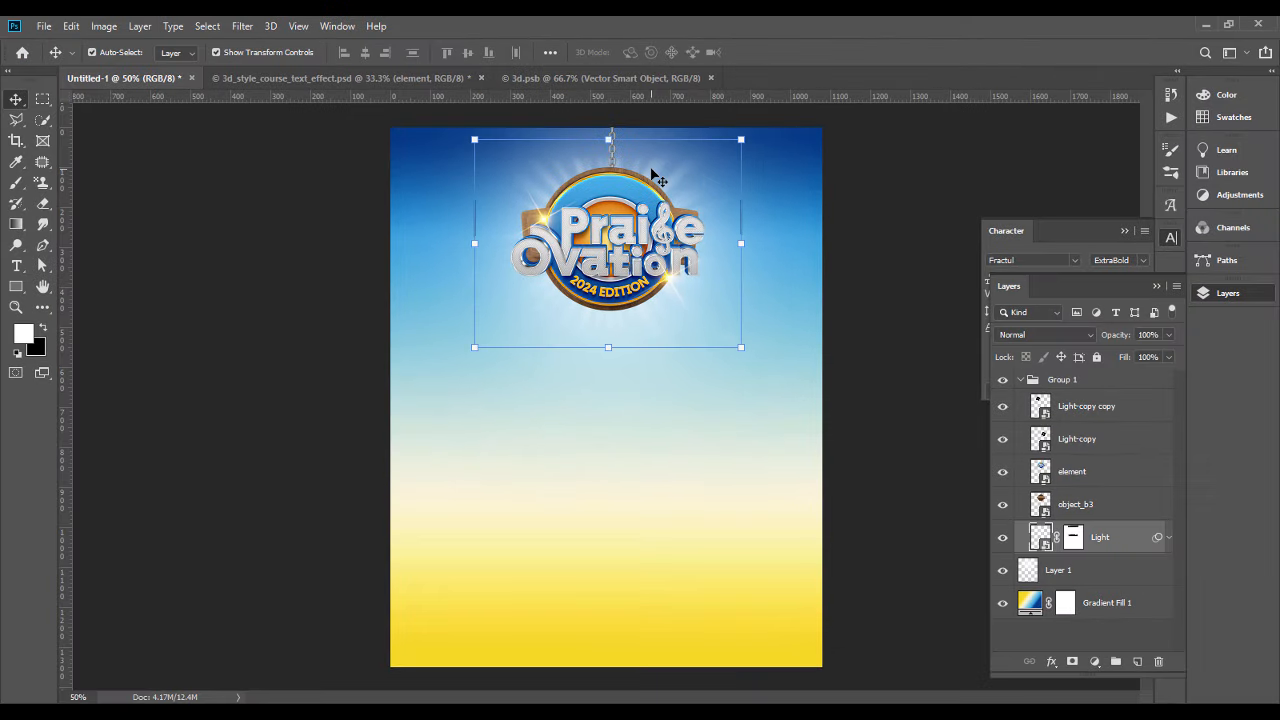
left_click(1168, 538)
double_click(1097, 590)
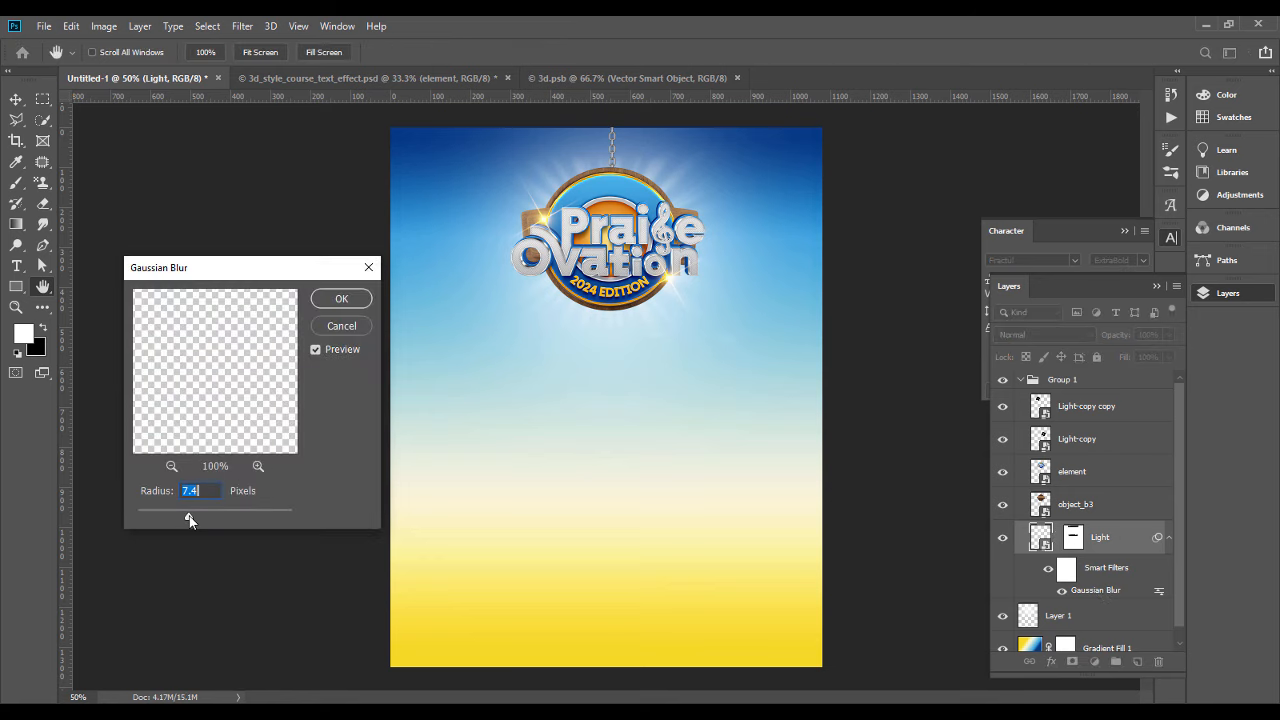
left_click(337, 300)
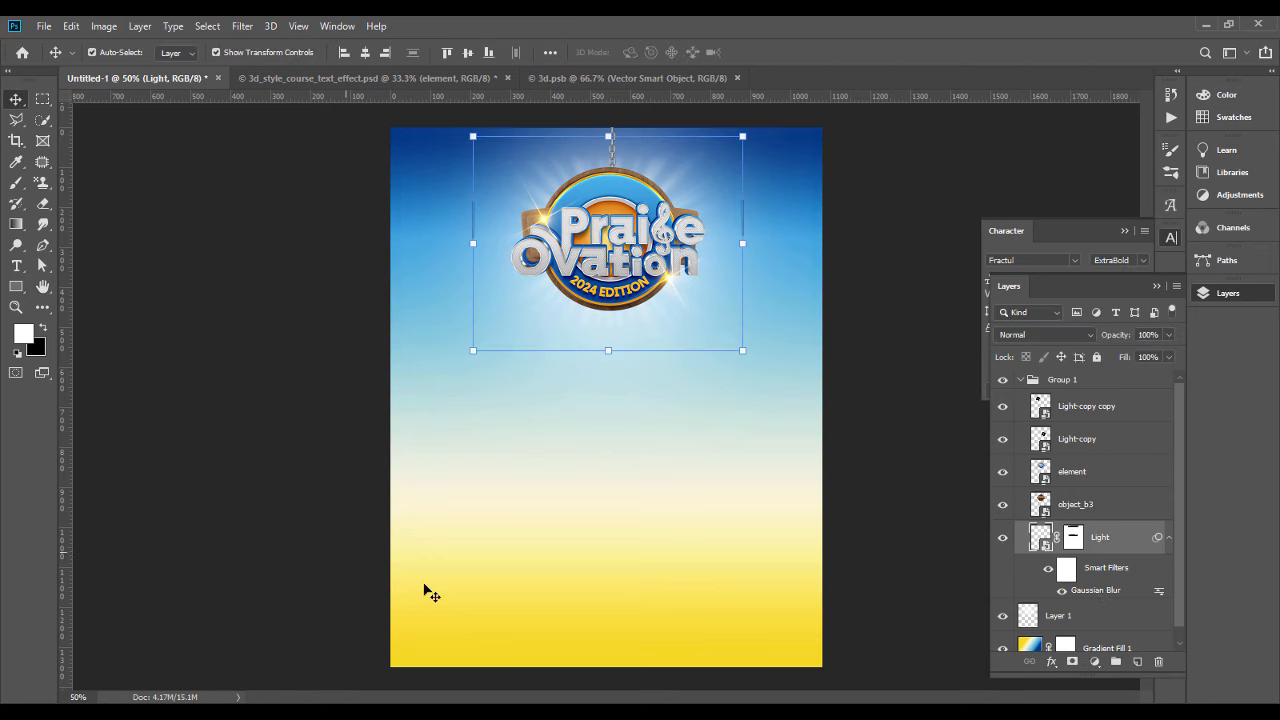
Step: Open the towers PSD from the praise ovation tut folder in Photoshop
key("alt+Tab")
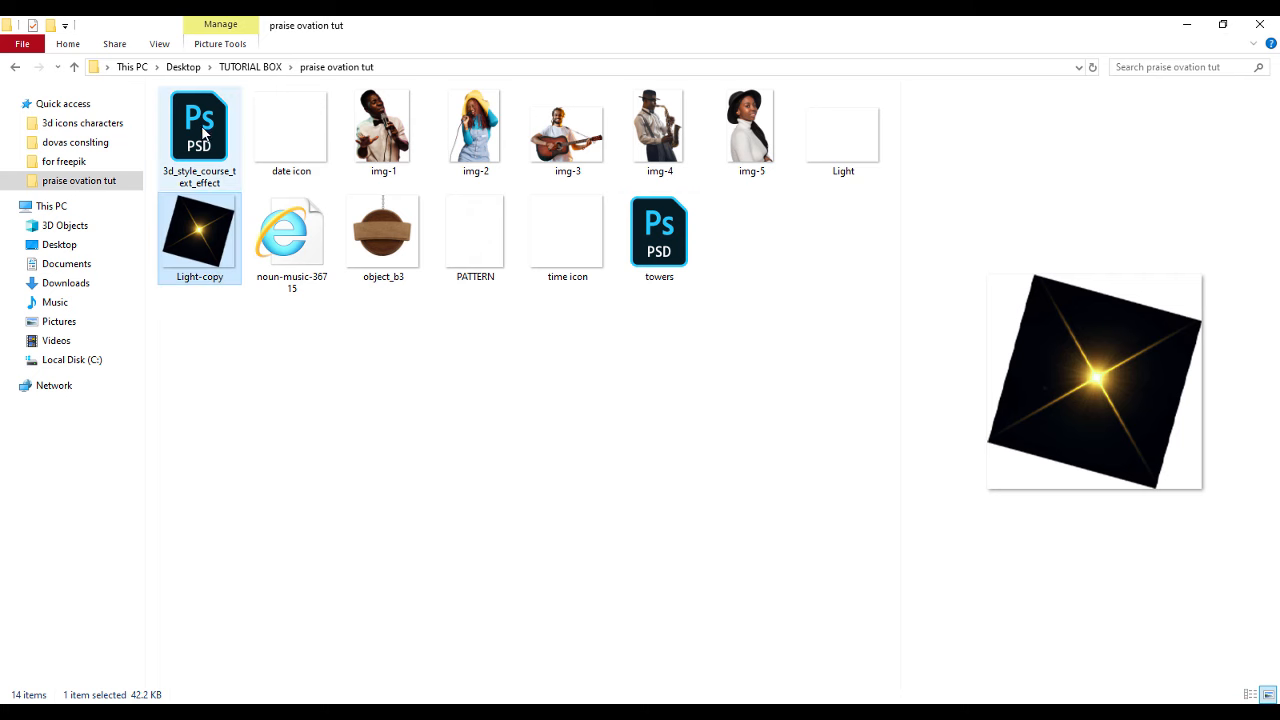
left_click(672, 252)
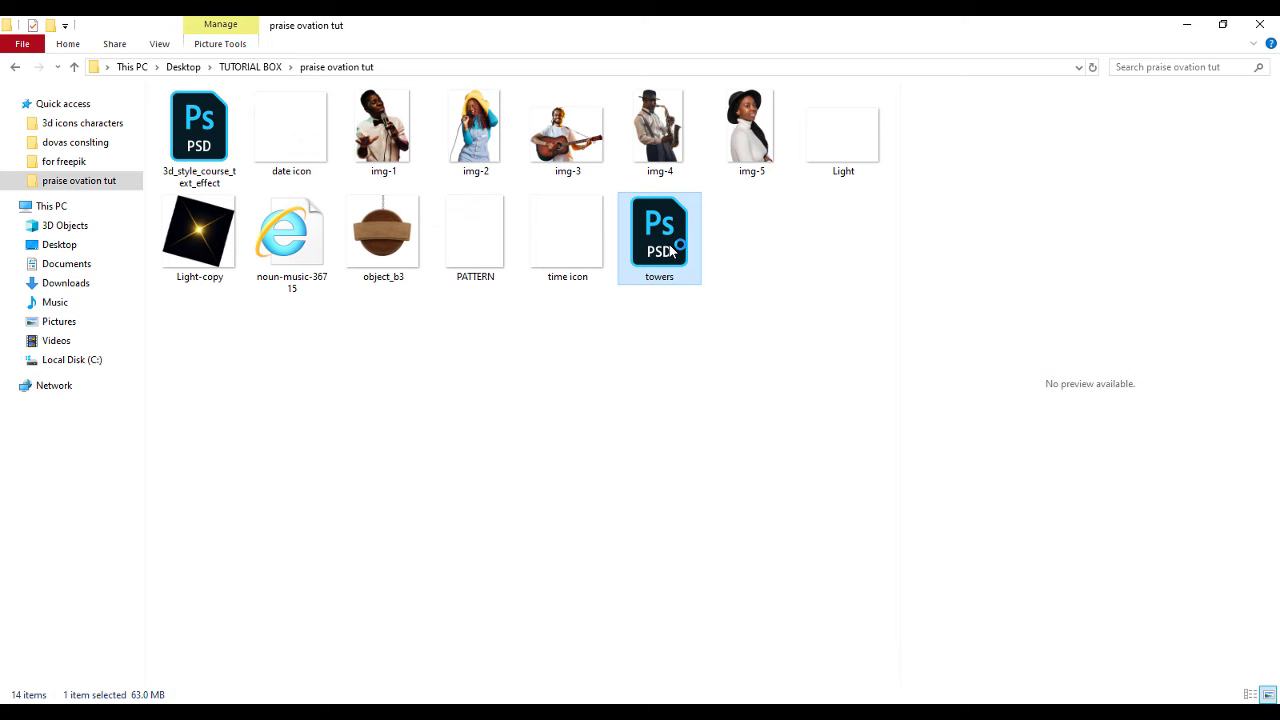
key("alt+Tab")
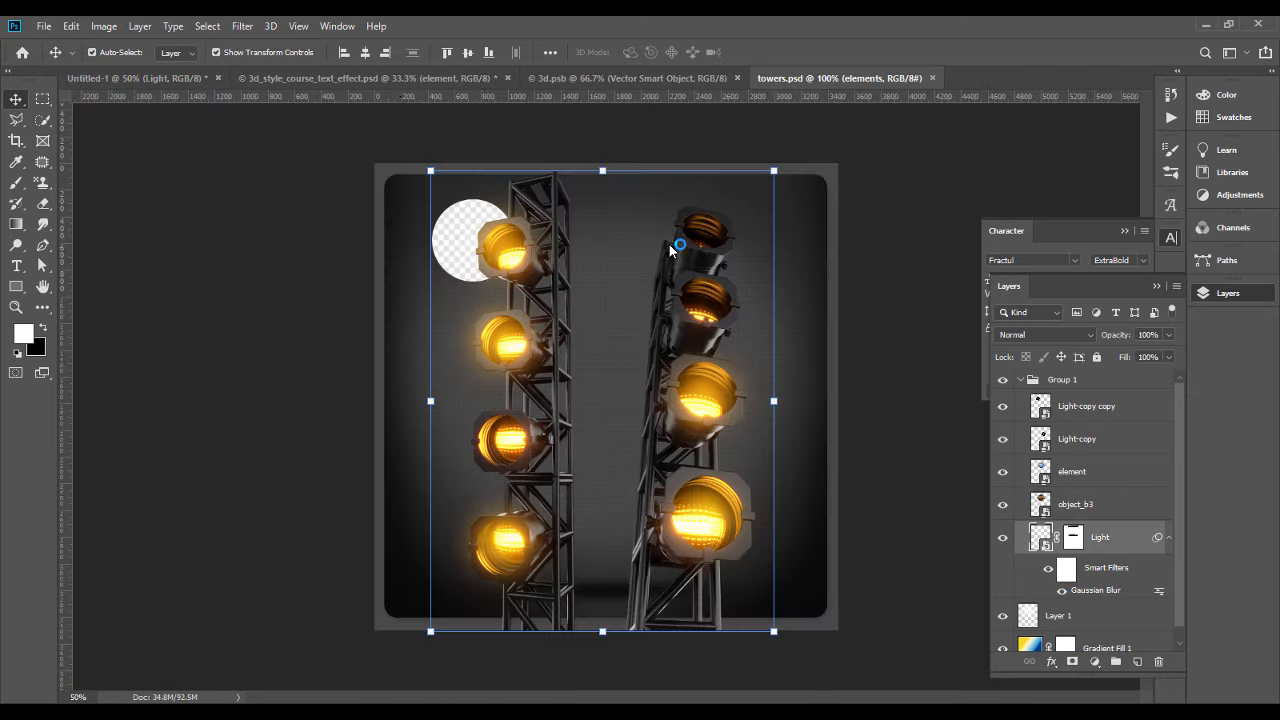
Step: Close the 3d_style_course_text_effect.psd and 3d.psb documents, keeping the poster and towers.psd open
left_click(490, 77)
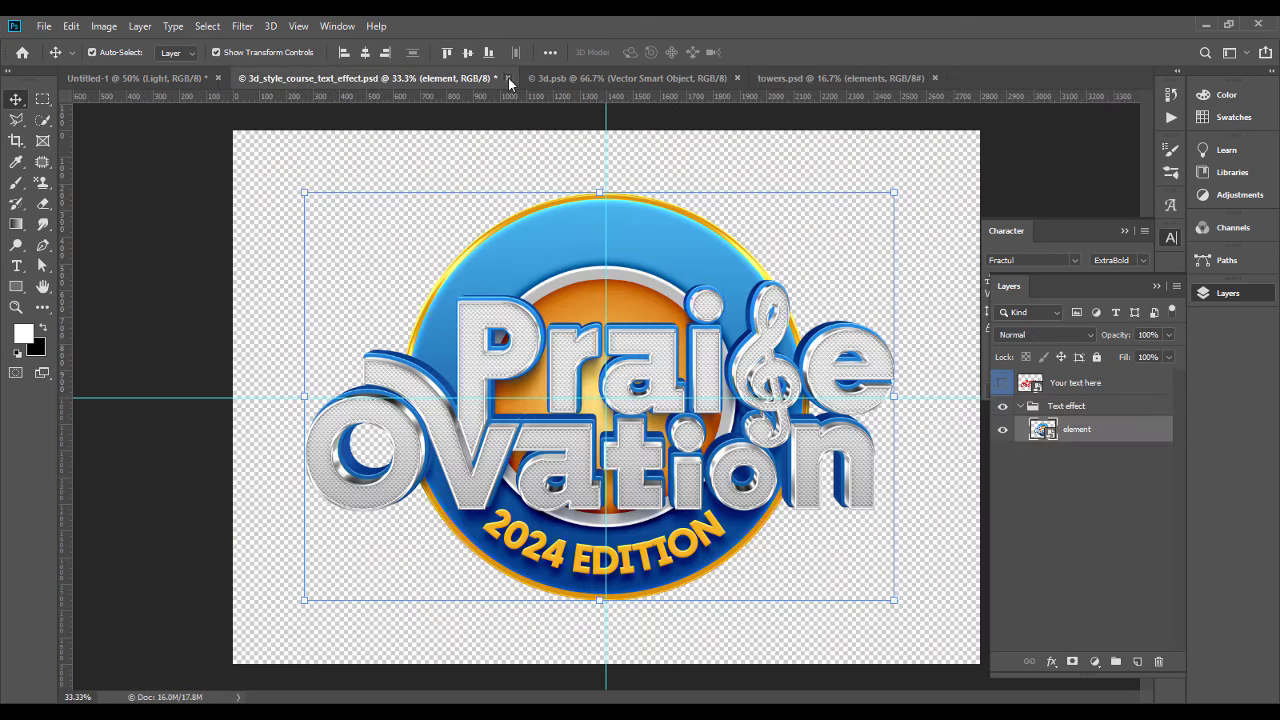
left_click(507, 78)
left_click(628, 283)
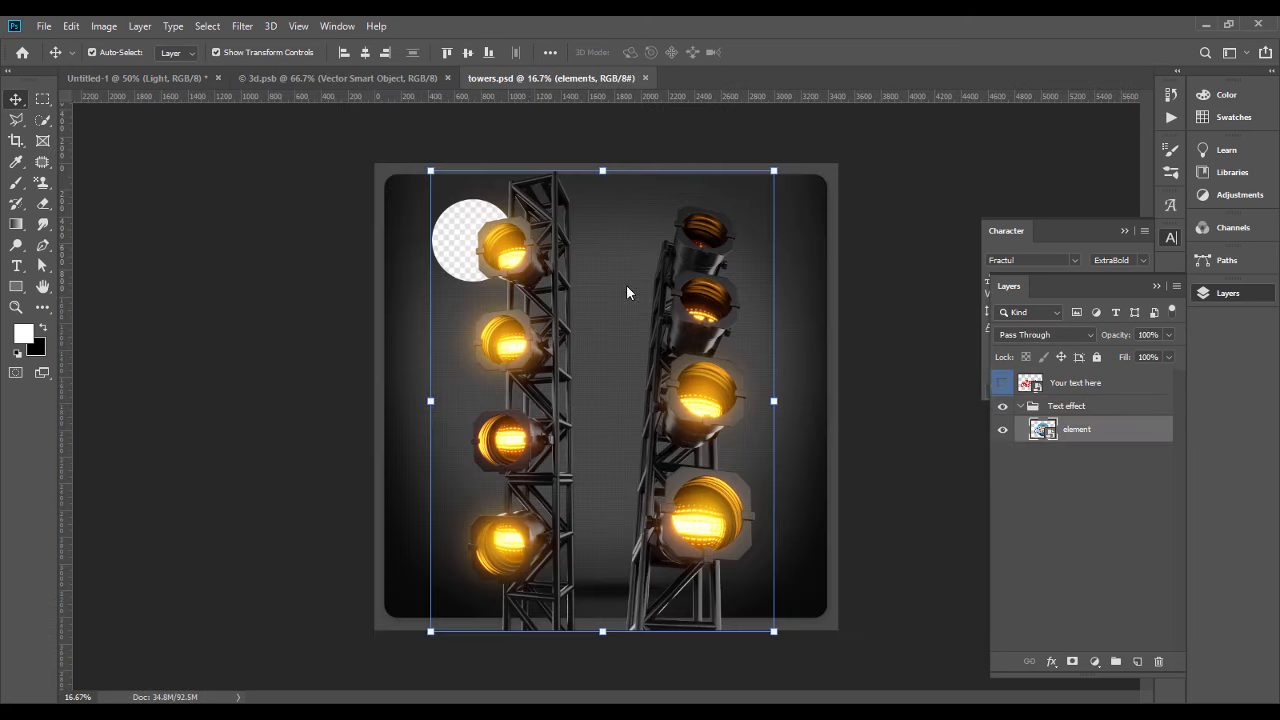
left_click(390, 78)
left_click(447, 78)
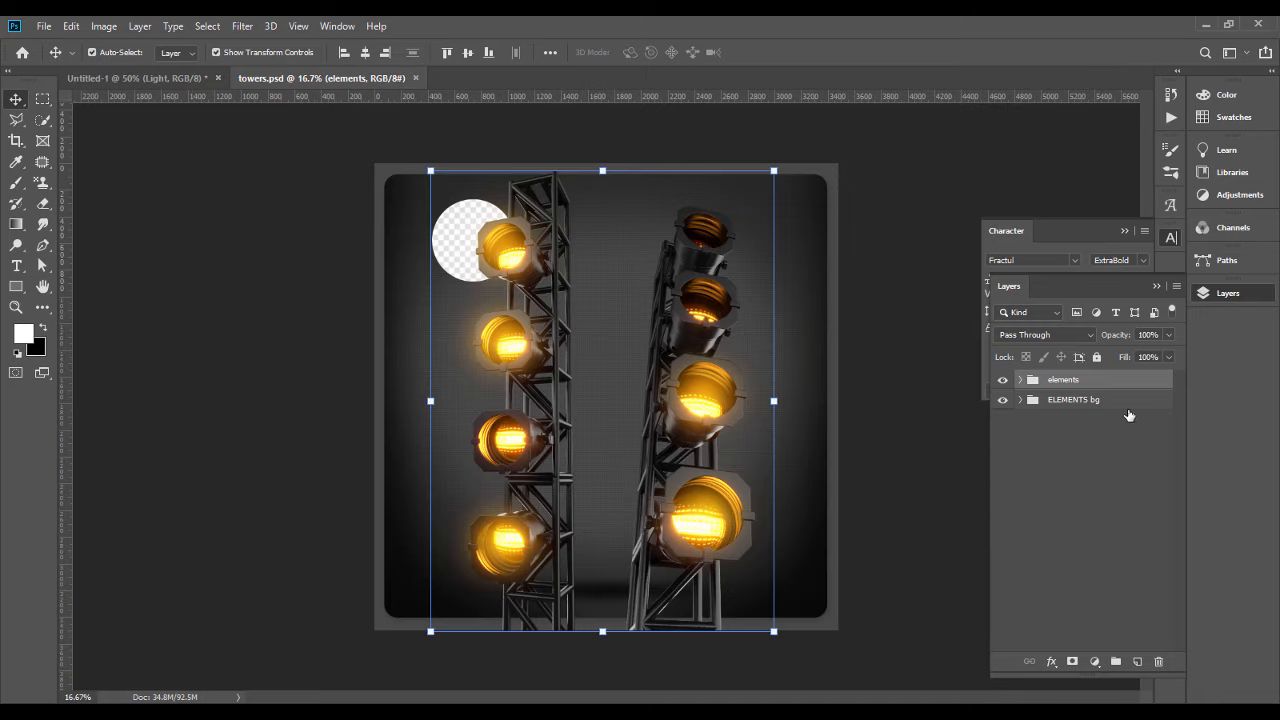
Step: Hide the Brilho/Contraste 1 background in towers.psd and convert the tower 2 layer to a smart object
left_click(1021, 400)
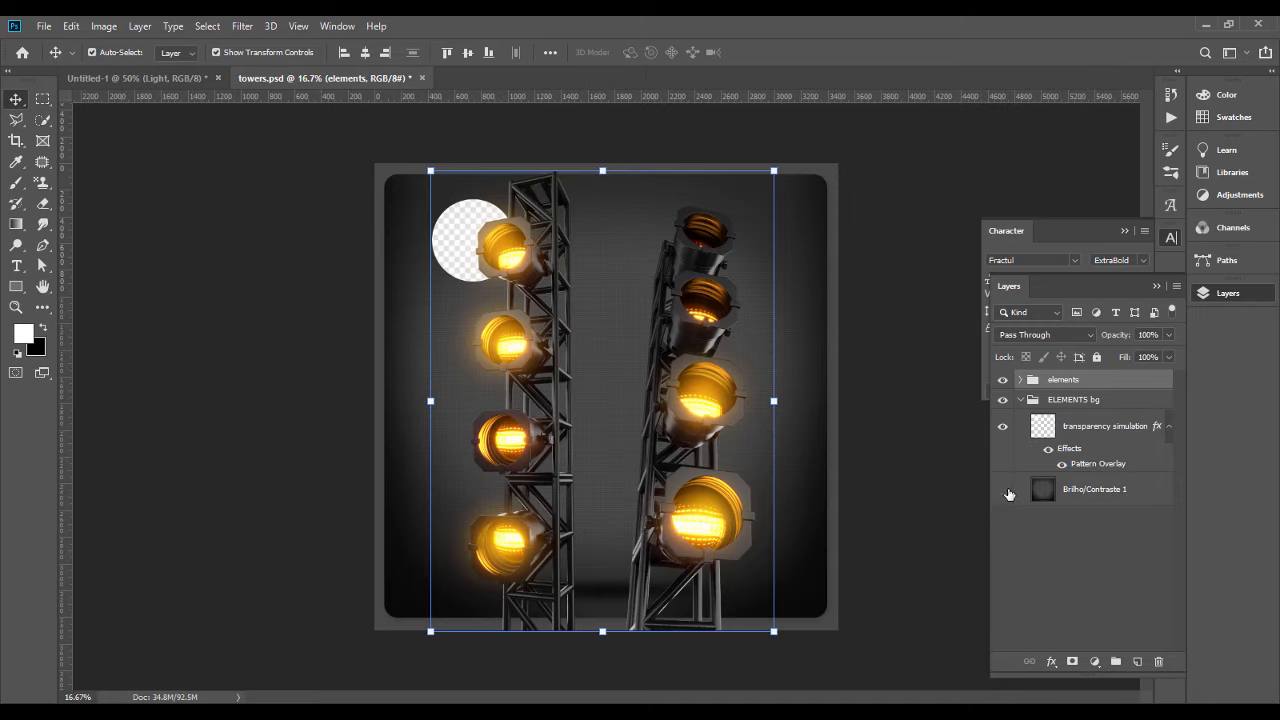
left_click(1004, 490)
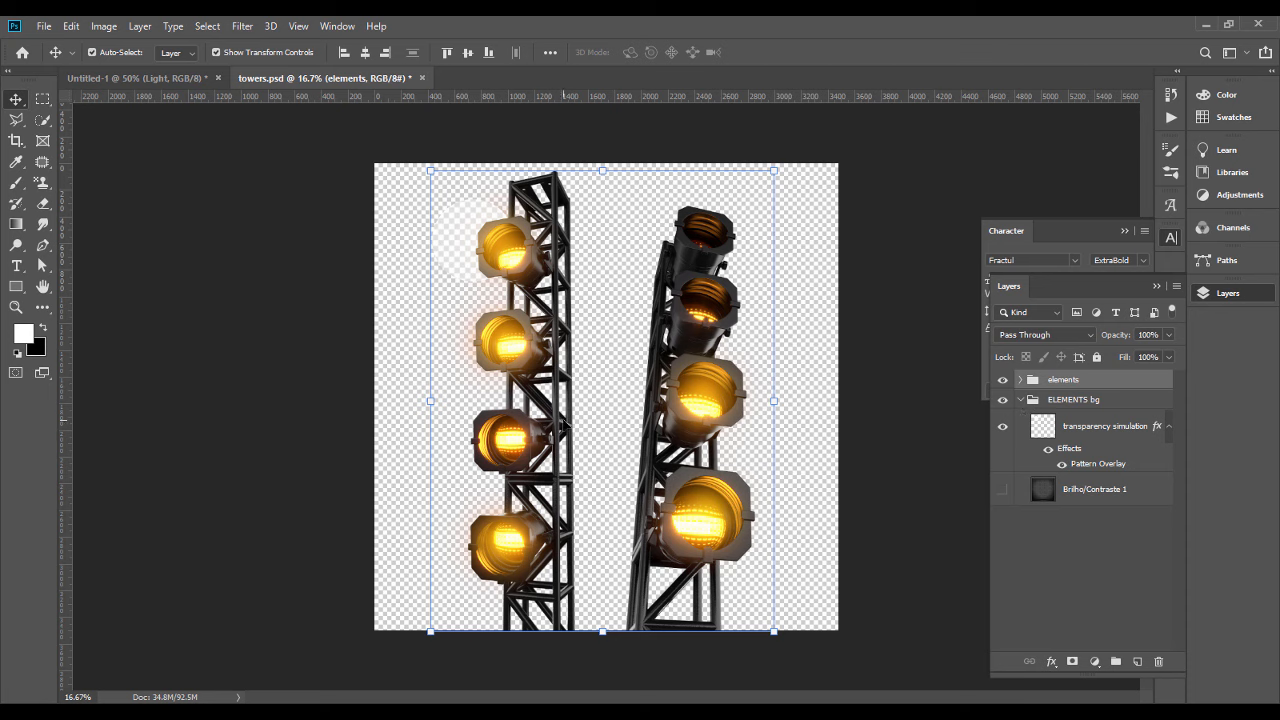
left_click(563, 425)
right_click(1089, 476)
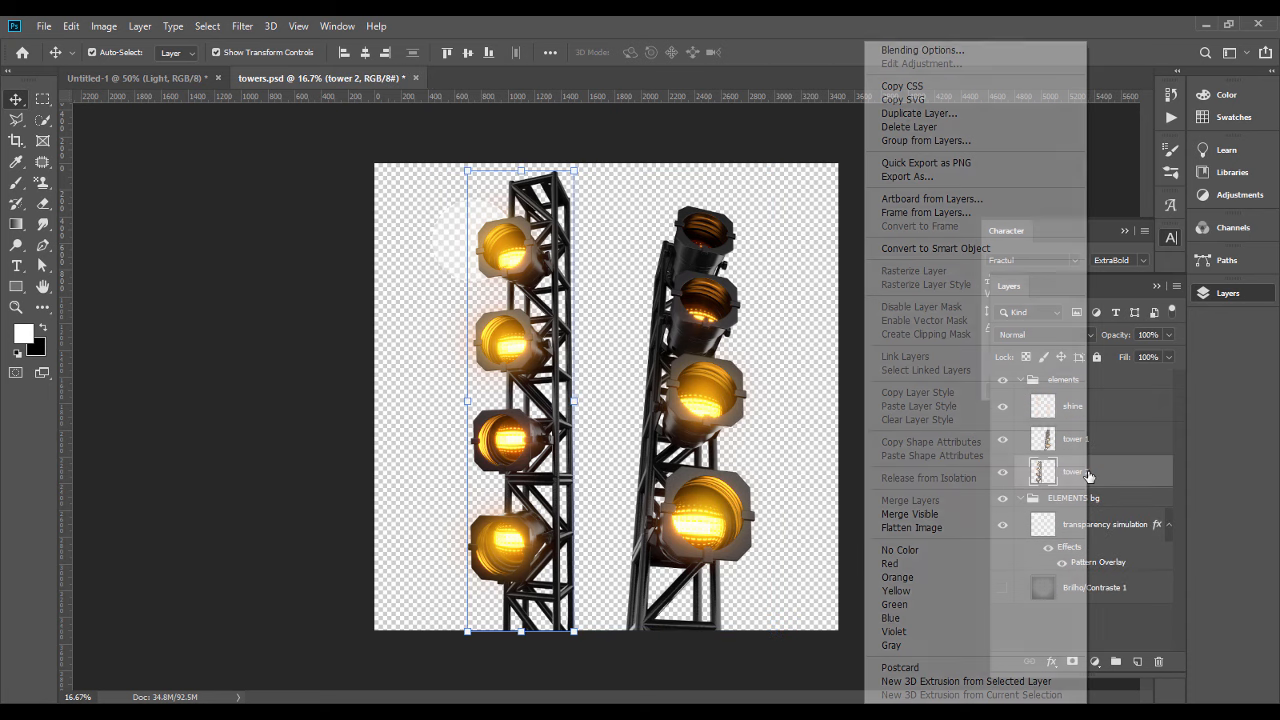
left_click(971, 249)
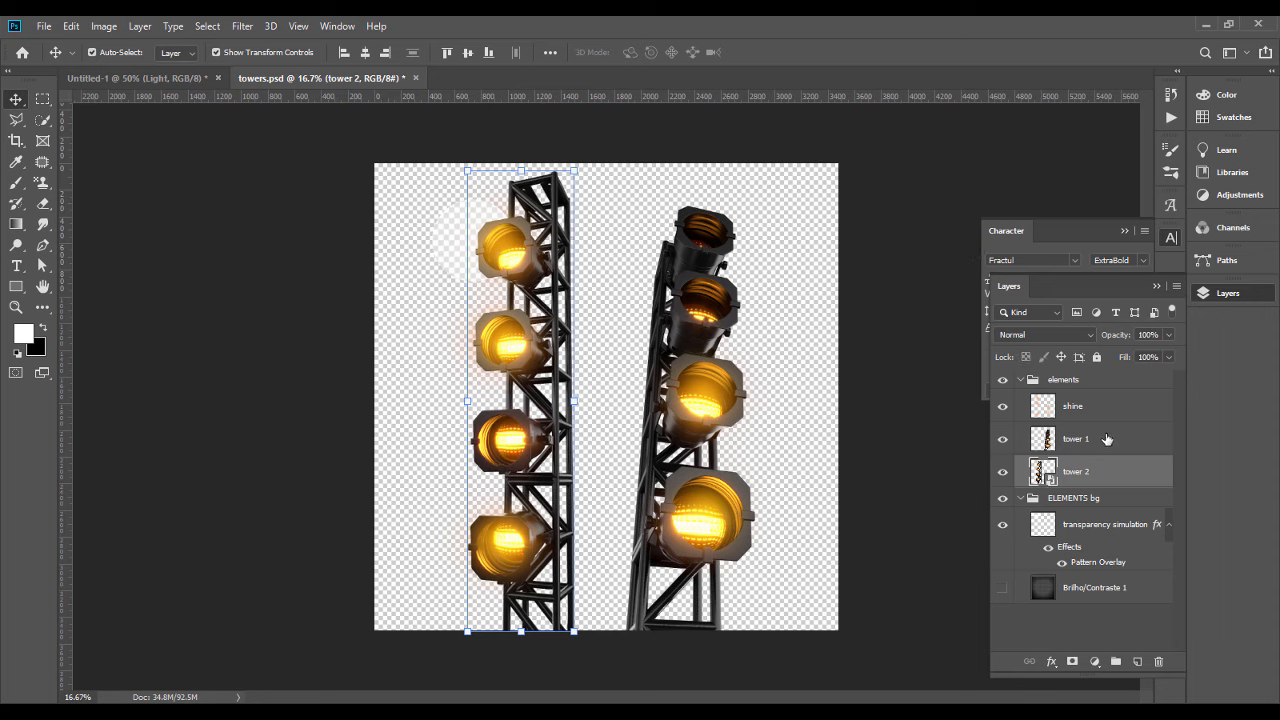
Step: Hide the tower 1 layer and toggle the shine layer off and on to check its glow
left_click(1003, 439)
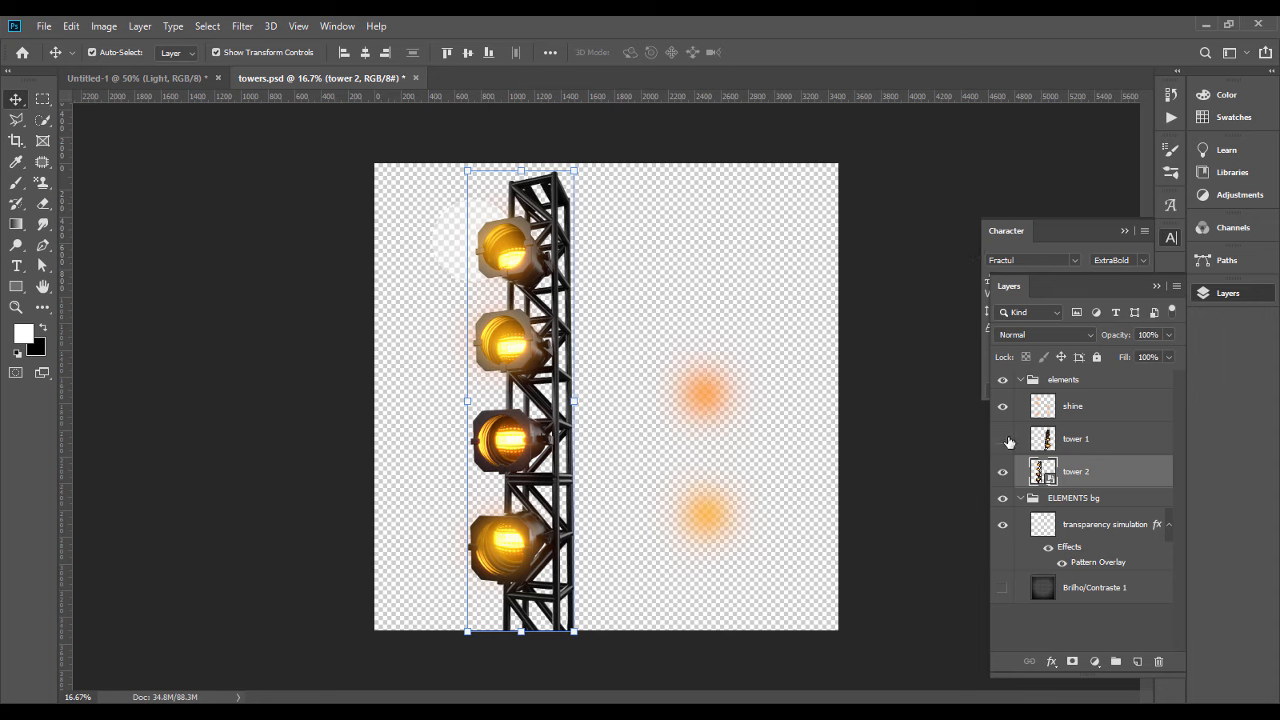
left_click(1099, 417)
left_click(1004, 408)
left_click(1004, 408)
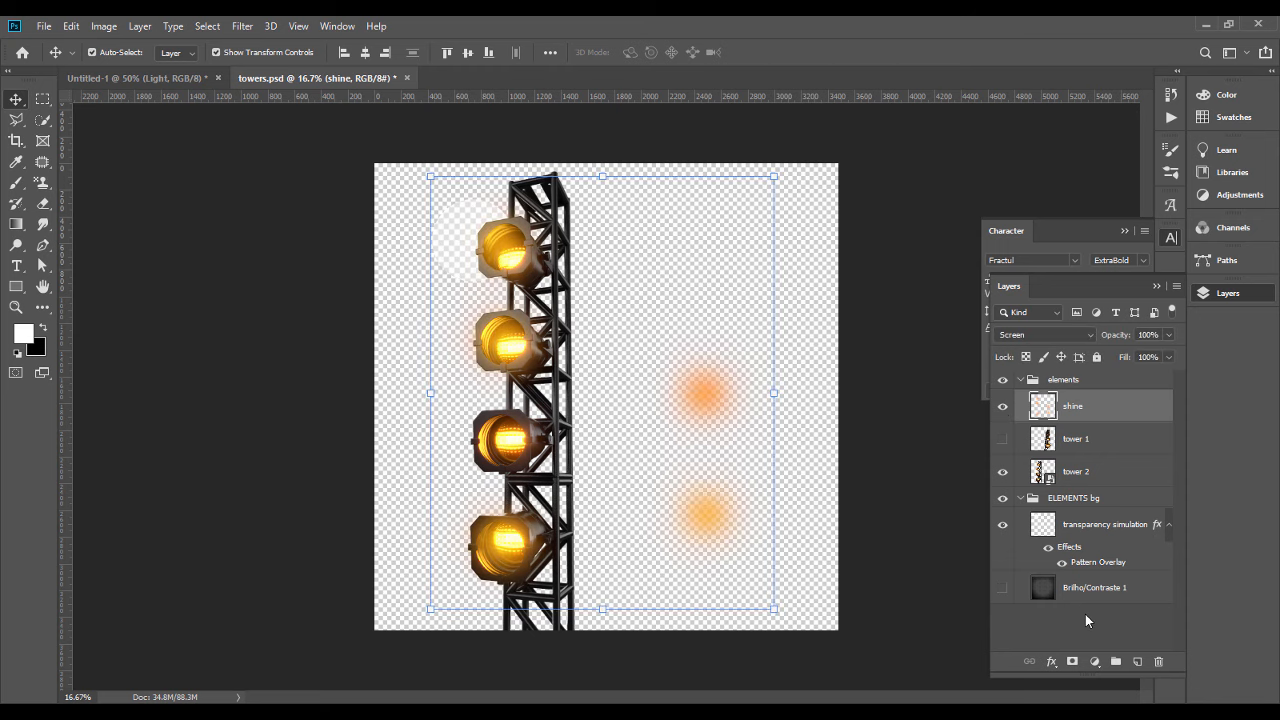
Step: Mask the shine layer to a rectangular selection around the left tower and hide the transparency simulation layer
left_click(42, 97)
left_click_drag(421, 187, 586, 626)
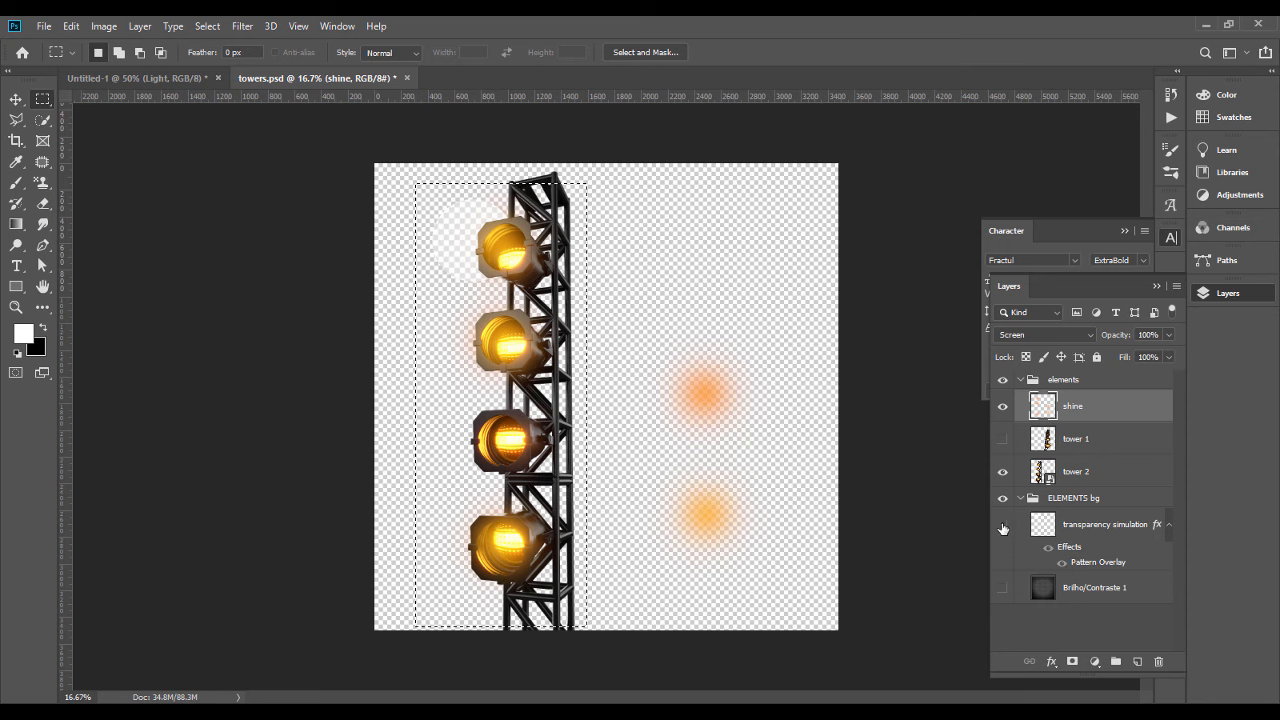
left_click(1003, 528)
left_click(1072, 662)
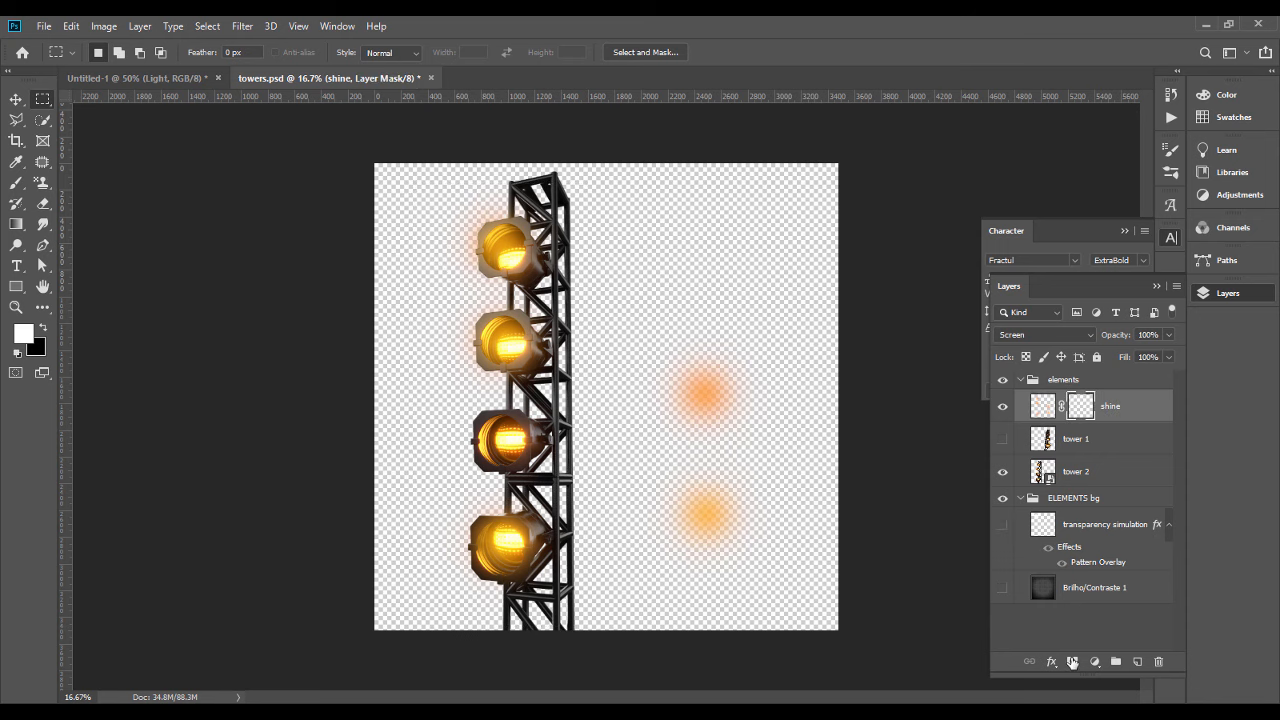
Step: Convert the masked shine layer to a smart object, move it directly above tower 2 and select both layers
right_click(1130, 410)
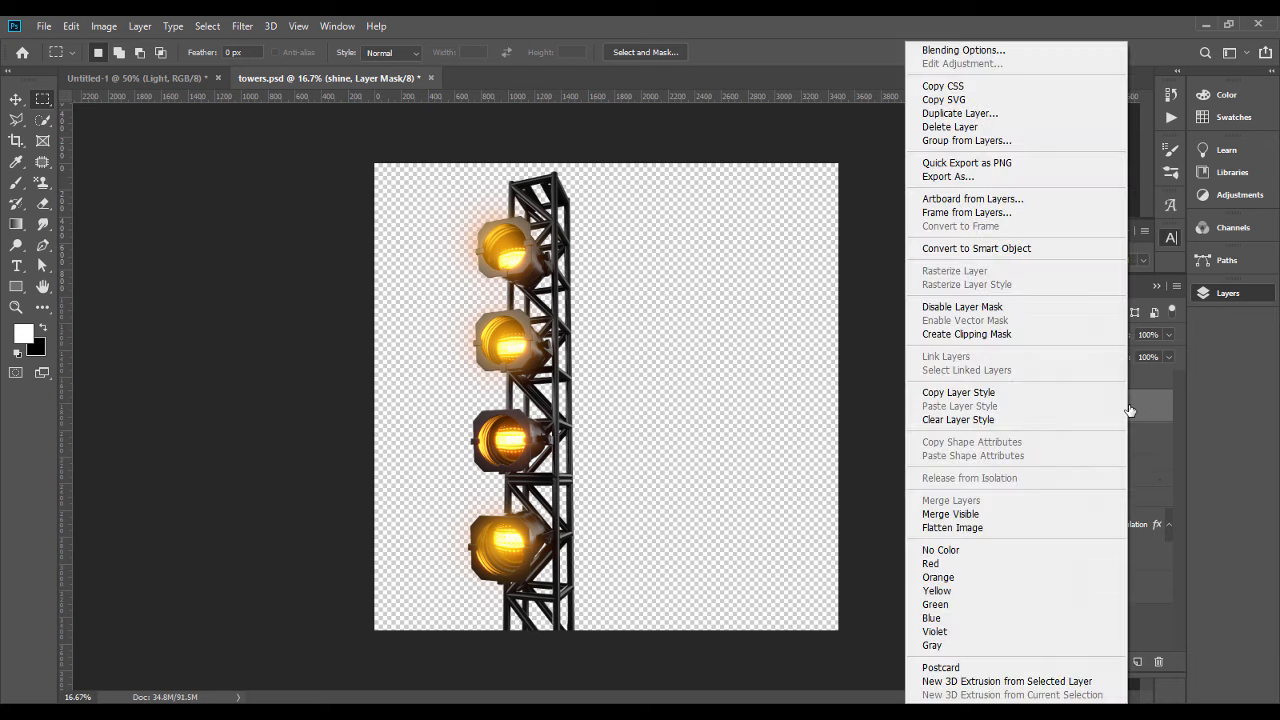
left_click(983, 249)
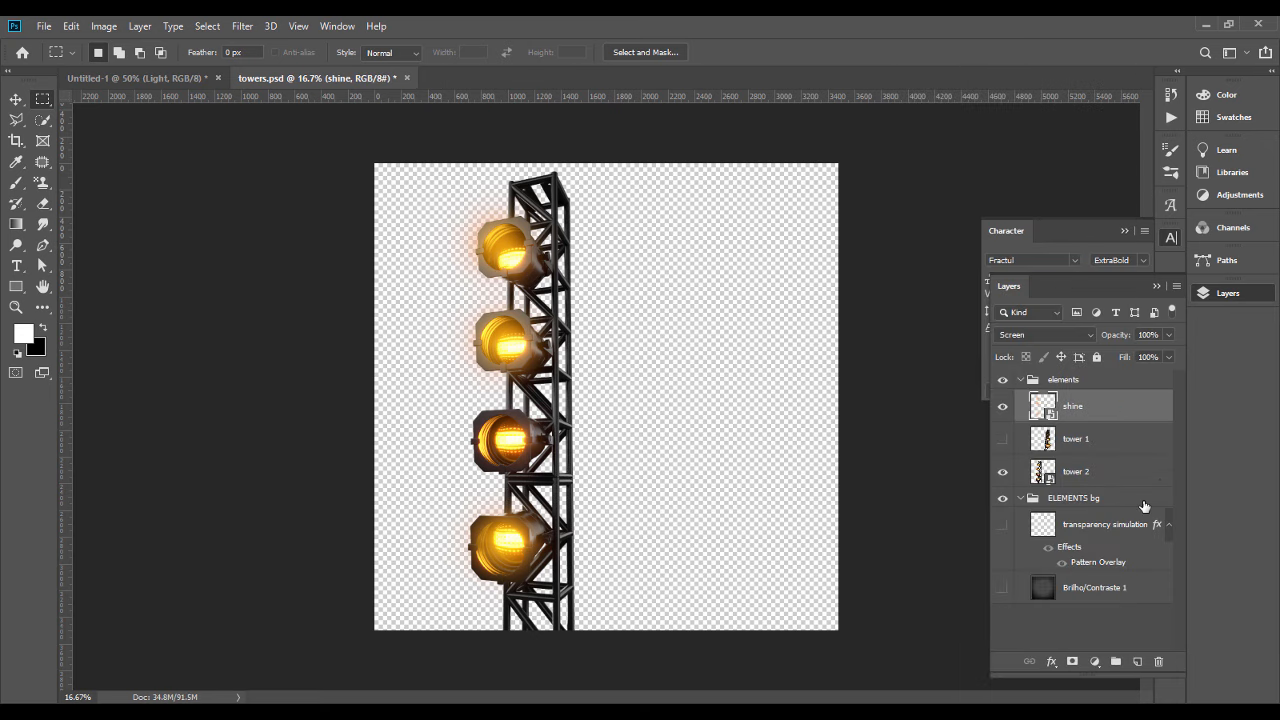
left_click_drag(1106, 410, 1102, 460)
left_click(1102, 462, "shift")
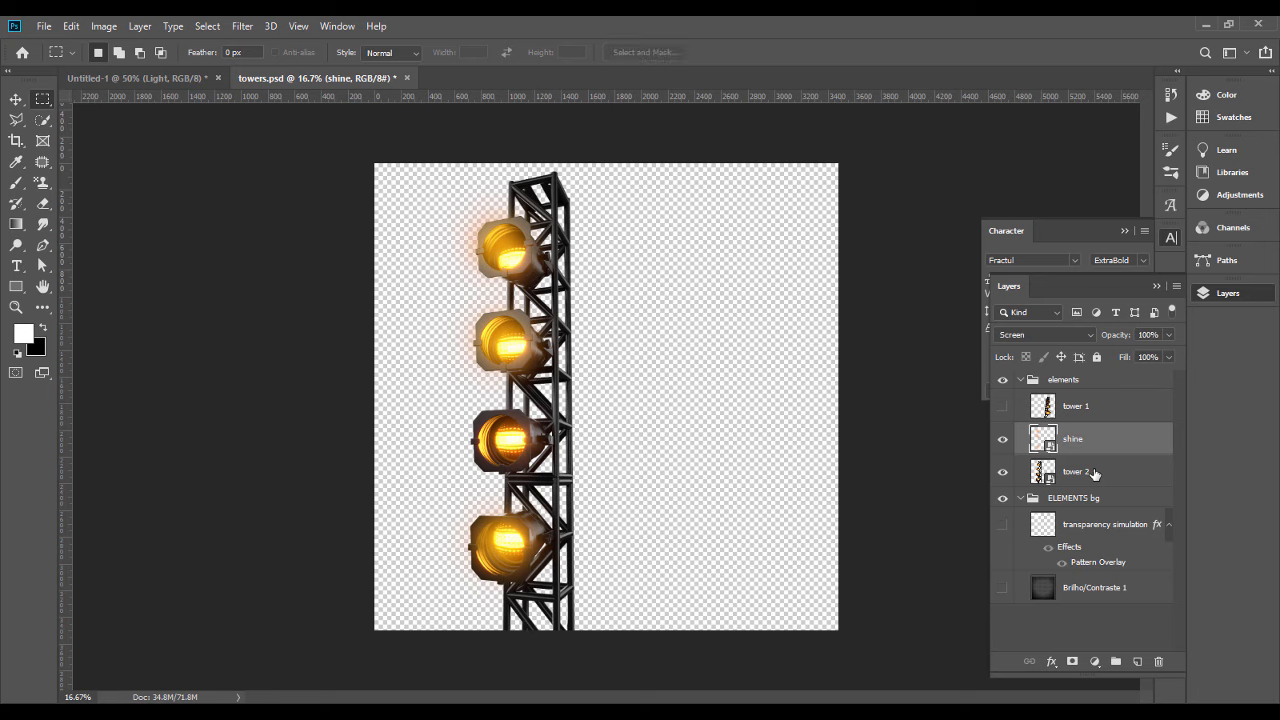
Step: Group the shine and tower 2 layers and bring the group into the poster document
key("ctrl+g")
left_click_drag(1092, 440, 757, 217)
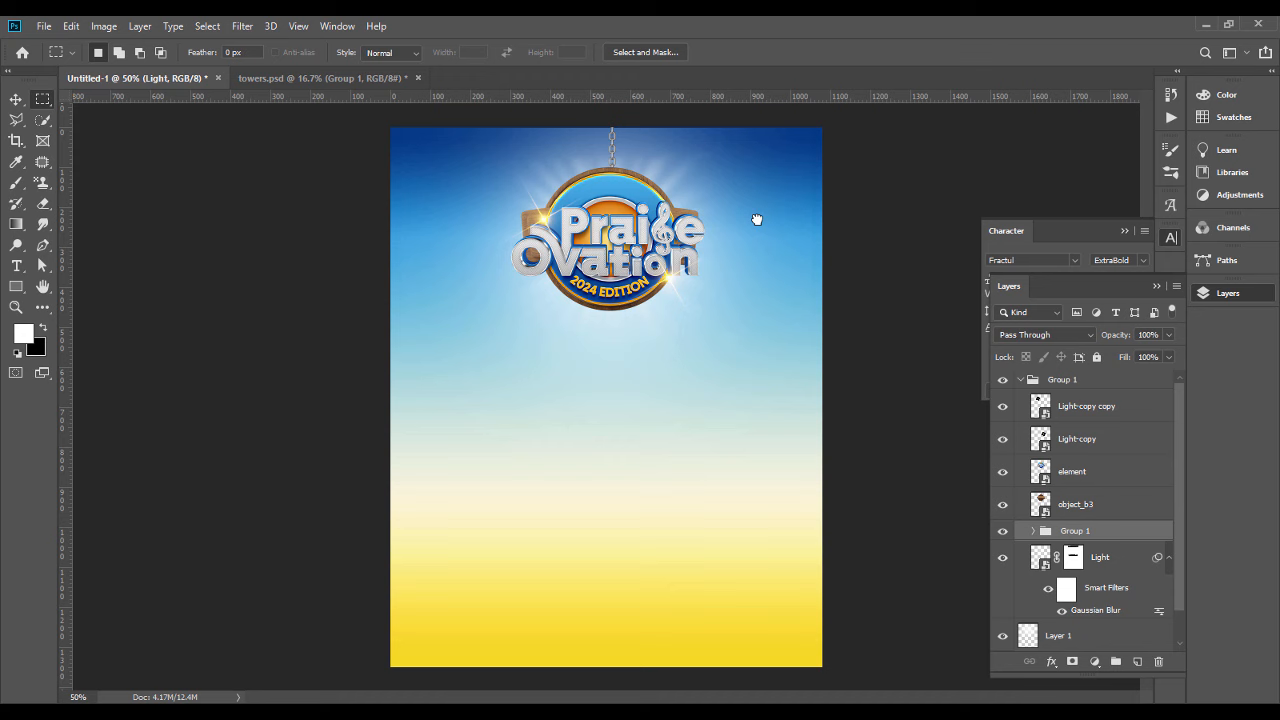
left_click(16, 98)
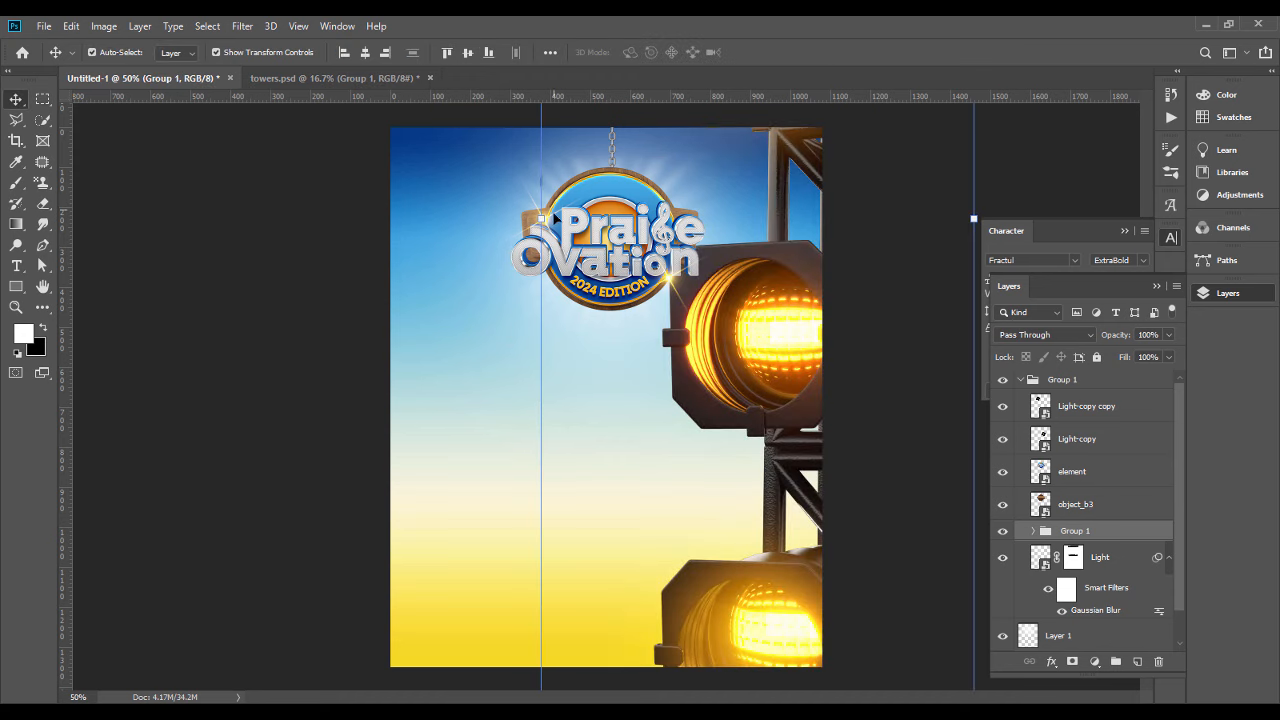
Step: Scale the light tower group to about 19.4%, rotate it about -23.2° and place it in the poster's upper-right corner
key("ctrl+t")
left_click_drag(548, 222, 720, 262)
left_click_drag(813, 210, 824, 183)
left_click_drag(784, 190, 803, 222)
left_click_drag(869, 365, 852, 343)
left_click_drag(800, 288, 813, 290)
left_click_drag(824, 360, 828, 370)
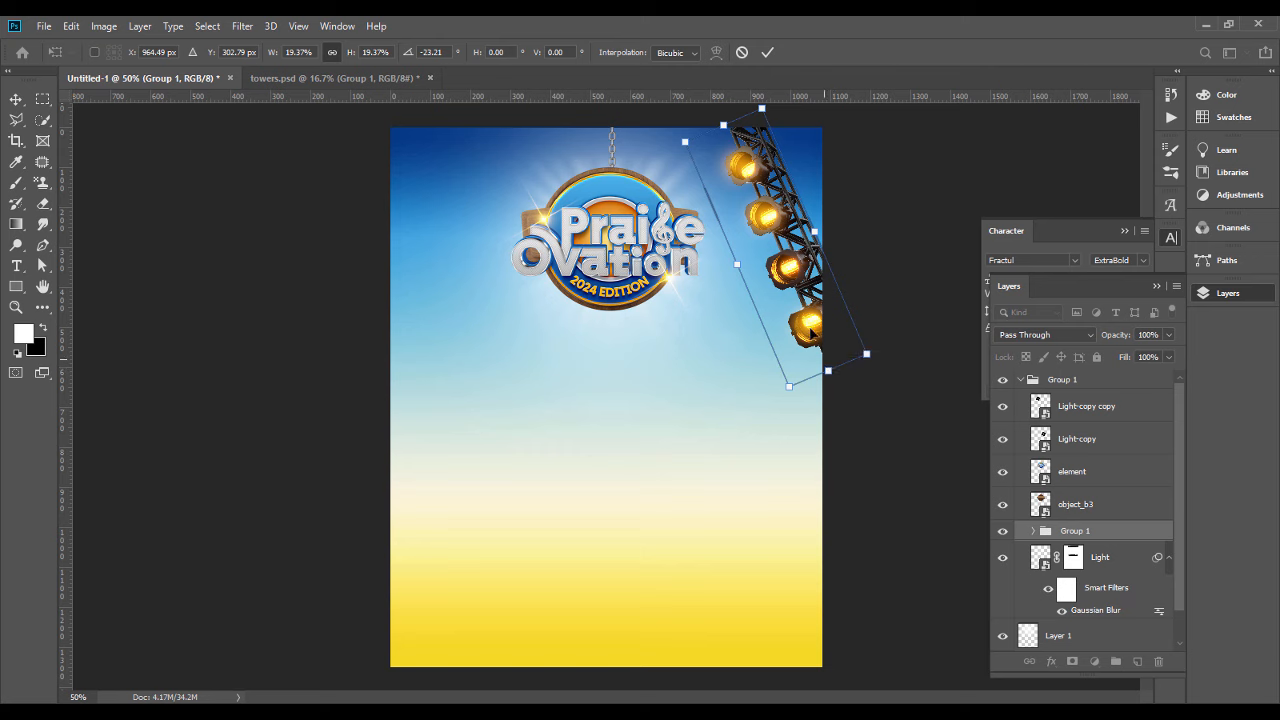
left_click_drag(804, 316, 794, 310)
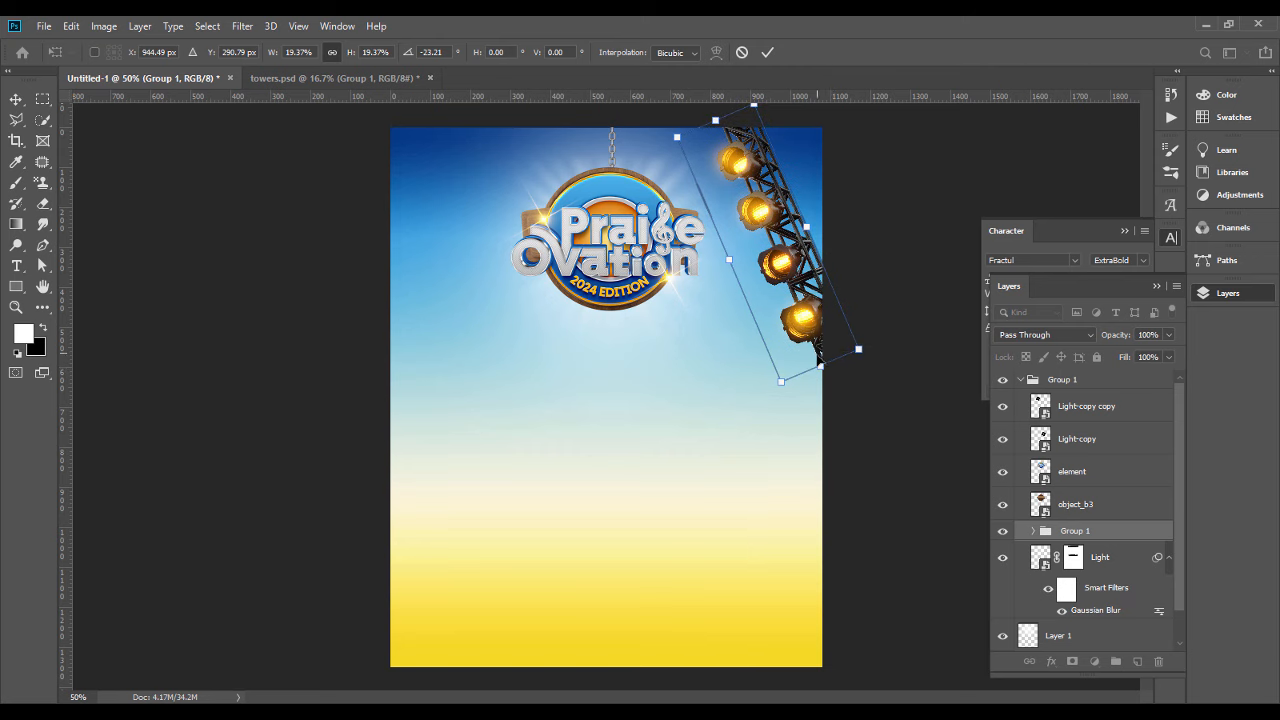
key("Return")
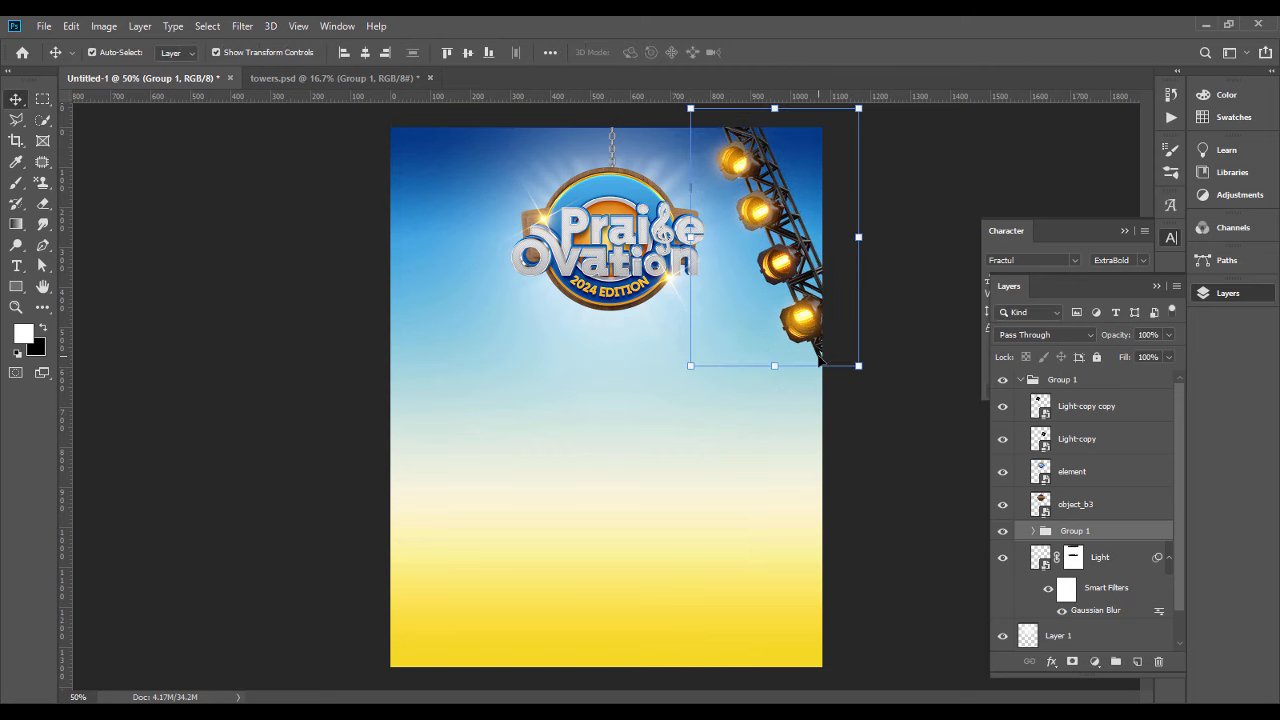
Step: Scale the tower group to about 97.8%, tilt it about -3.9° further and nudge it against the poster's right edge
mouse_move(870, 371)
left_mouse_down()
mouse_move(880, 368)
mouse_move(868, 356)
left_mouse_up()
left_click_drag(799, 287, 803, 290)
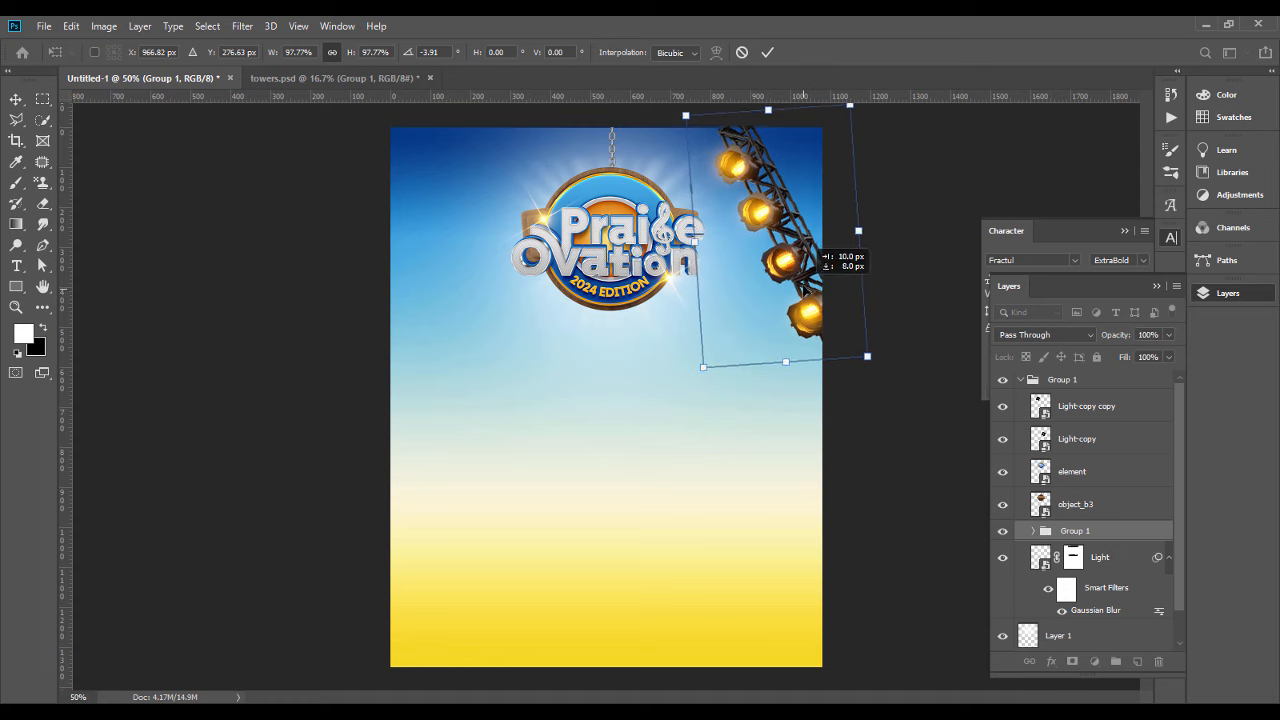
key("Return")
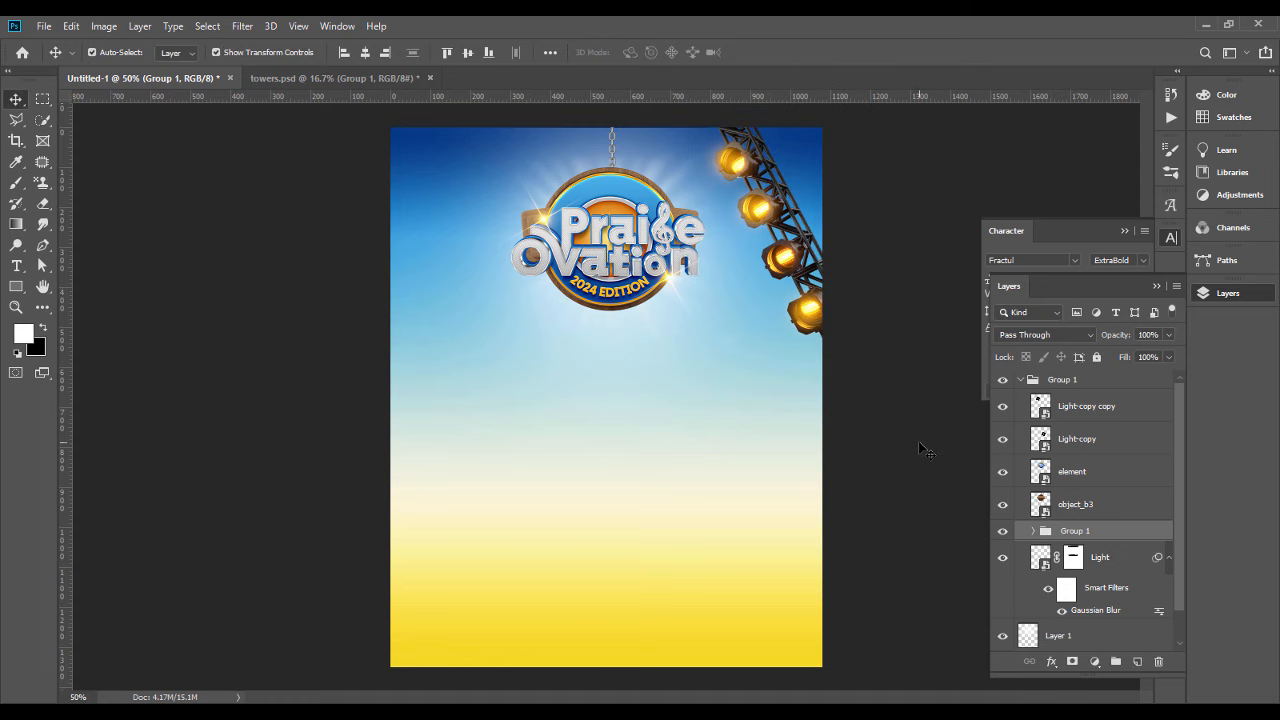
left_click(919, 443)
Step: Move the tower group above the sign group in the layer stack, collapse the sign group and expand the tower group
left_click_drag(1094, 532, 1090, 374)
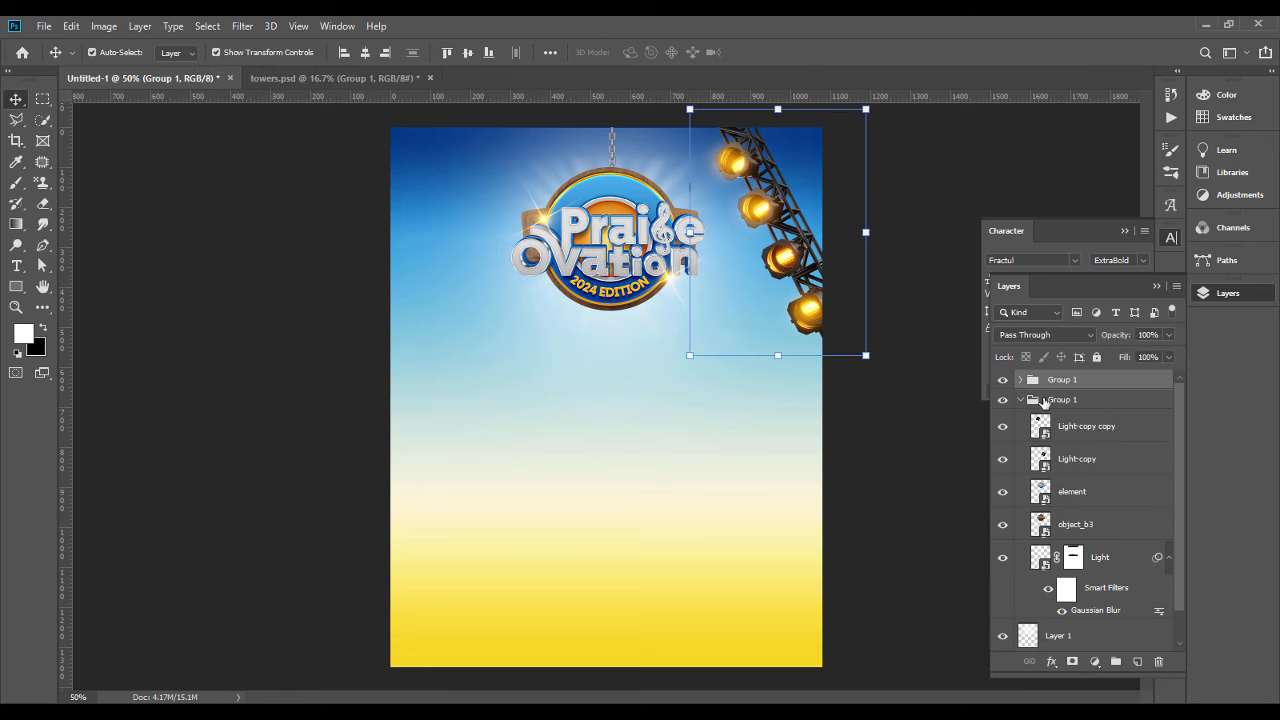
left_click(1020, 402)
left_click(1020, 380)
Step: Set the tower 2 layer's blend mode to Luminosity and select the shine layer
left_click(1075, 442)
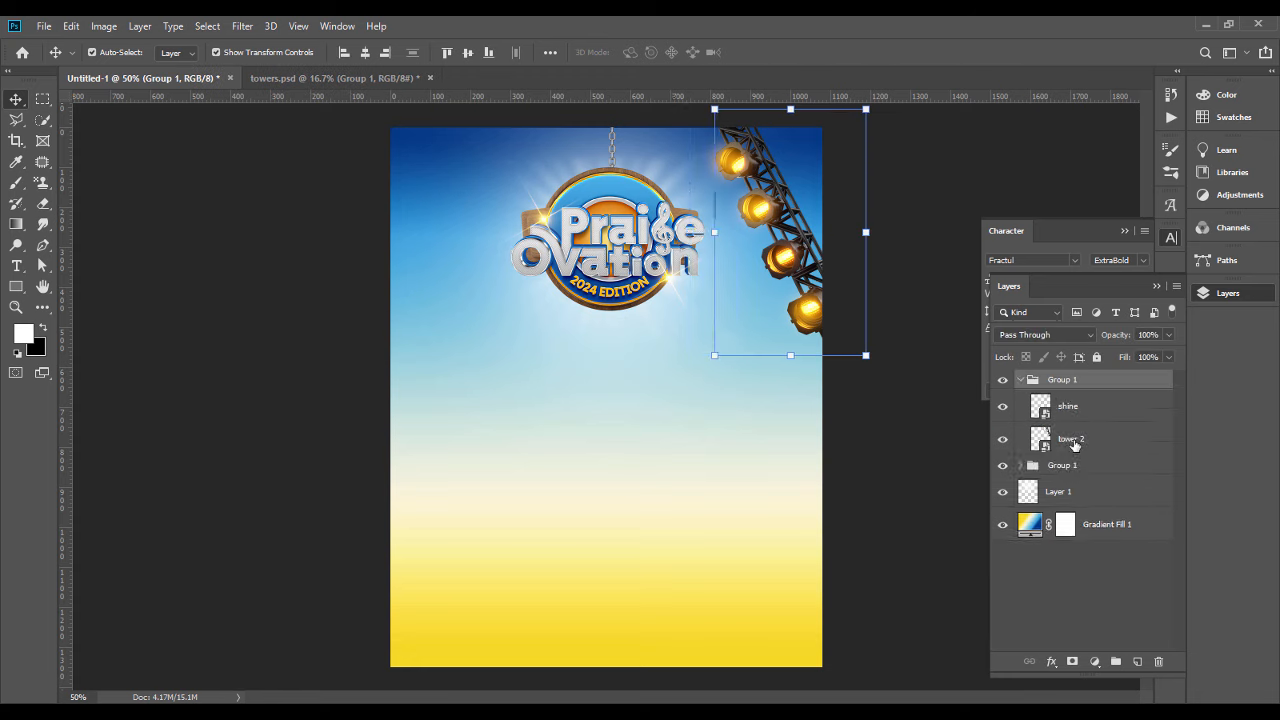
left_click(1048, 336)
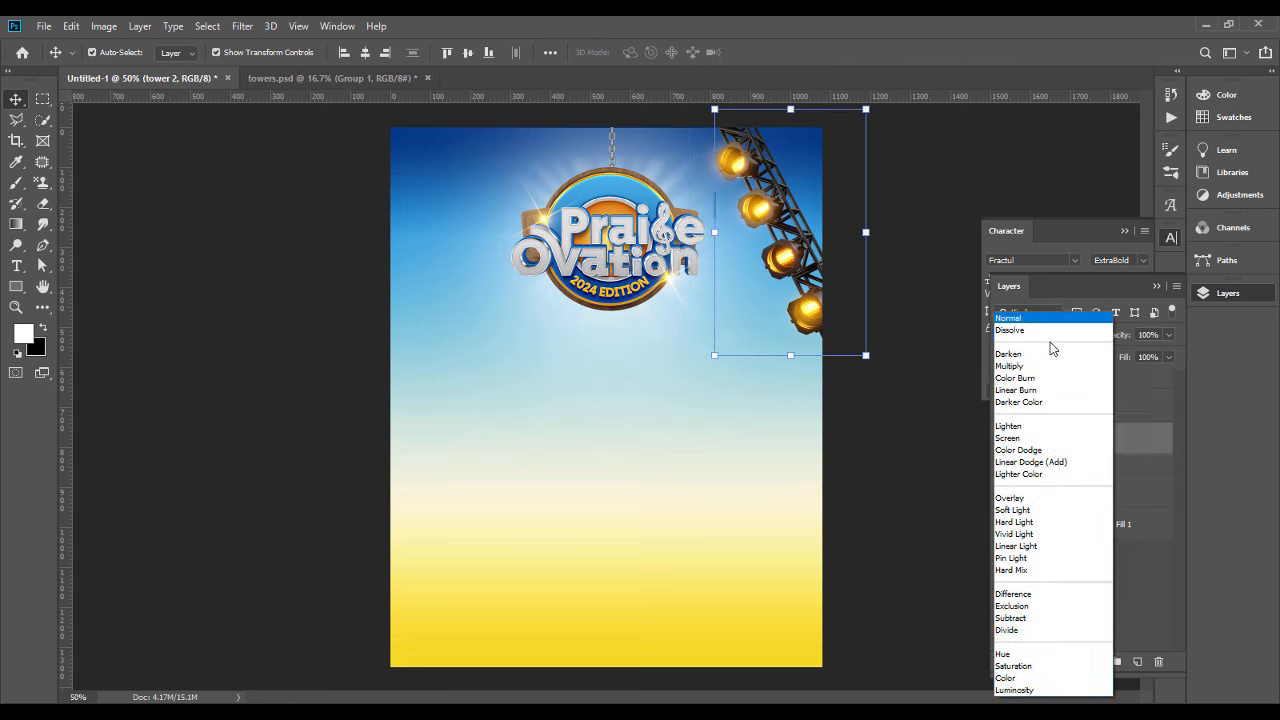
left_click(1026, 690)
left_click(1088, 408)
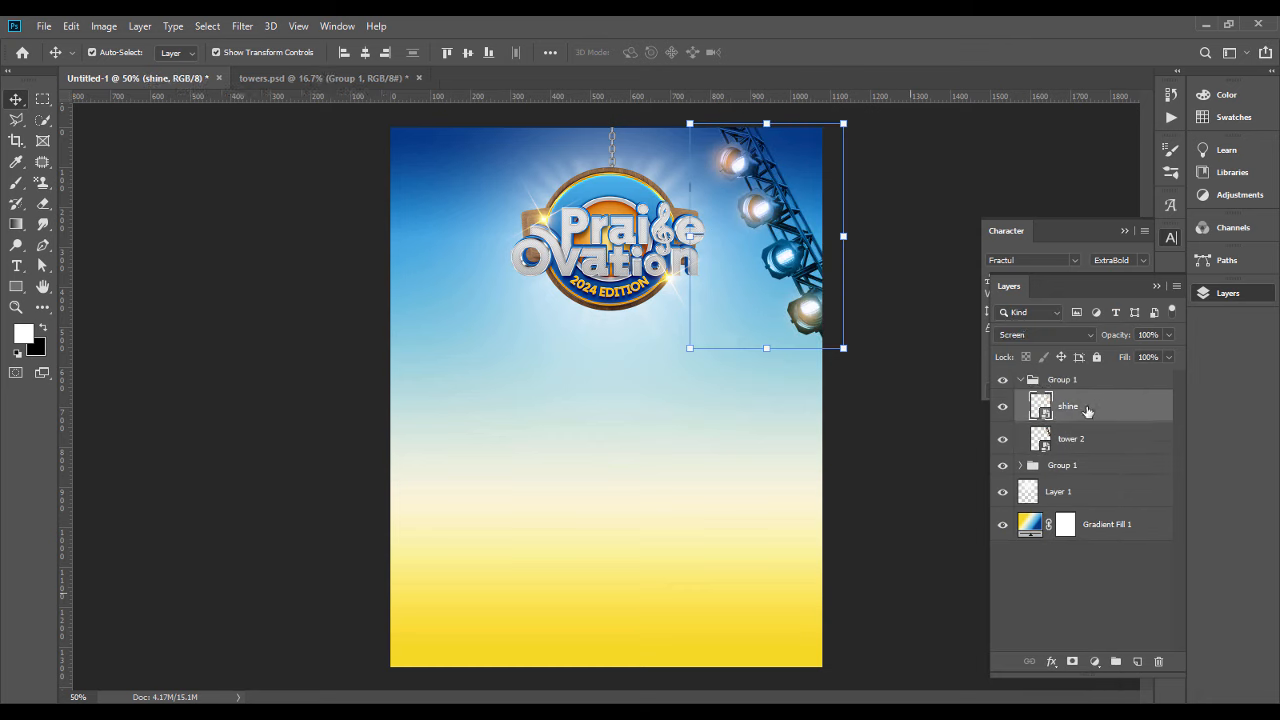
Step: Collapse the tower group, duplicate it and flip the copy horizontally
left_click(1060, 380)
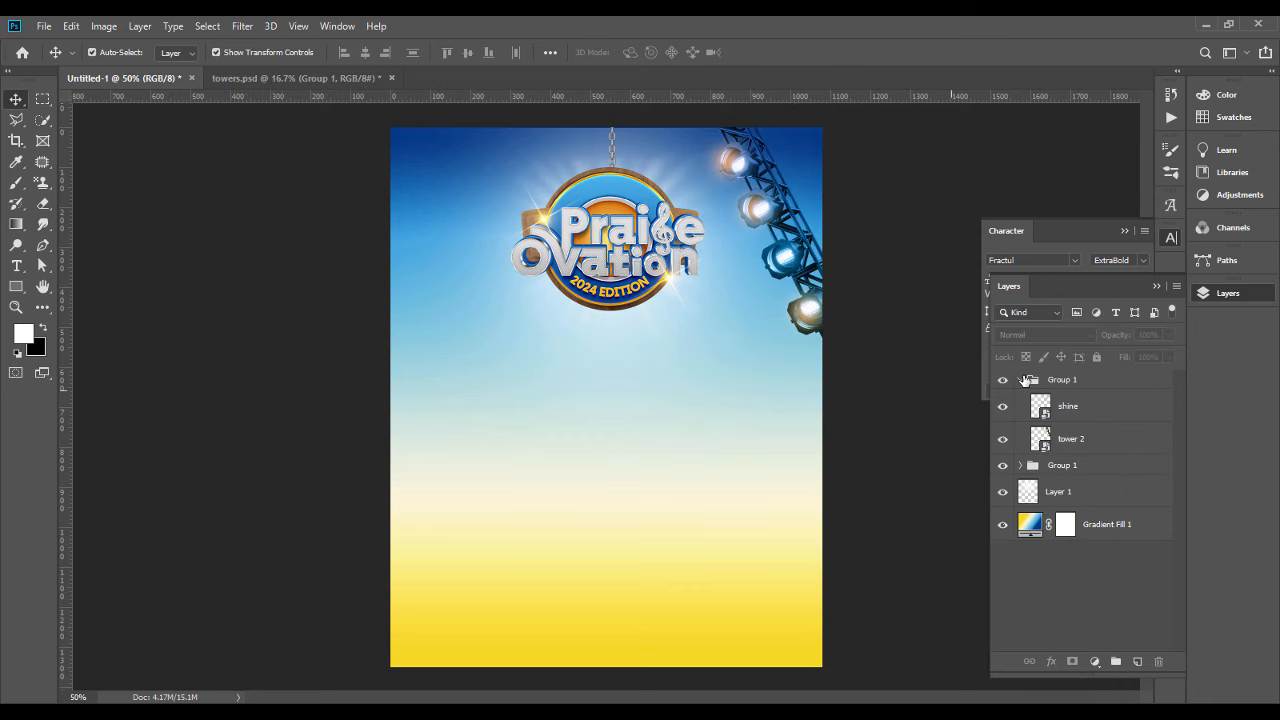
left_click(1020, 380)
key("ctrl+j")
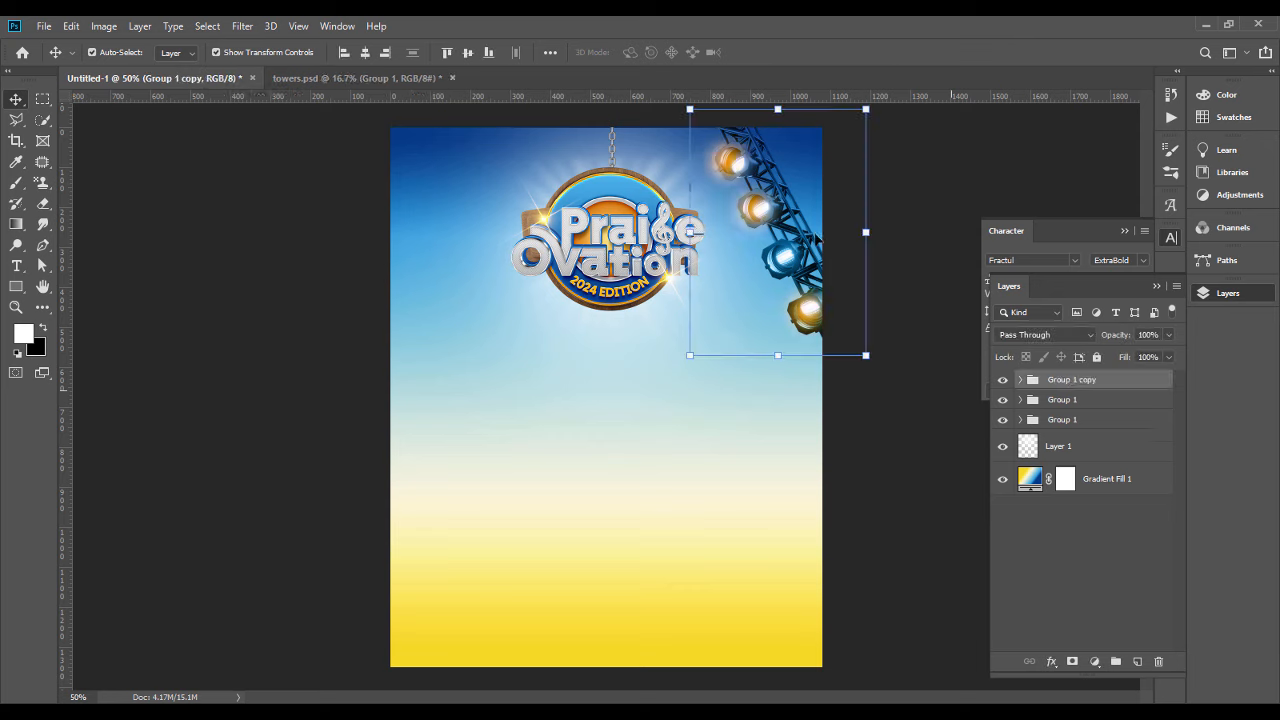
right_click(779, 228)
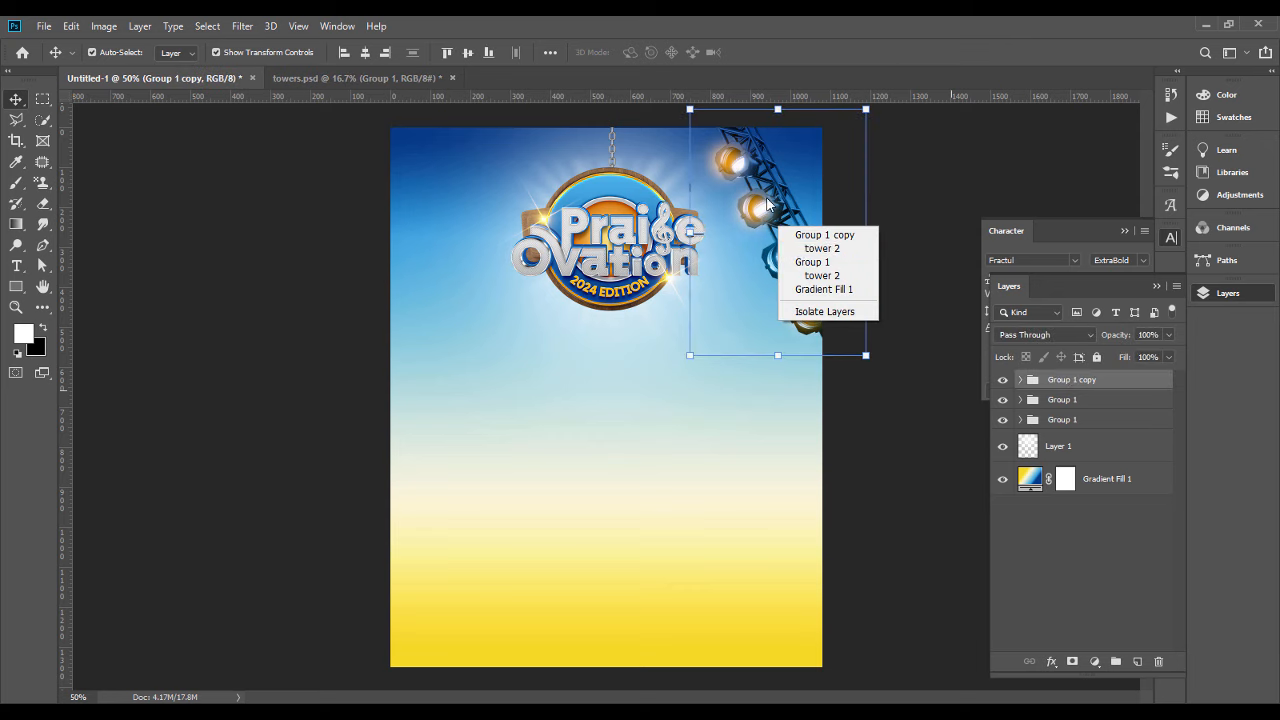
left_click(767, 205)
key("ctrl+t")
right_click(767, 201)
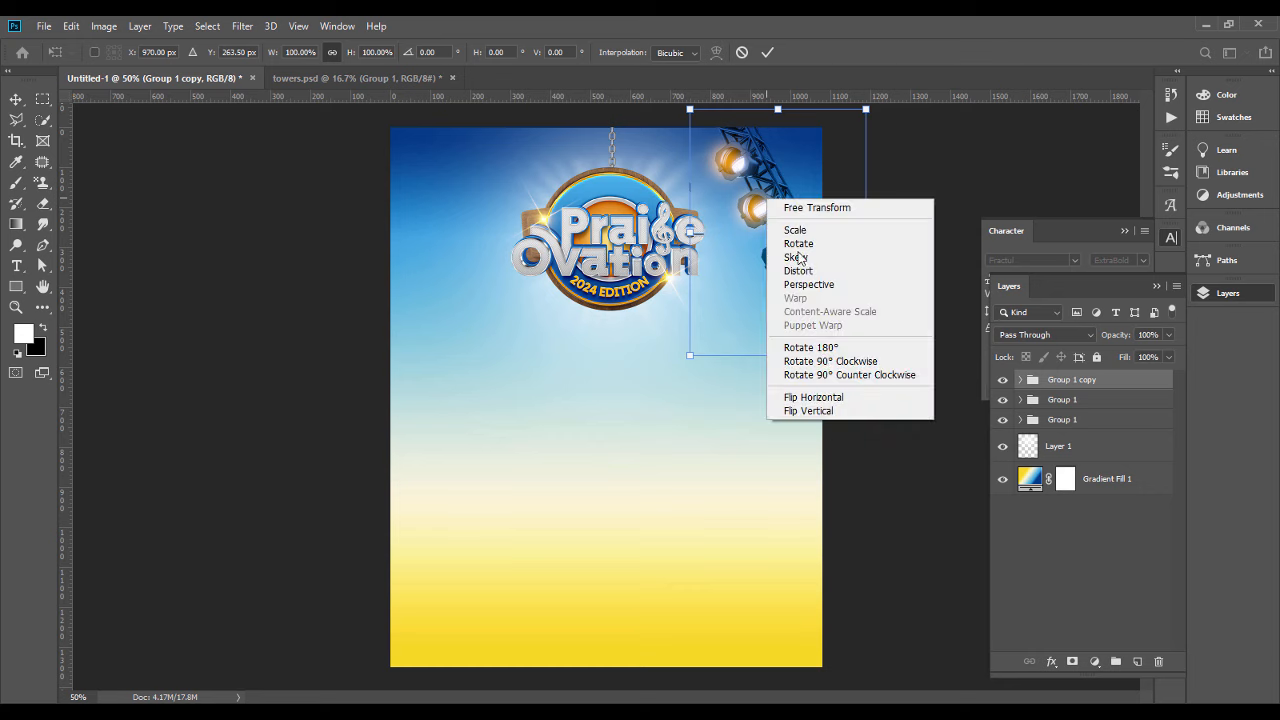
left_click(830, 397)
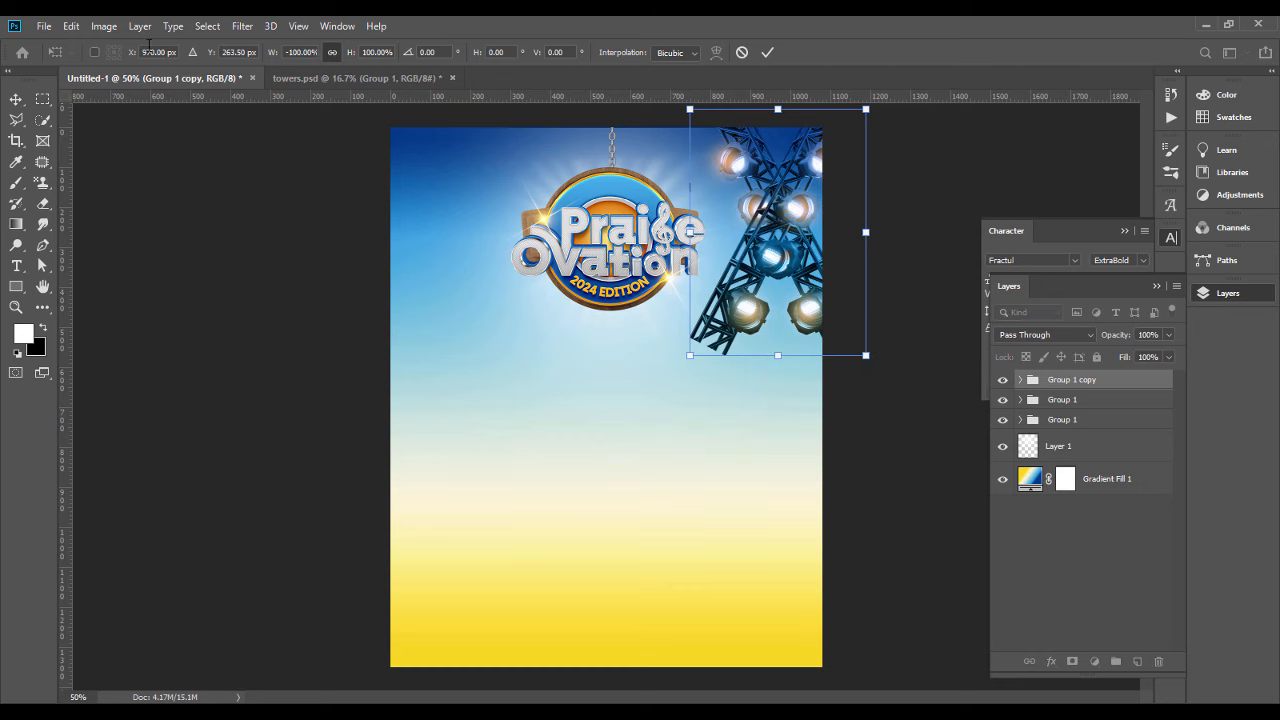
Step: Turn off Auto-Select and move the flipped tower copy to the poster's upper-left corner, mirroring the right tower
left_click(20, 100)
left_click(93, 53)
left_click_drag(762, 257, 427, 215)
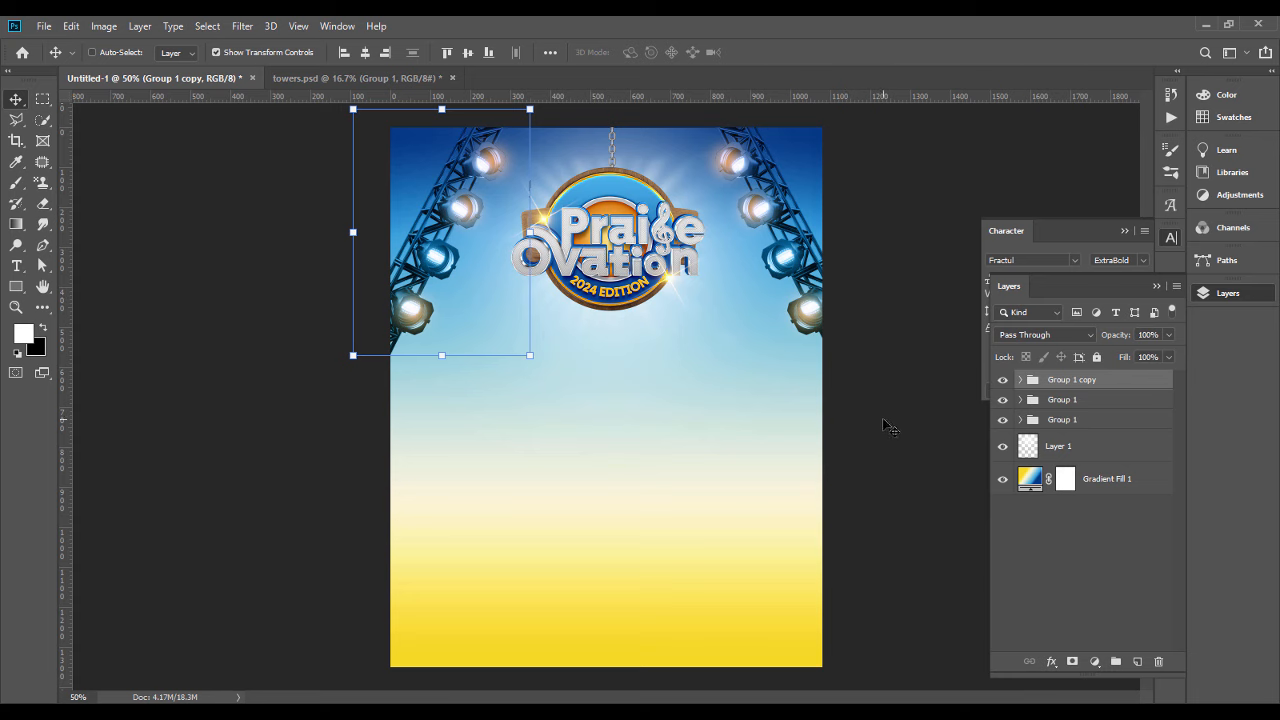
Step: Group both tower groups, centre them horizontally on the poster and turn Auto-Select back on
left_click(1110, 400, "shift")
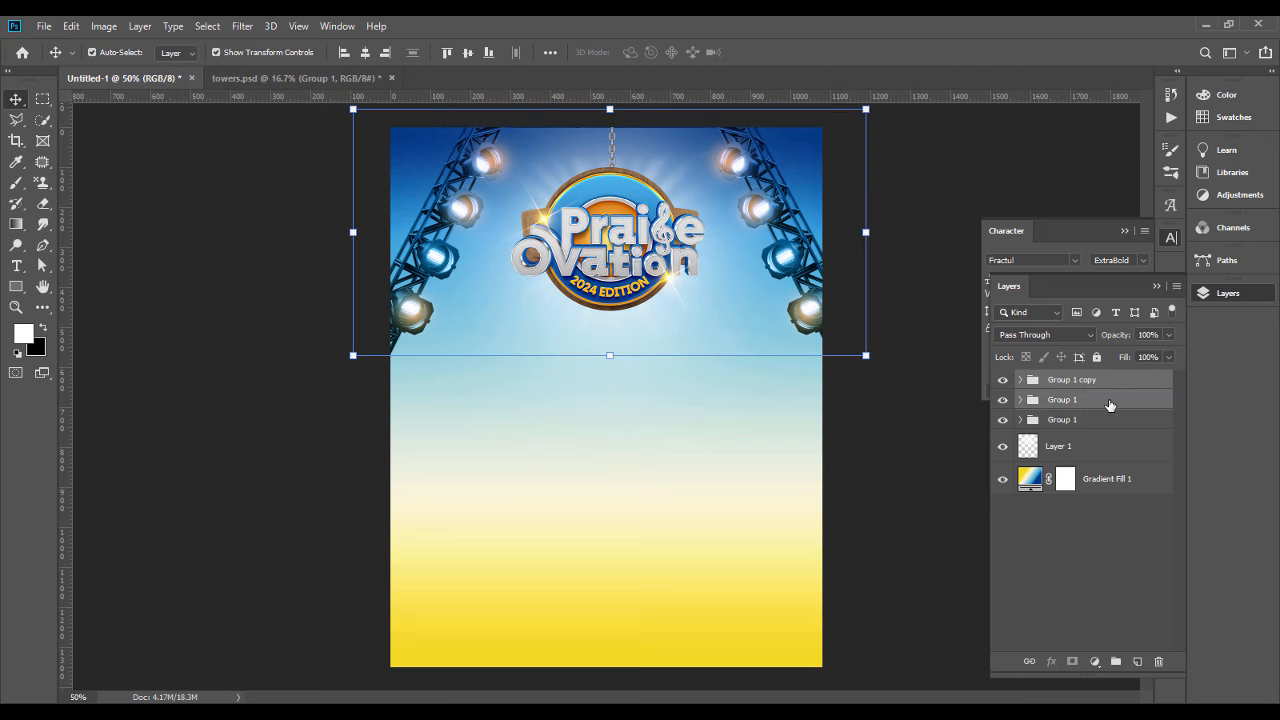
key("ctrl+g")
left_click(366, 52)
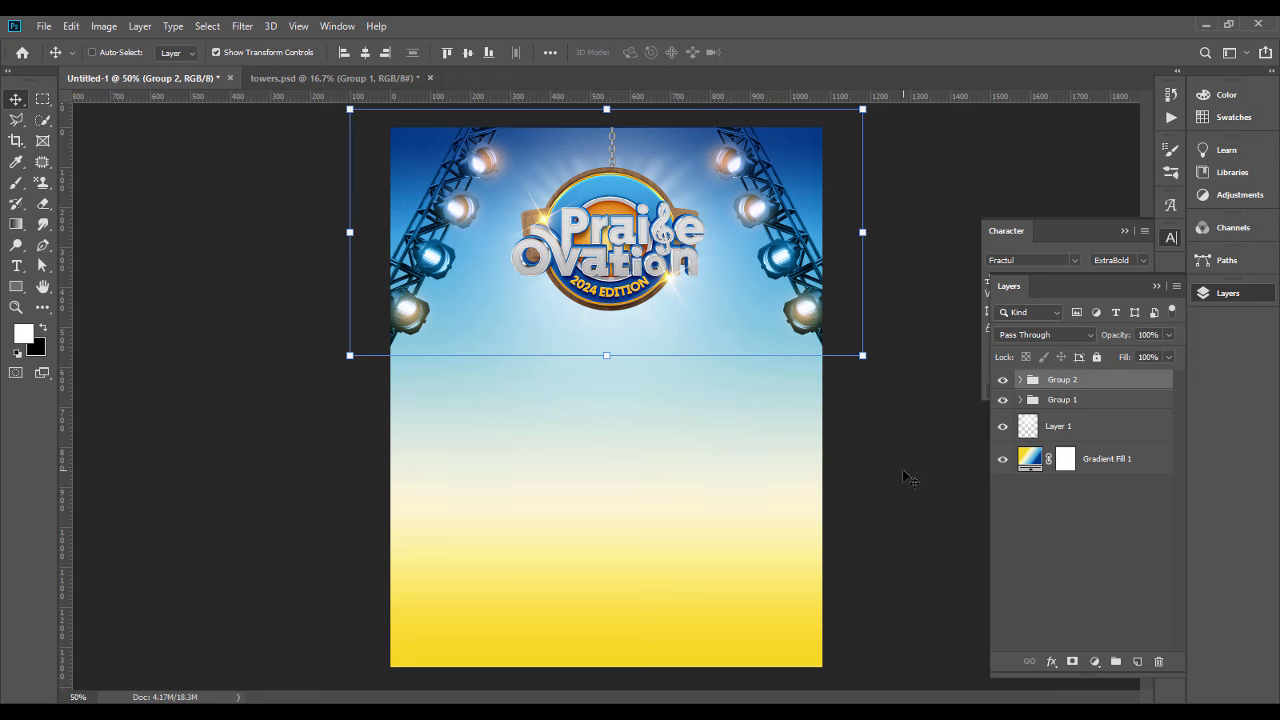
left_click(110, 52)
left_click(180, 262)
Step: Place the PATTERN image from the praise ovation tut folder directly above the Gradient Fill 1 layer
left_click(1092, 432)
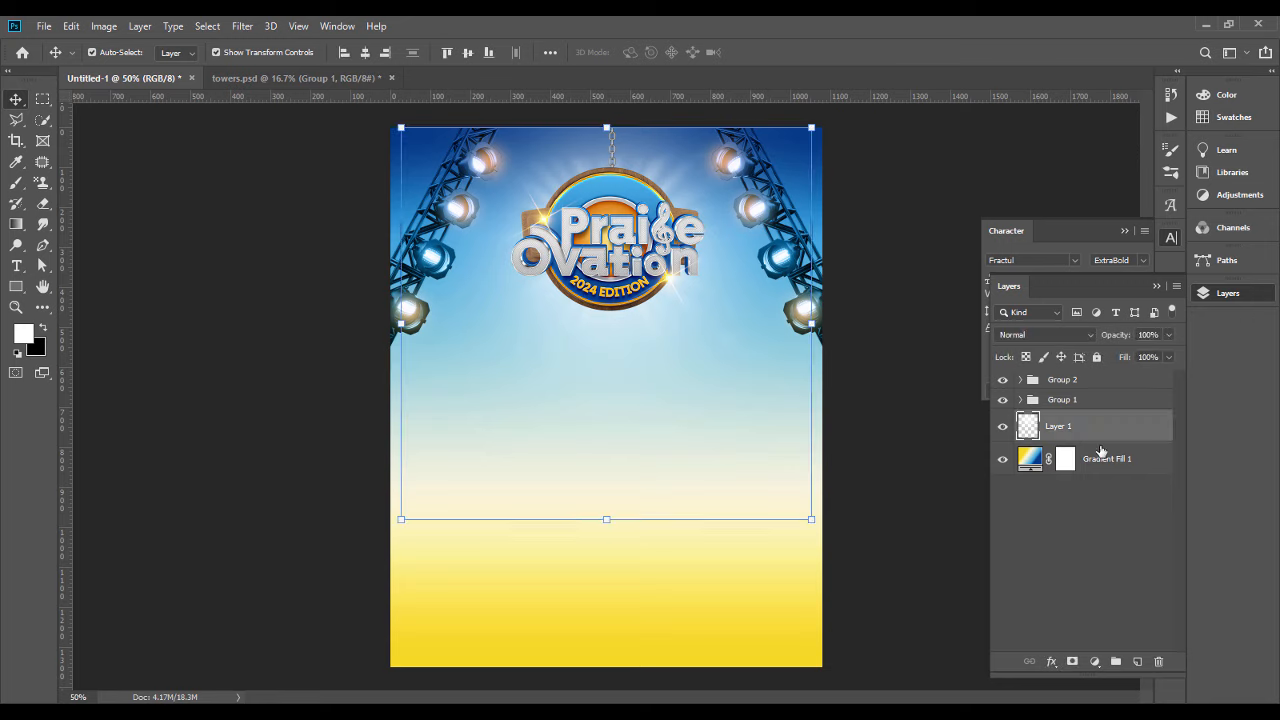
left_click(1114, 460)
key("alt+Tab")
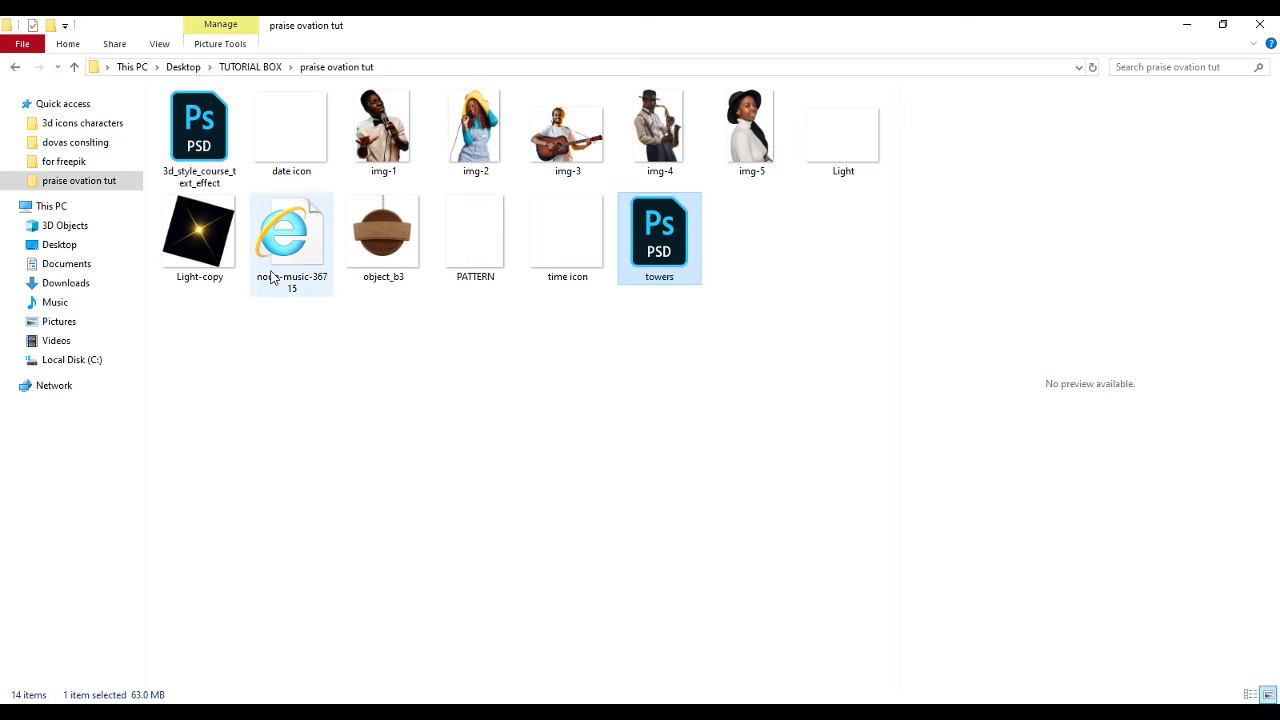
left_click_drag(486, 243, 606, 480)
key("Return")
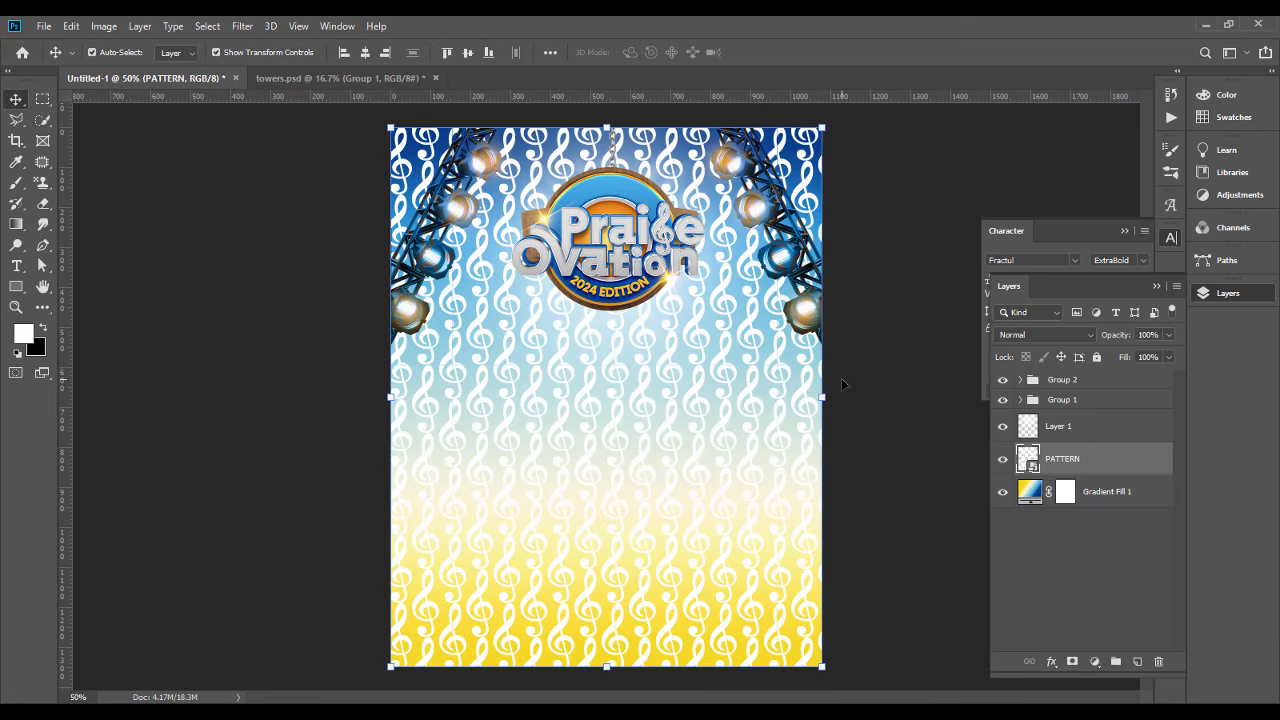
Step: Set the PATTERN layer's blend mode to Overlay and add a layer mask to it
left_click(1045, 333)
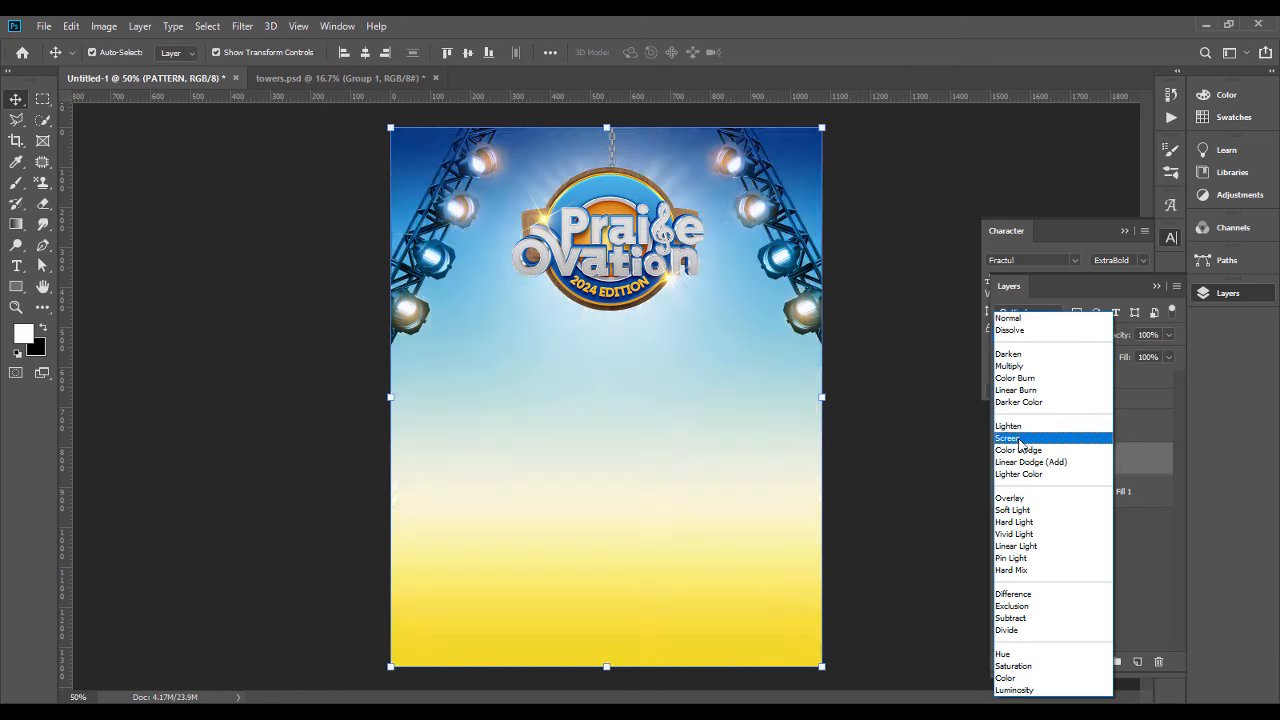
left_click(1017, 498)
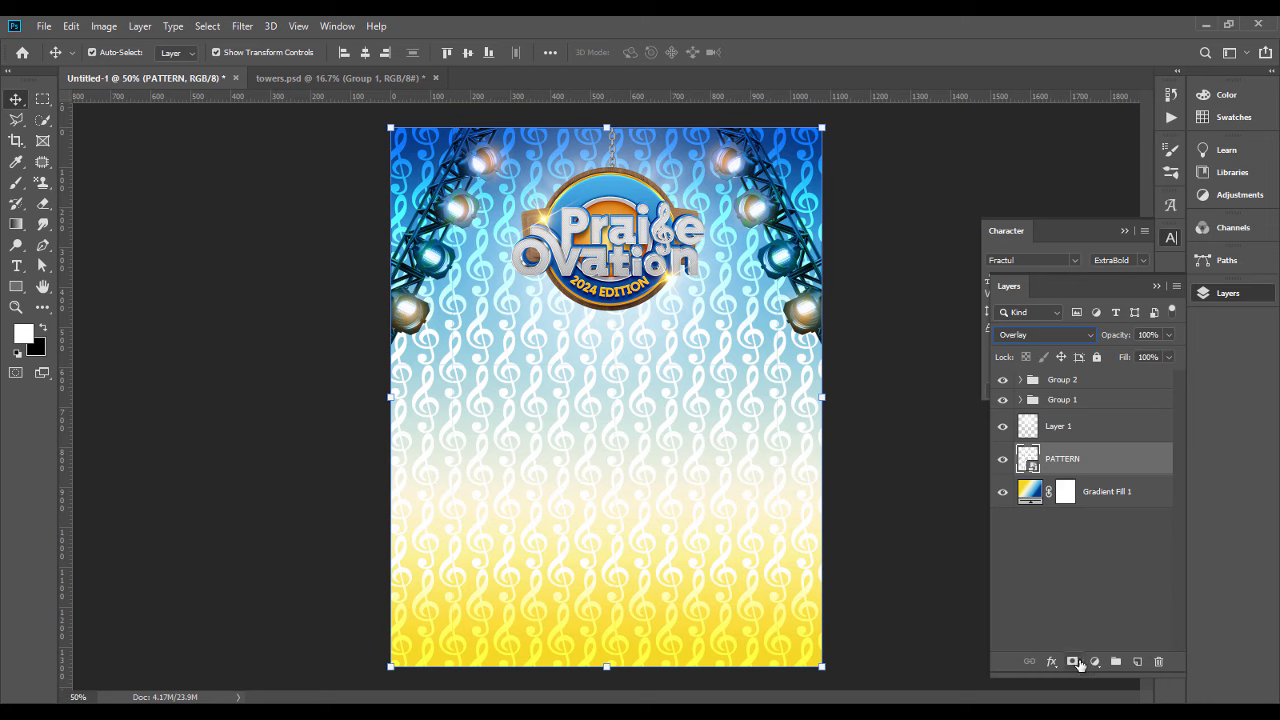
left_click(1076, 662)
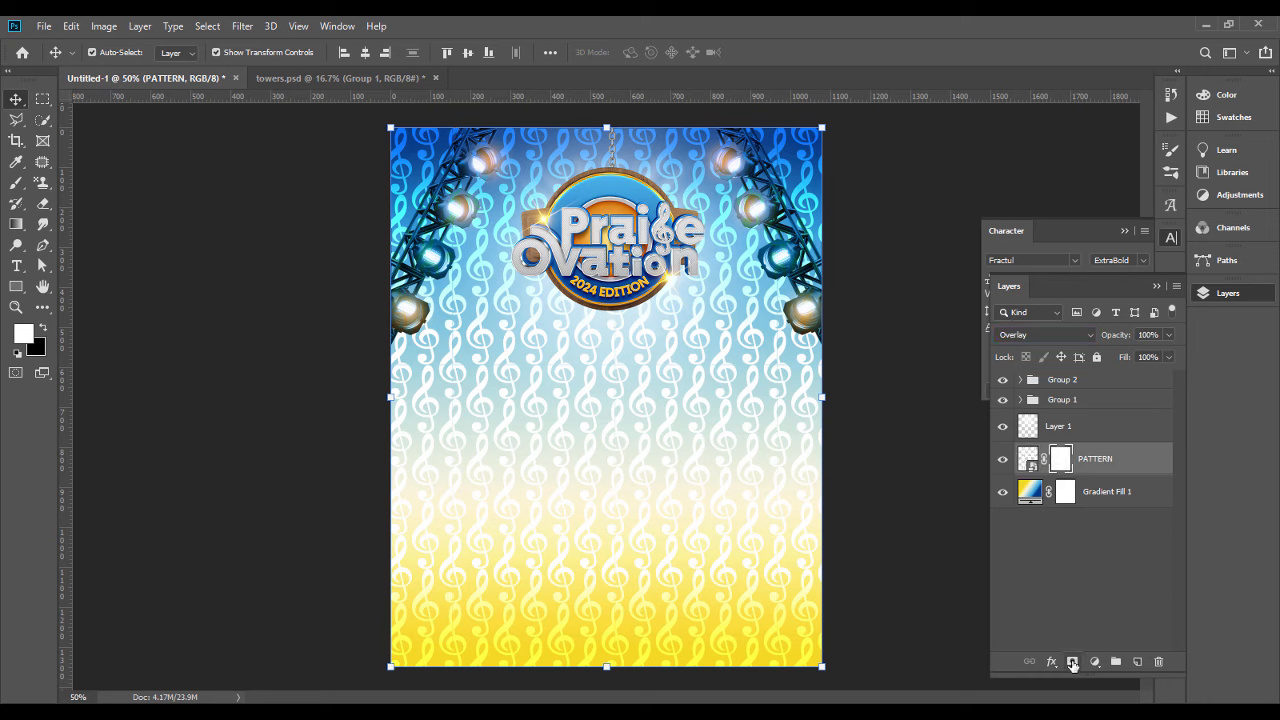
Step: Fade out the middle of the pattern on its mask with a 1500 px soft eraser, keeping the corners and edges
left_click(44, 204)
left_click(114, 53)
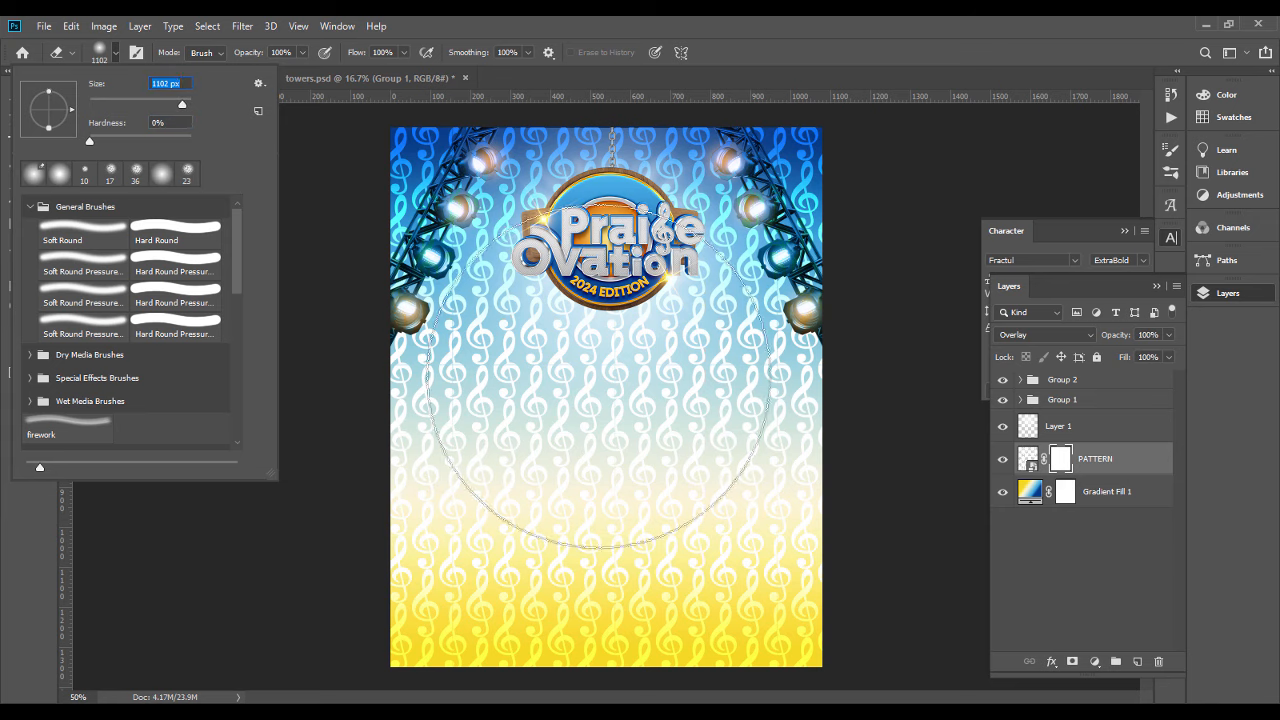
type("1500")
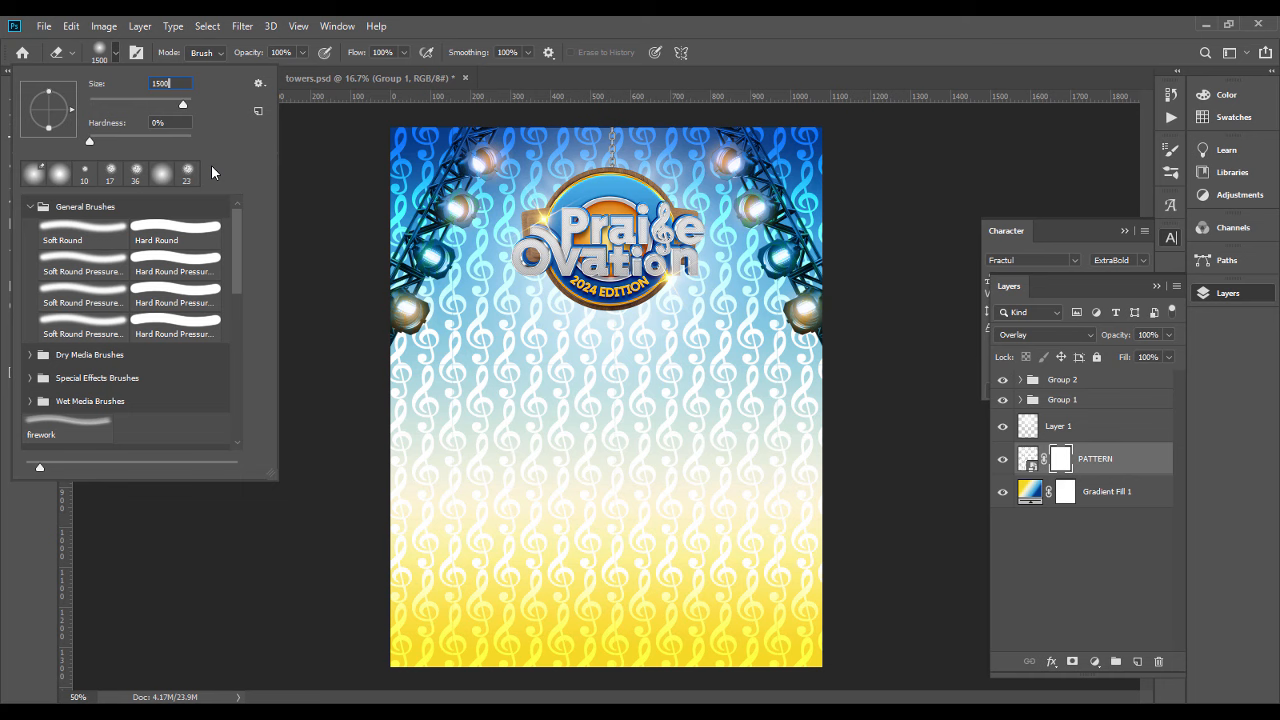
left_click(608, 344)
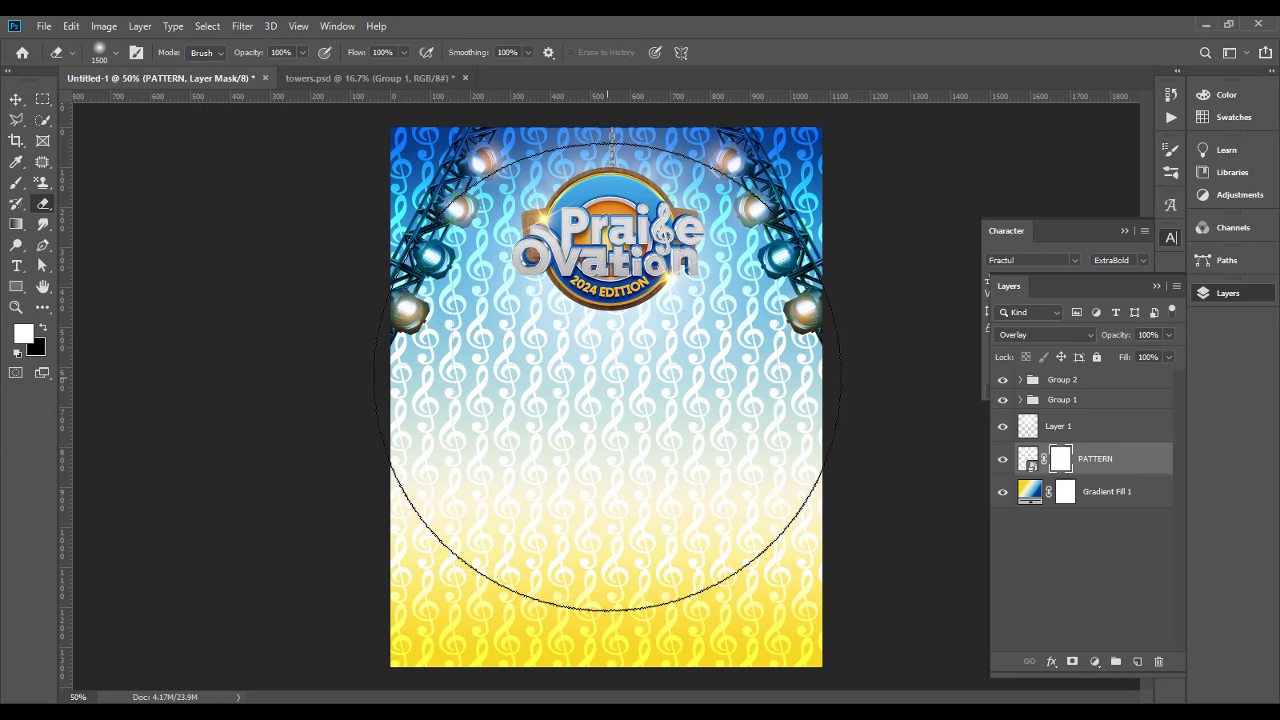
left_click(604, 375)
left_click(598, 376)
left_click_drag(598, 376, 596, 412)
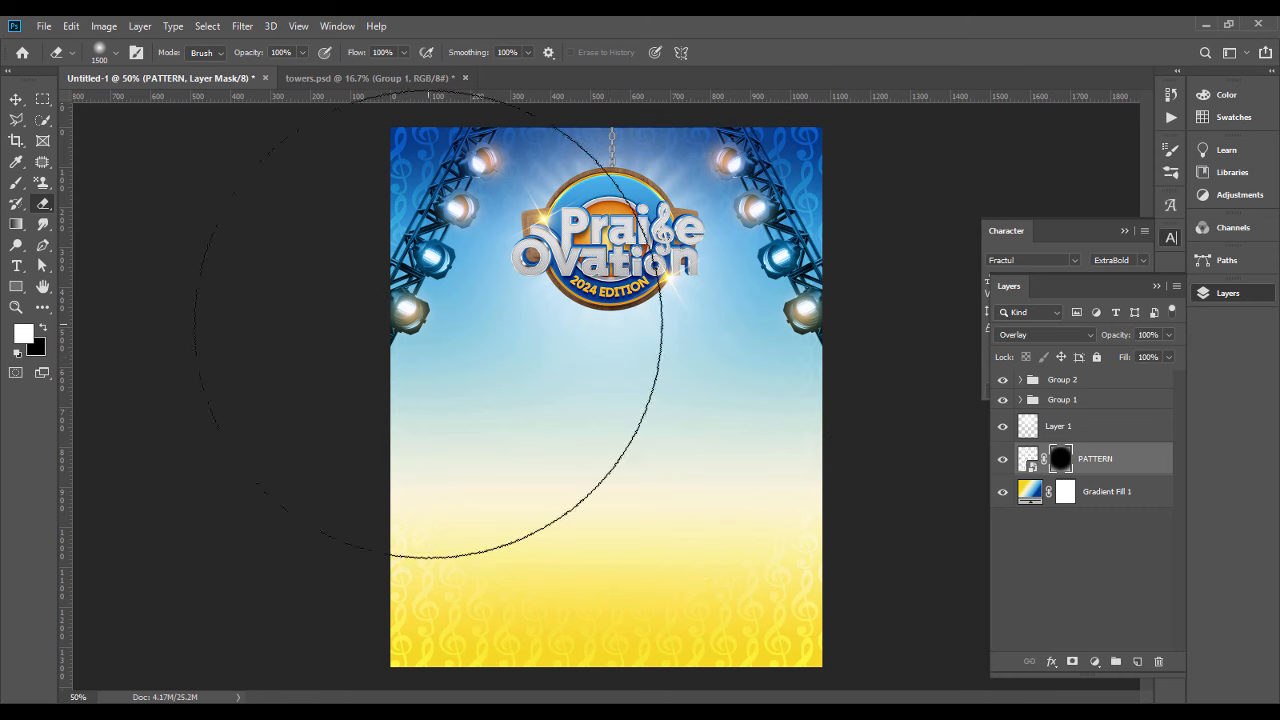
left_click(16, 102)
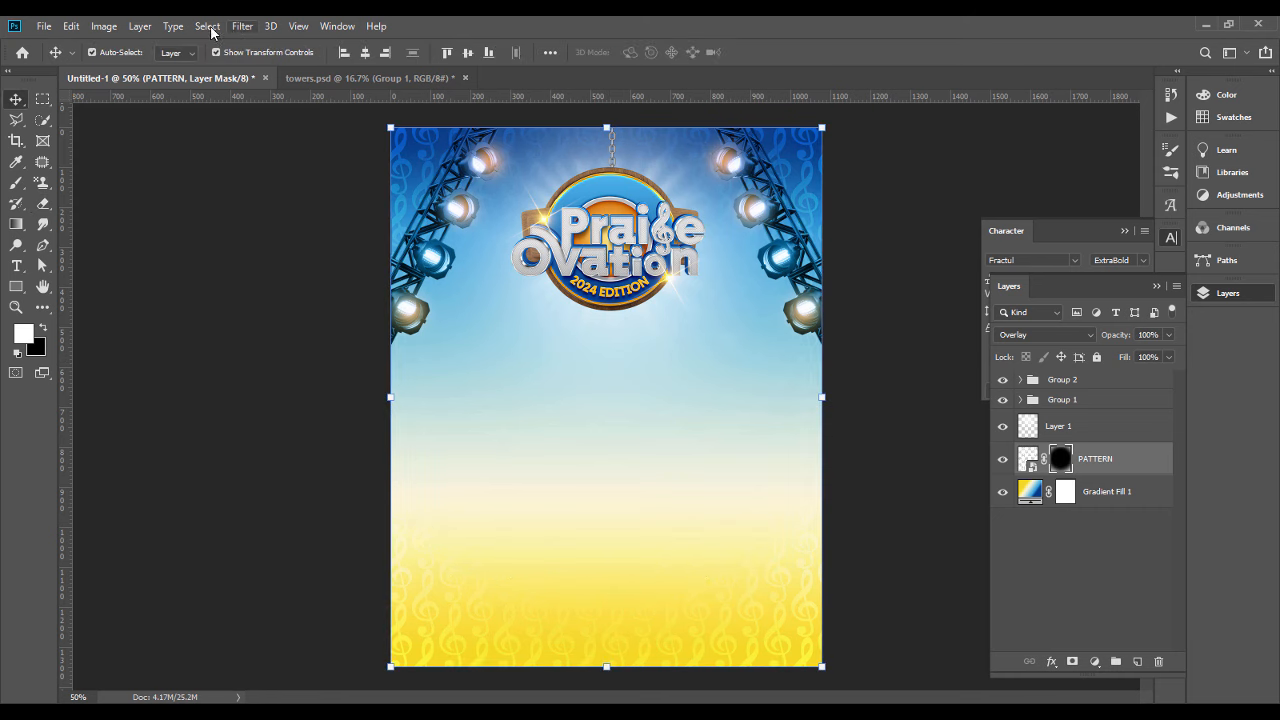
Step: Apply a Gaussian Blur with a radius of about 3.5 pixels to the PATTERN smart object and deselect the layer
left_click(208, 27)
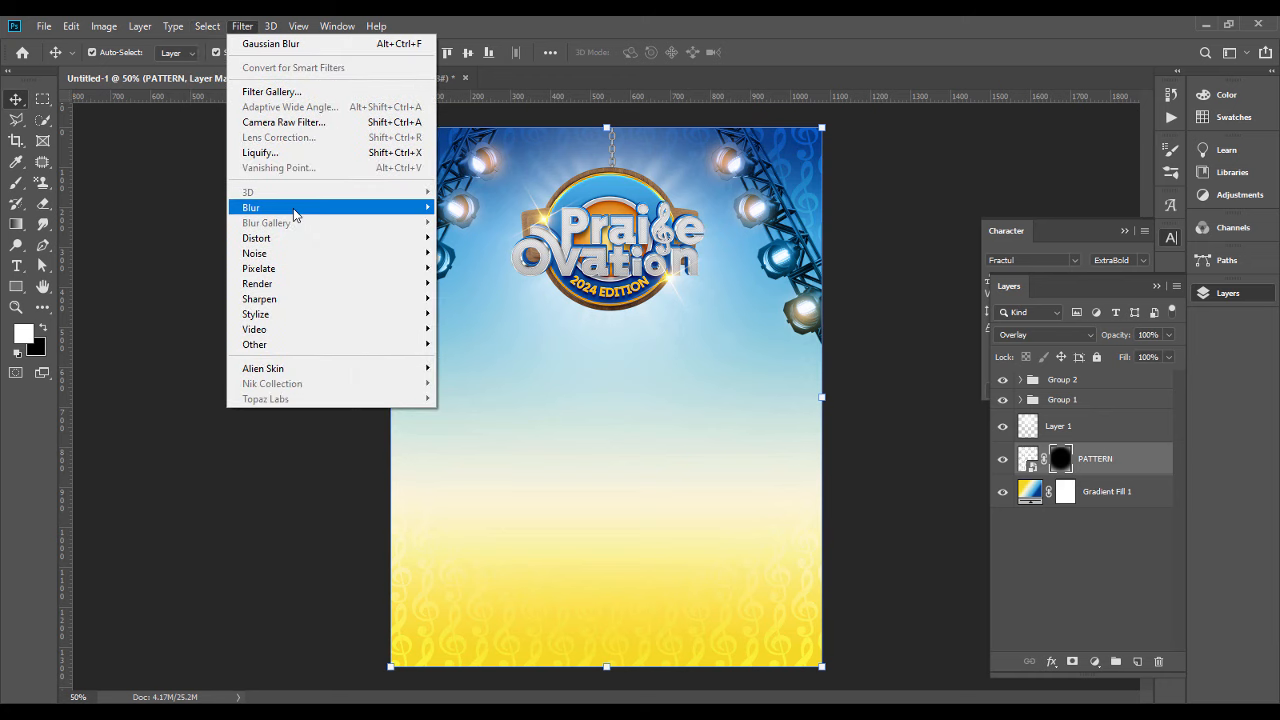
left_click(232, 30)
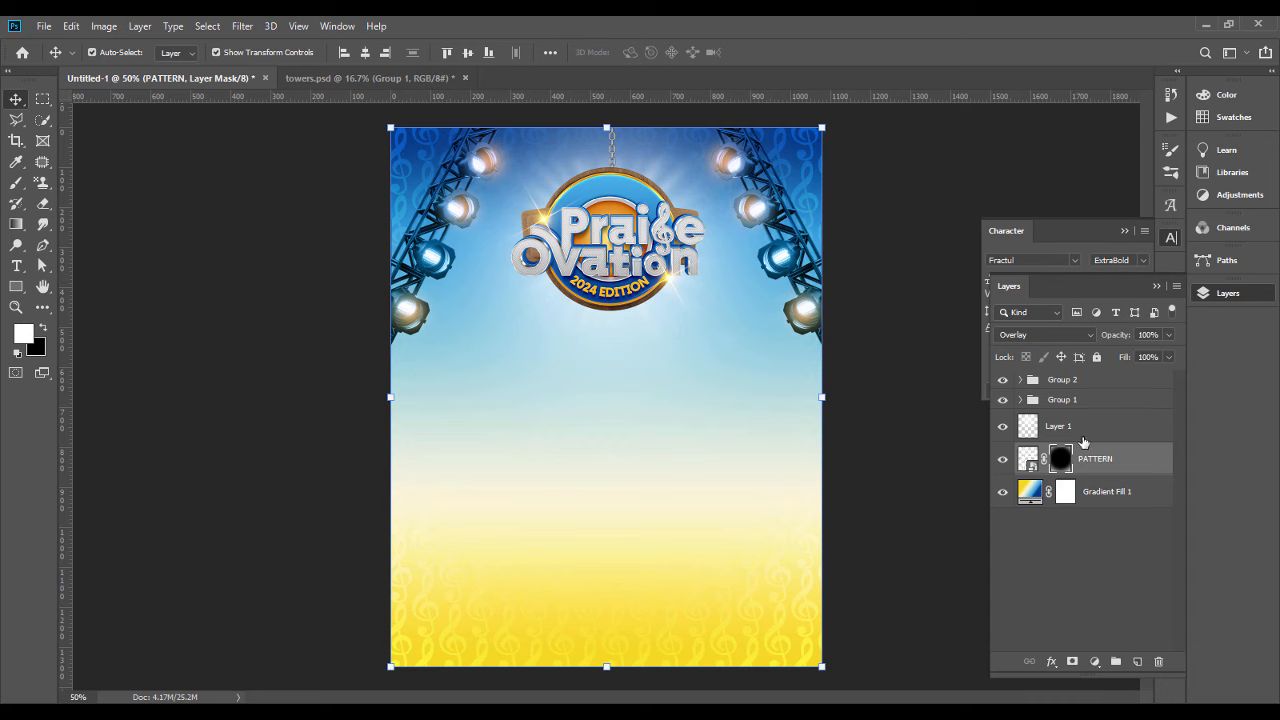
left_click(1028, 458)
left_click(242, 26)
left_click(257, 44)
left_click_drag(166, 518, 163, 518)
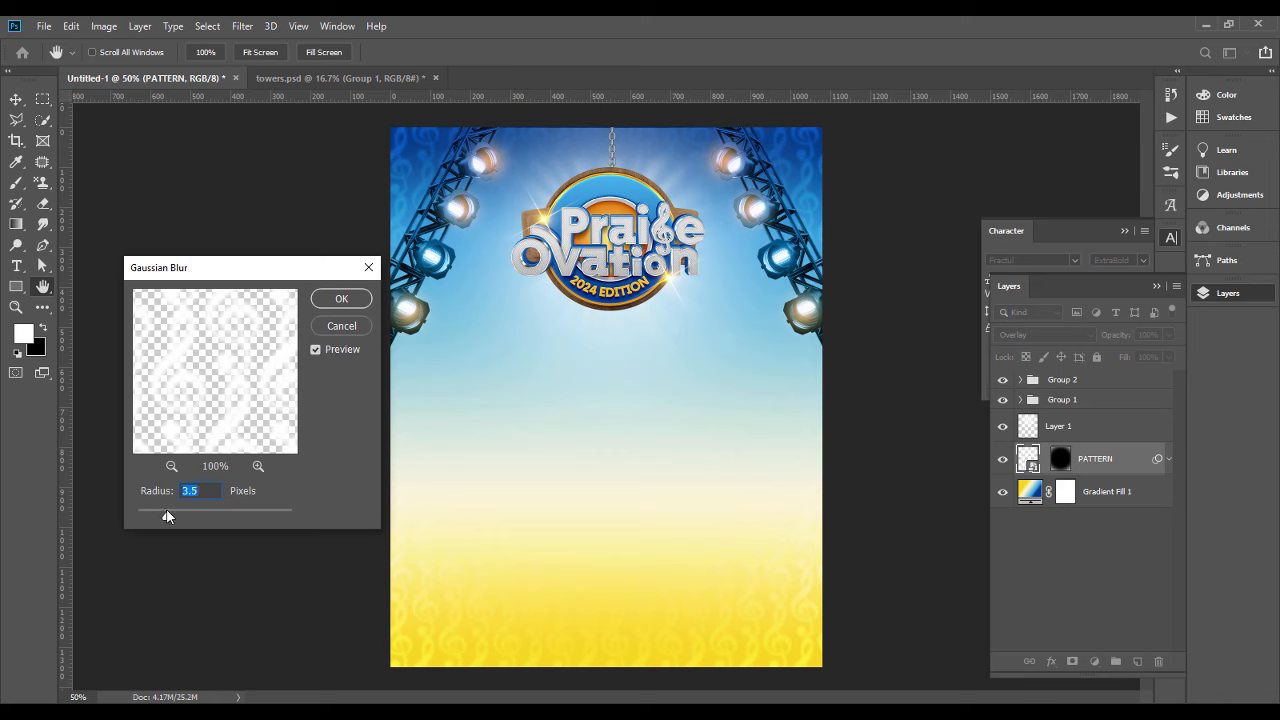
left_click(338, 298)
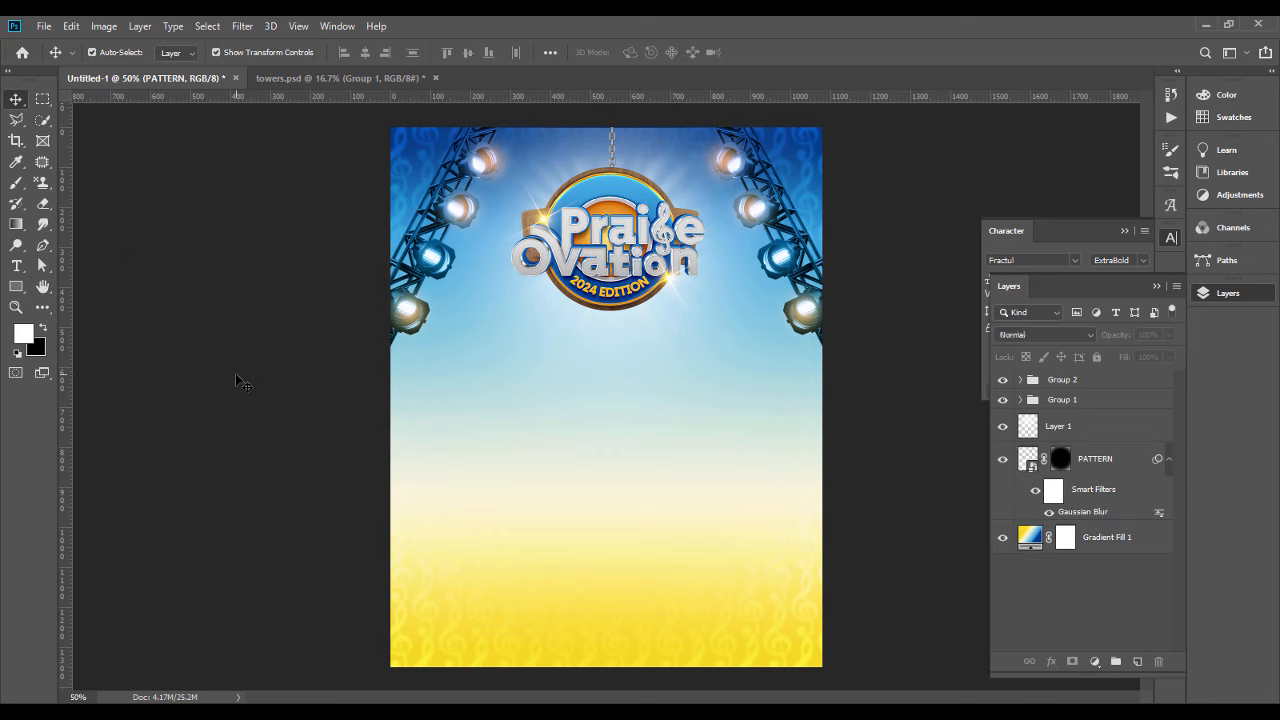
left_click(240, 383)
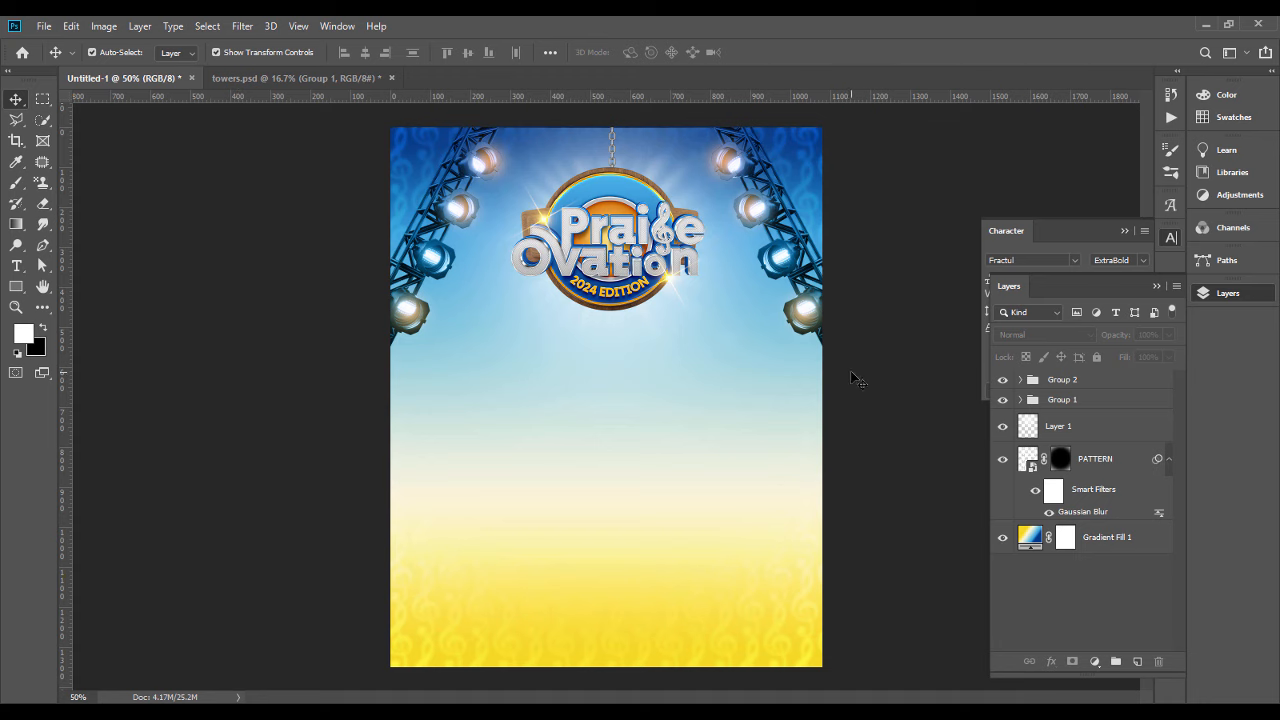
Step: Collapse the PATTERN layer's smart filter list and deselect all layers
left_click(1075, 382)
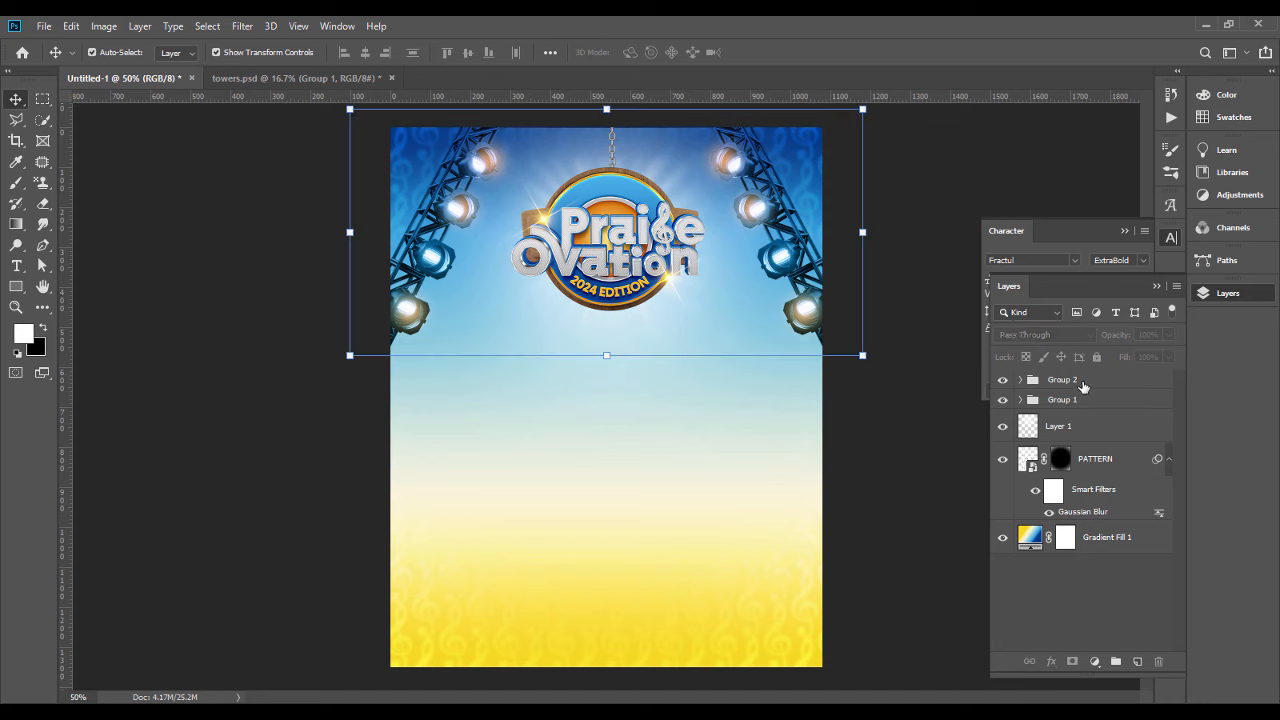
left_click(1168, 460)
left_click(922, 556)
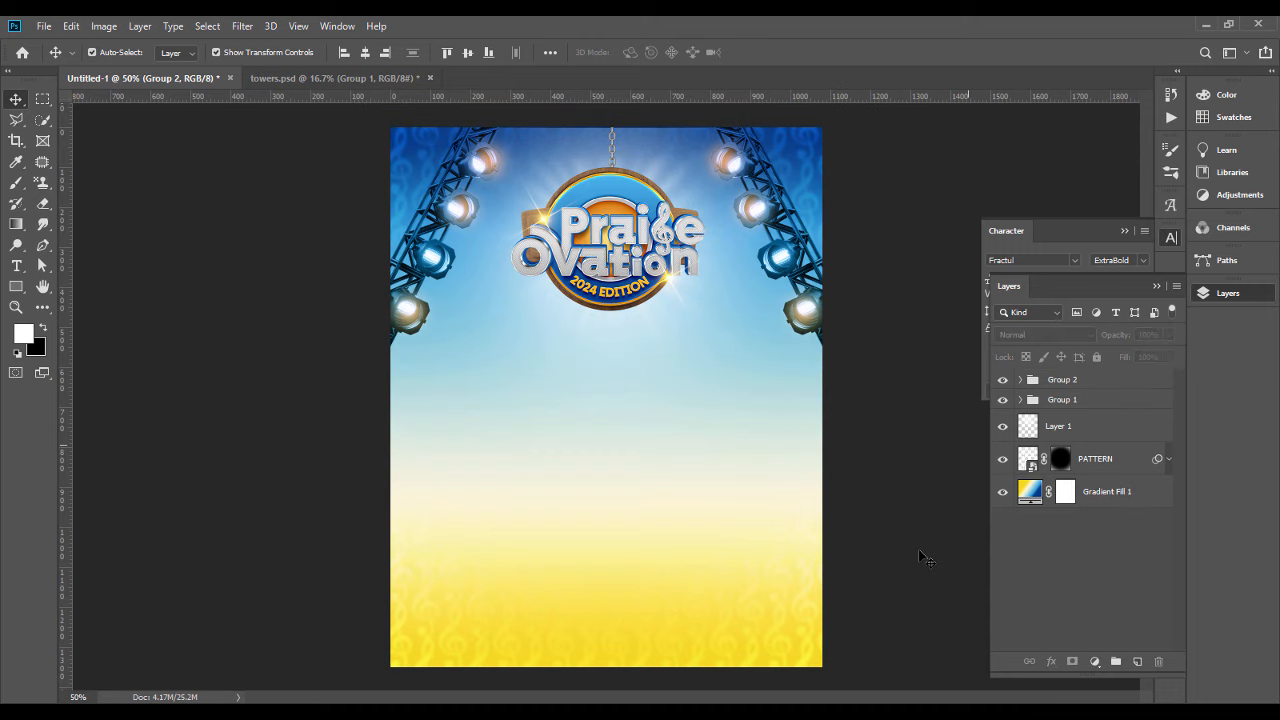
Step: Place the img-1 singer photo centred below the sign, scaled to about 20% and rotated about 6.6 degrees
key("alt+Tab")
left_click_drag(383, 130, 593, 369)
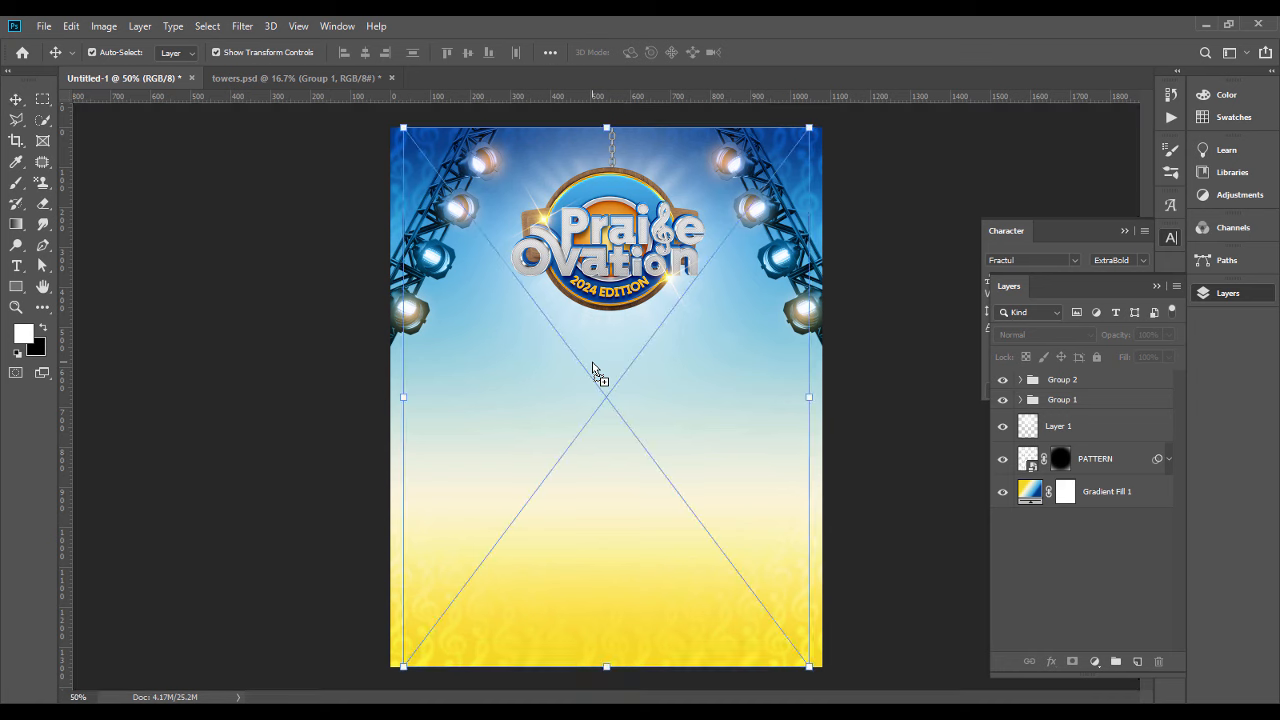
left_click_drag(818, 397, 652, 385)
left_click_drag(622, 554, 617, 541)
key("Return")
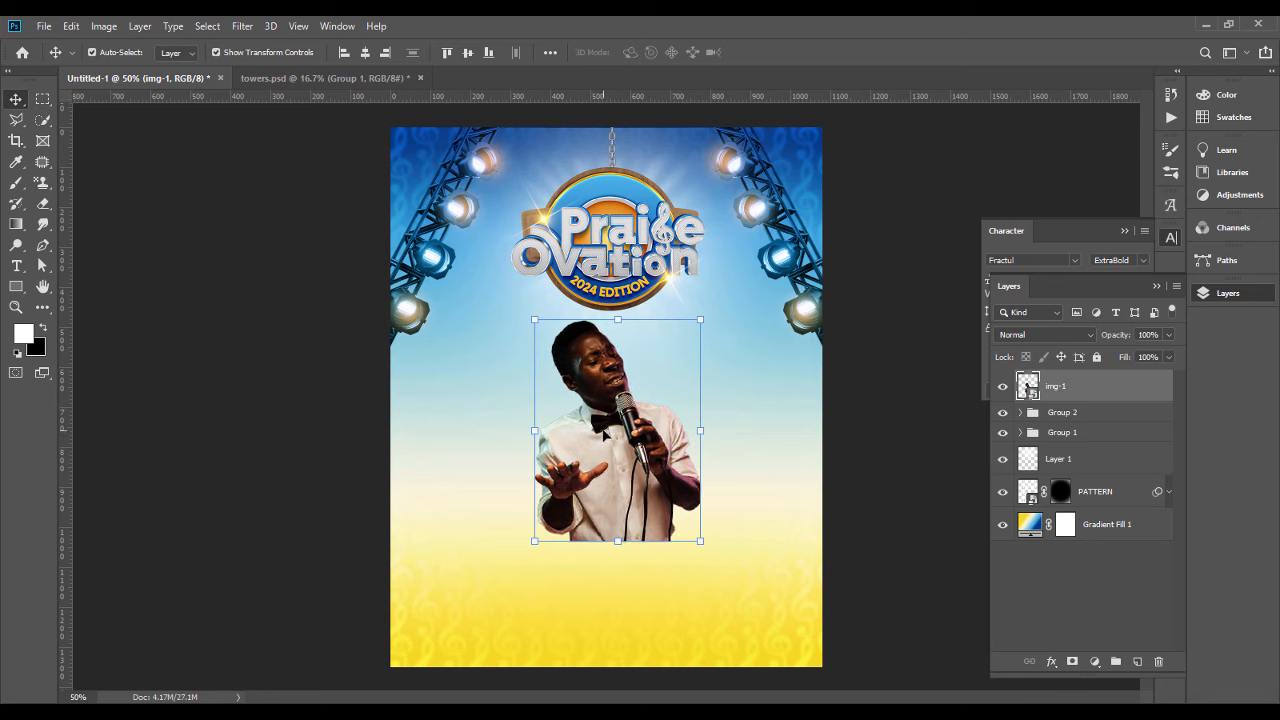
left_click_drag(711, 428, 710, 440)
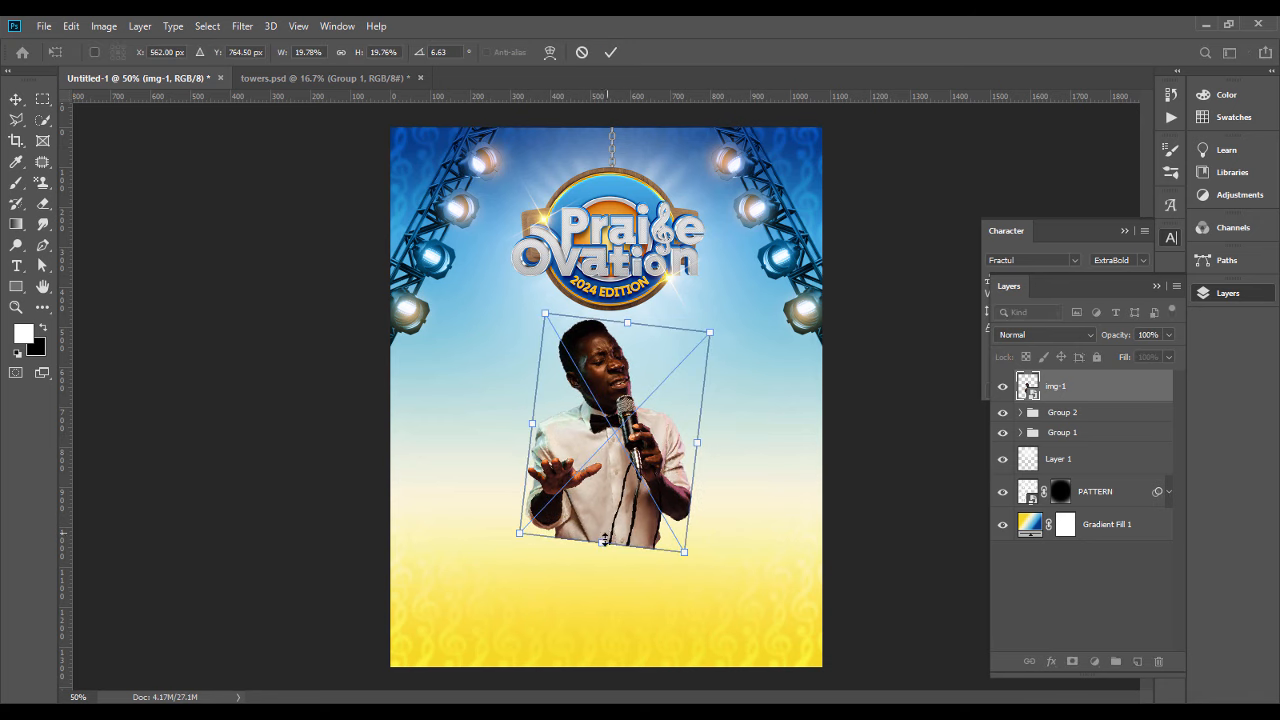
key("Escape")
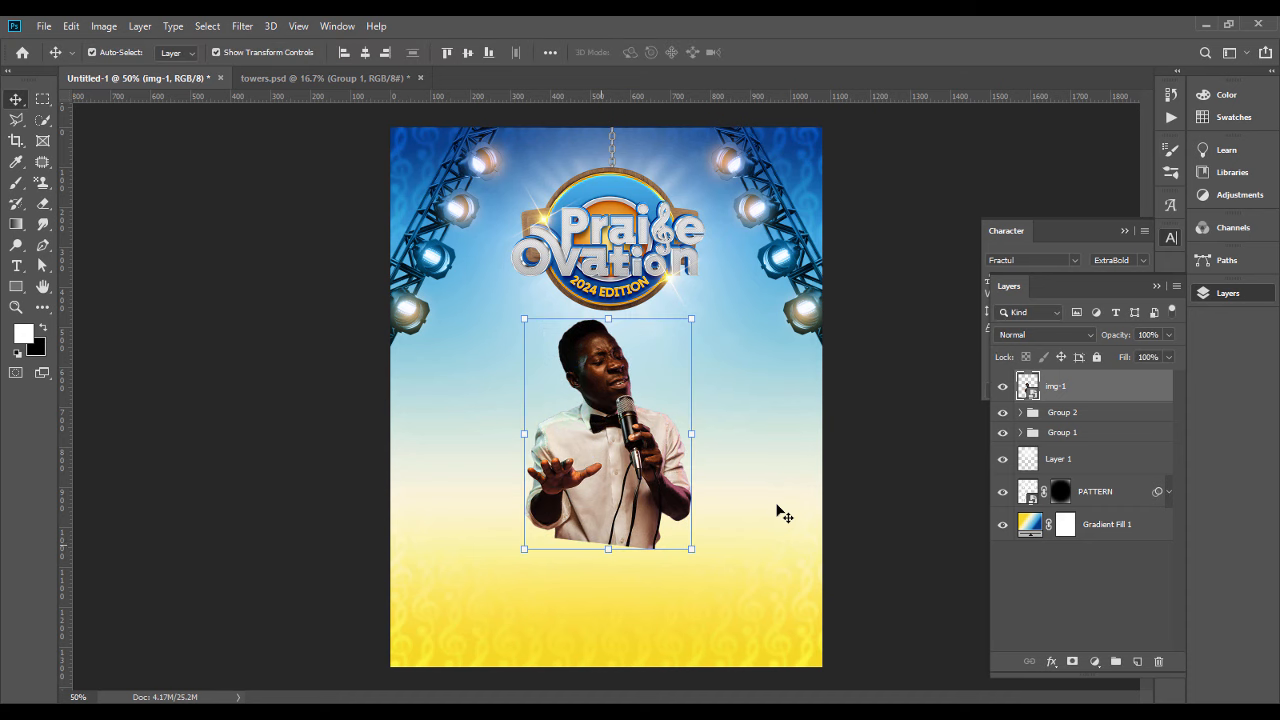
Step: Add a layer mask to img-1 and fade out the singer's lower body with a 338 px soft eraser
left_click(1072, 662)
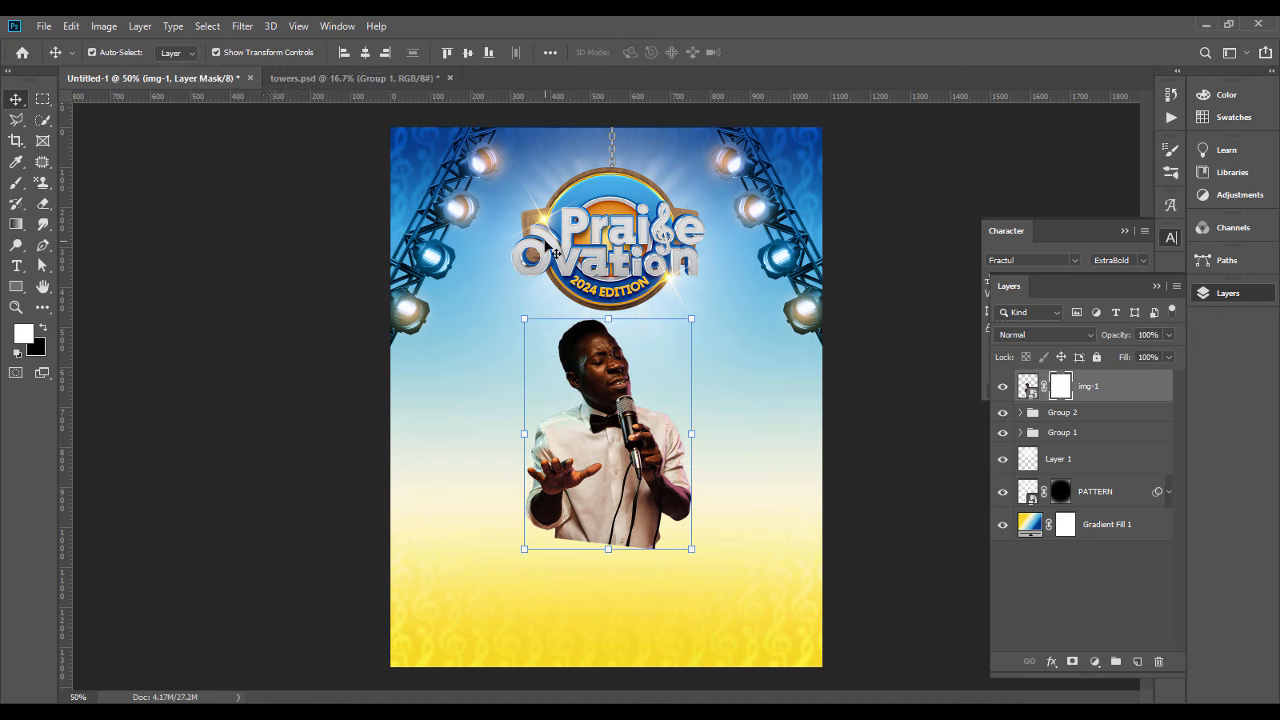
left_click(38, 198)
left_click(114, 53)
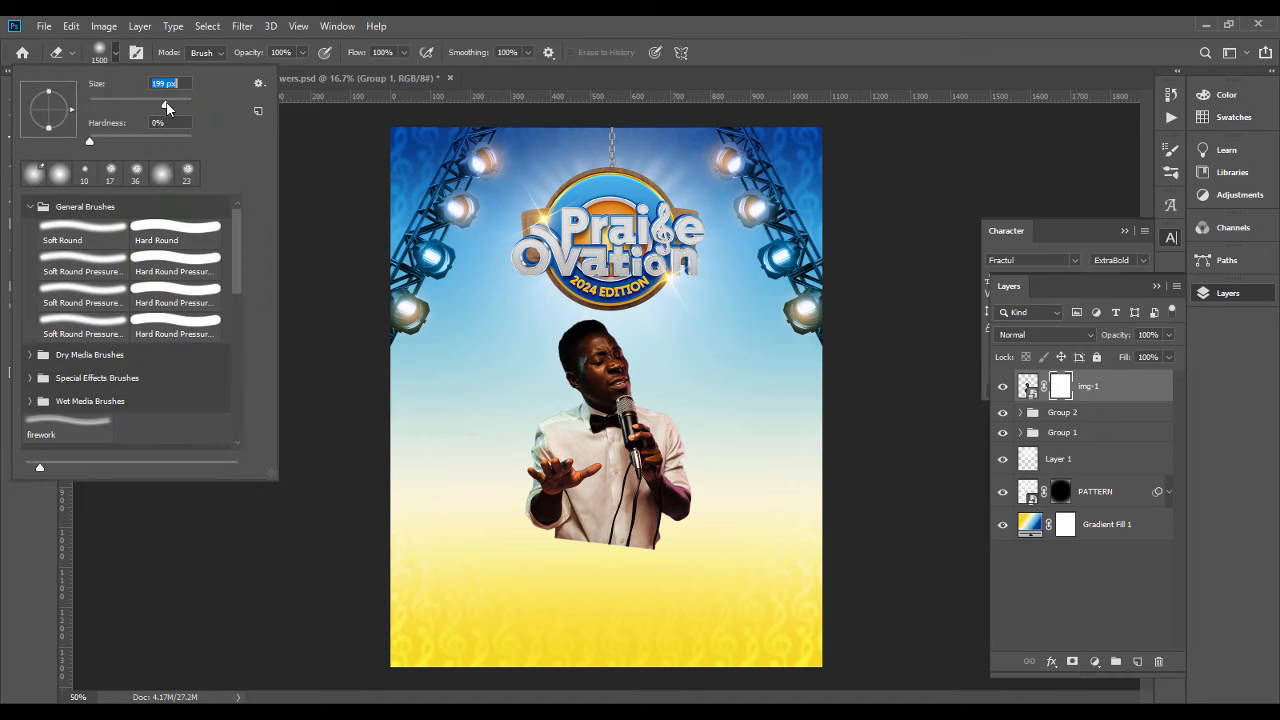
mouse_move(638, 567)
left_mouse_down()
mouse_move(514, 543)
mouse_move(686, 571)
mouse_move(560, 580)
mouse_move(684, 577)
left_mouse_up()
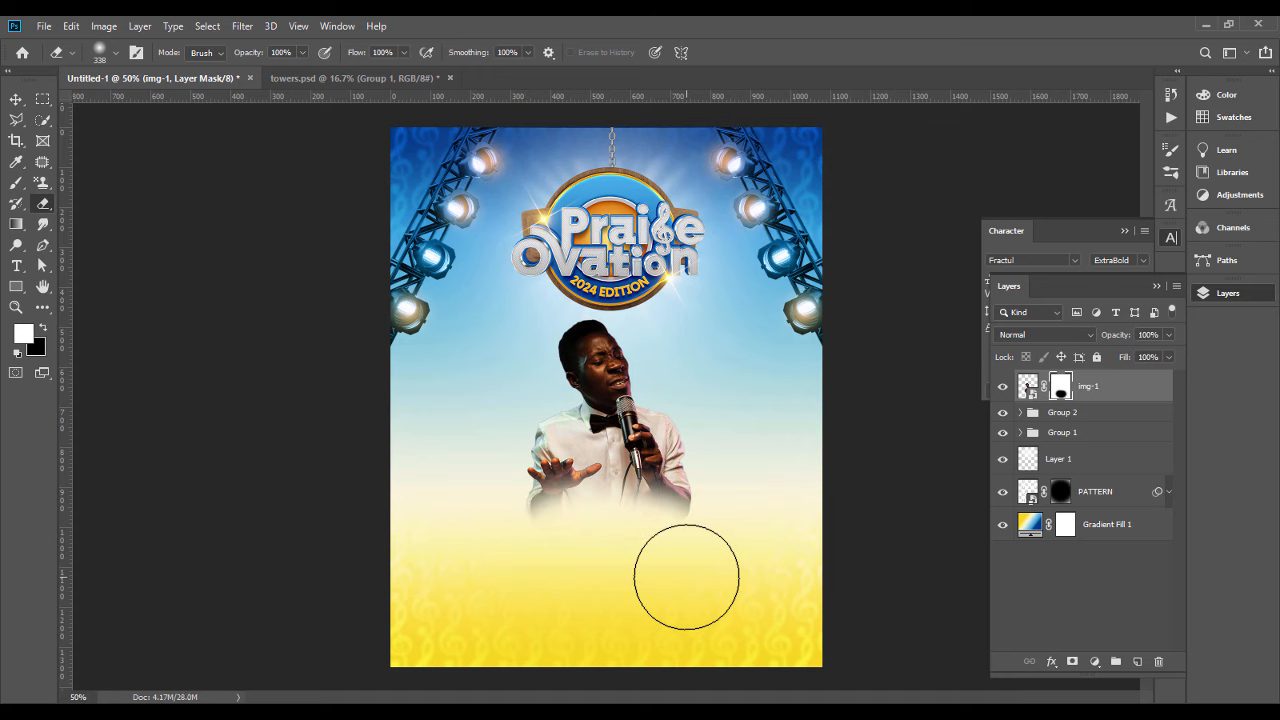
key("ctrl+z")
mouse_move(590, 580)
left_mouse_down()
mouse_move(681, 577)
mouse_move(550, 576)
mouse_move(681, 576)
mouse_move(659, 583)
mouse_move(577, 567)
left_mouse_up()
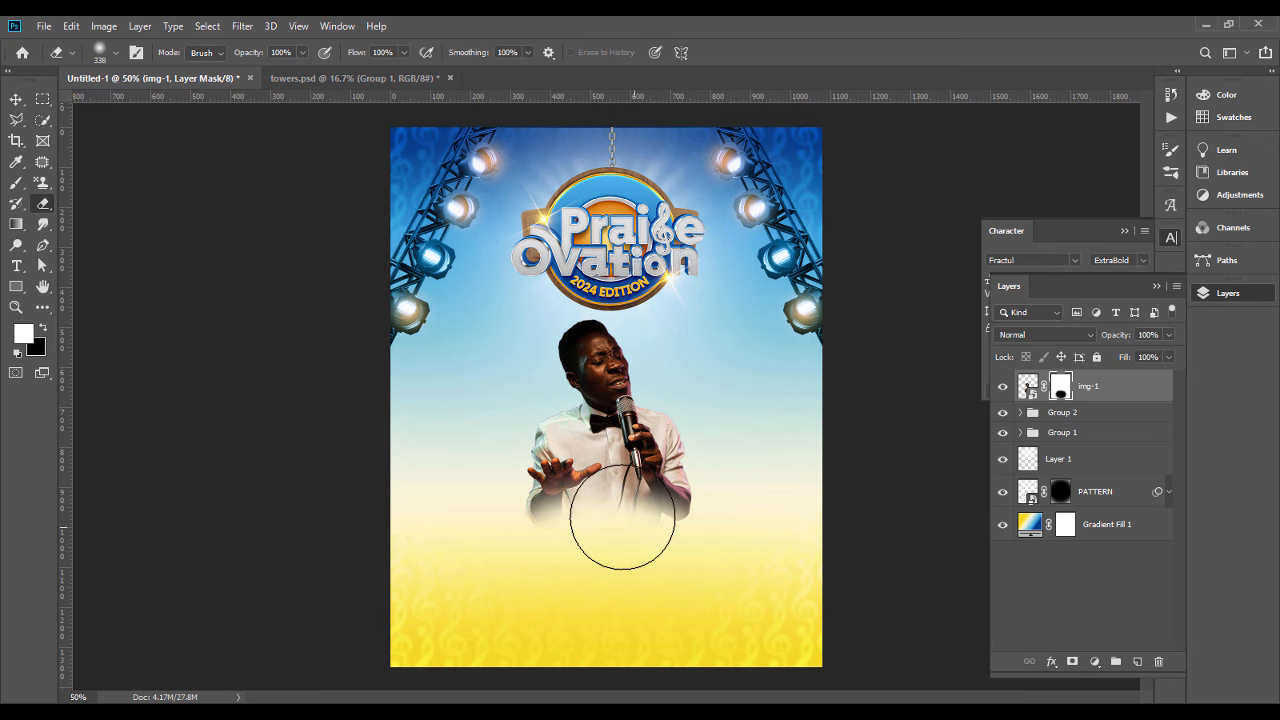
left_click(16, 99)
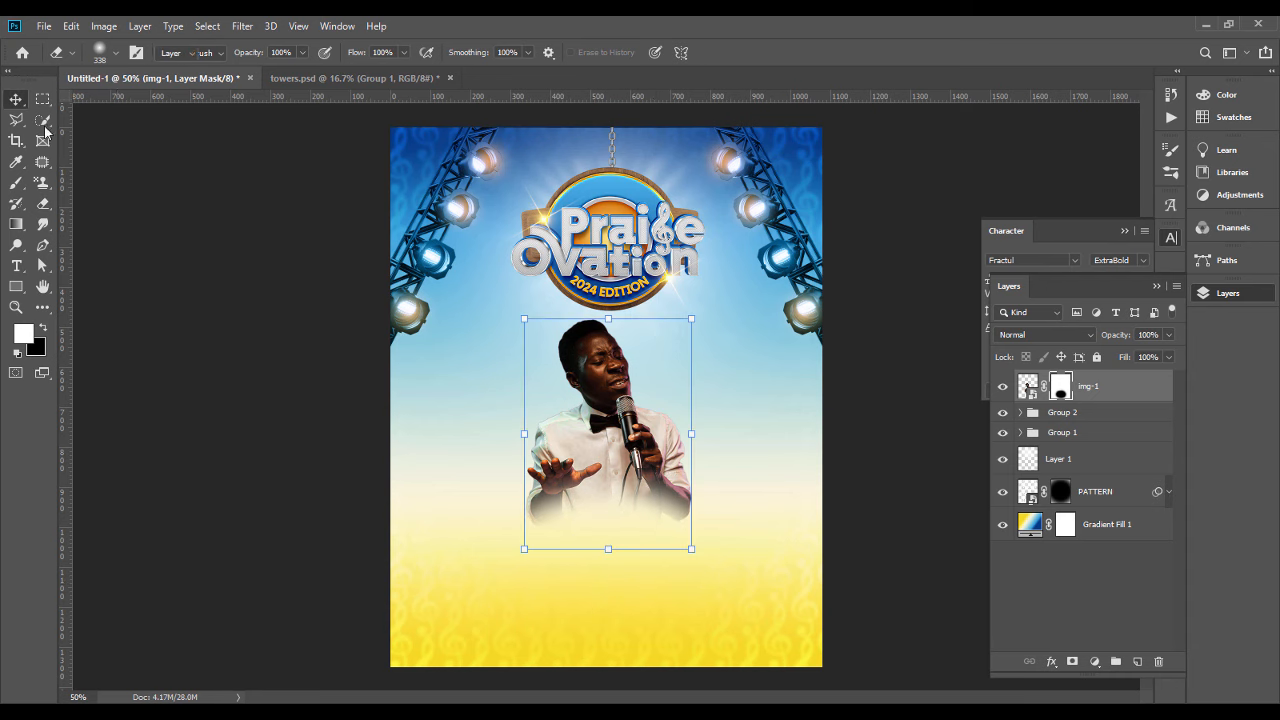
left_click(666, 631)
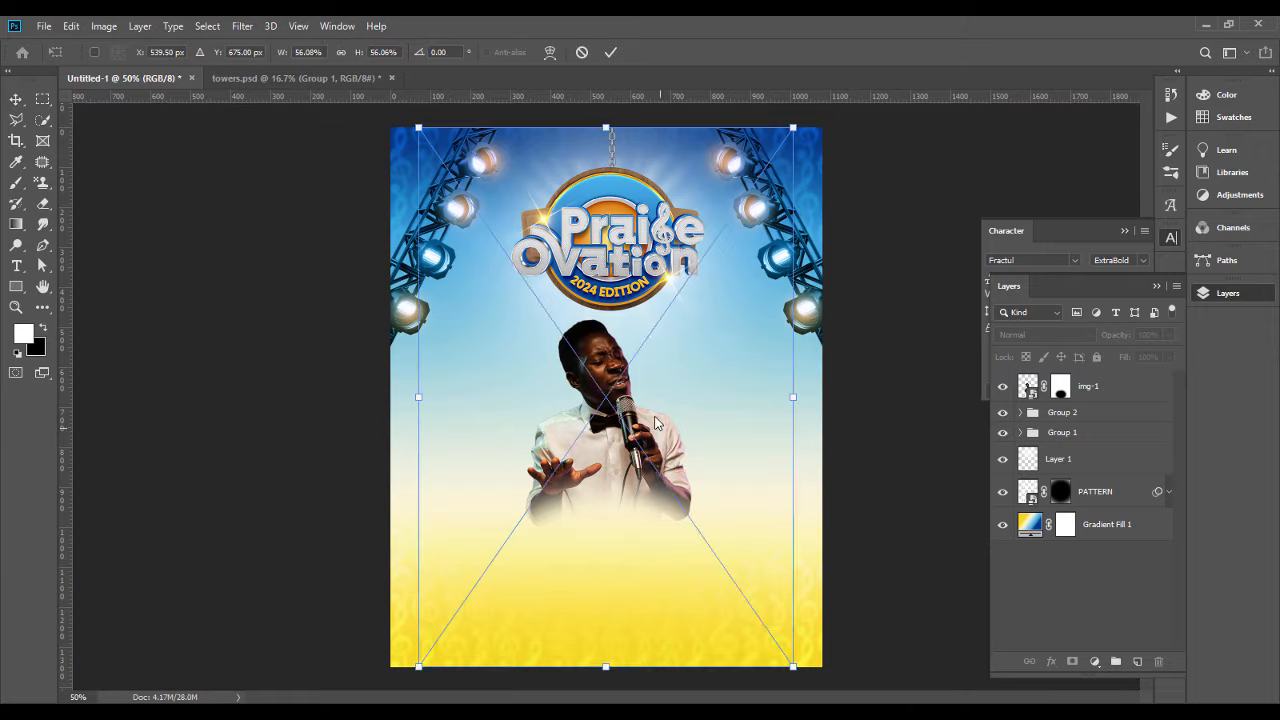
Step: Place img-2 flipped horizontally at about 22% beside the singer's right edge and order its layer below img-1
right_click(657, 416)
left_click(700, 600)
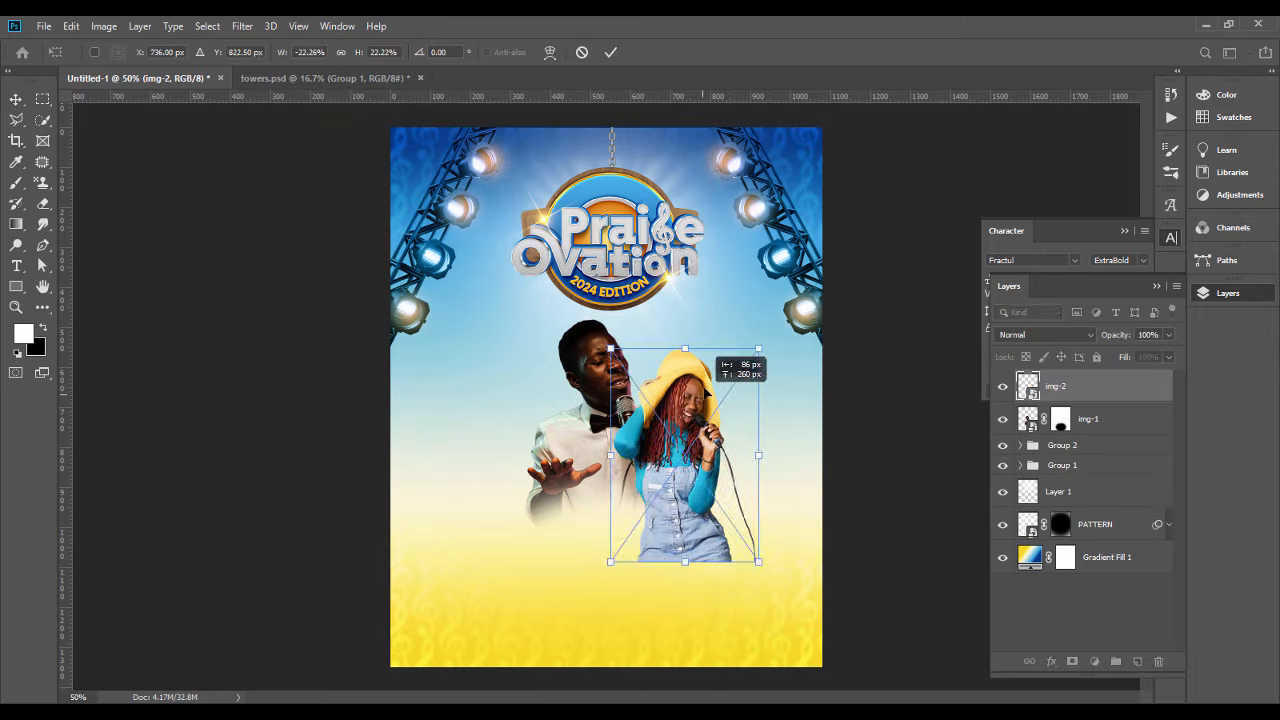
key("Return")
left_click_drag(1055, 386, 1106, 437)
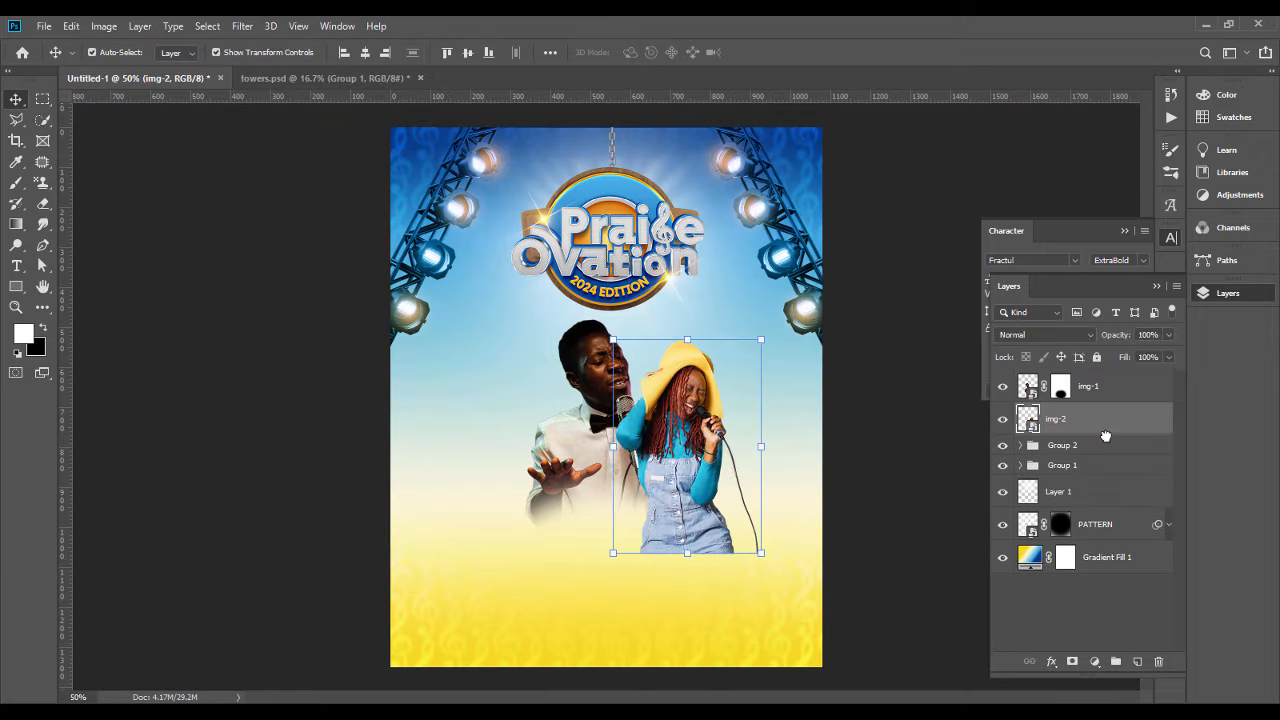
Step: Add a layer mask to img-2 and fade out the lower body of the woman in the yellow hat
left_click(1072, 661)
key("e")
left_click_drag(660, 510, 754, 558)
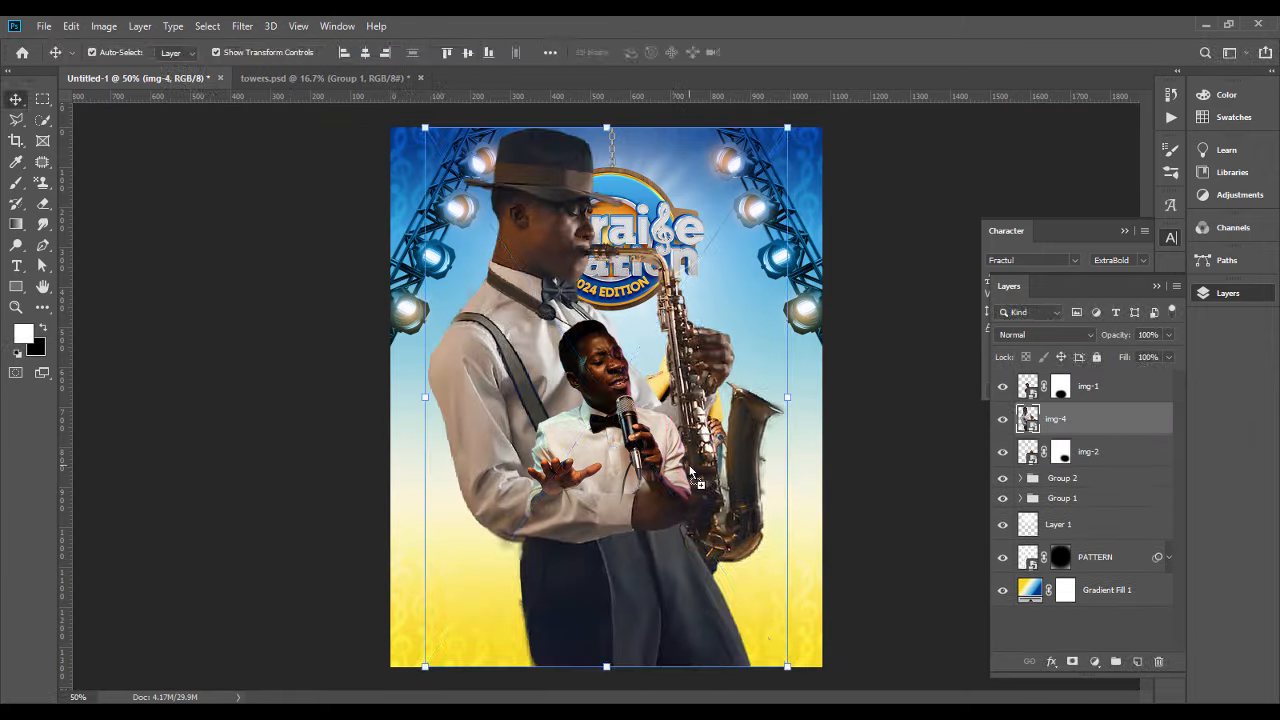
Step: Scale the img-4 saxophonist down to the left of the lead singer and fade its lower part on a new layer mask
mouse_move(405, 396)
left_mouse_down()
mouse_move(550, 493)
mouse_move(552, 513)
left_mouse_up()
key("Return")
left_click(1072, 661)
key("e")
mouse_move(440, 590)
left_mouse_down()
mouse_move(566, 549)
mouse_move(470, 560)
left_mouse_up()
Step: Fine-tune the size and position of the saxophonist beside the lead singer
key("v")
left_click_drag(412, 483, 430, 483)
left_click_drag(515, 410, 520, 401)
key("Return")
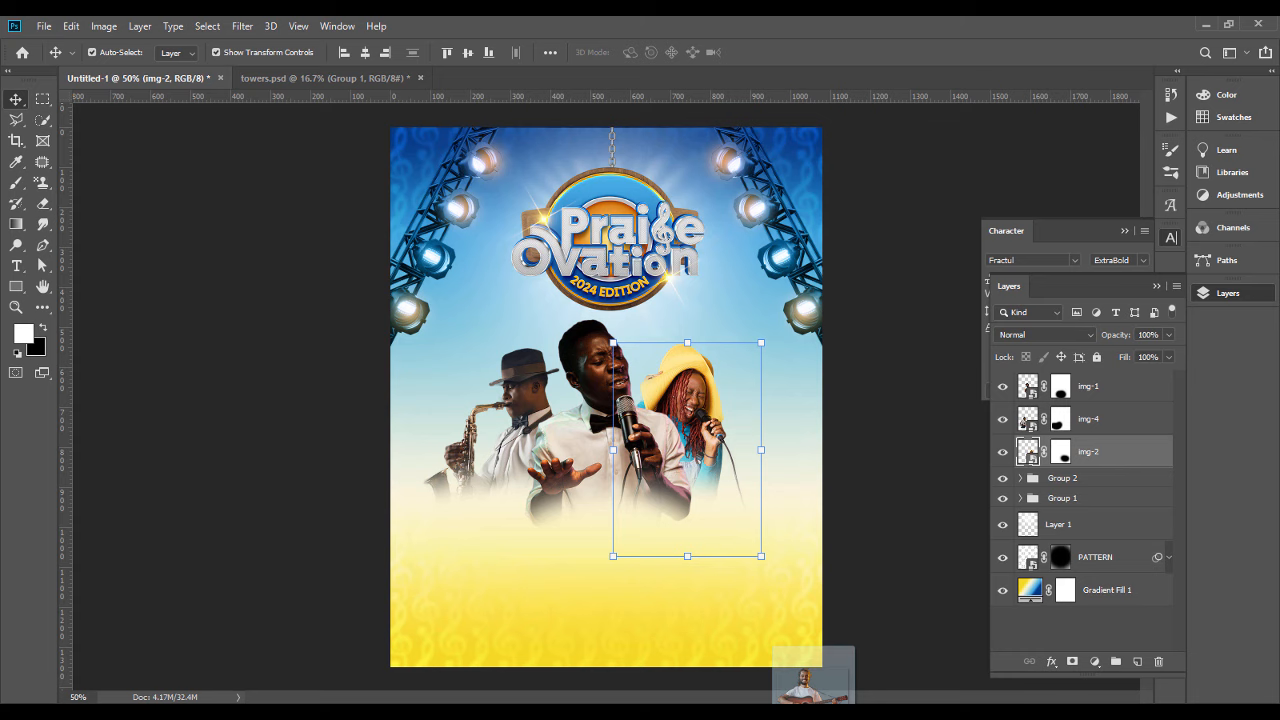
Step: Place the img-3 guitarist to the right of the woman in the yellow hat and order its layer below img-2
mouse_move(690, 450)
left_mouse_down()
mouse_move(622, 382)
mouse_move(712, 366)
left_mouse_up()
key("Return")
left_click_drag(1056, 451, 1056, 492)
Step: Add a layer mask to img-3 and fade out the guitarist's lower body with the soft eraser
left_click(1072, 661)
key("e")
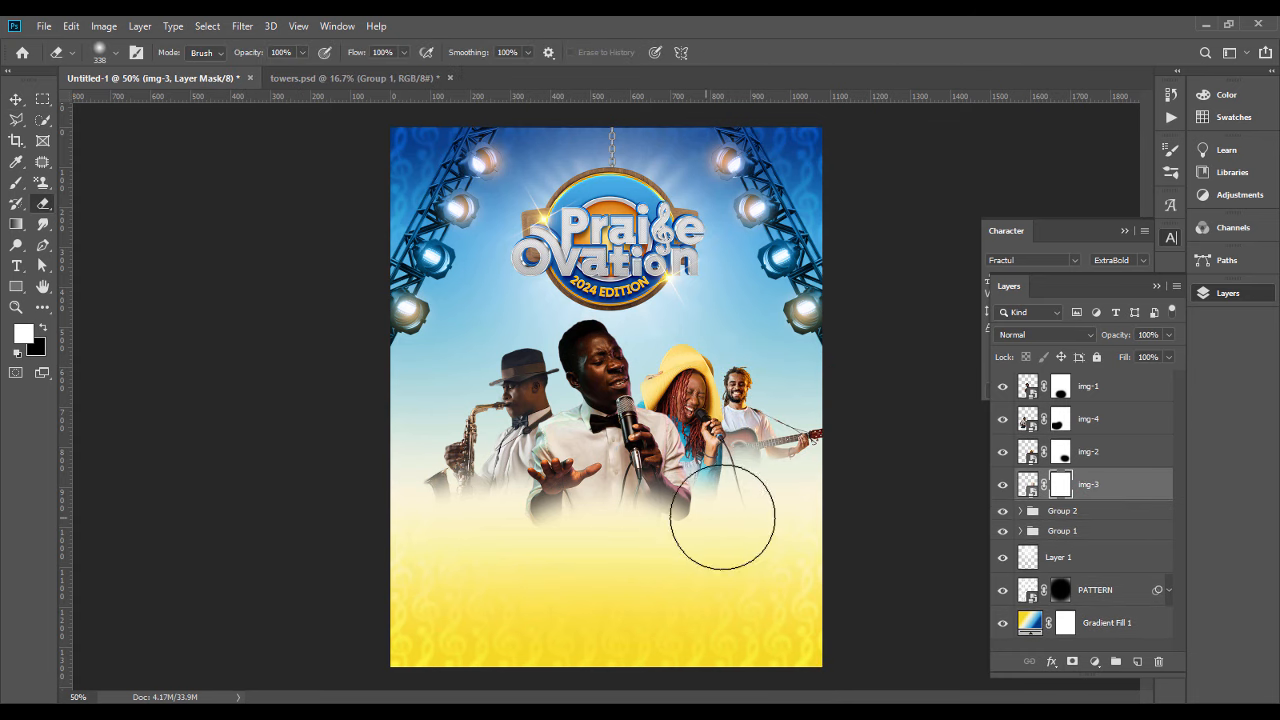
left_click_drag(722, 517, 745, 500)
left_click(15, 100)
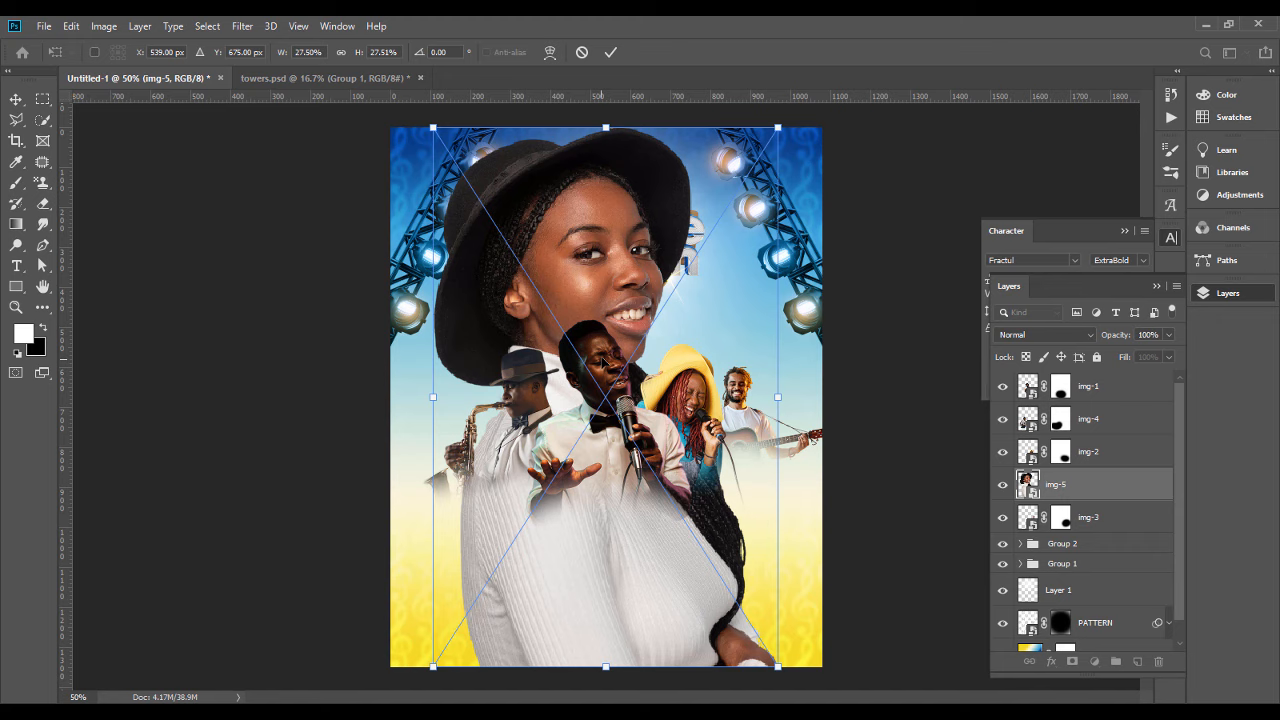
Step: Scale the img-5 portrait down and position it at the far left, behind the saxophonist
left_click_drag(677, 456, 655, 490)
left_click_drag(778, 666, 655, 472)
left_click_drag(607, 400, 461, 424)
left_click(611, 52)
left_click_drag(415, 498, 421, 478)
left_click_drag(447, 389, 443, 388)
Step: Add a layer mask to img-5 and fade out the lower part of the woman in the black hat
left_click(1083, 491)
left_click(1072, 661)
left_click(43, 205)
left_click_drag(482, 514, 469, 518)
left_click(15, 100)
Step: Reduce img-5 to about 88% and nudge it and the guitarist so their head heights line up
left_click_drag(460, 381, 466, 382)
left_click_drag(737, 388, 740, 386)
left_click(459, 394)
key("ctrl+t")
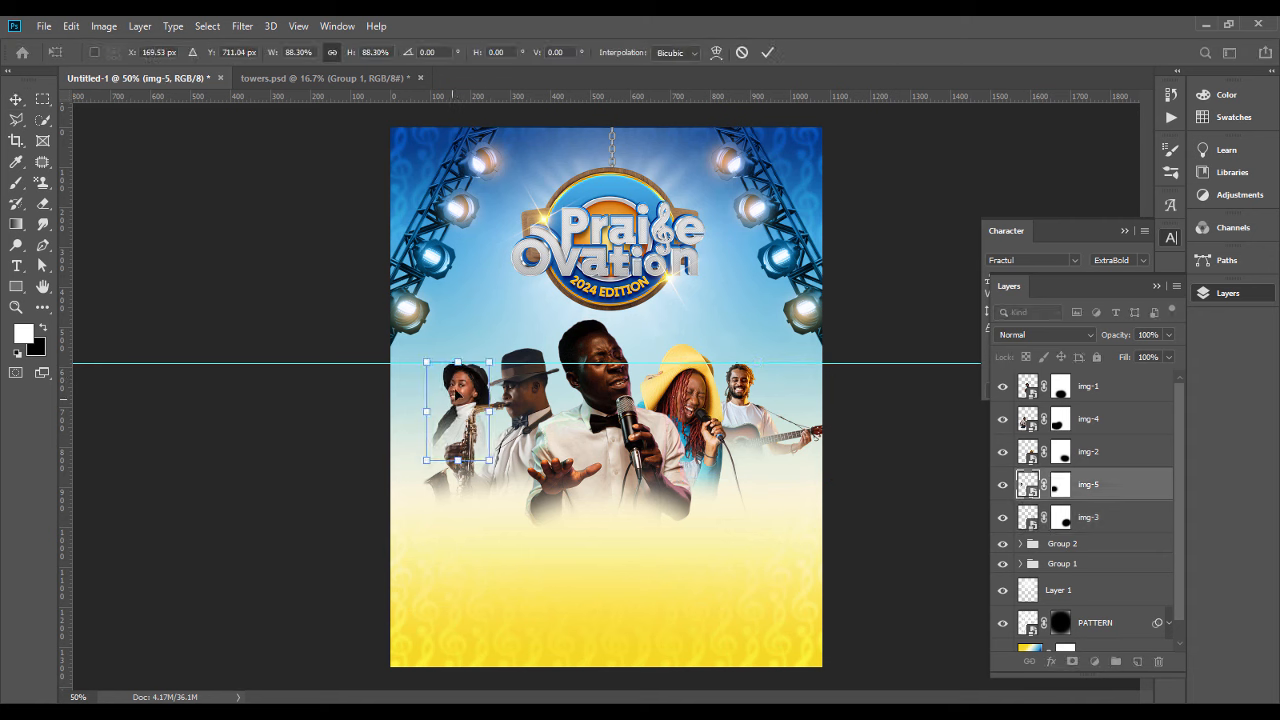
left_click_drag(457, 400, 461, 402)
key("Return")
Step: Adjust the saxophonist's transform and reposition the woman in the yellow hat
left_click(427, 467)
left_click(505, 412)
key("ctrl+t")
key("Return")
left_click_drag(707, 389, 690, 426)
Step: Group the five musician layers, scale the group down slightly and centre it below the sign
left_click(1090, 374)
left_click(1097, 524, "shift")
key("ctrl+g")
left_click_drag(618, 586, 622, 547)
key("Return")
left_click_drag(612, 430, 616, 431)
left_click_drag(615, 510, 615, 518)
key("Return")
Step: Fine-tune the saxophonist's scale and spread the figures on both sides slightly away from the lead singer
left_click(492, 392)
left_click(547, 398, "shift")
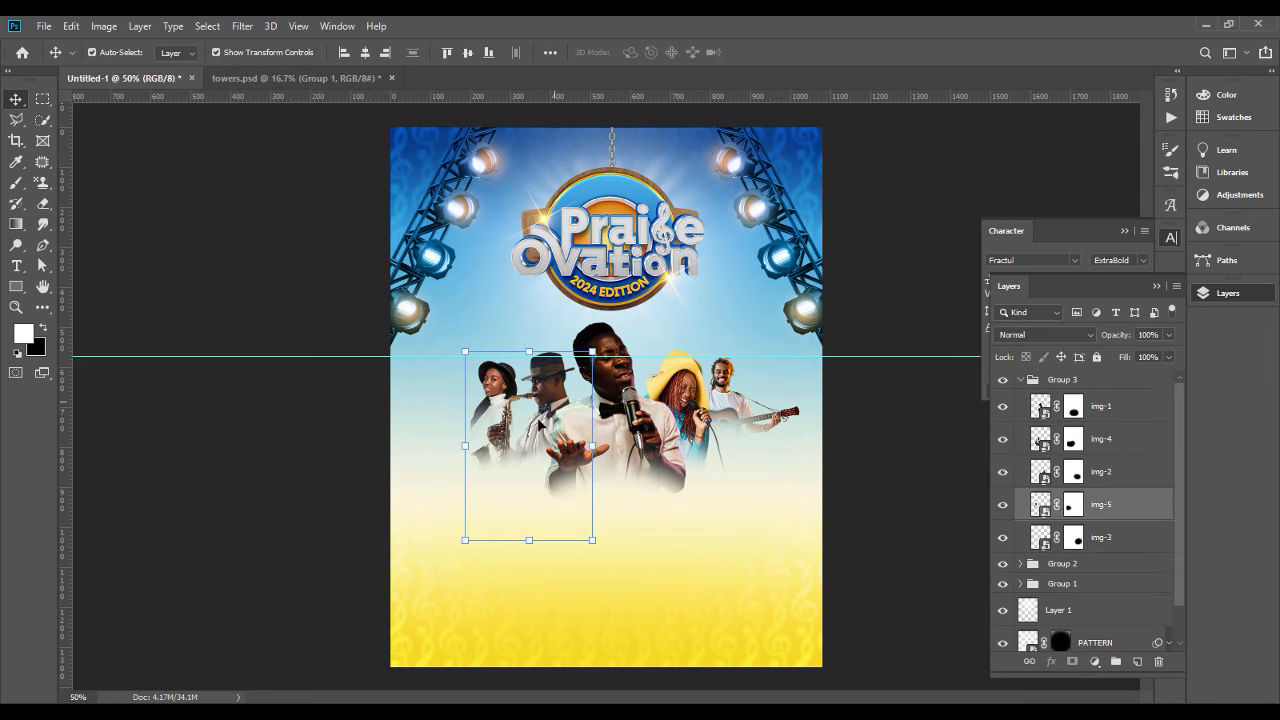
left_click_drag(528, 541, 528, 549)
key("Return")
left_click(903, 474)
left_click(492, 388, "shift")
left_click_drag(492, 388, 488, 388)
left_click_drag(684, 400, 688, 400)
Step: Paint on the img-2 mask near the saxophonist with a soft brush, then toggle layer visibility to identify the saxophonist's layer
left_click(1073, 431)
key("b")
left_click(115, 52)
left_click(131, 100)
left_click(516, 442)
key("x")
key("x")
double_click(1003, 431)
left_click(1003, 400)
left_click(1003, 400)
Step: Restore parts of the saxophonist and lead singer on the img-4 and img-1 masks with a 187 px white brush at 68% opacity
left_click(1073, 398)
left_click(115, 52)
left_click_drag(133, 100, 149, 100)
left_click_drag(500, 424, 506, 443)
left_click(1073, 431)
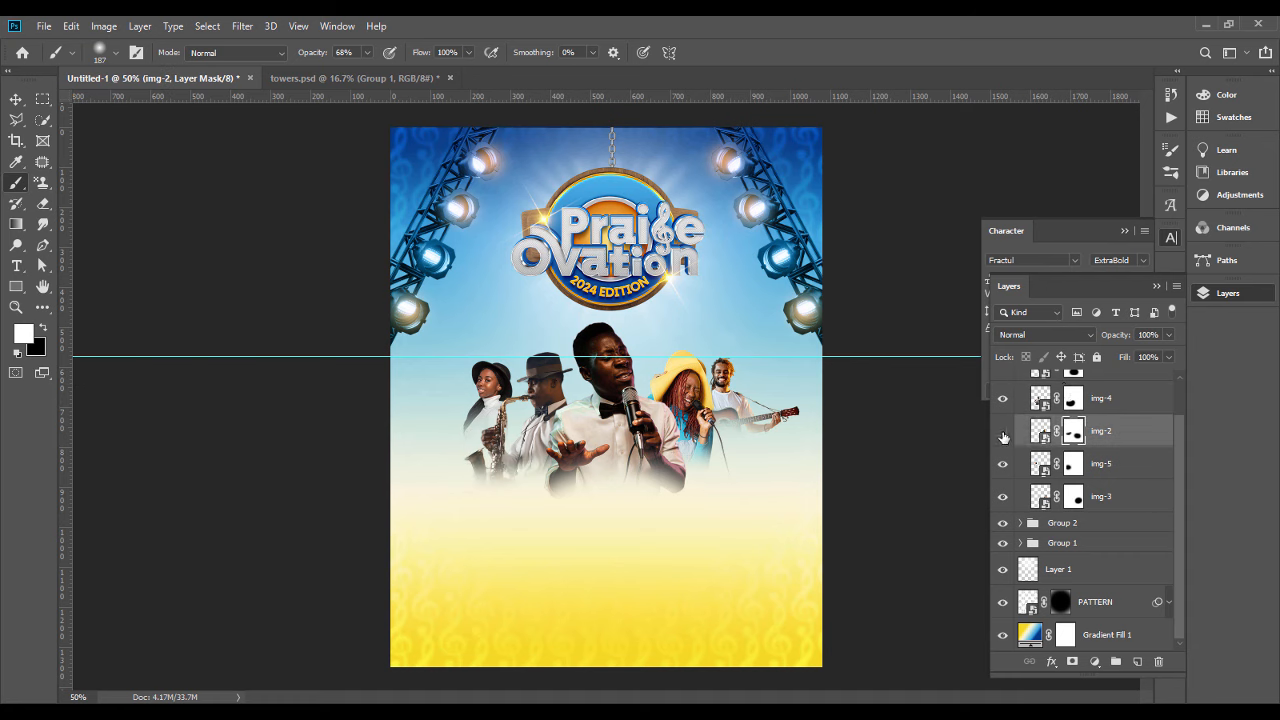
scroll(1178, 413, "up", 1)
left_click(1073, 391)
mouse_move(640, 378)
left_mouse_down()
mouse_move(647, 434)
mouse_move(581, 455)
mouse_move(585, 480)
left_mouse_up()
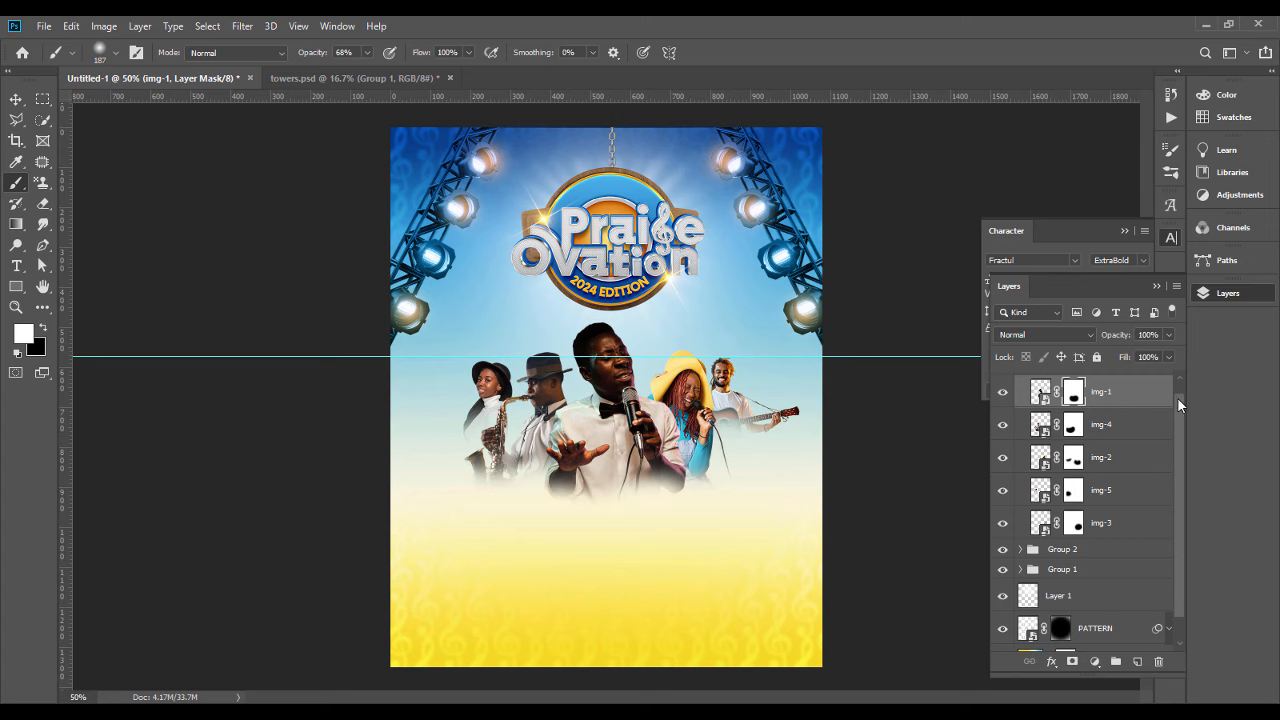
Step: Convert Group 3 to a smart object and check its transform bounds
scroll(1177, 397, "up", 1)
left_click(1109, 381)
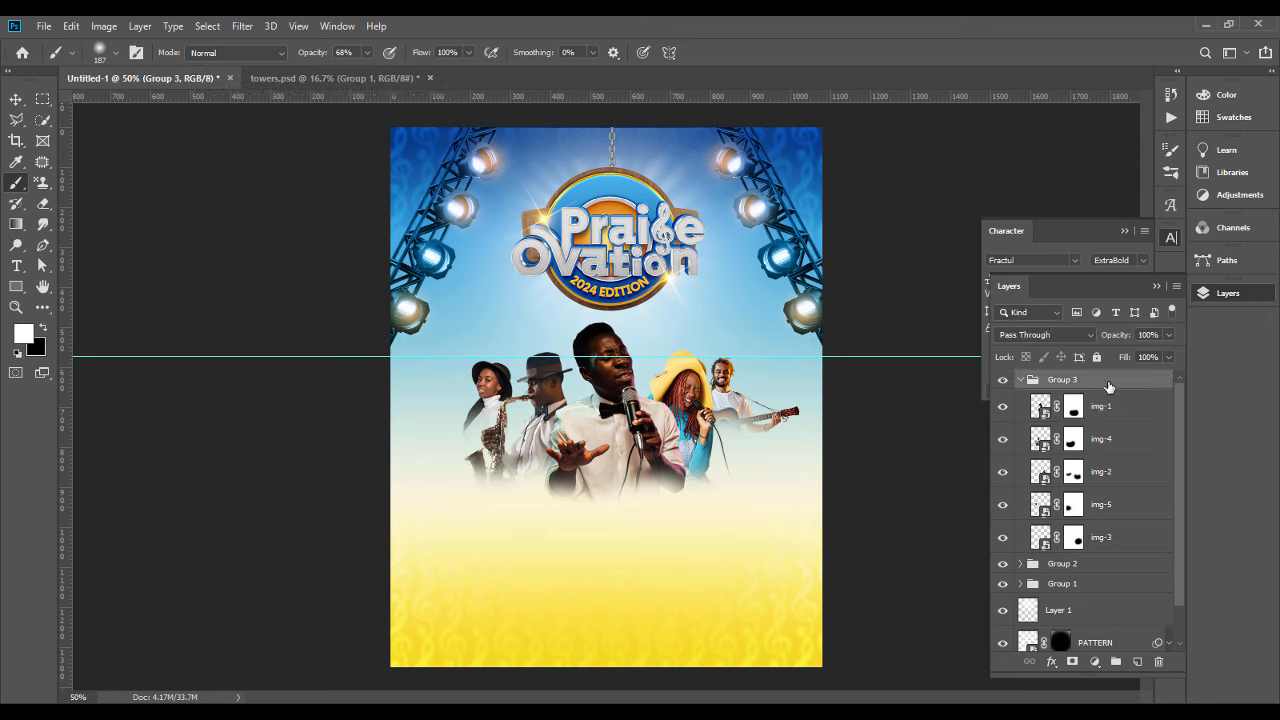
right_click(1107, 387)
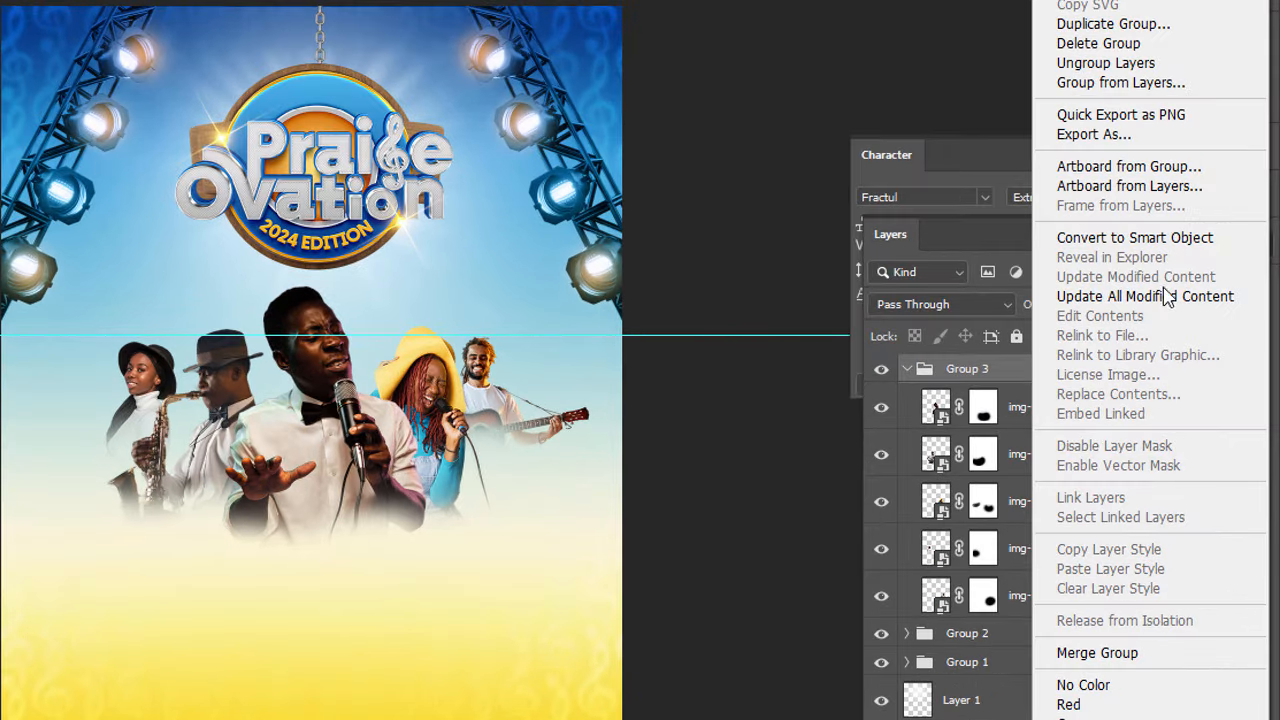
left_click(1163, 241)
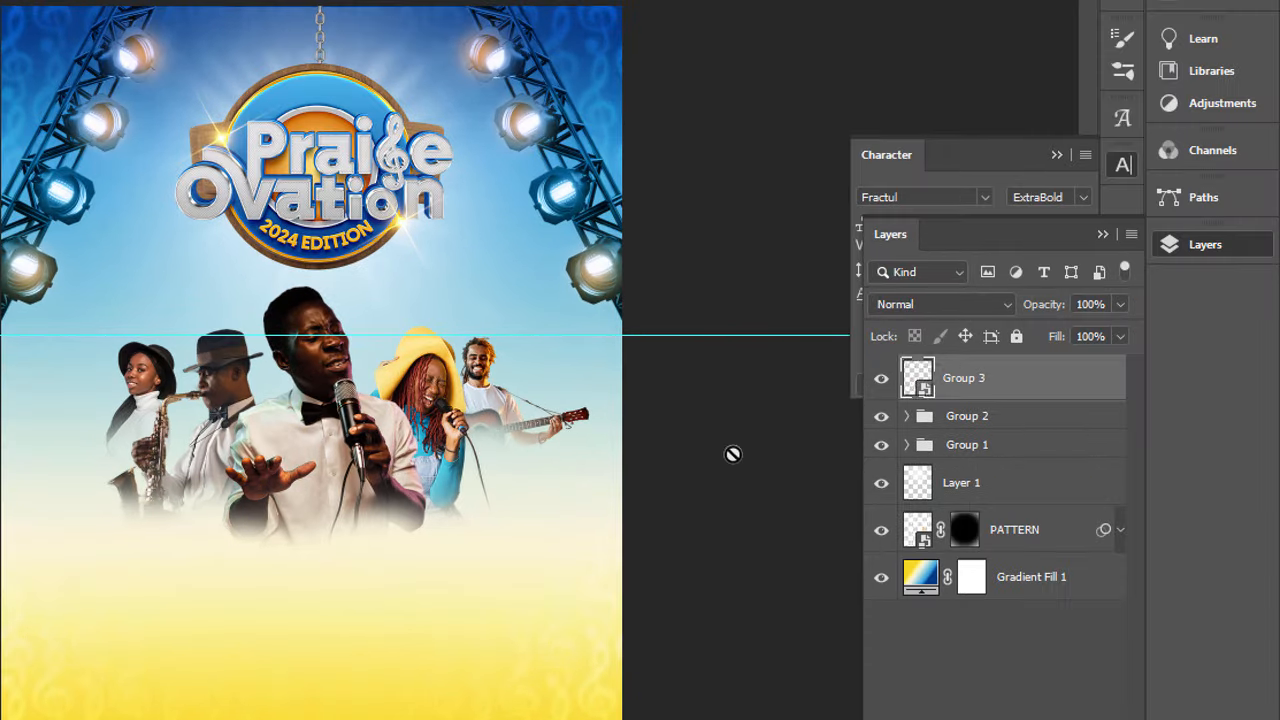
key("ctrl+t")
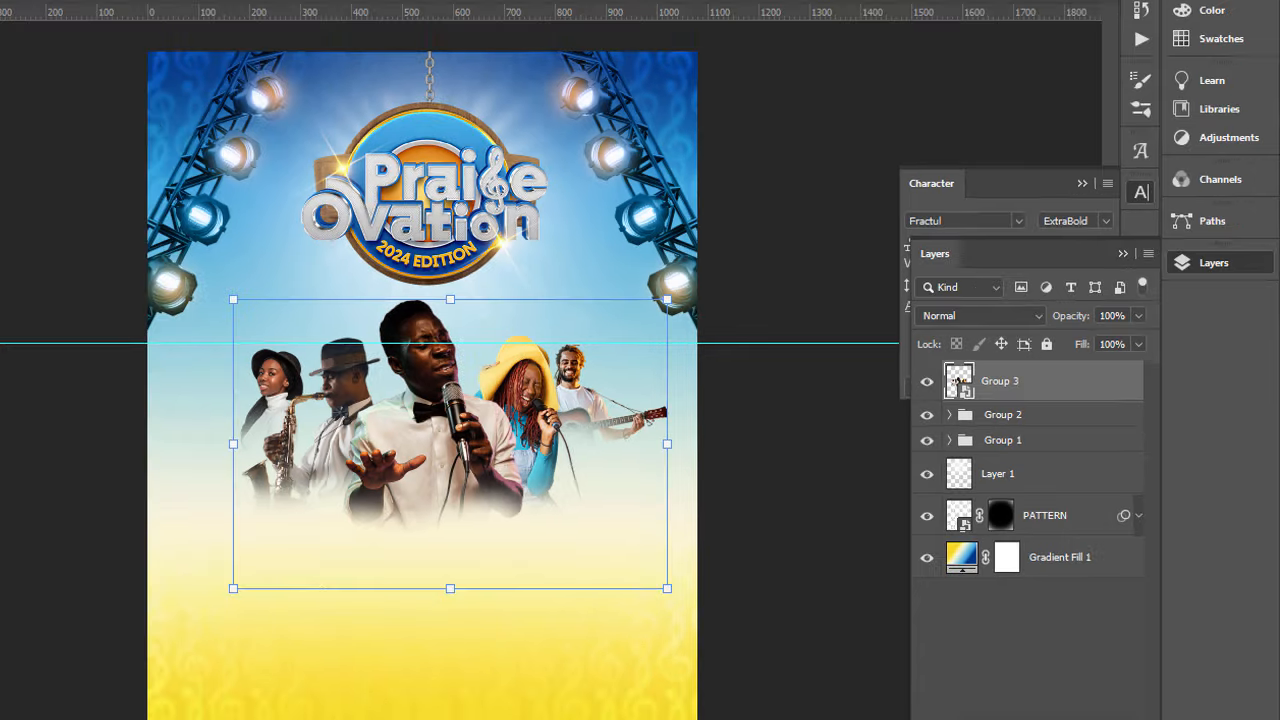
key("Return")
Step: Zoom to 100% on the lead singer's face and rasterize the Group 3 layer for the Smudge tool
left_click(42, 224)
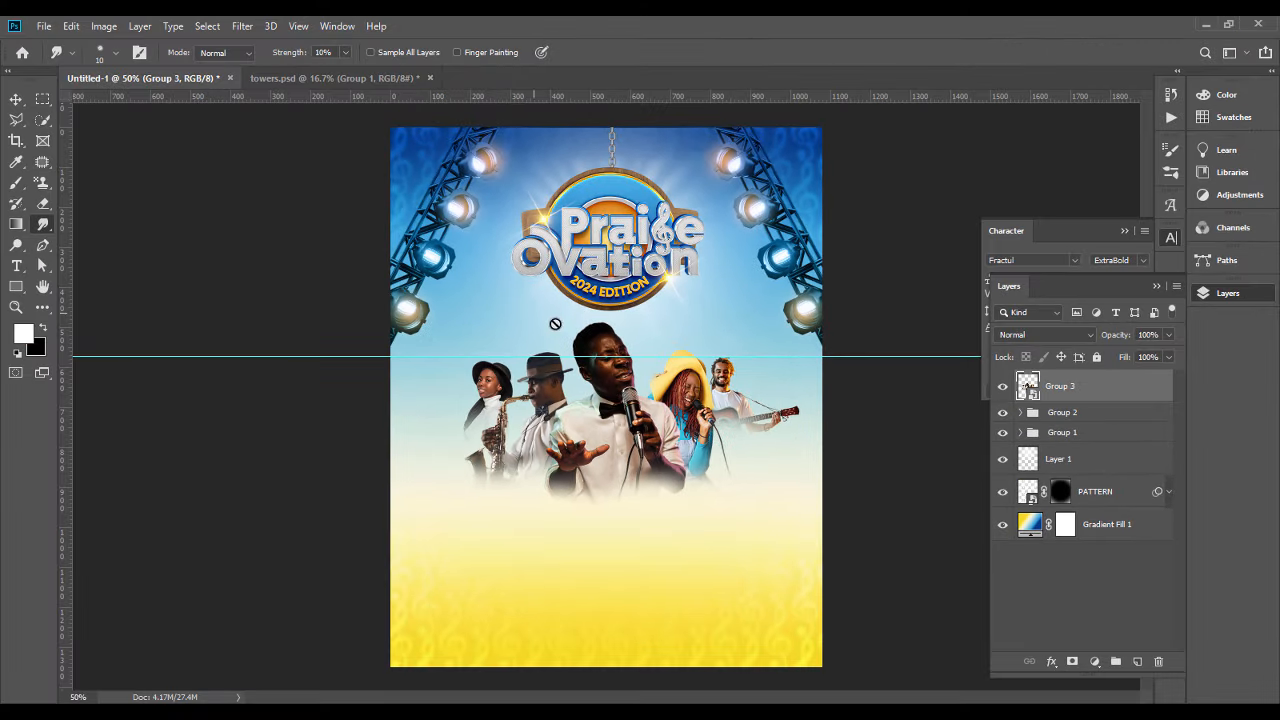
key("ctrl+1")
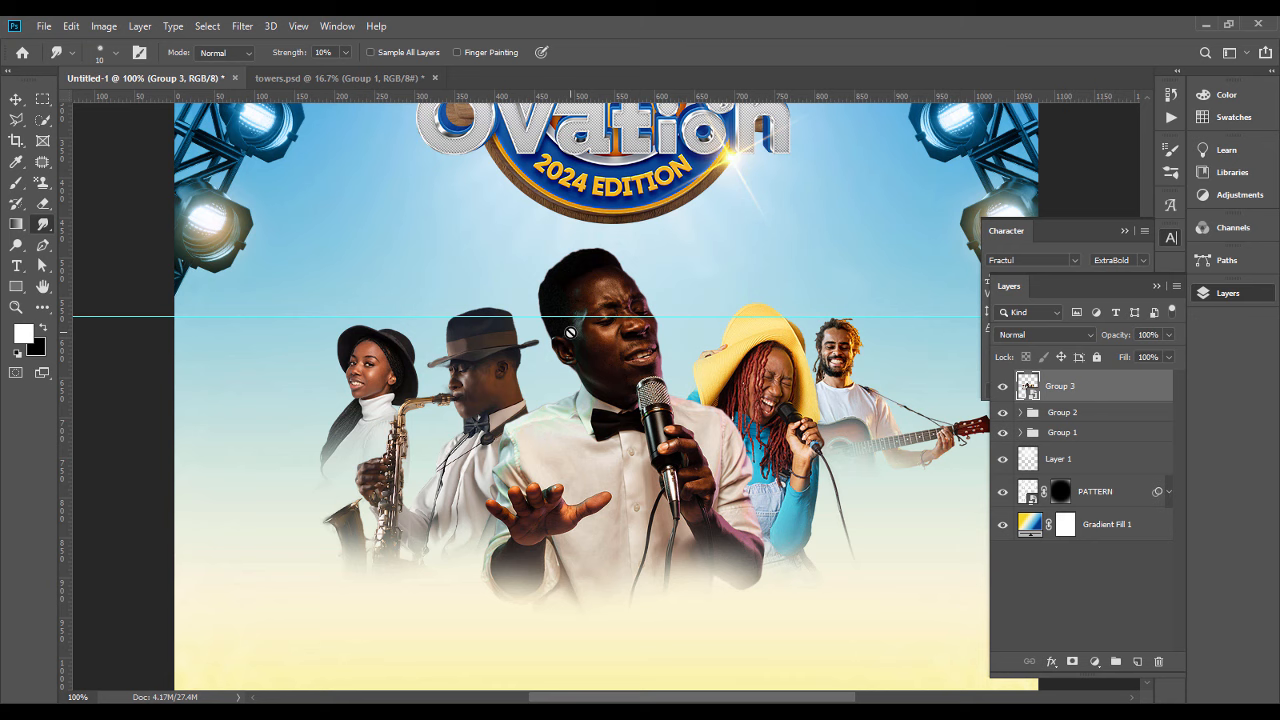
left_click(621, 286)
left_click(612, 294)
Step: Choose the Smoothing Smudge brush from the Special Smudge brush set and set its size to 108 px
left_click(117, 56)
left_click(114, 55)
left_click(49, 230)
left_click(100, 251)
left_click(117, 56)
left_click(143, 100)
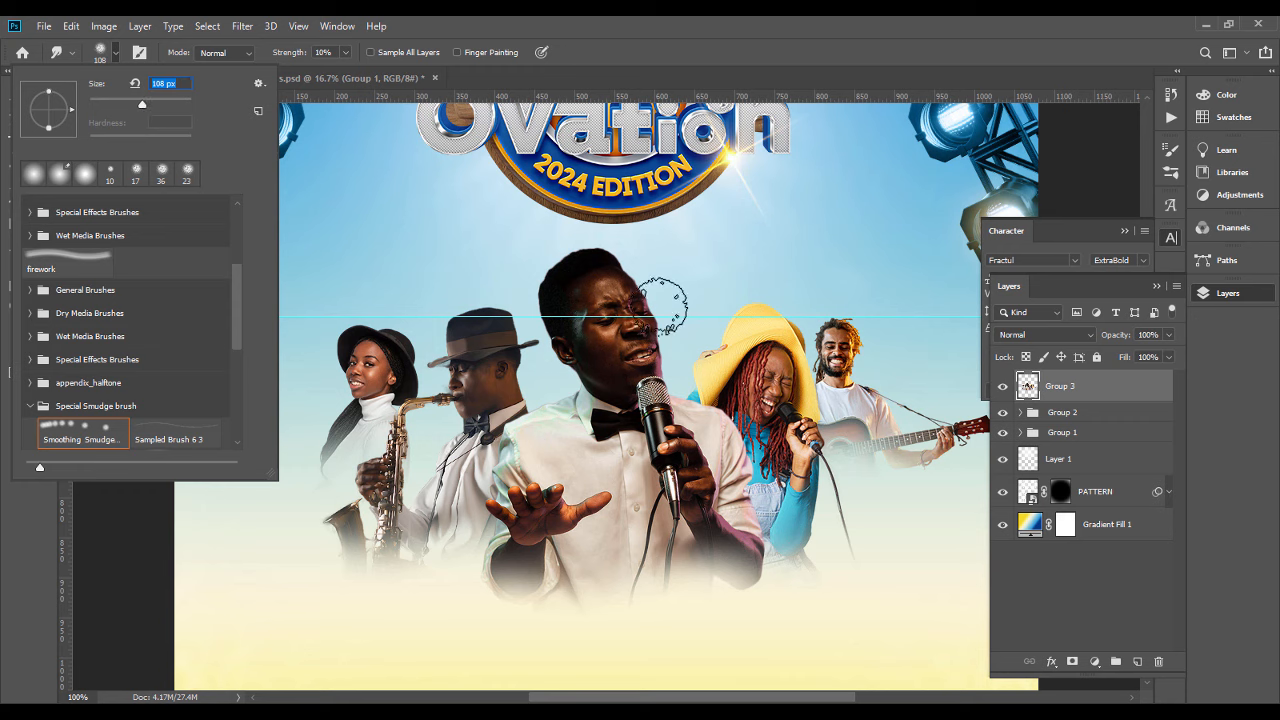
key("Return")
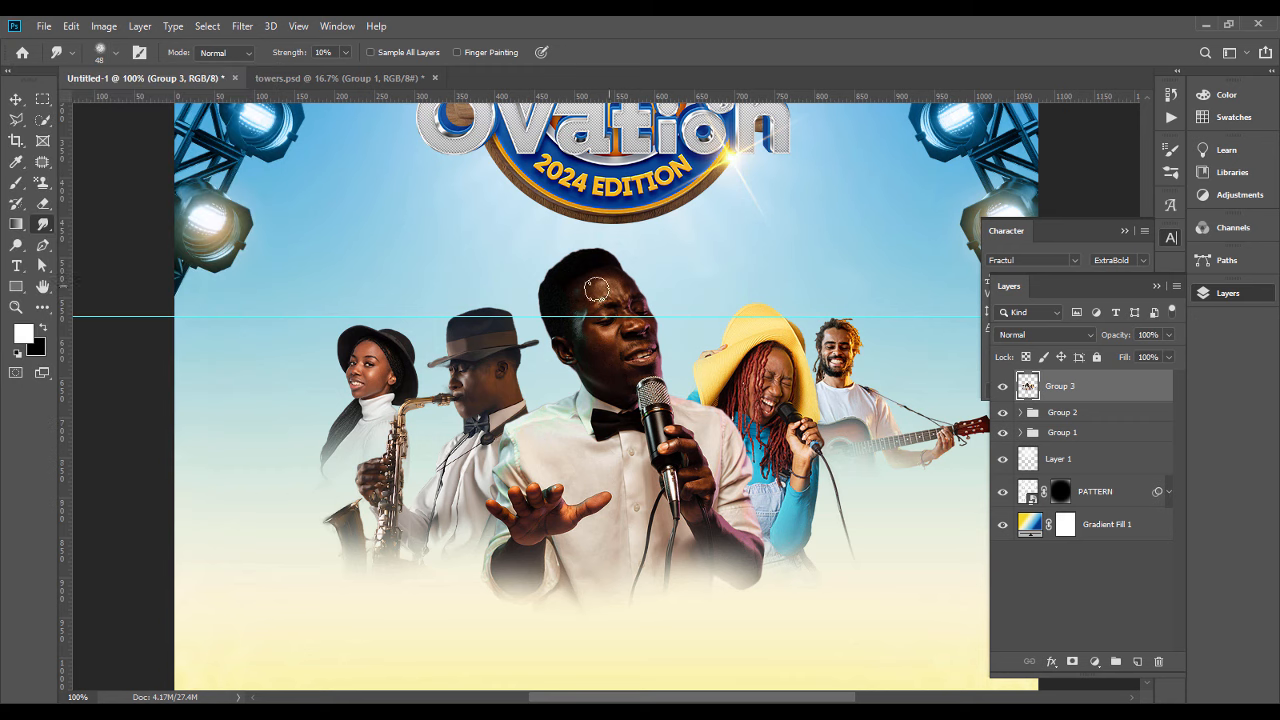
Step: Smooth the lead singer's skin with the Smudge tool at 10% strength, reducing the brush to 18 px for finer areas
left_click(116, 54)
left_click(107, 103)
key("Return")
left_click(116, 54)
left_click(100, 104)
key("Return")
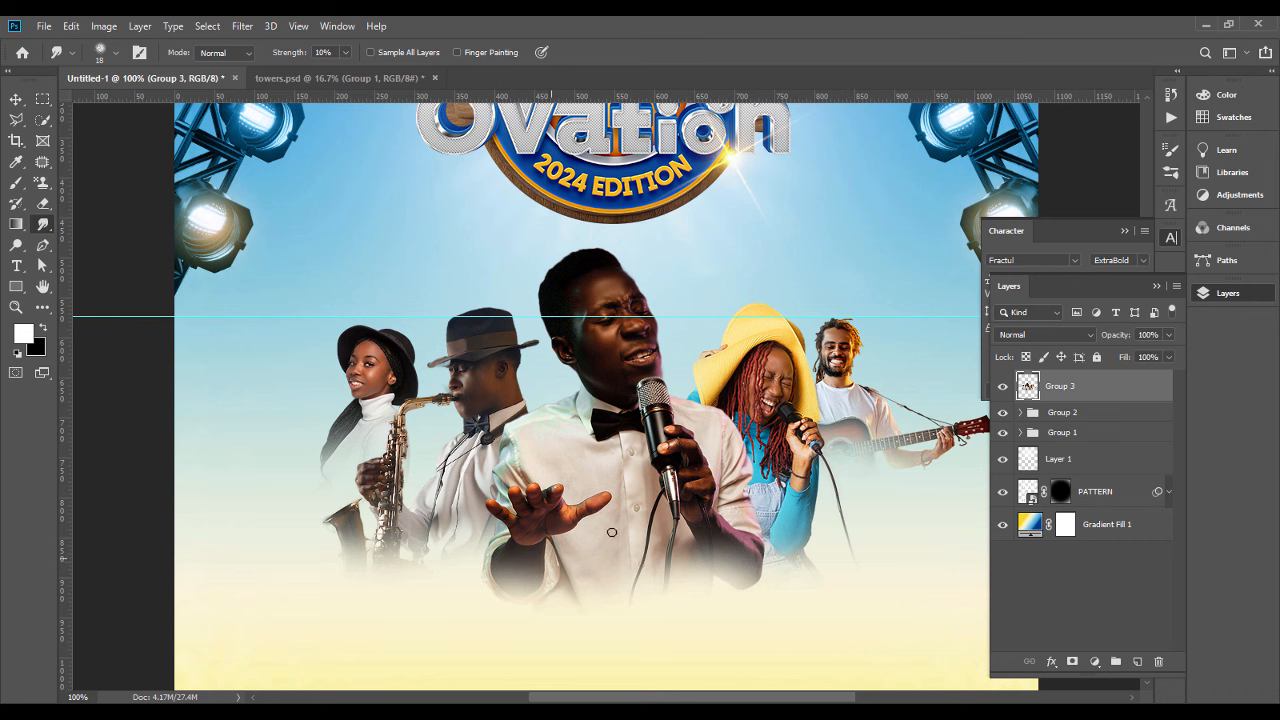
Step: Convert the smudged Group 3 layer back to a smart object
key("ctrl+minus")
key("ctrl+minus")
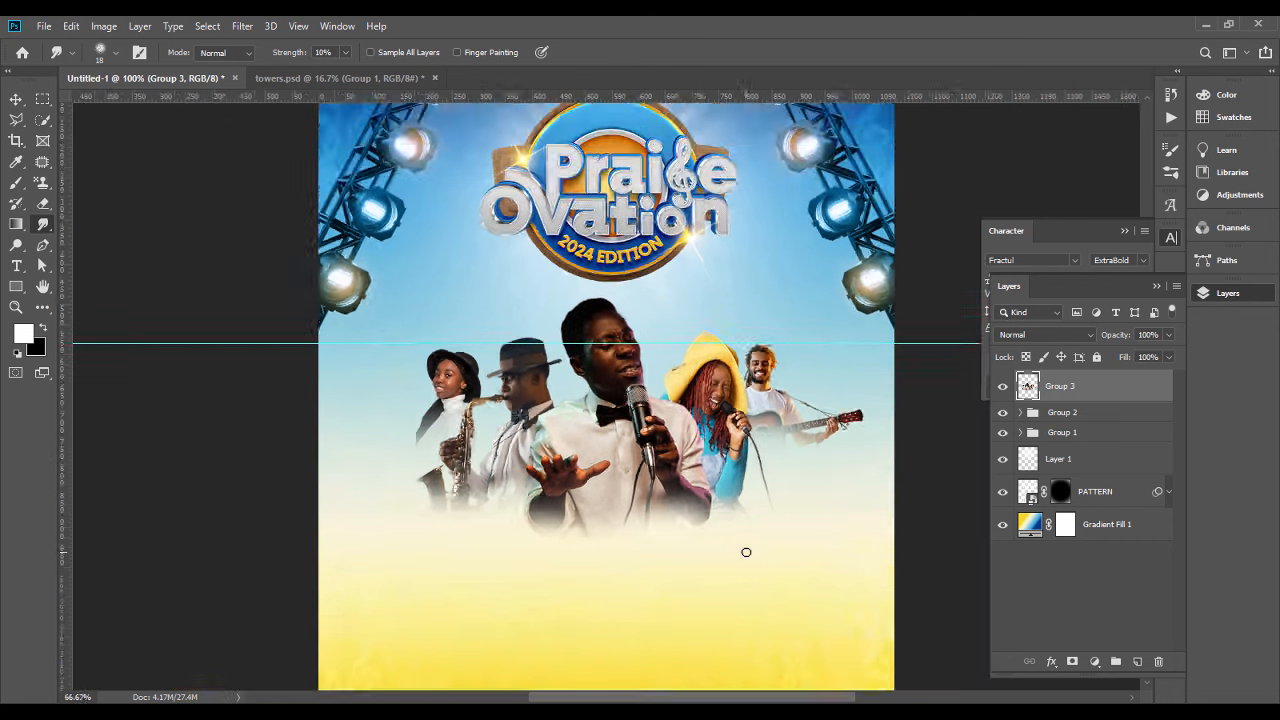
left_click(15, 99)
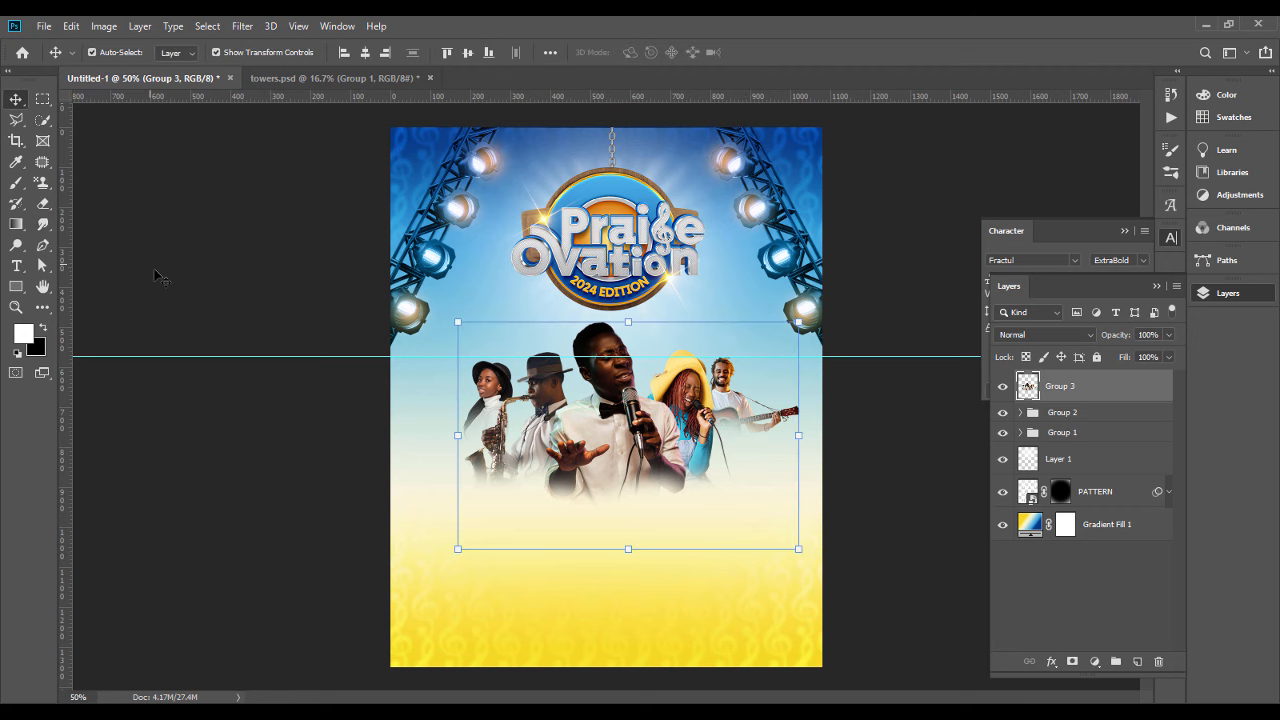
right_click(1062, 390)
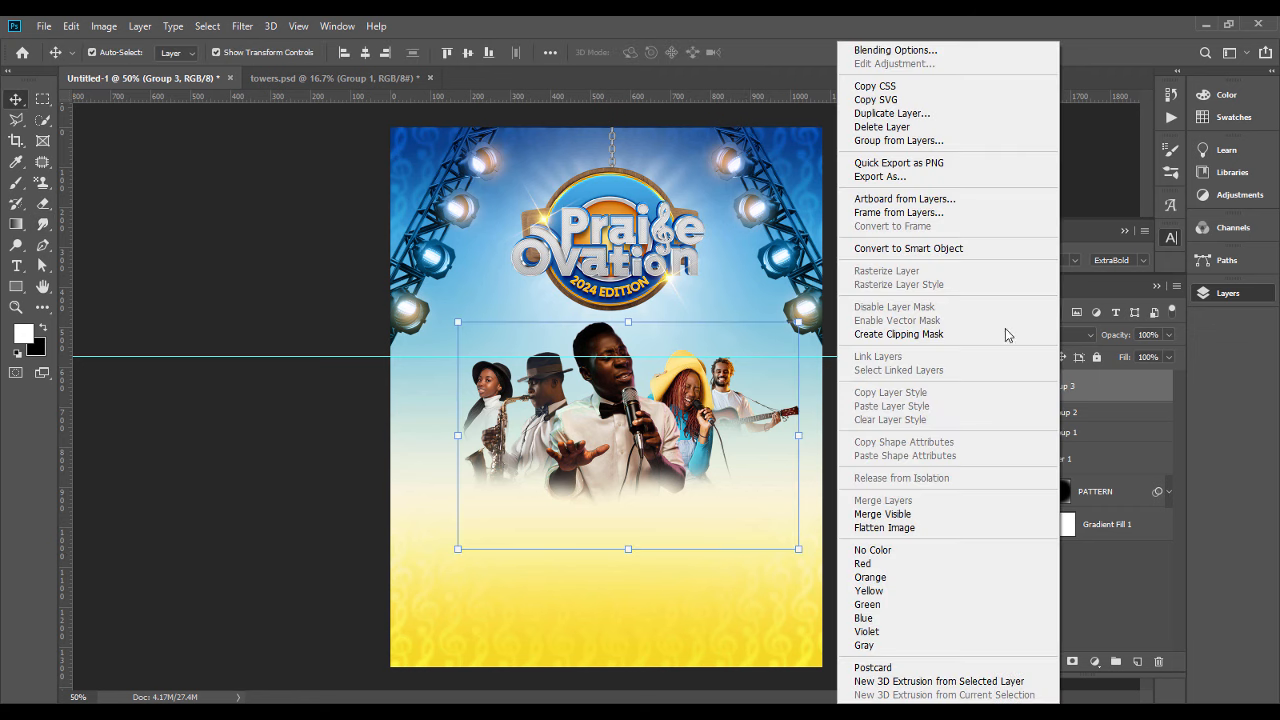
left_click(919, 250)
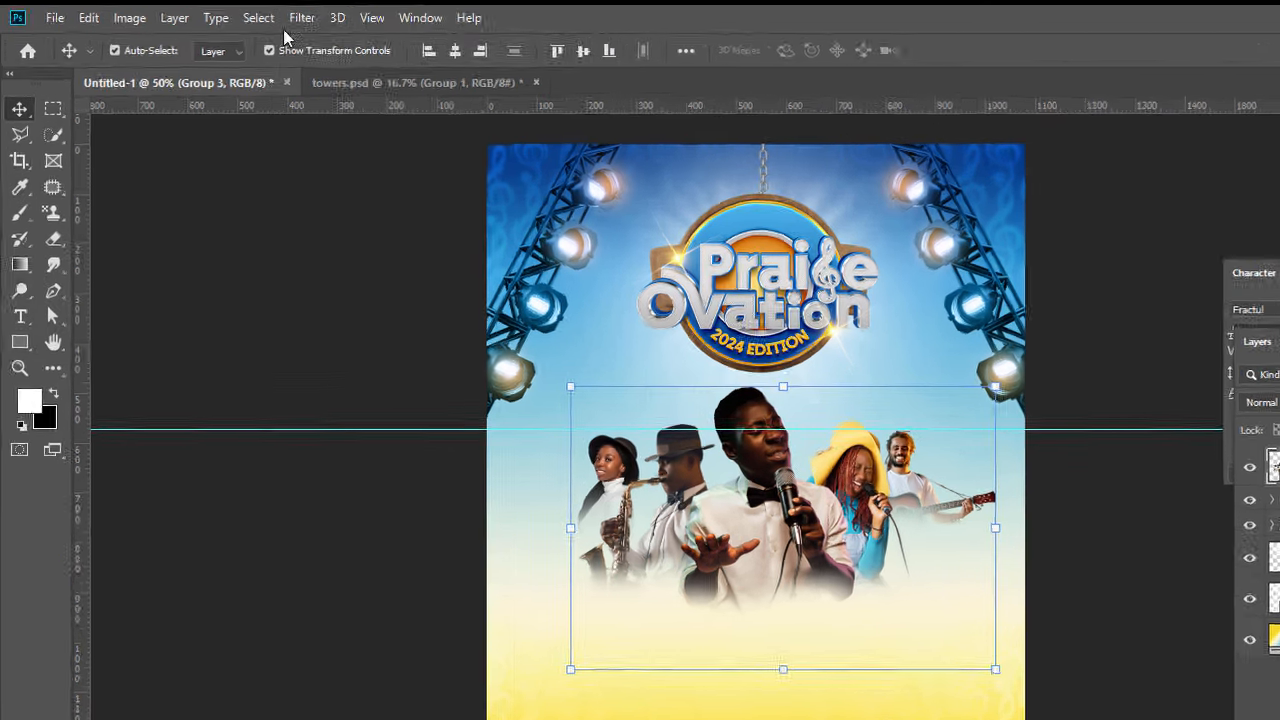
Step: Open the Topaz Adjust 5 filter on the Group 3 musicians and choose the Crisp preset from the Adjust 4 Preset List
left_click(301, 17)
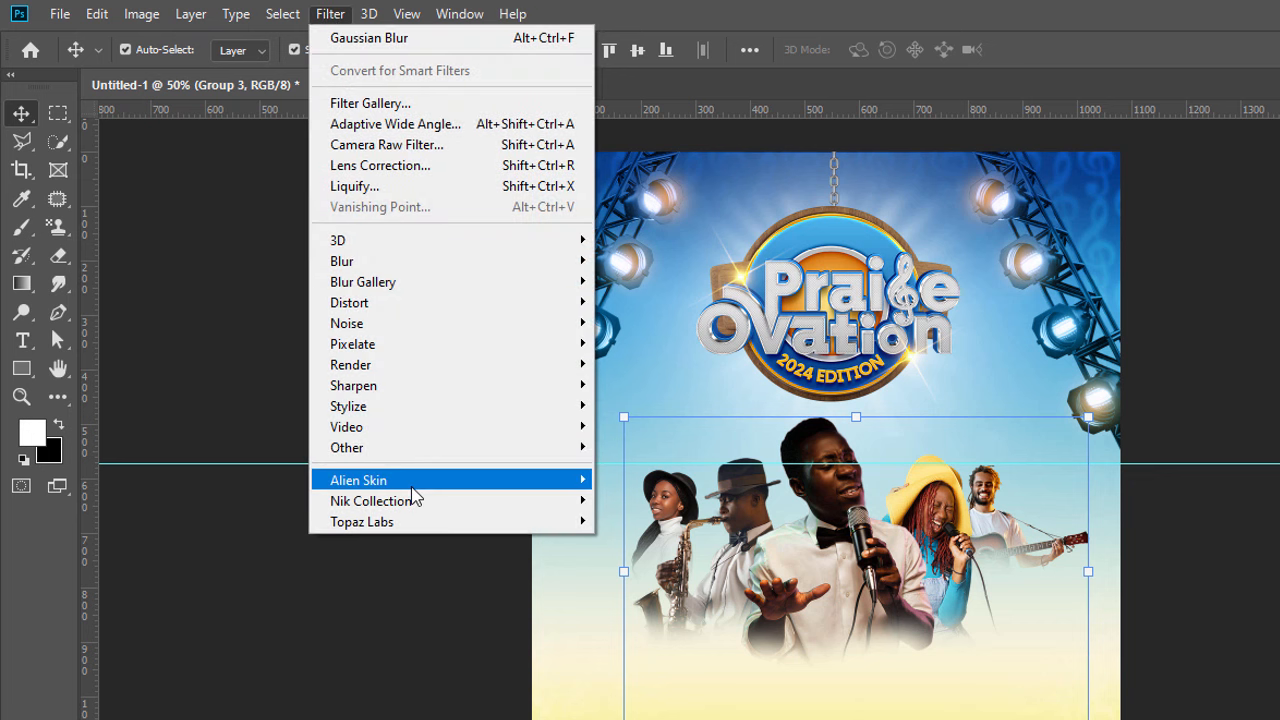
mouse_move(560, 523)
left_click(660, 520)
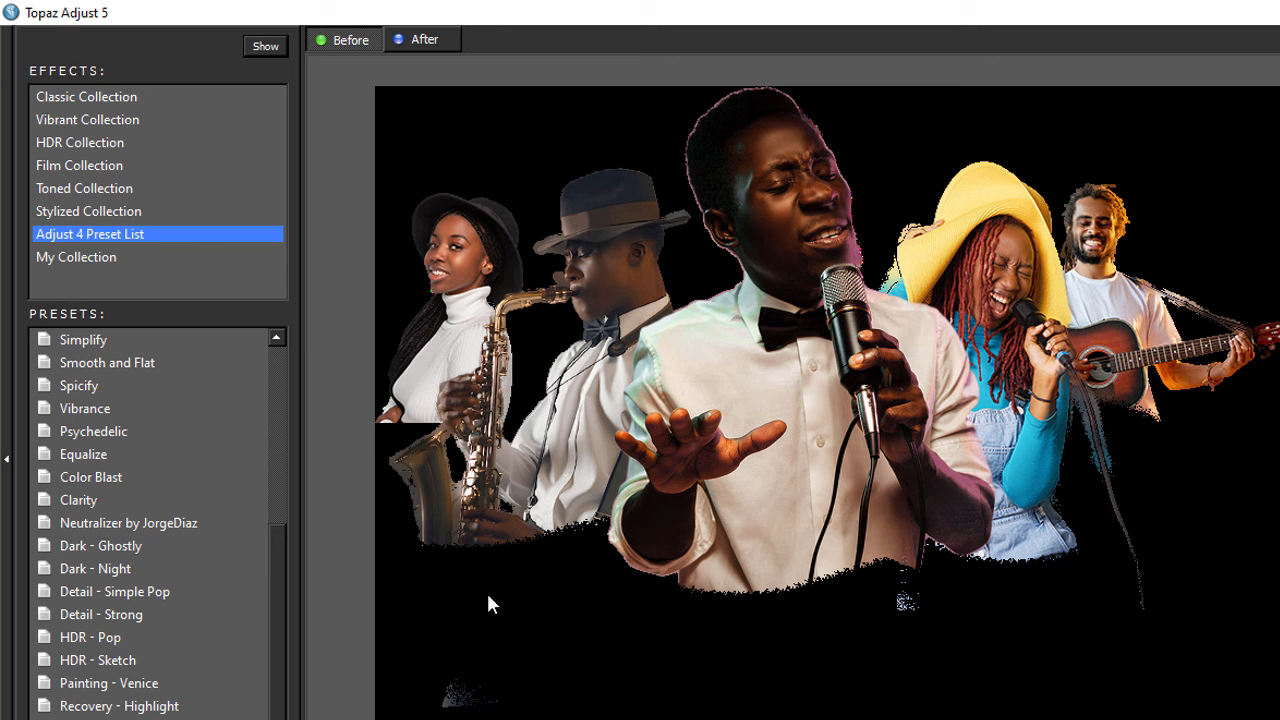
scroll(273, 450, "up", 5)
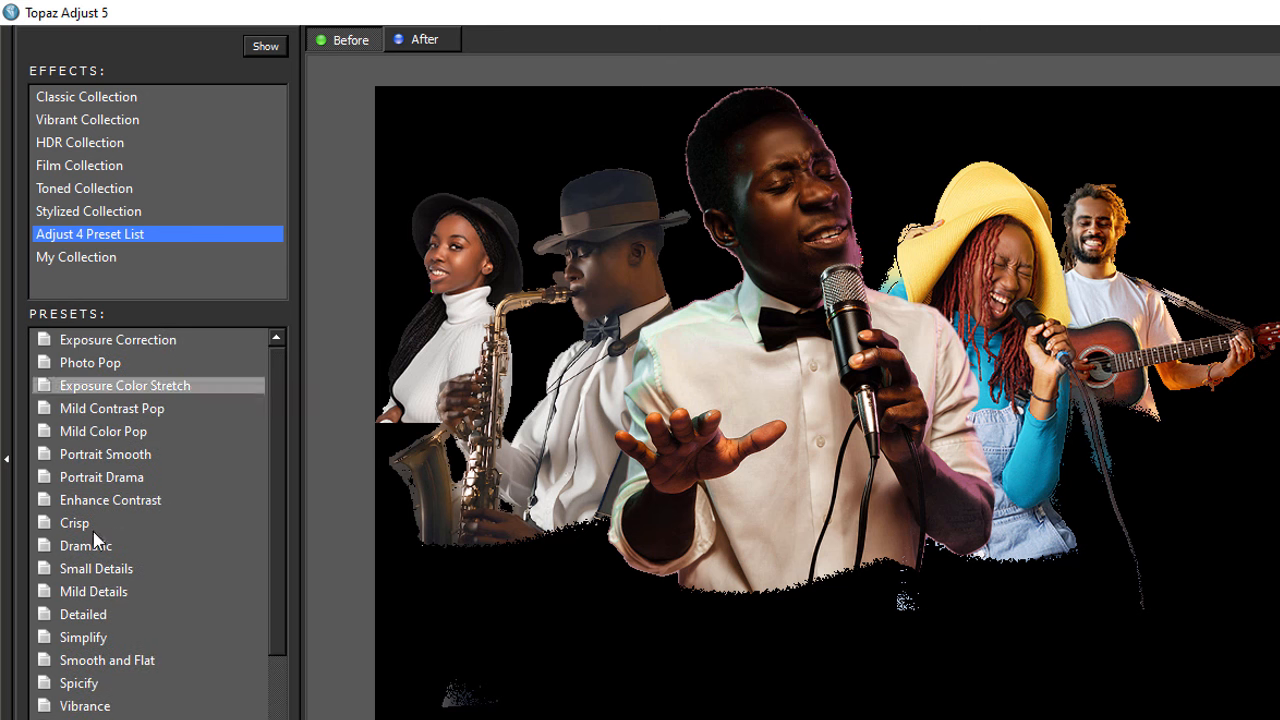
left_click(83, 529)
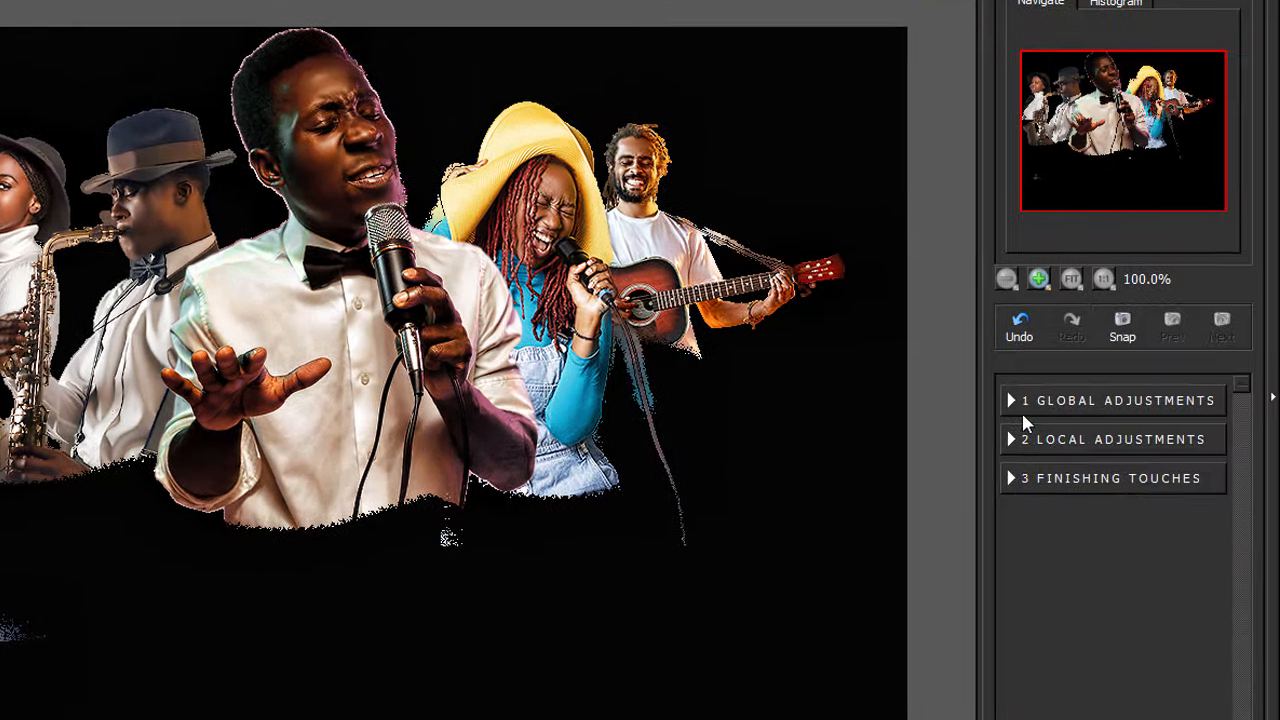
Step: Fine-tune the Details settings in the global adjustments, apply Topaz Adjust 5, and toggle the filter's visibility to compare
left_click(1013, 401)
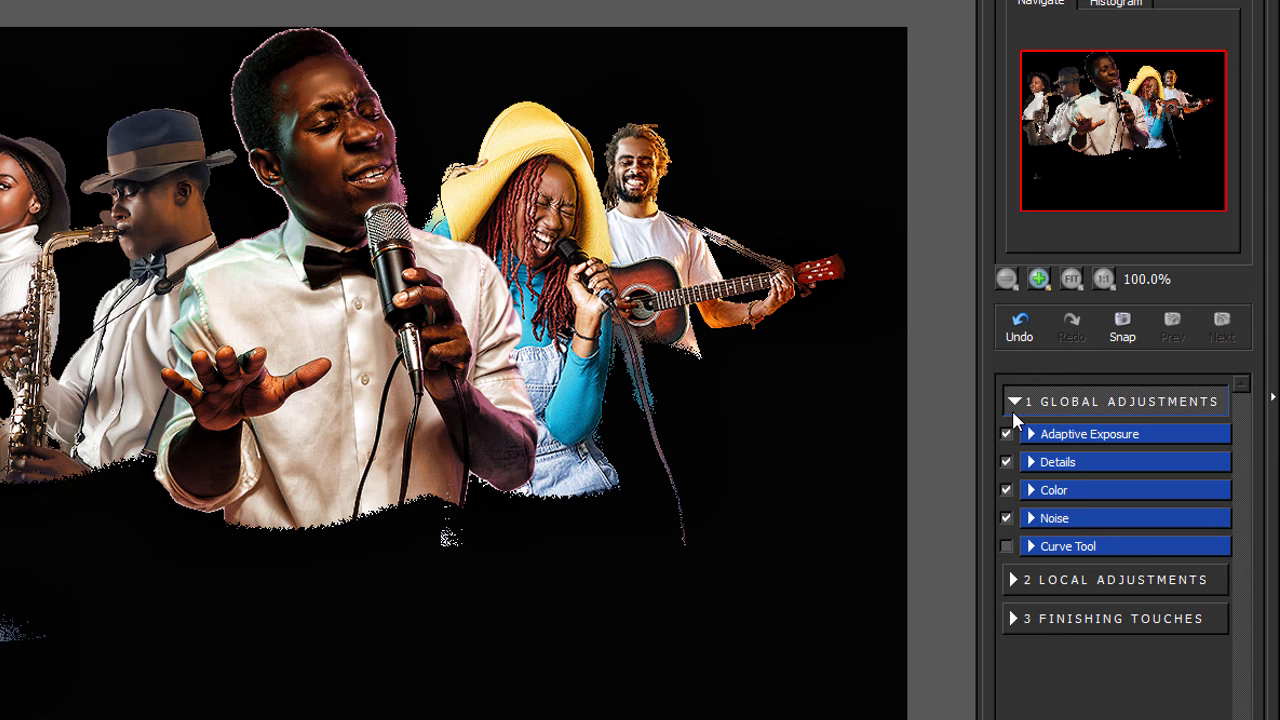
left_click(1029, 466)
left_click_drag(1076, 537, 1083, 577)
left_click_drag(1070, 710, 1085, 710)
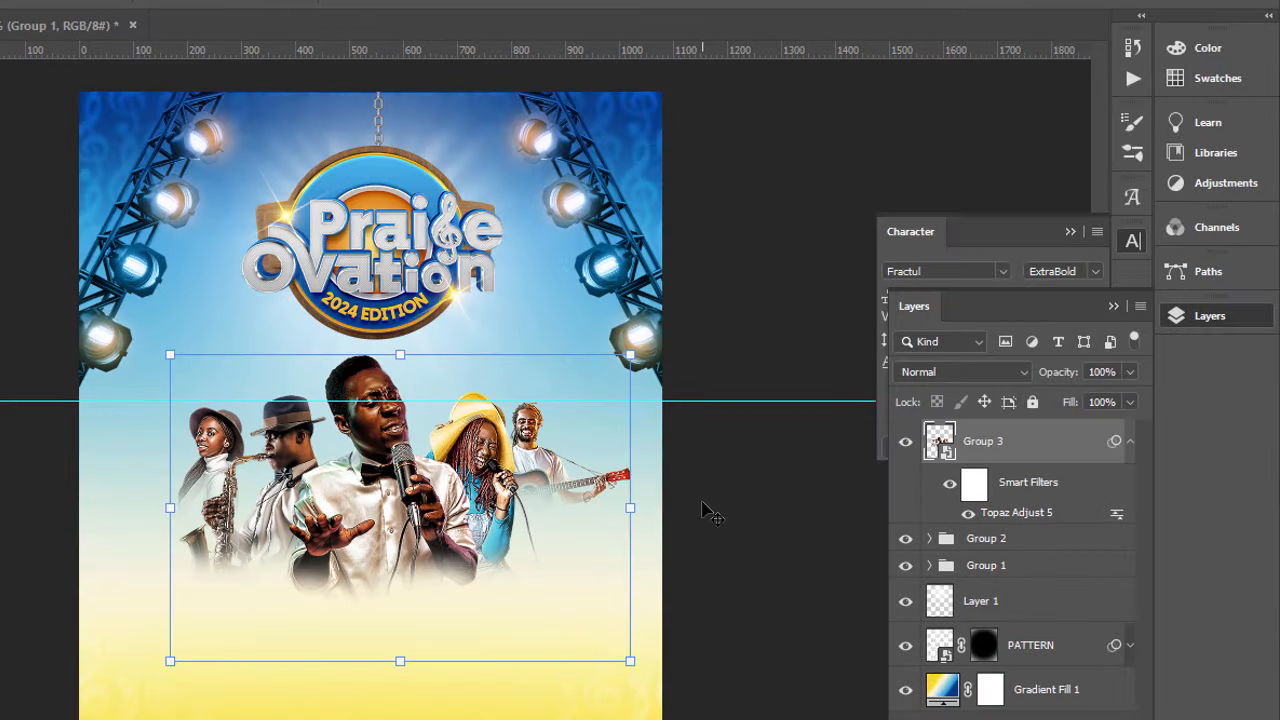
left_click(968, 513)
left_click(968, 516)
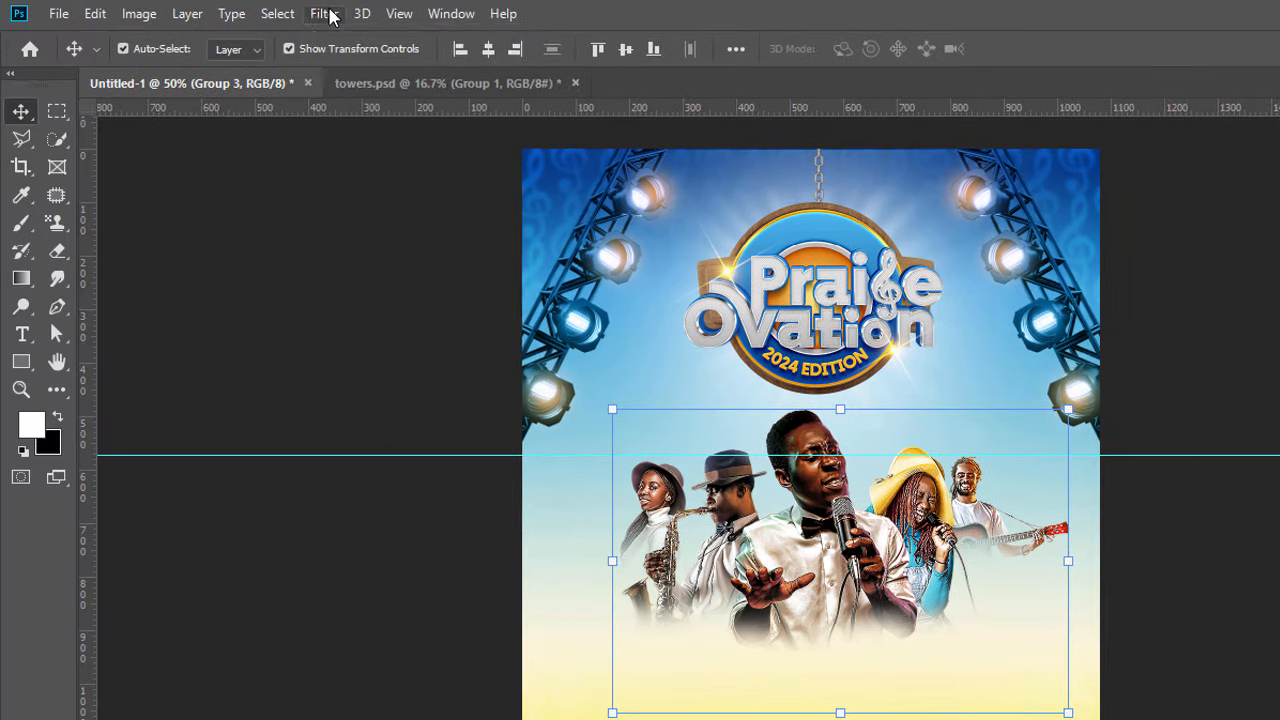
Step: Apply Topaz BW Effects 2 to Group 3 with the Last Used Settings preset of the Van Dyke Brown Collection
left_click(324, 13)
mouse_move(454, 513)
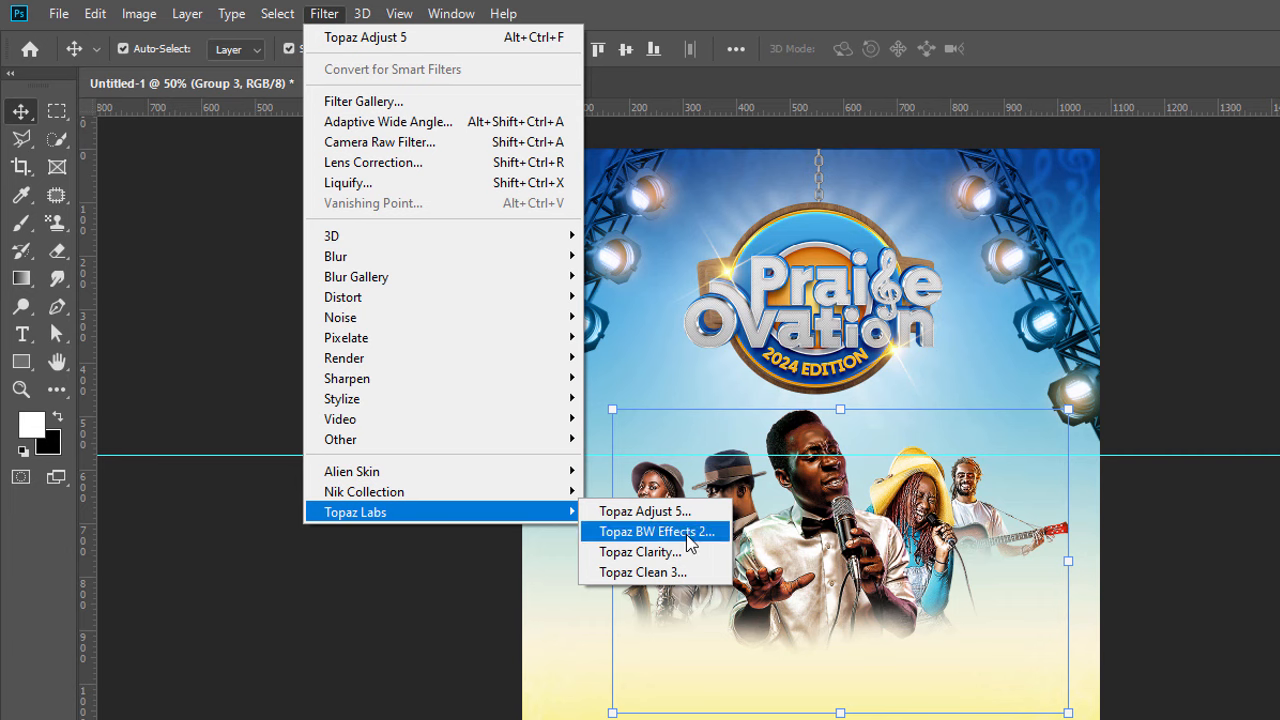
left_click(656, 531)
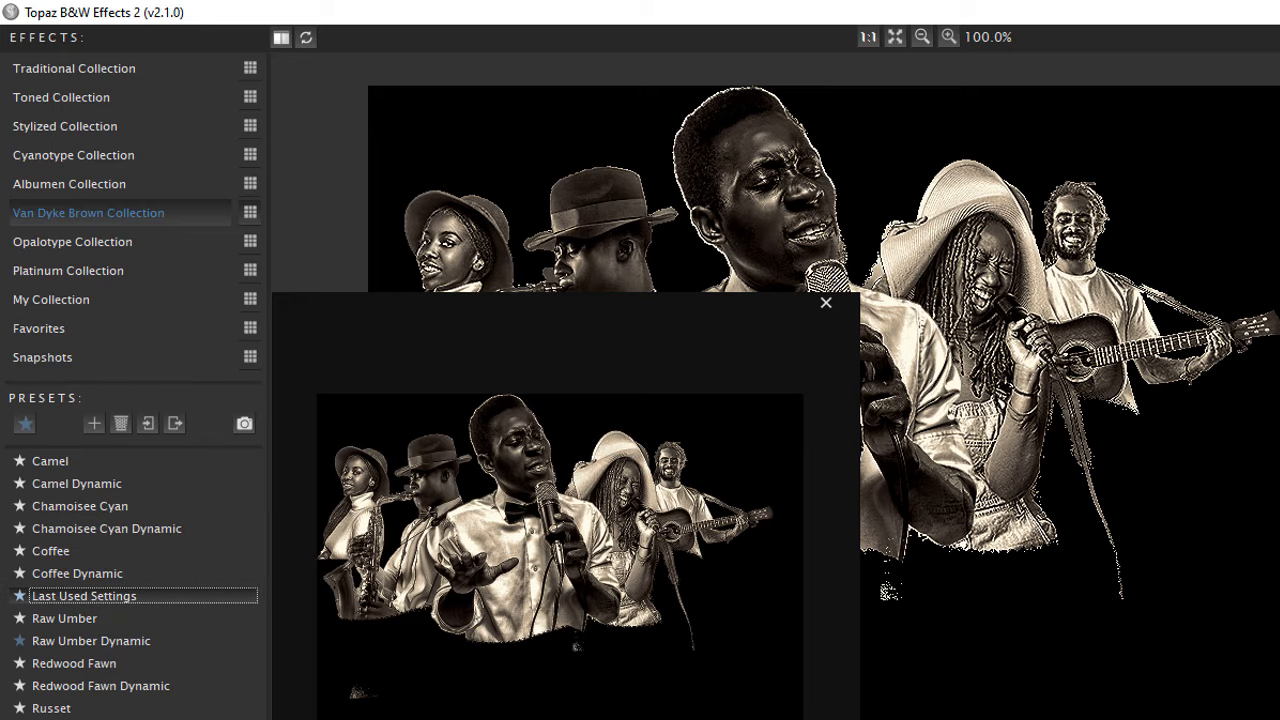
left_click(1249, 663)
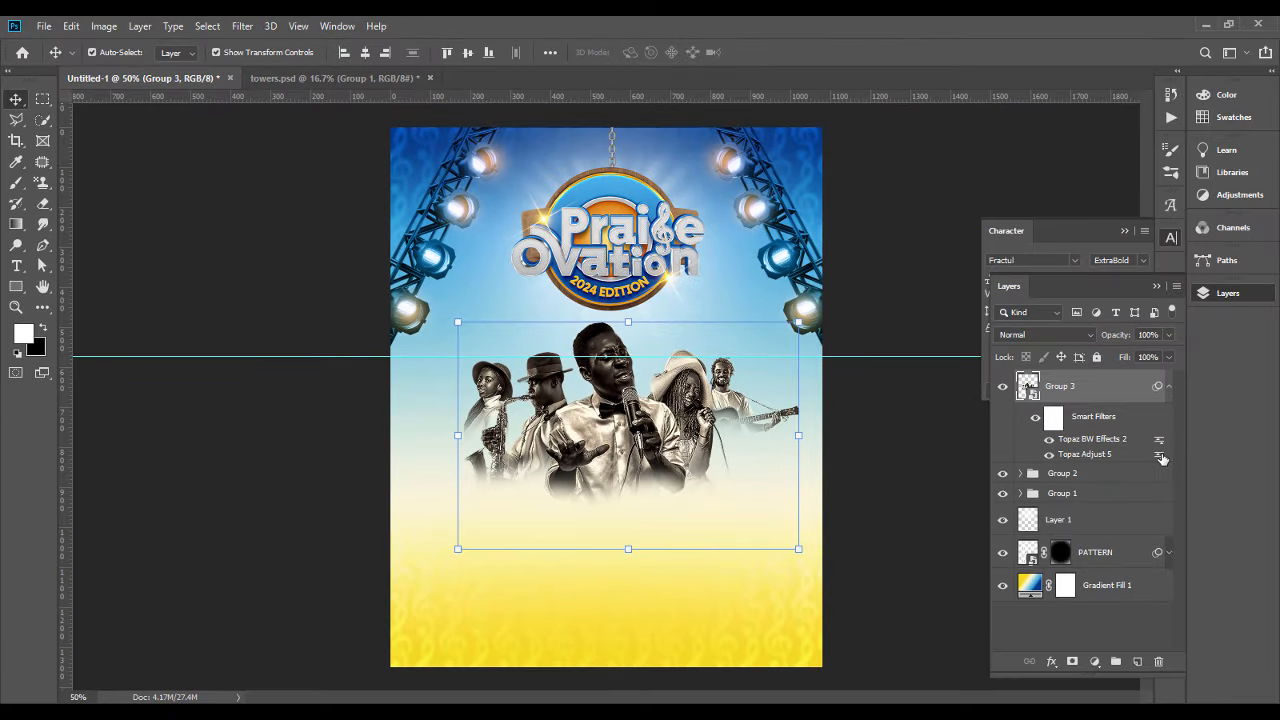
Step: Lower the Topaz Adjust 5 smart filter's blending opacity to about 73% and deselect the layer
double_click(1162, 458)
left_click(654, 296)
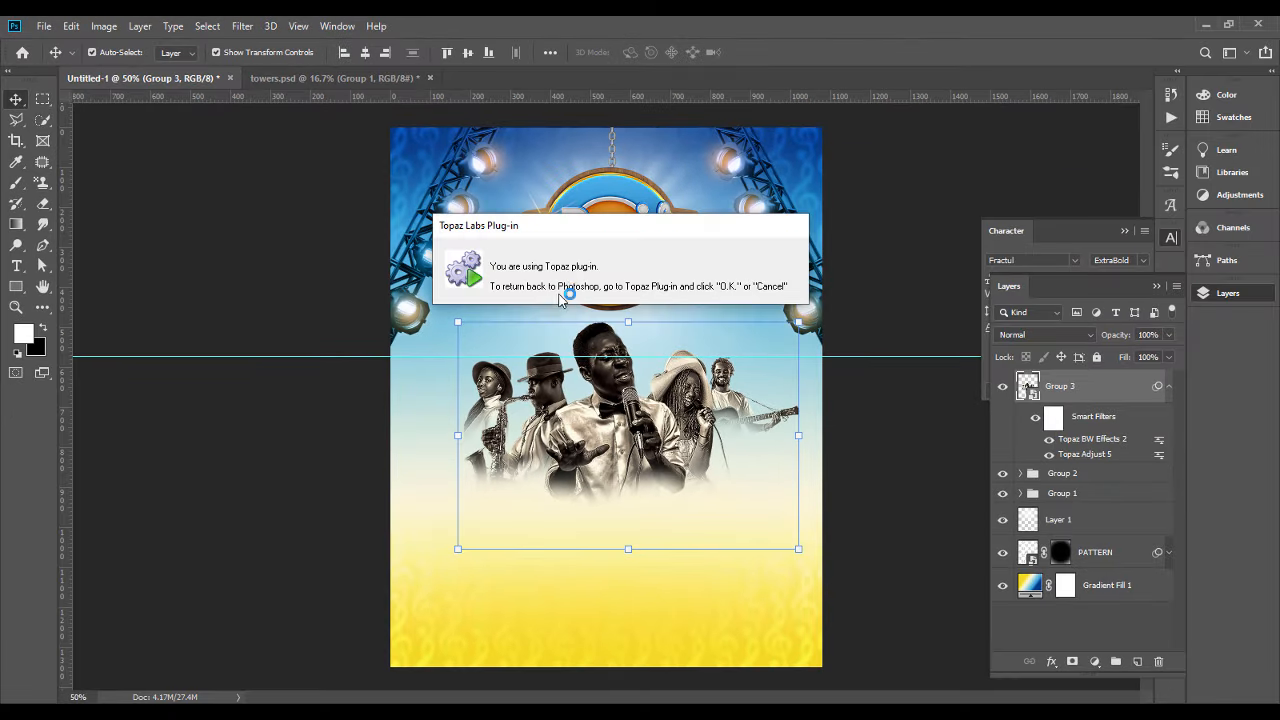
left_click(204, 266)
left_click_drag(208, 289, 189, 289)
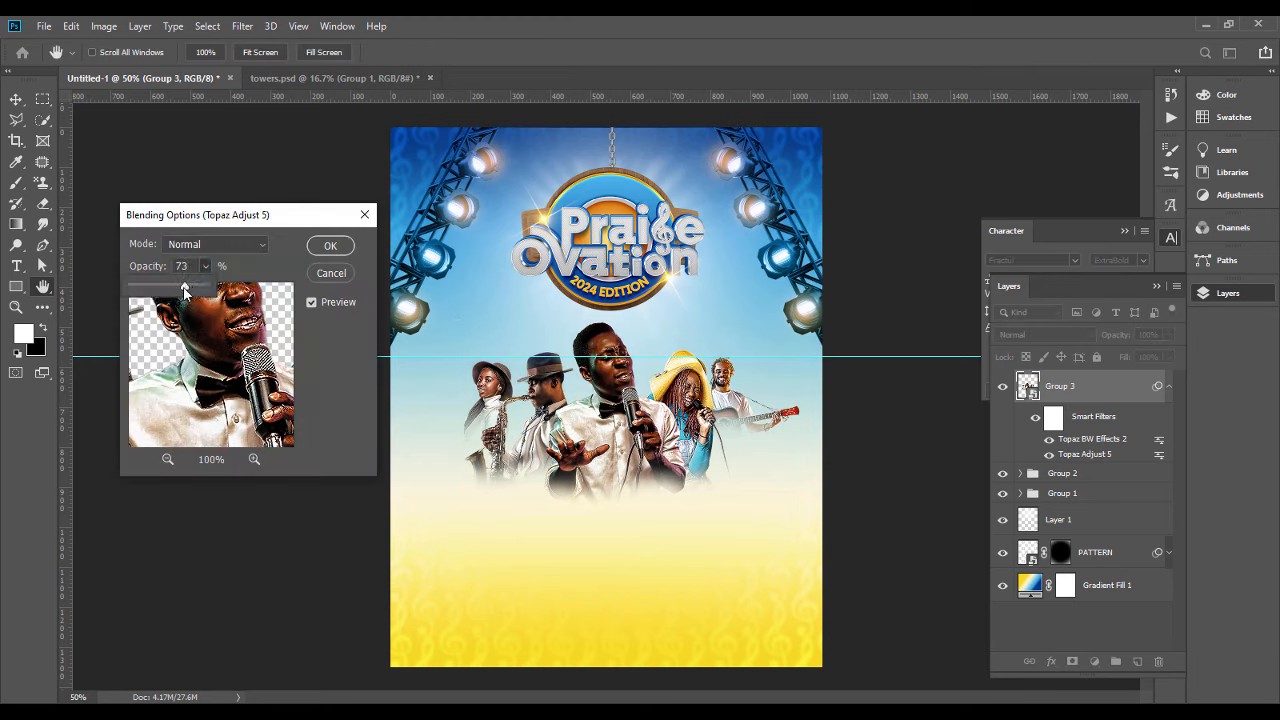
left_click(320, 238)
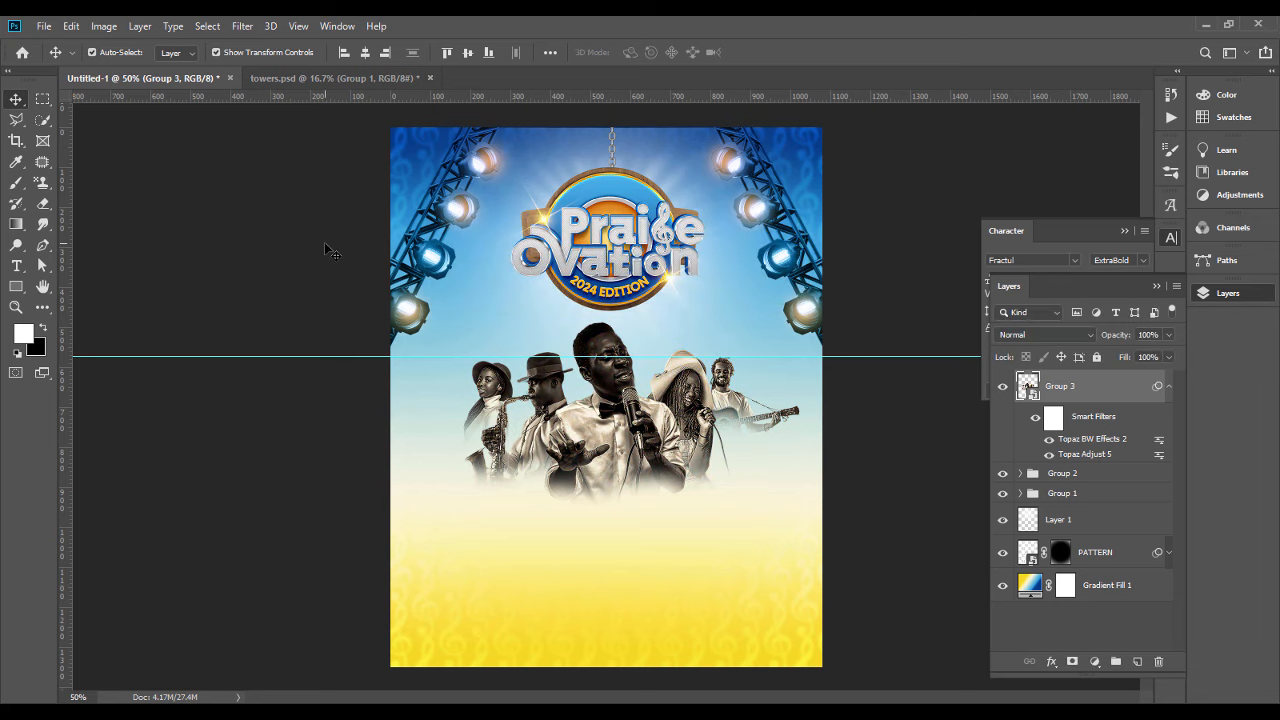
left_click(324, 250)
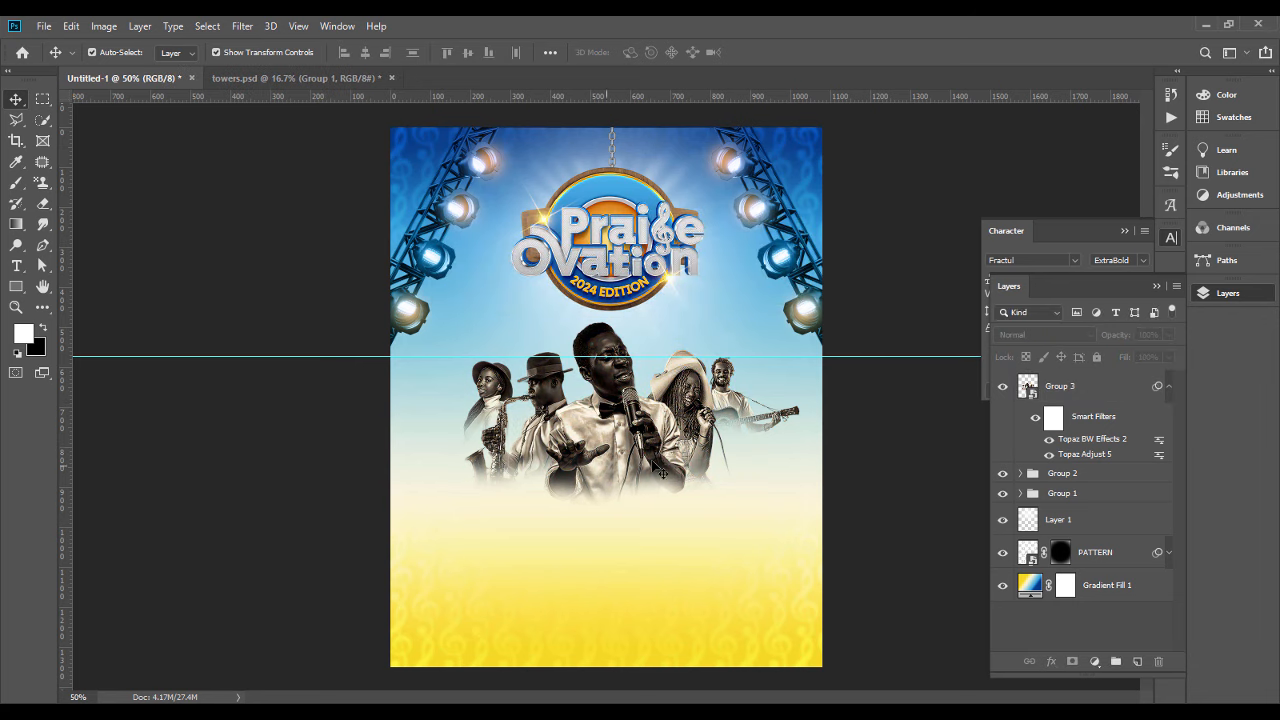
Step: Add a Gradient Overlay to Group 3 using the blue-to-yellow reflected gradient in Screen mode, at 90° and 119% scale
left_click(1097, 399)
right_click(1097, 399)
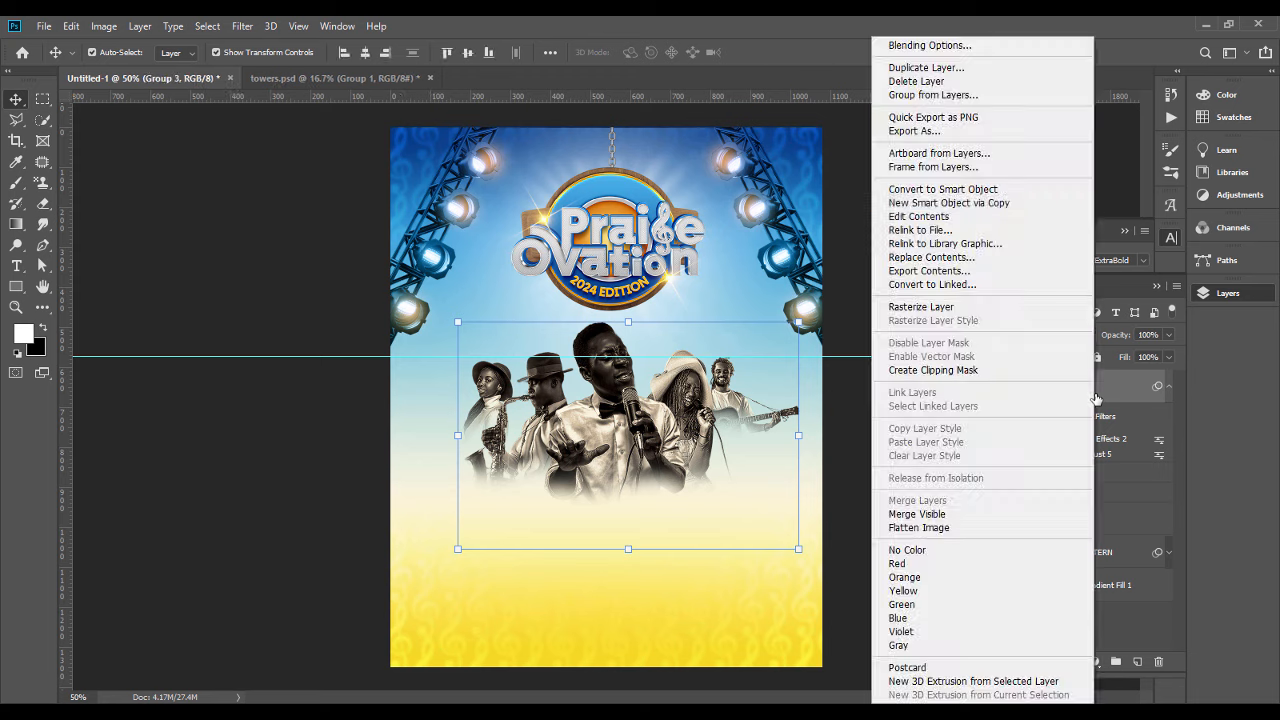
left_click(935, 48)
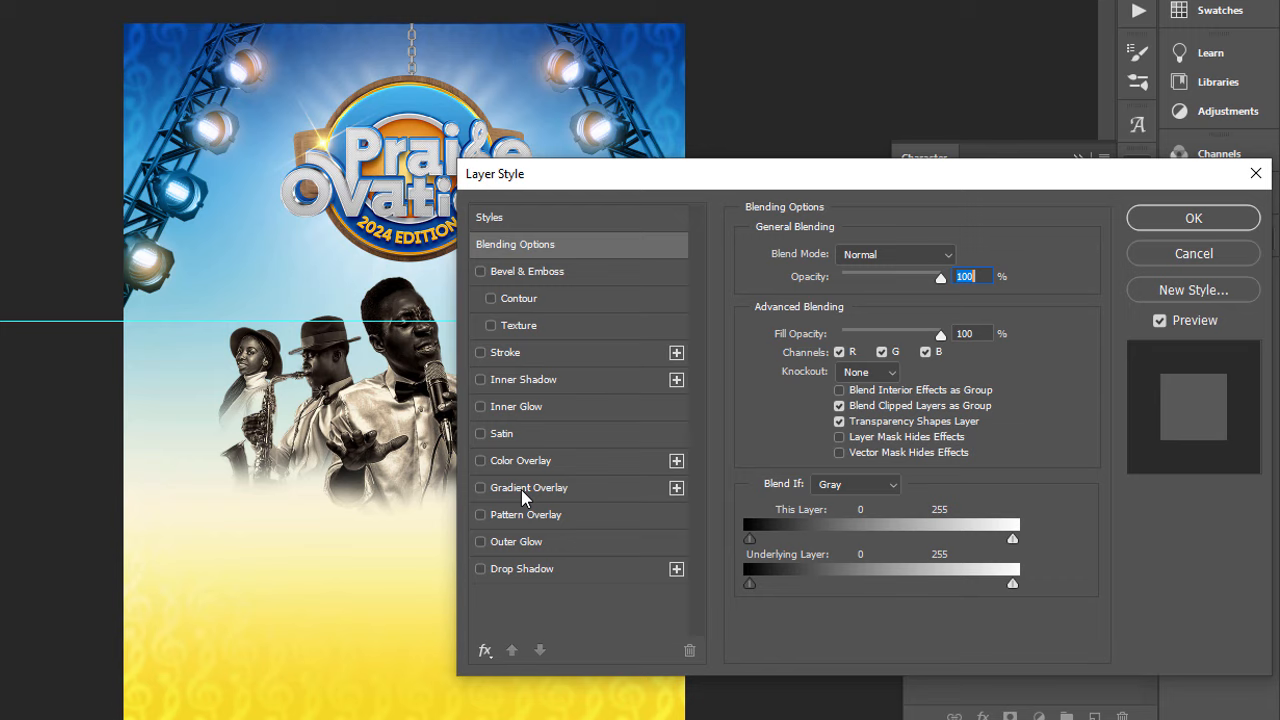
left_click(586, 482)
left_click_drag(727, 185, 871, 171)
Step: Examine the color stops of the overlay gradient and leave the gradient unchanged
left_click(1006, 293)
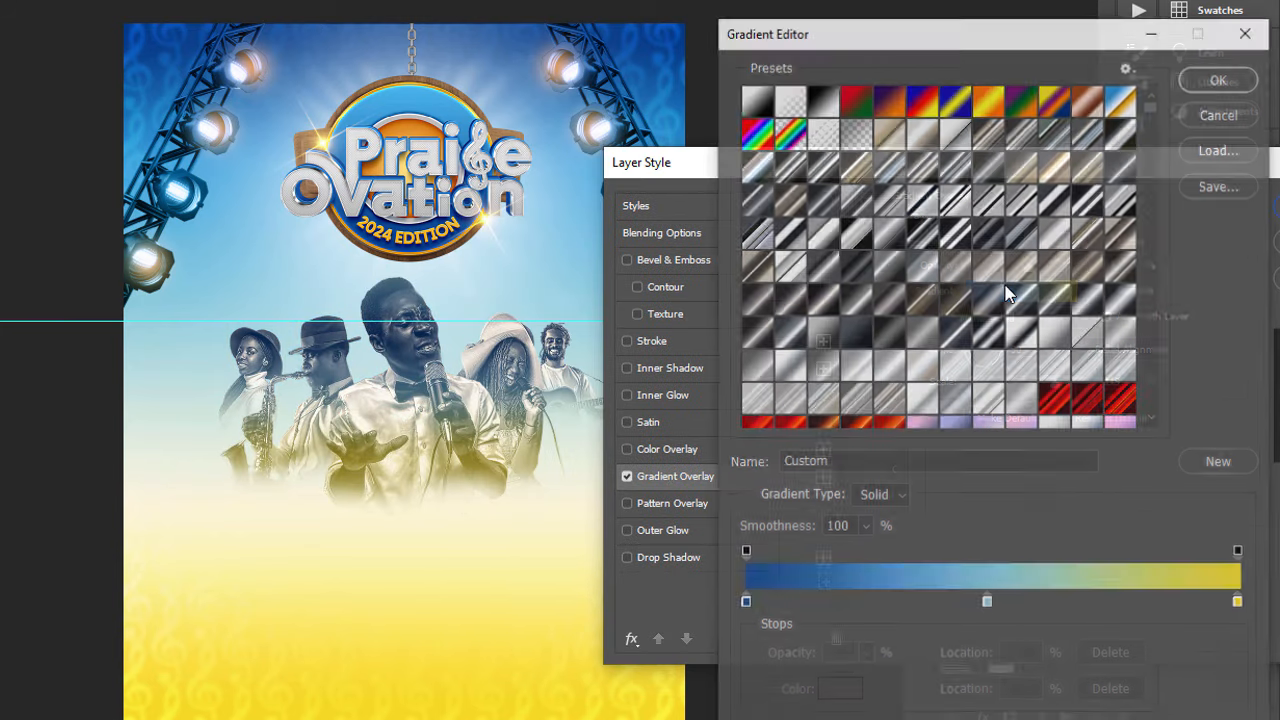
double_click(744, 604)
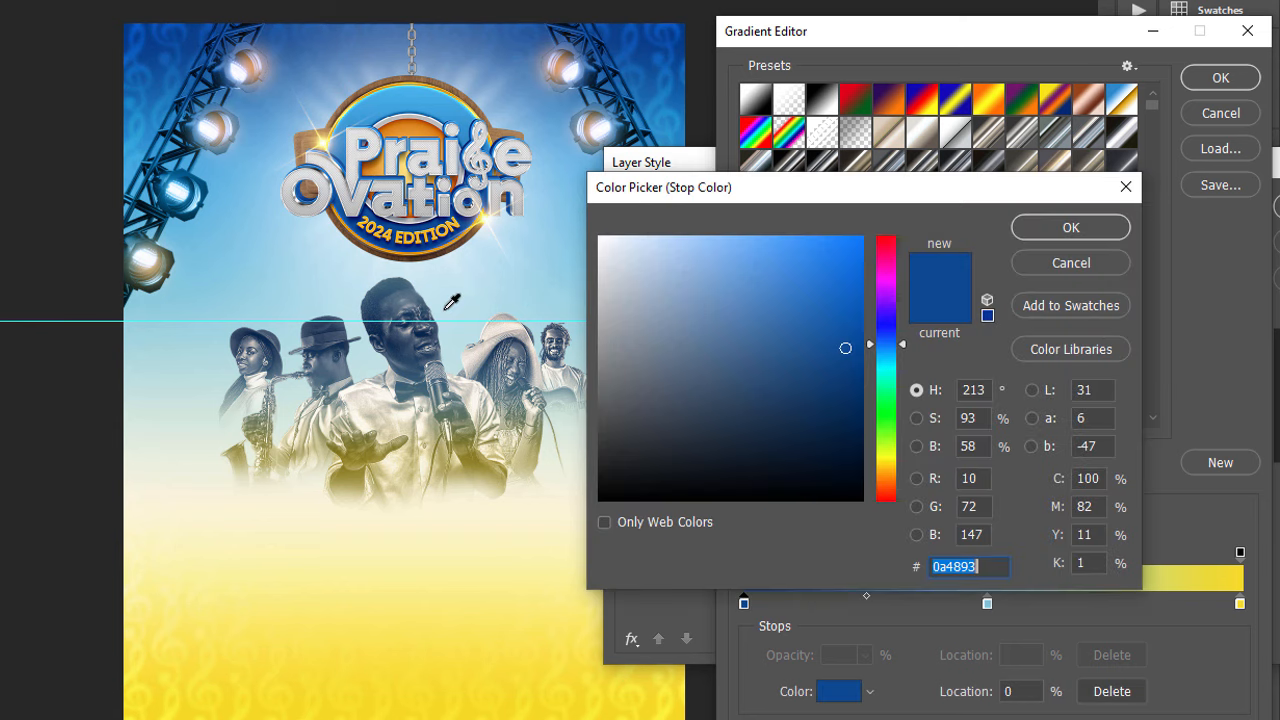
left_click(1089, 272)
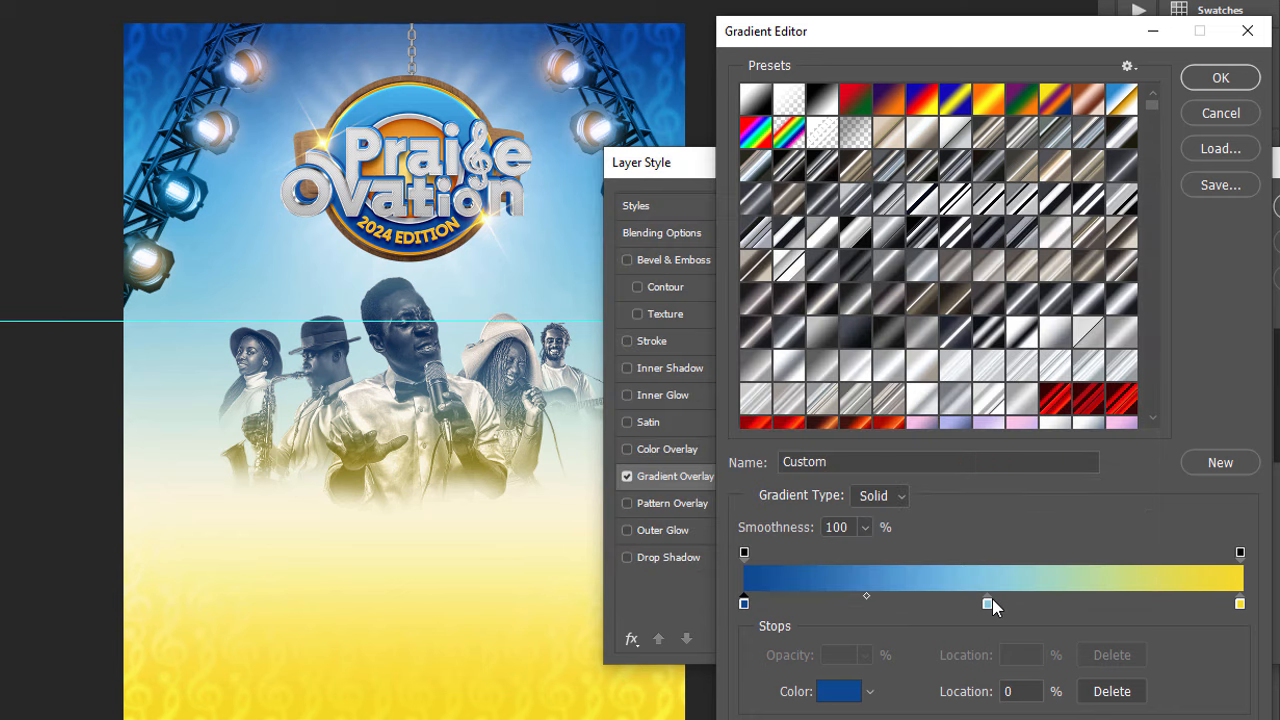
left_click(987, 603)
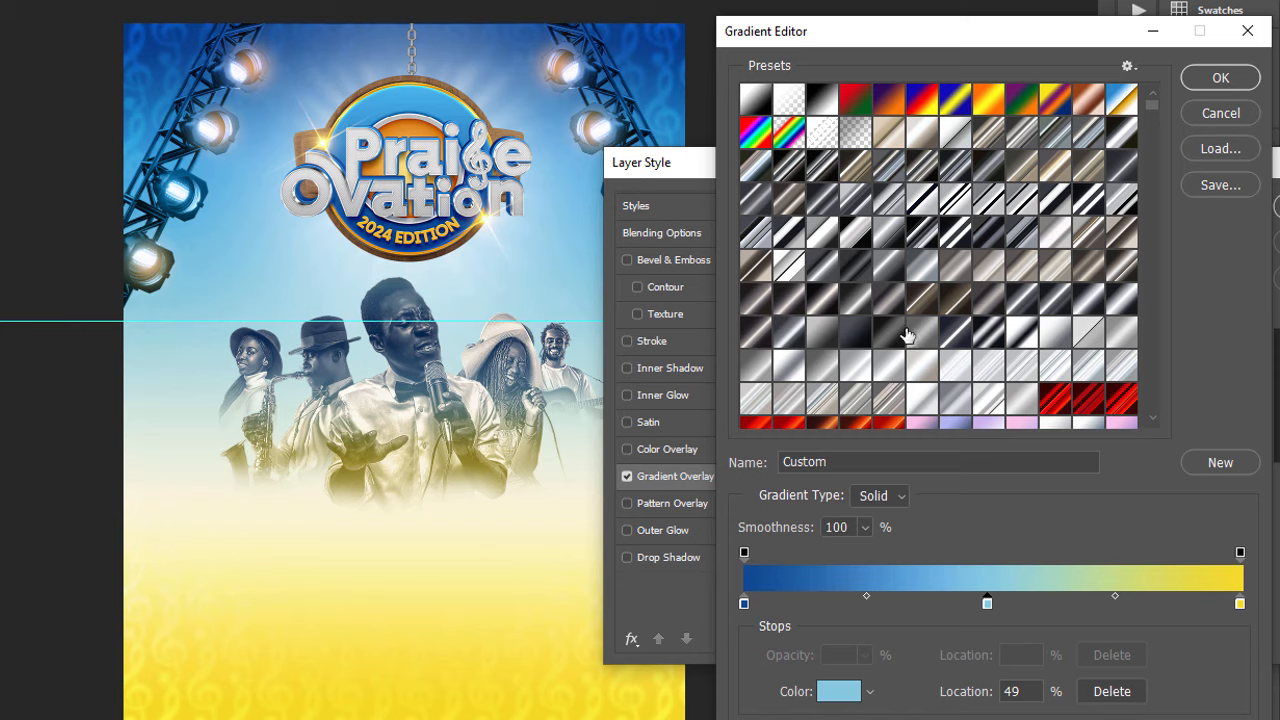
left_click(1220, 116)
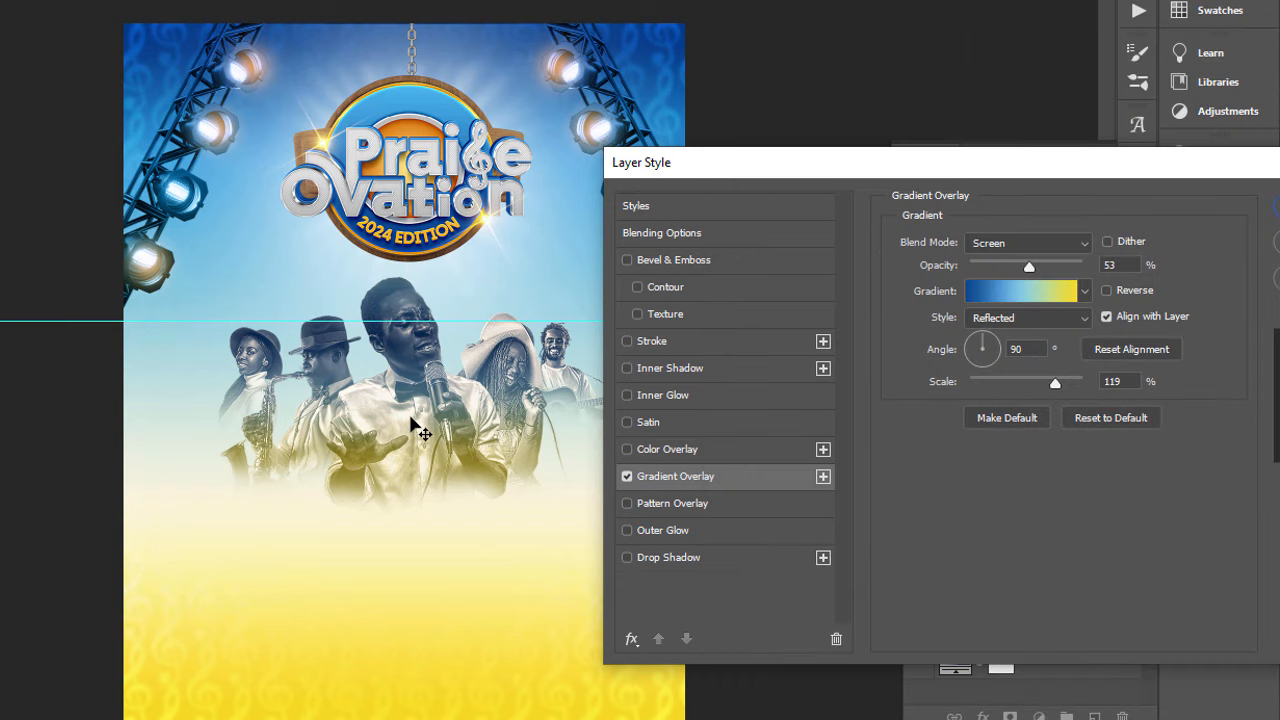
Step: Set the Gradient Overlay's opacity to 56% and apply the layer style to the musicians
left_click_drag(411, 419, 532, 357)
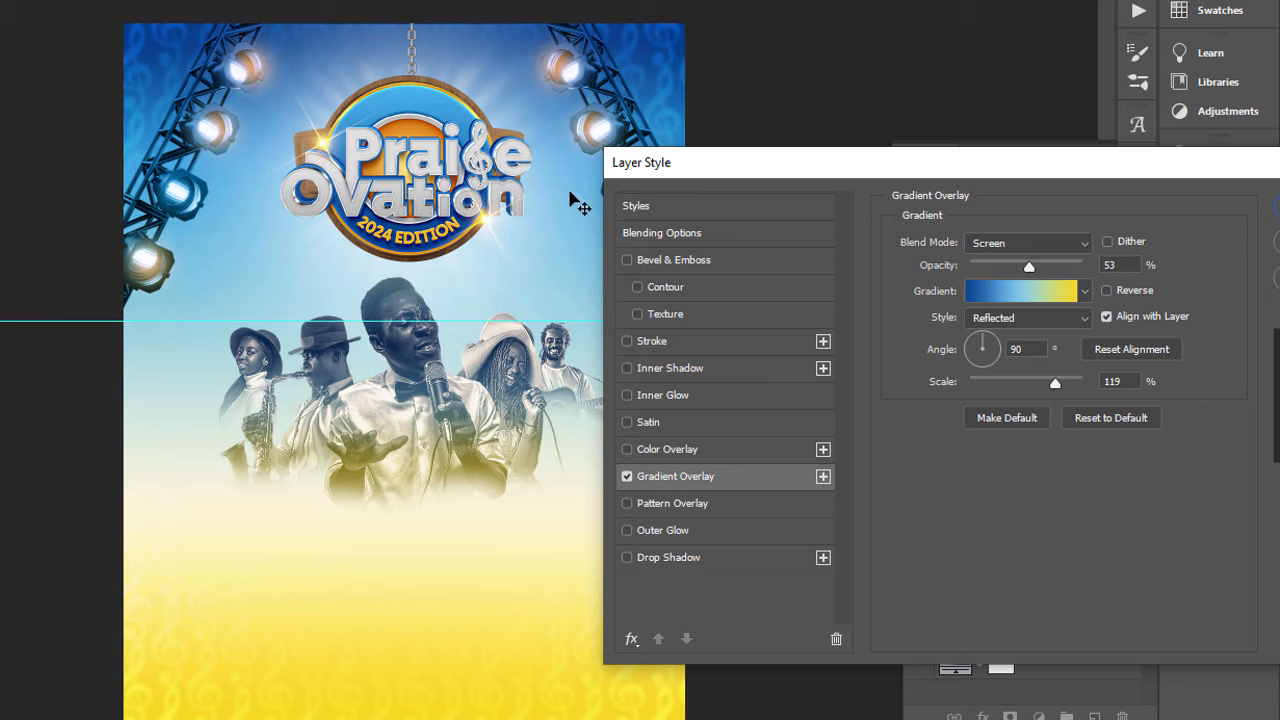
left_click_drag(1030, 268, 1027, 269)
left_click_drag(1107, 176, 1047, 189)
left_click(972, 280)
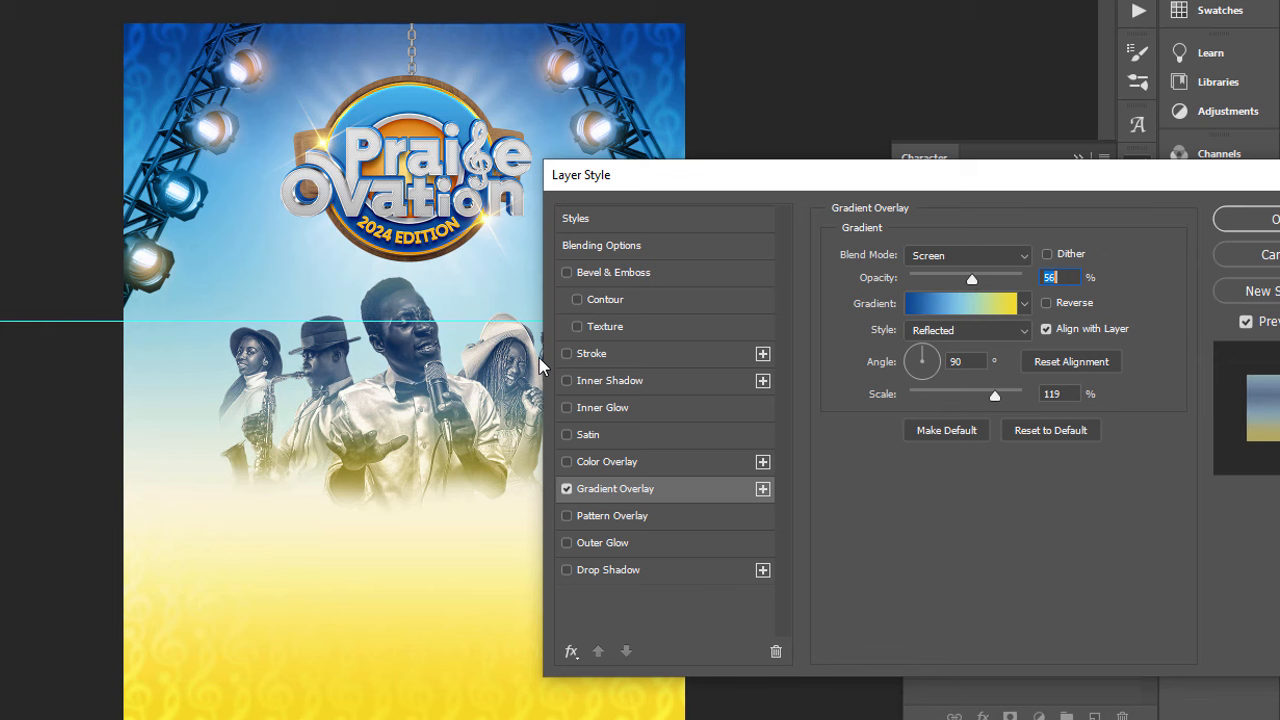
left_click(1236, 227)
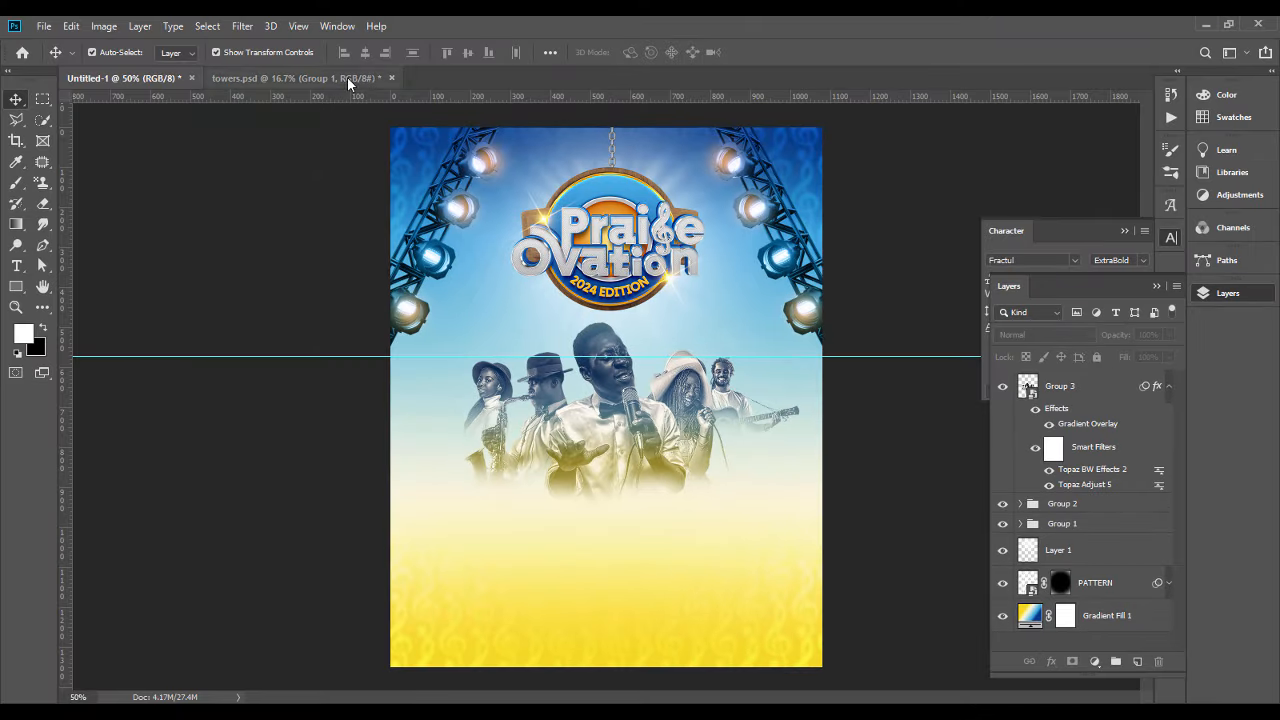
Step: Clear the guides from the poster and collapse the effects list of Group 3
left_click(337, 26)
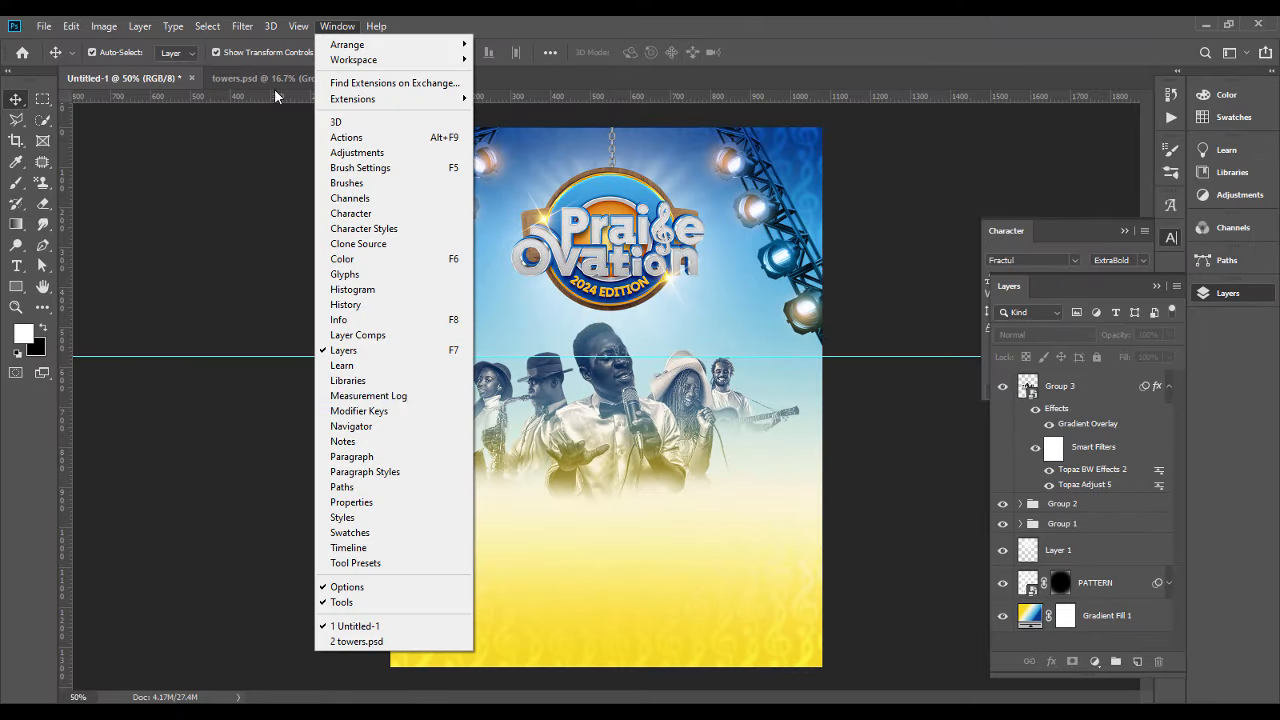
mouse_move(297, 26)
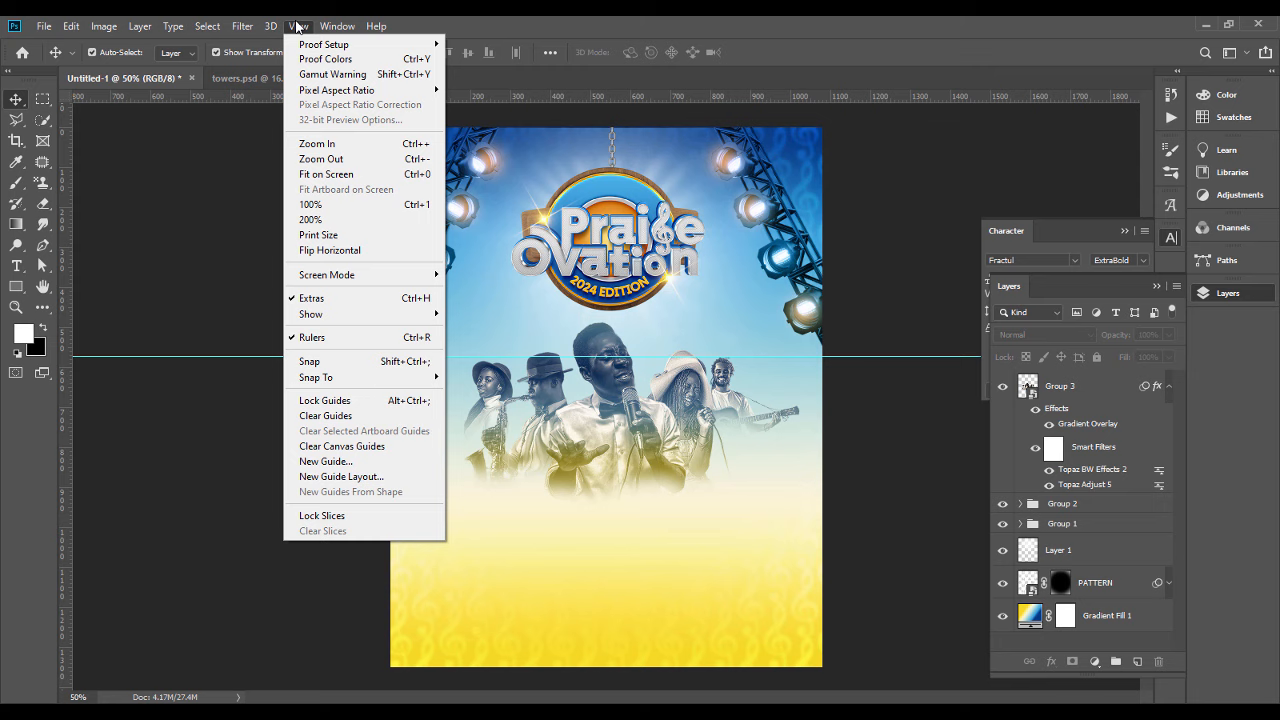
left_click(333, 416)
left_click(1167, 388)
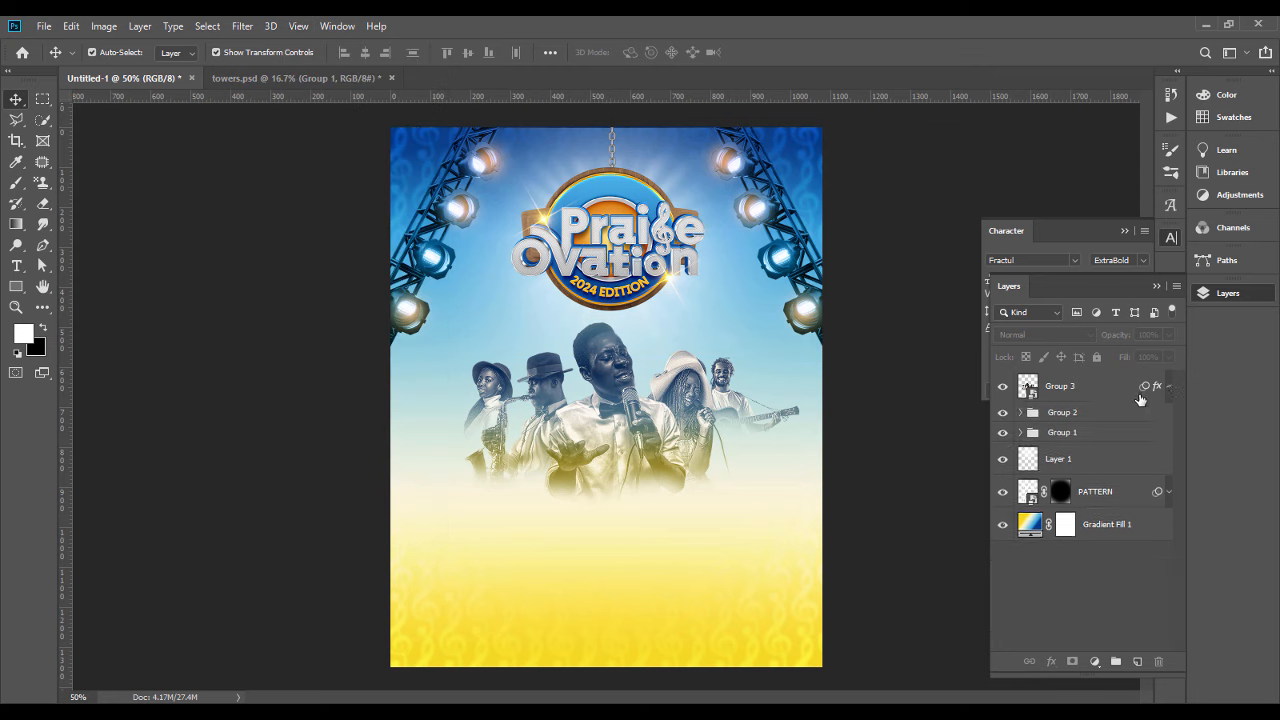
Step: Draw a white rectangle bar about 778 x 52 px below the musicians, center it horizontally, and shift it slightly downward
left_click(16, 287)
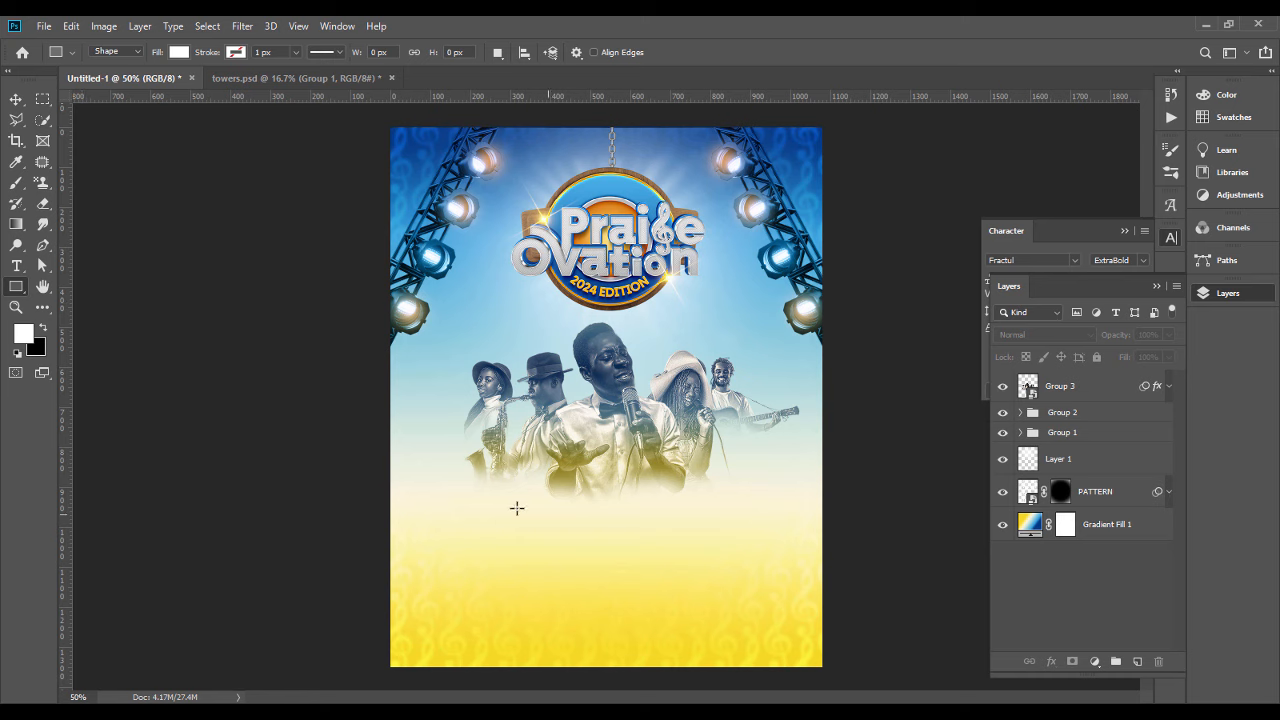
left_click_drag(453, 499, 765, 519)
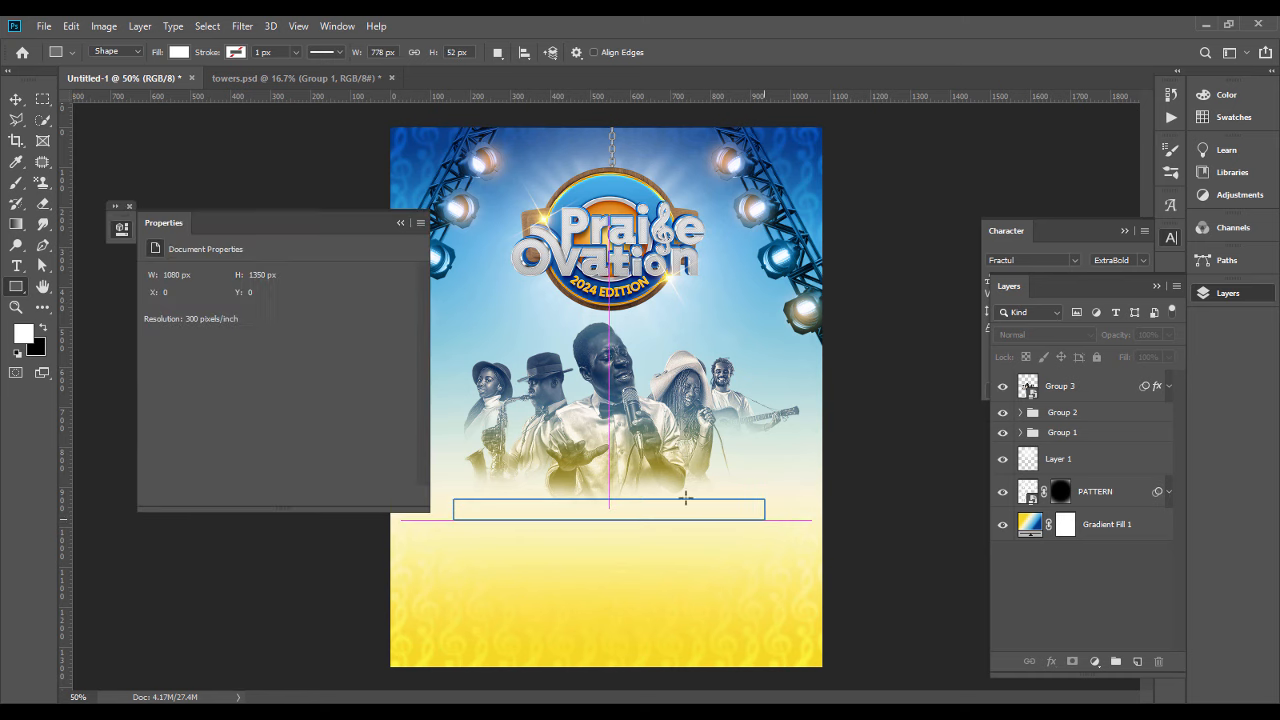
left_click(401, 222)
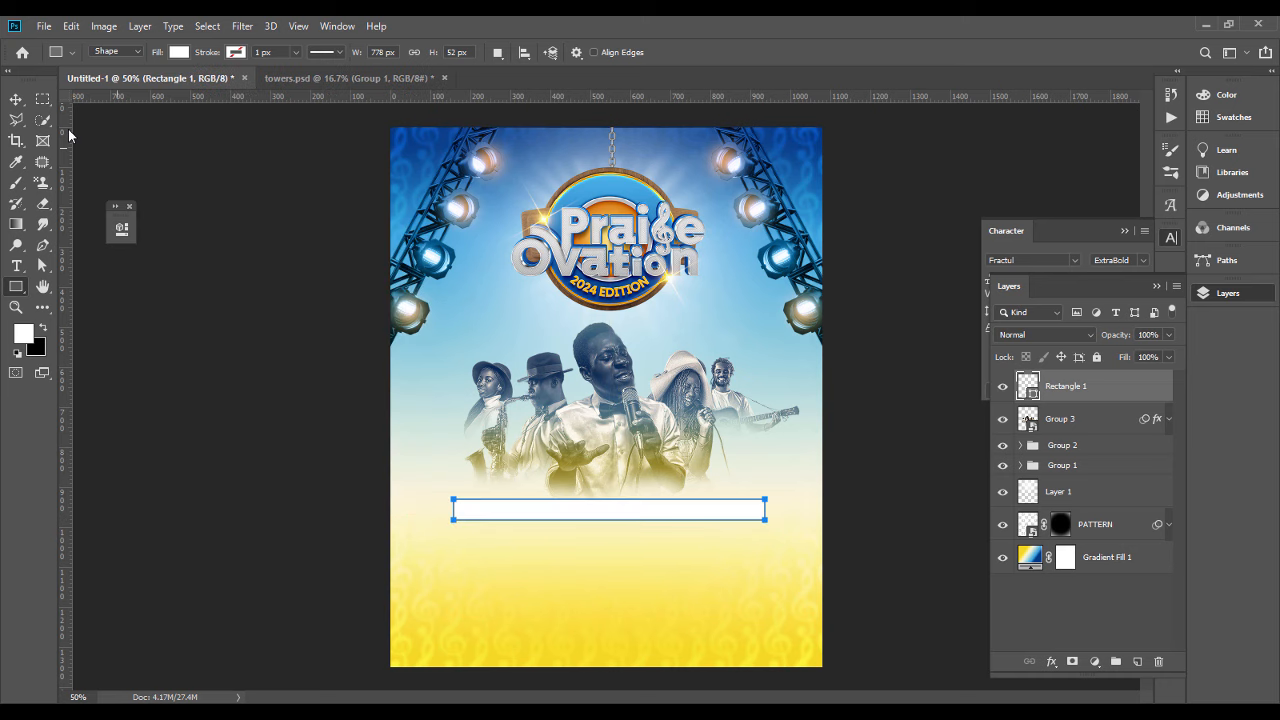
left_click(16, 101)
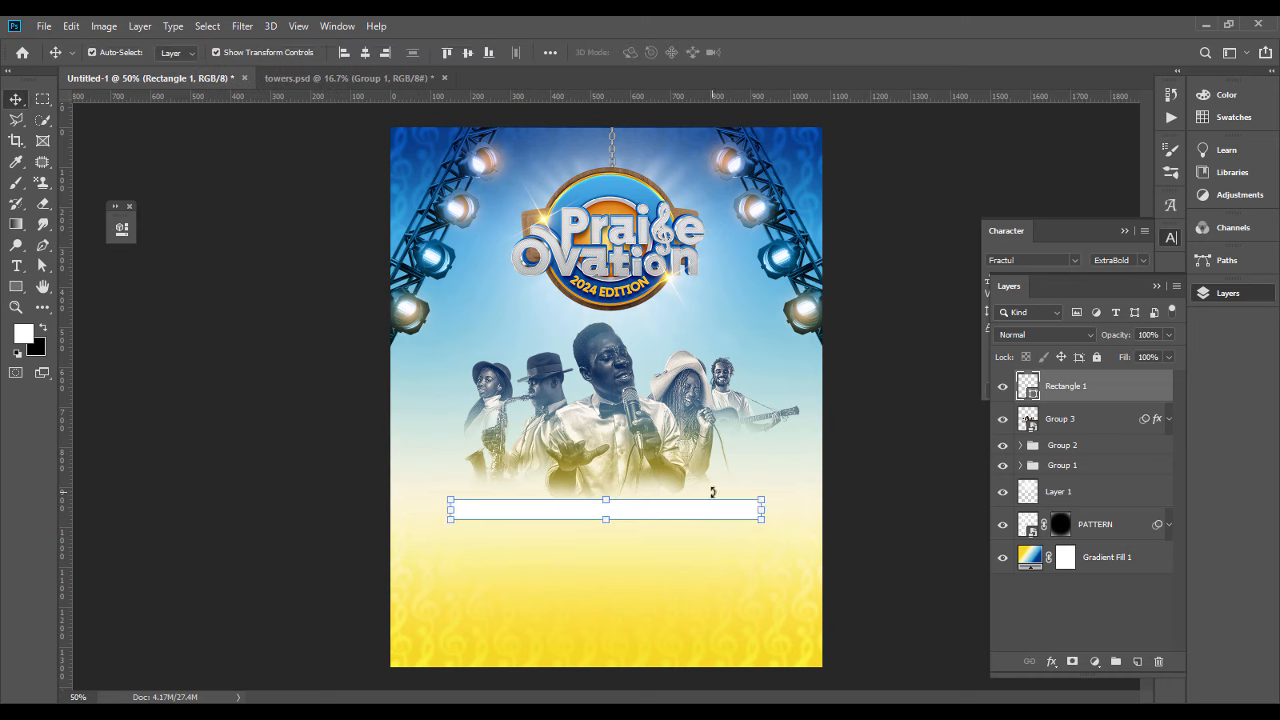
left_click_drag(712, 515, 710, 530)
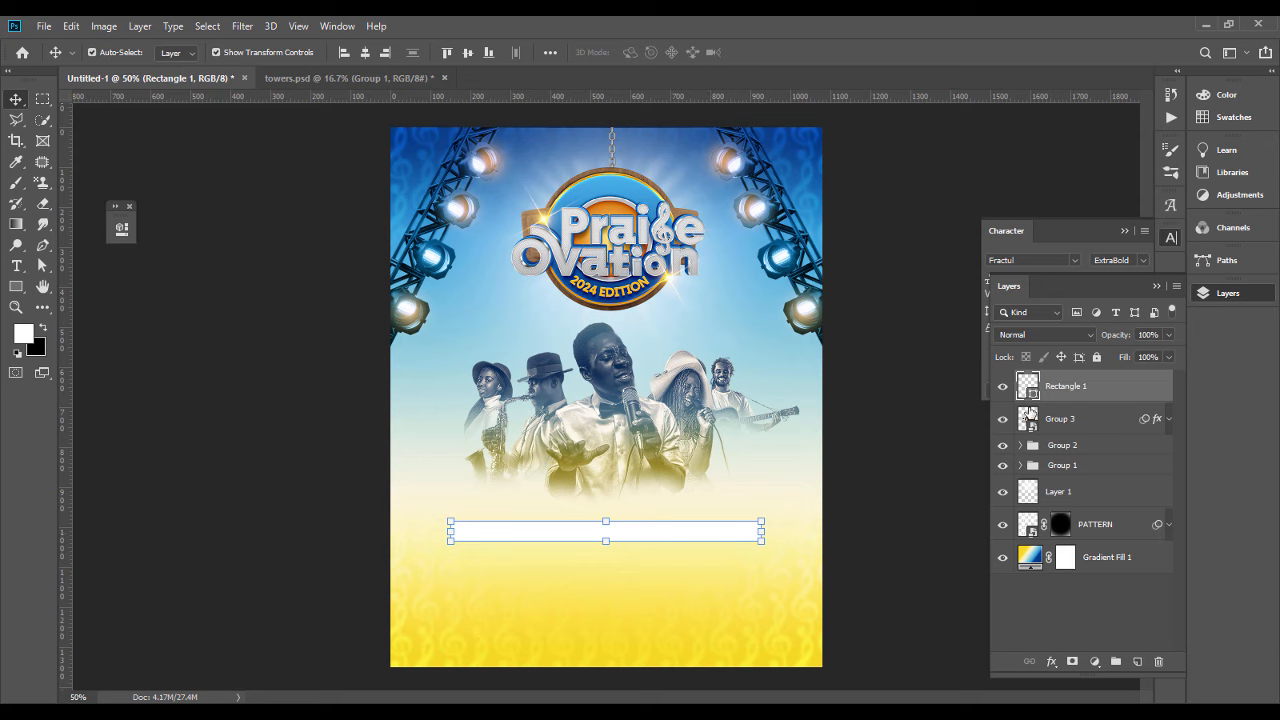
Step: Change the fill color of the white bar below the musicians to orange f6b51c
double_click(1030, 387)
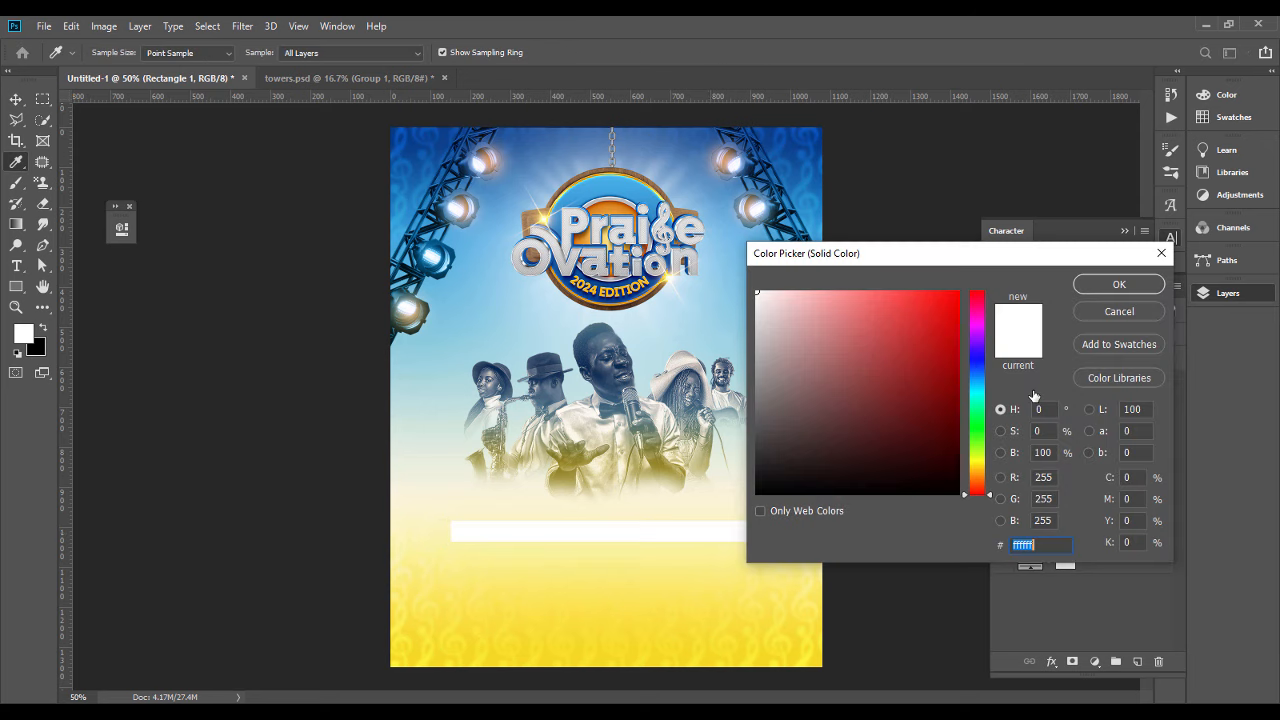
type("f")
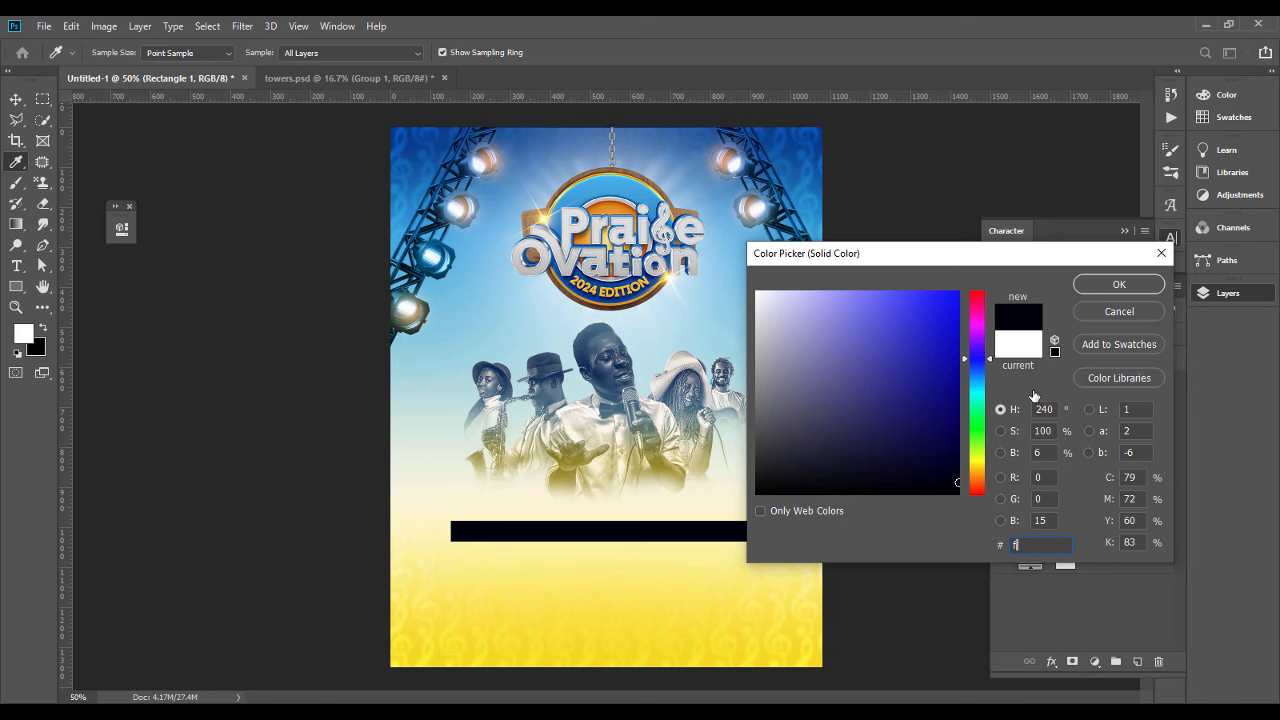
type("6b")
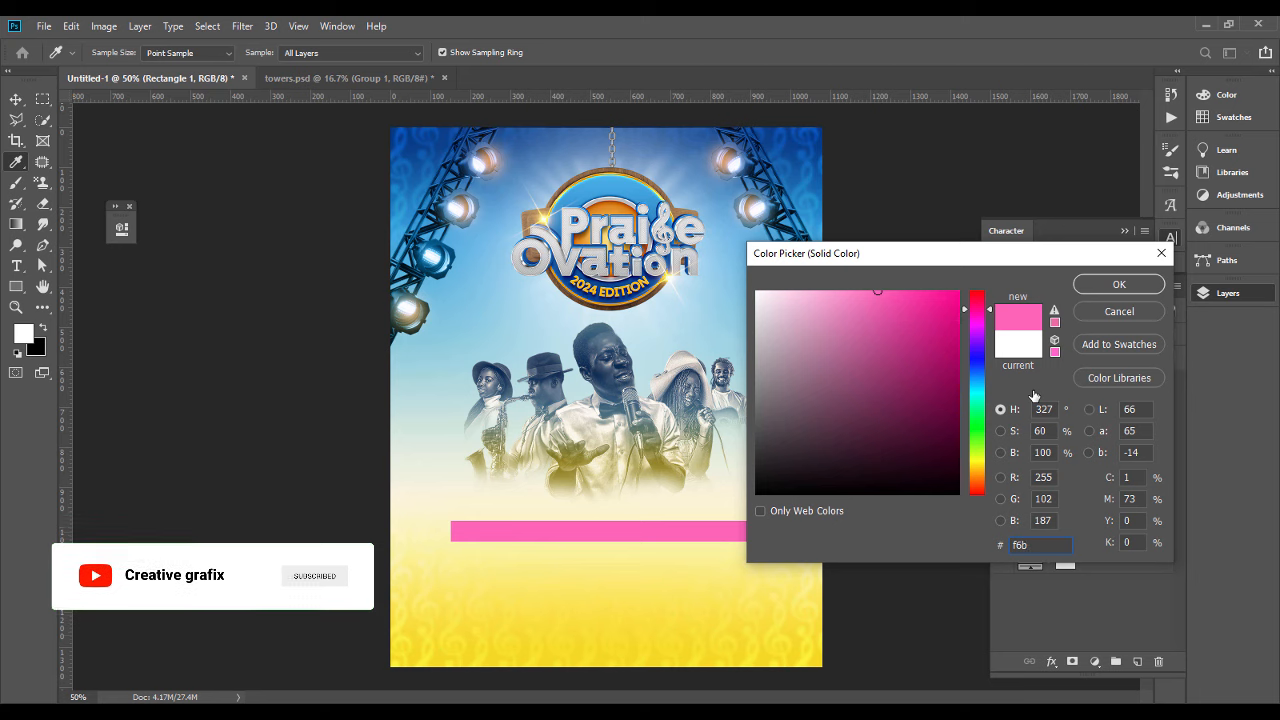
type("b51c")
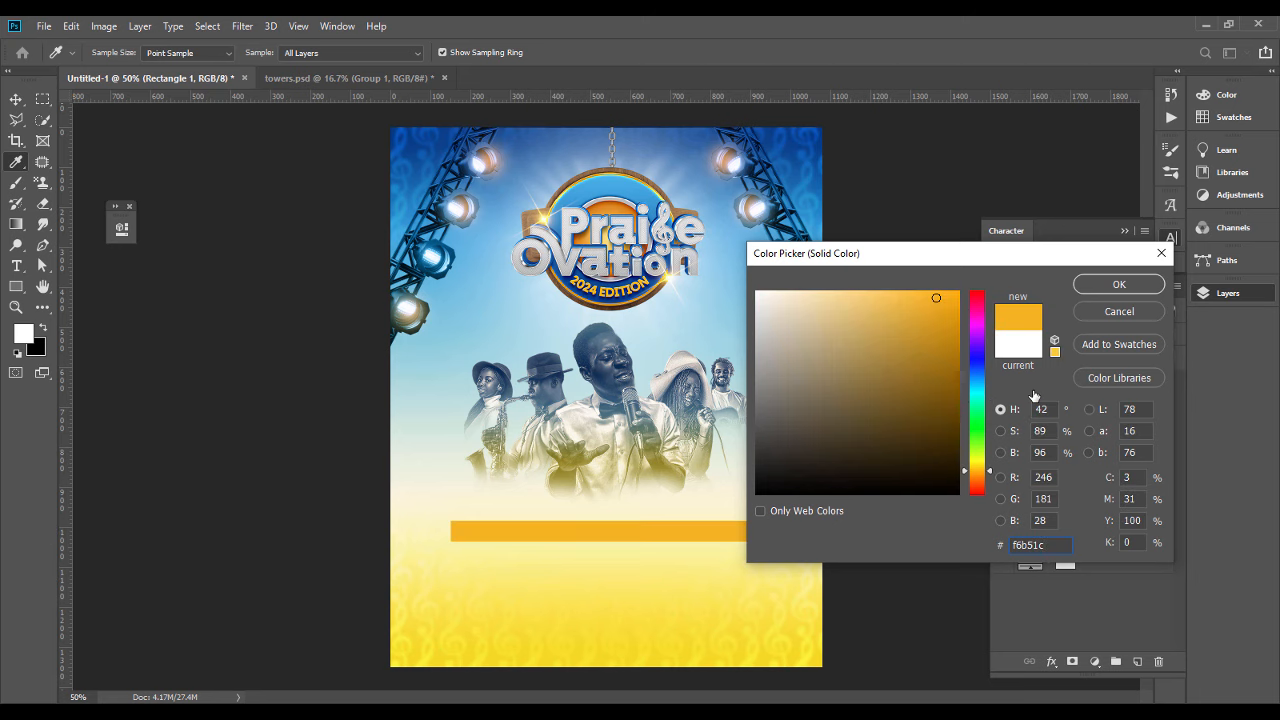
key("Return")
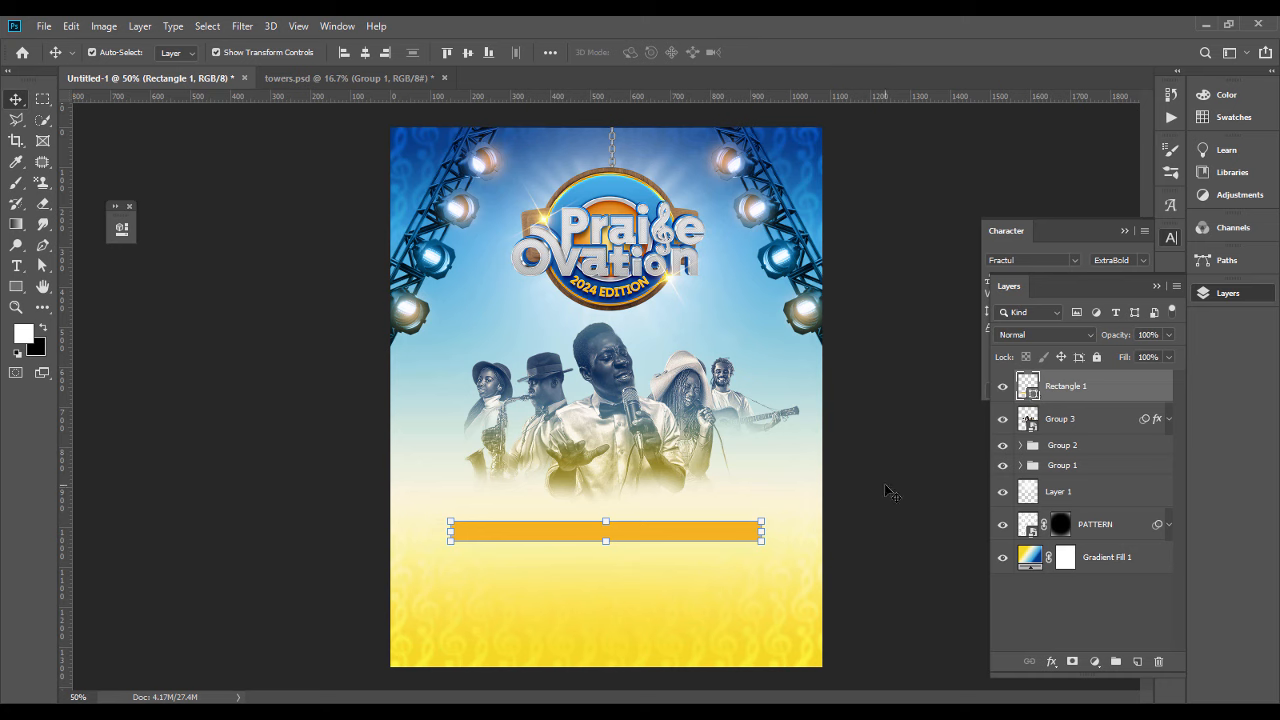
Step: Add the five performers' names, separated by vertical bars, on the orange bar in brown 6.47 pt Fractul SemiBold, and select the third name's first part
key("t")
left_click(471, 582)
type("| SolaSax | FemiPraise | LucyOla | BabsStrings")
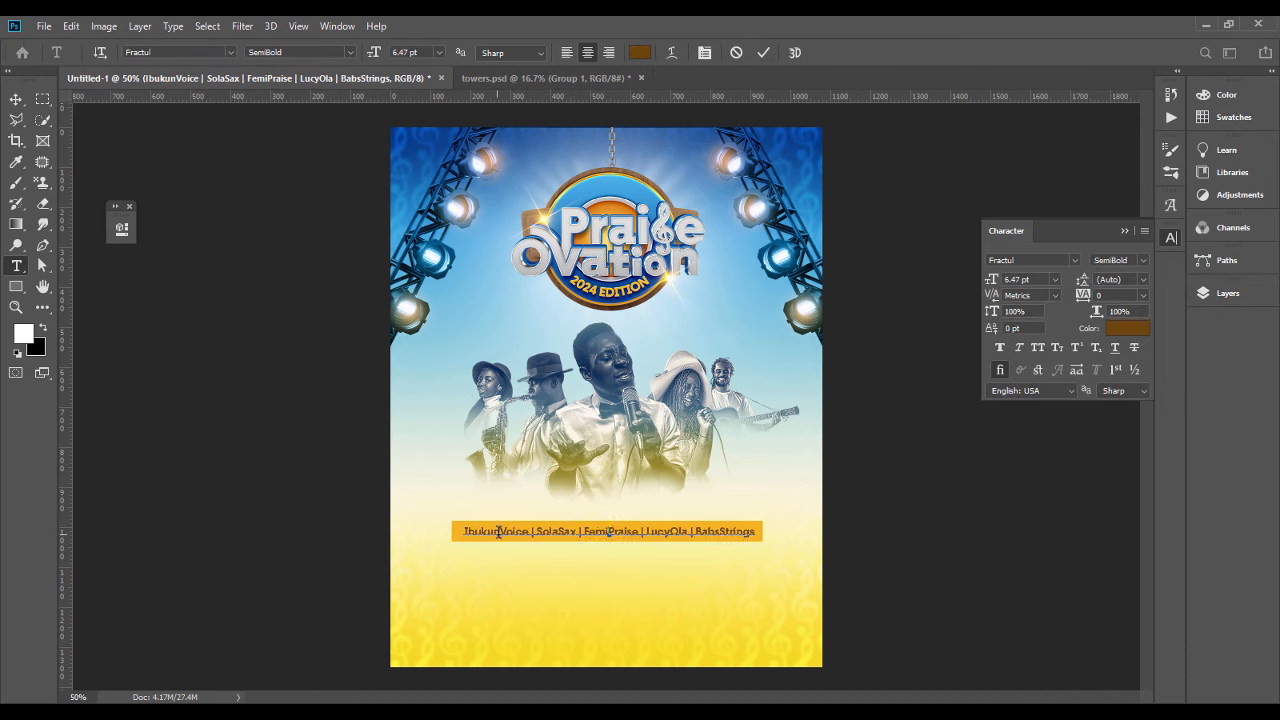
left_click_drag(584, 532, 609, 532)
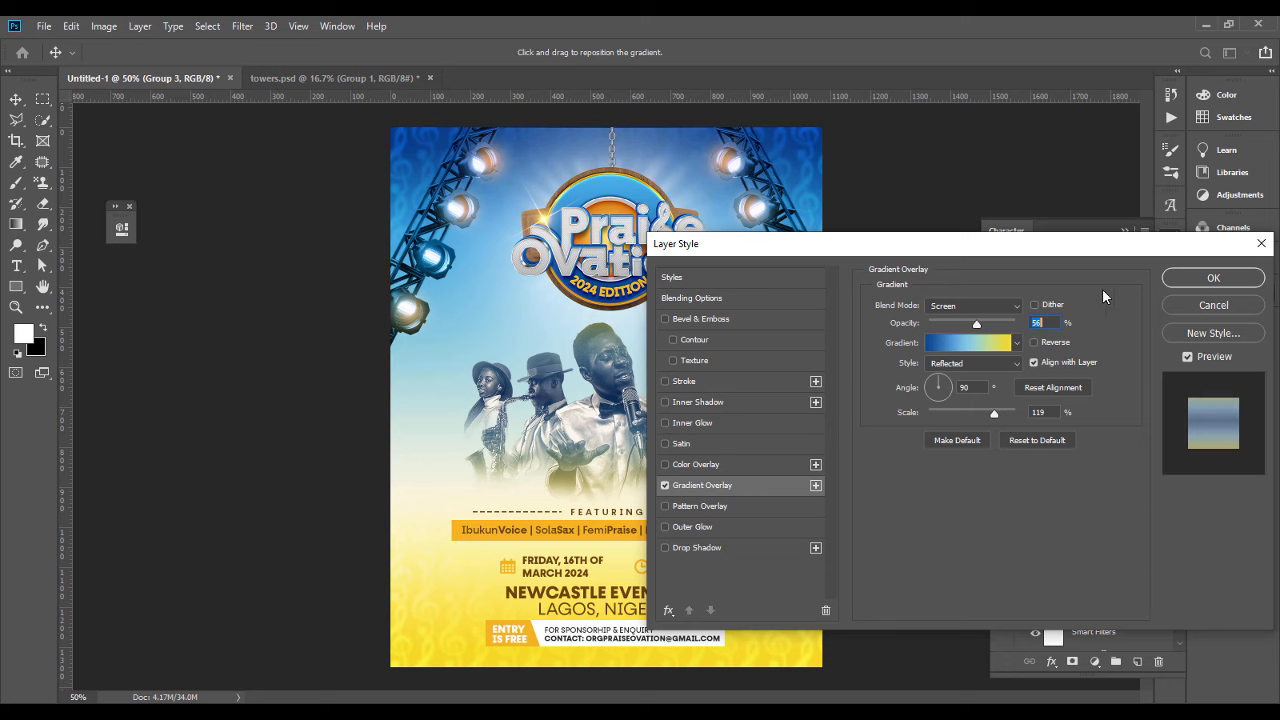
Step: Slightly adjust the scale of the musicians' Gradient Overlay, apply the layer style, and view the finished poster in full screen
left_click_drag(998, 408, 994, 412)
left_click(1200, 282)
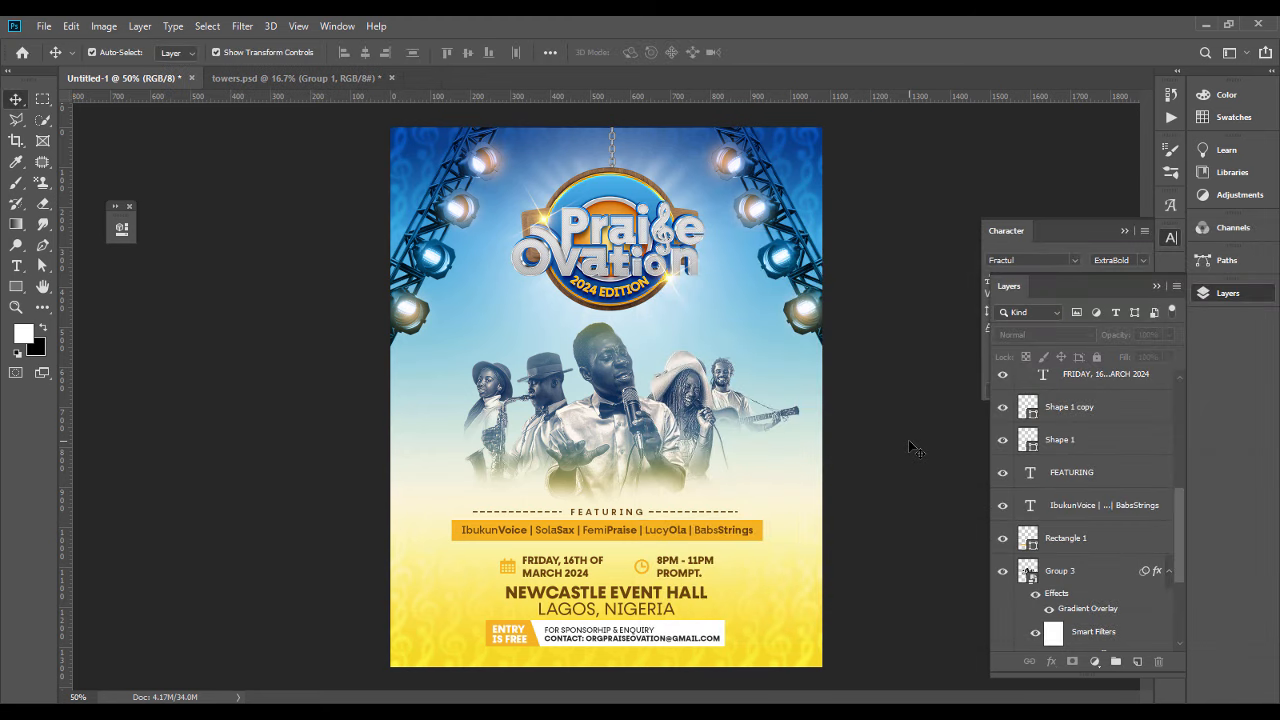
key("f")
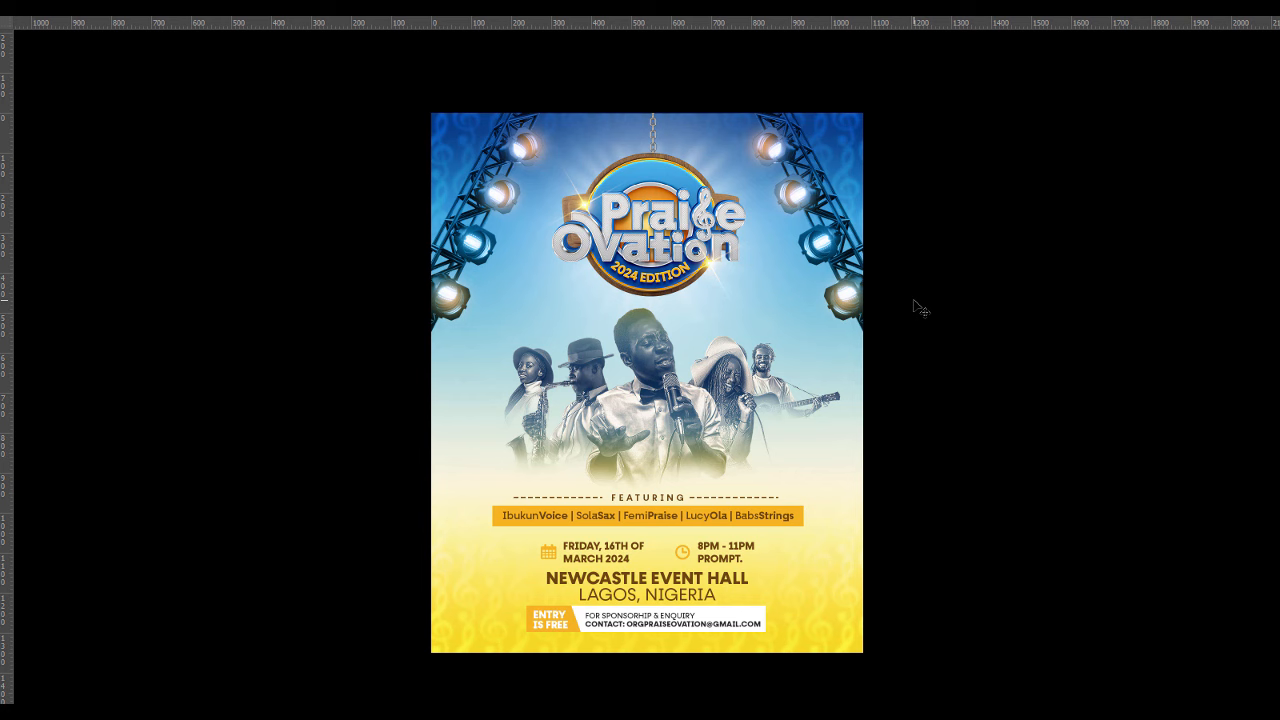